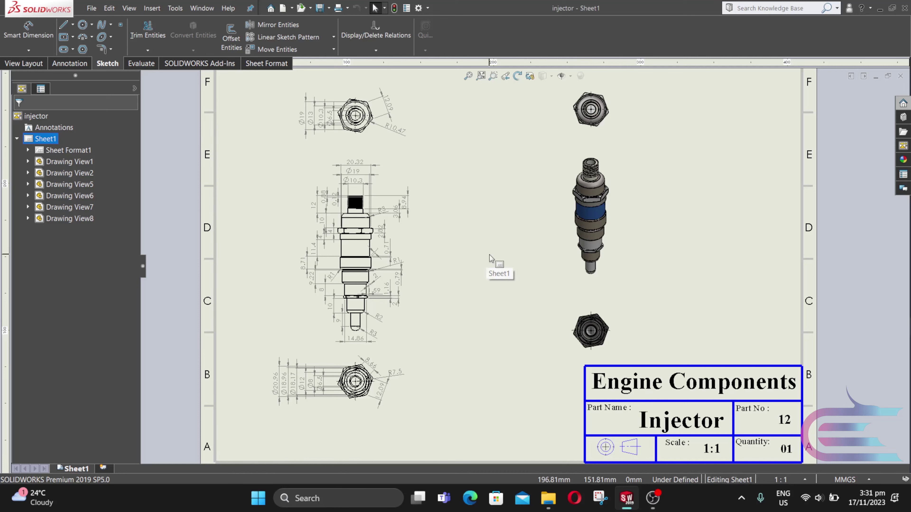
Create a new SOLIDWORKS part document.
scroll(429, 158, down, 2)
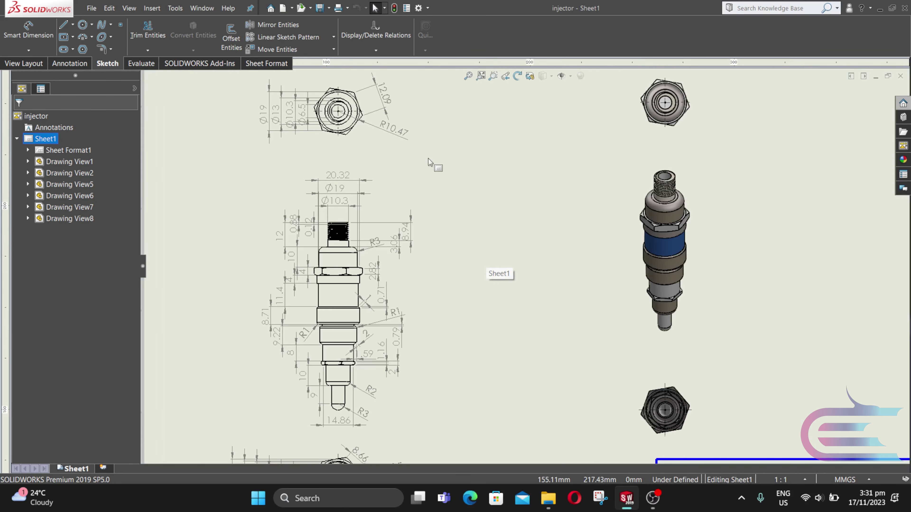
middle_drag(429, 161, 441, 202)
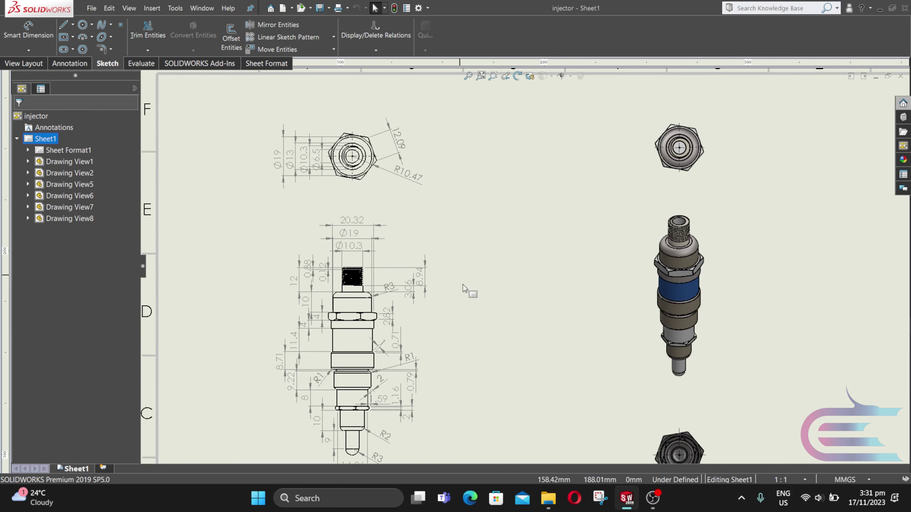
scroll(470, 319, down, 1)
middle_drag(467, 317, 473, 169)
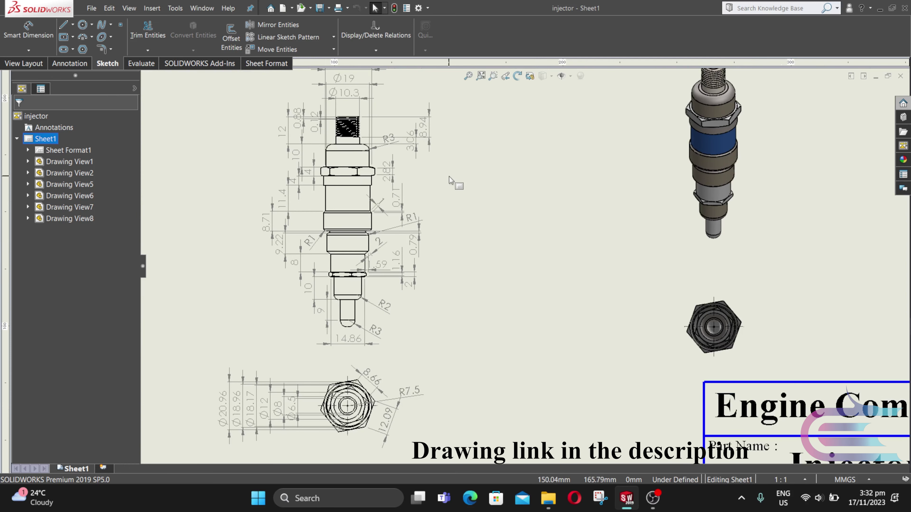
click(92, 8)
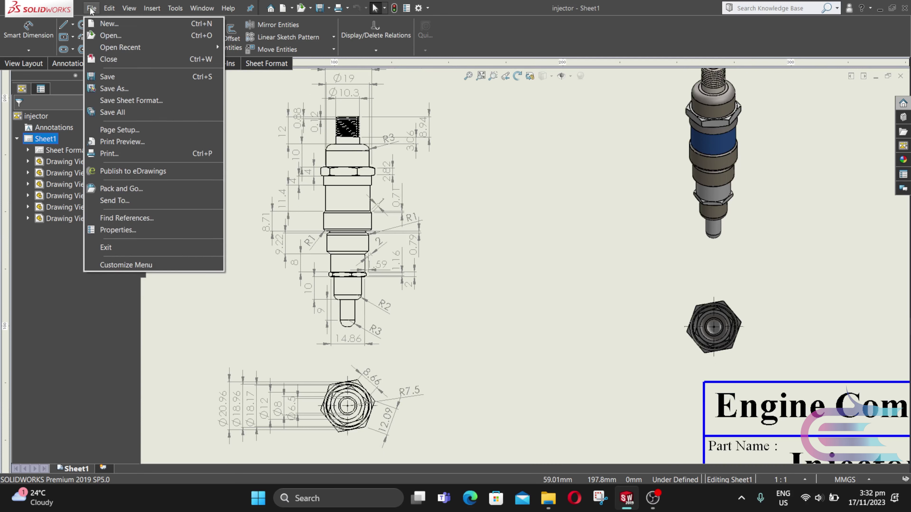
click(100, 27)
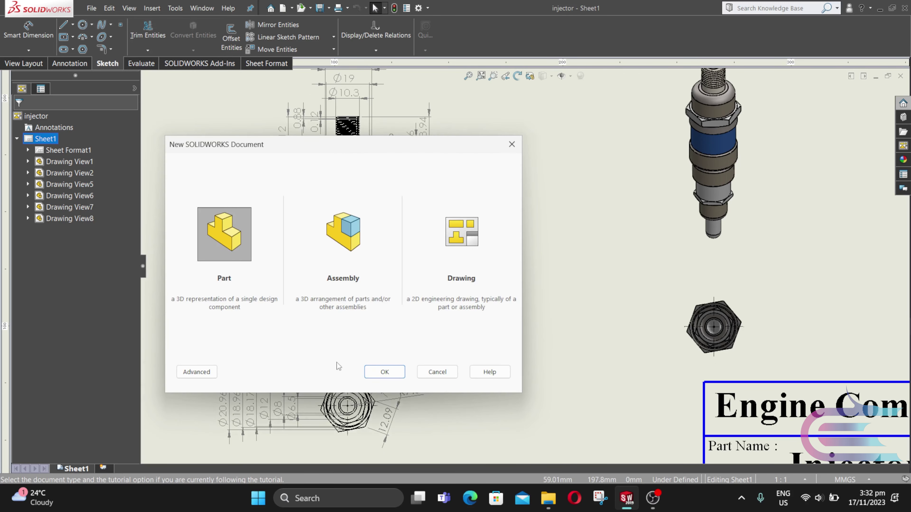
click(385, 372)
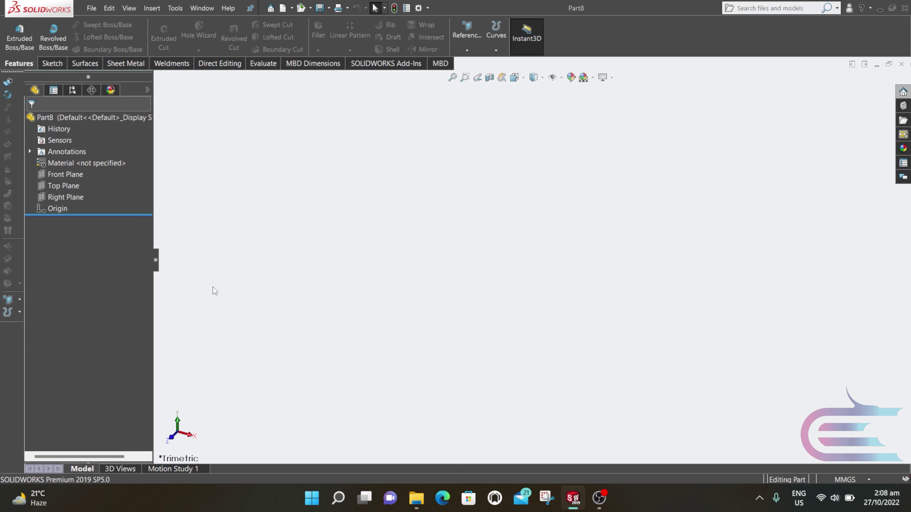
View the Front Plane face-on and start a sketch on it.
right_click(68, 176)
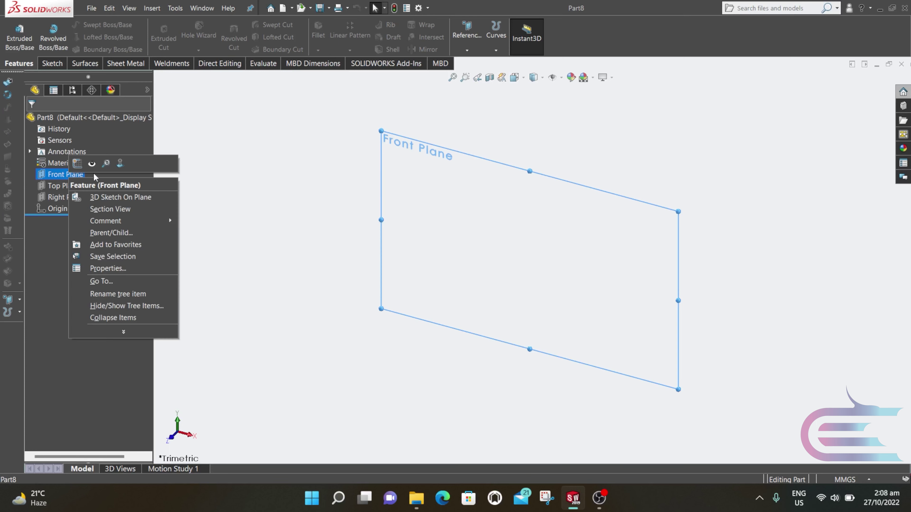
click(119, 164)
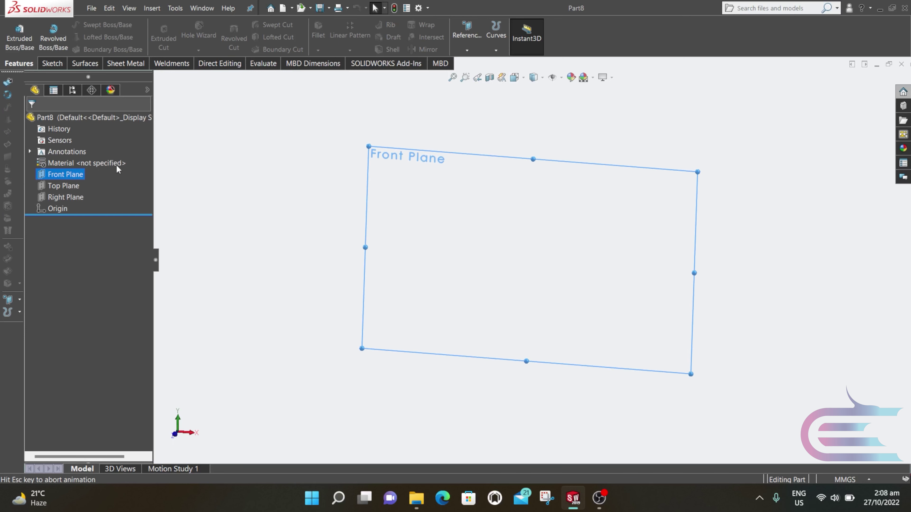
right_click(79, 173)
click(82, 162)
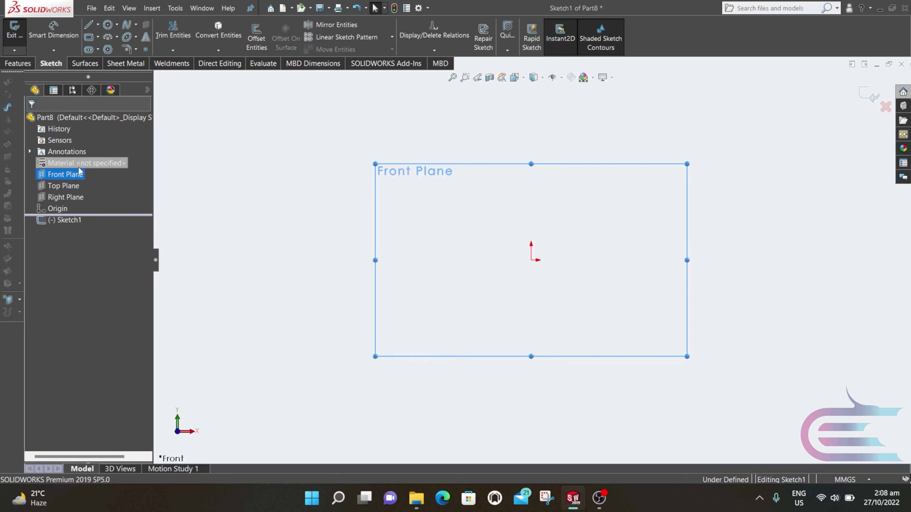
Draw the top horizontal line left from the origin and the first vertical edge down.
click(89, 26)
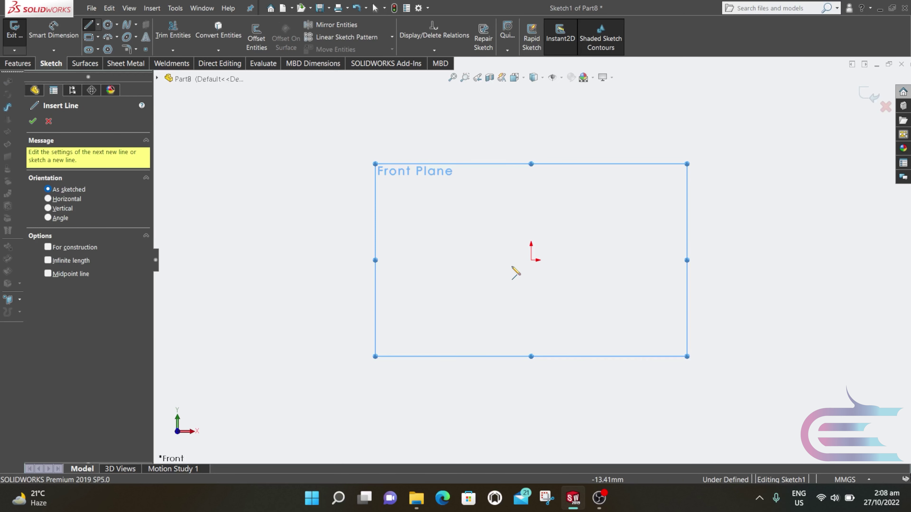
click(531, 261)
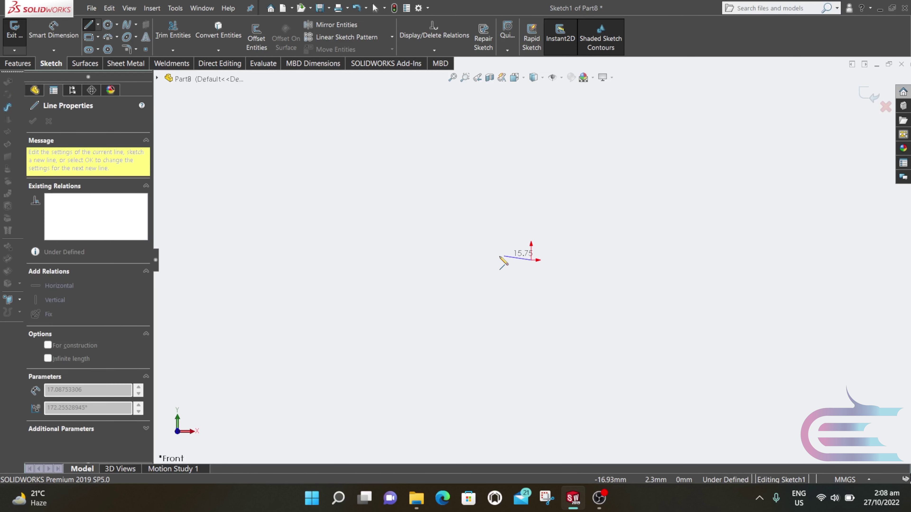
click(471, 260)
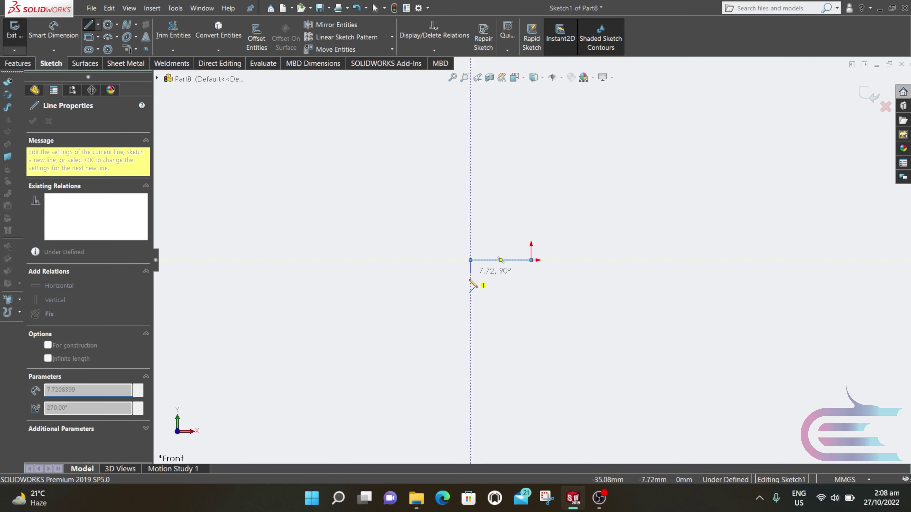
scroll(479, 305, down, 5)
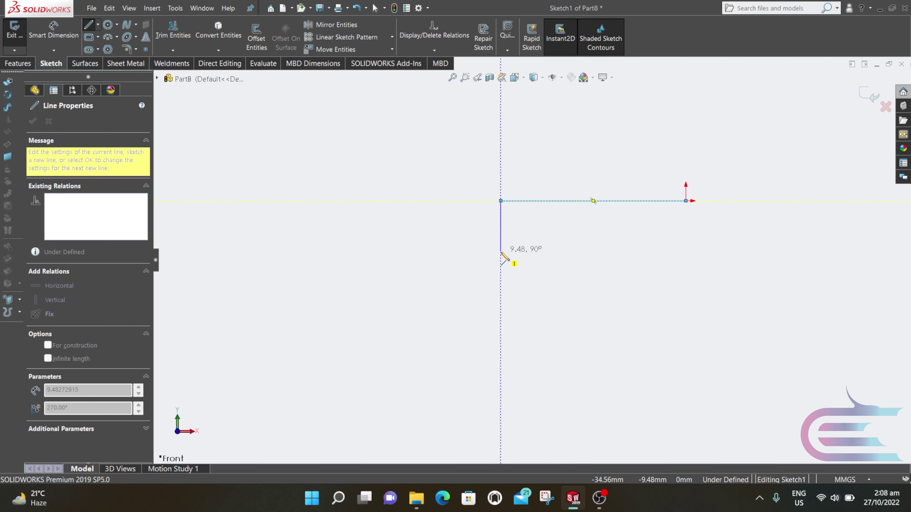
click(500, 253)
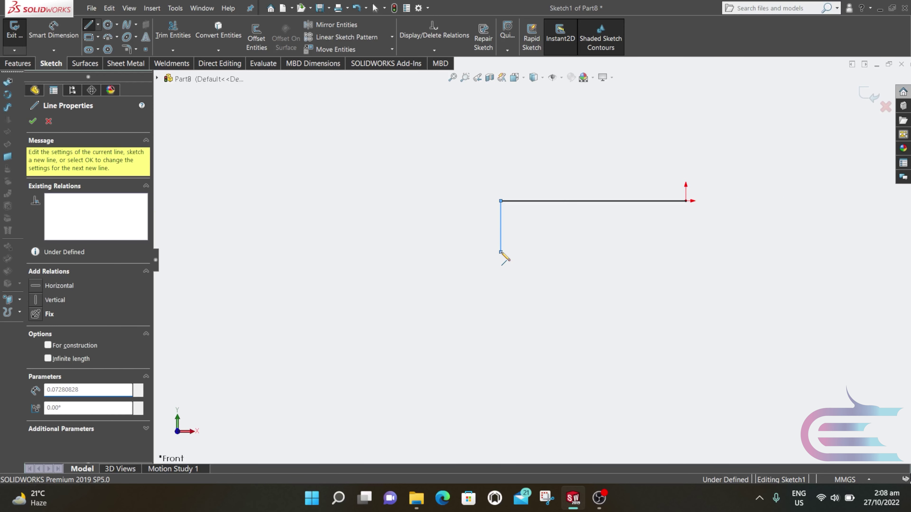
Add a short step right, a longer vertical edge and a small chamfer, skipping the tangent arc.
click(516, 253)
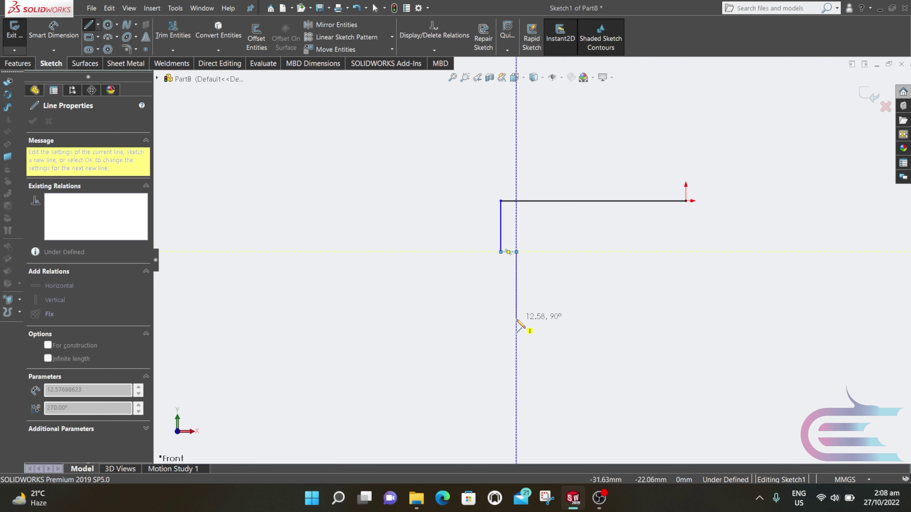
click(517, 327)
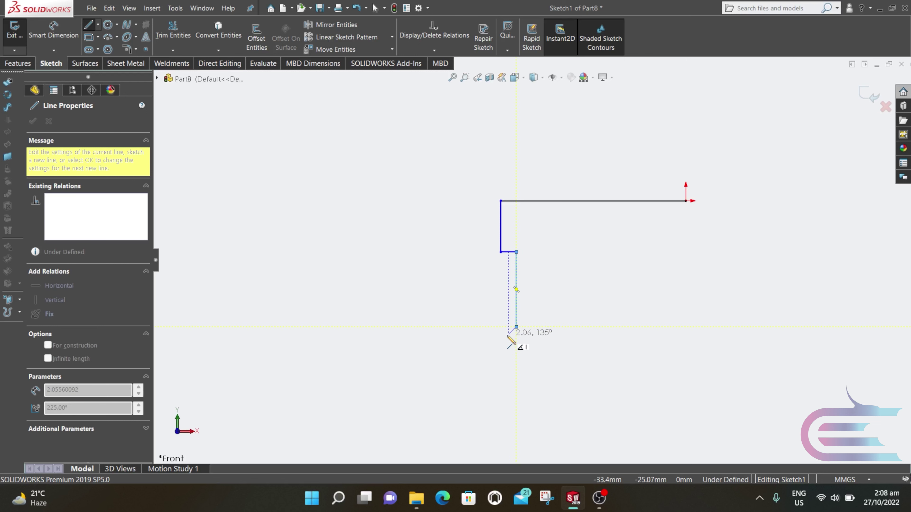
click(508, 335)
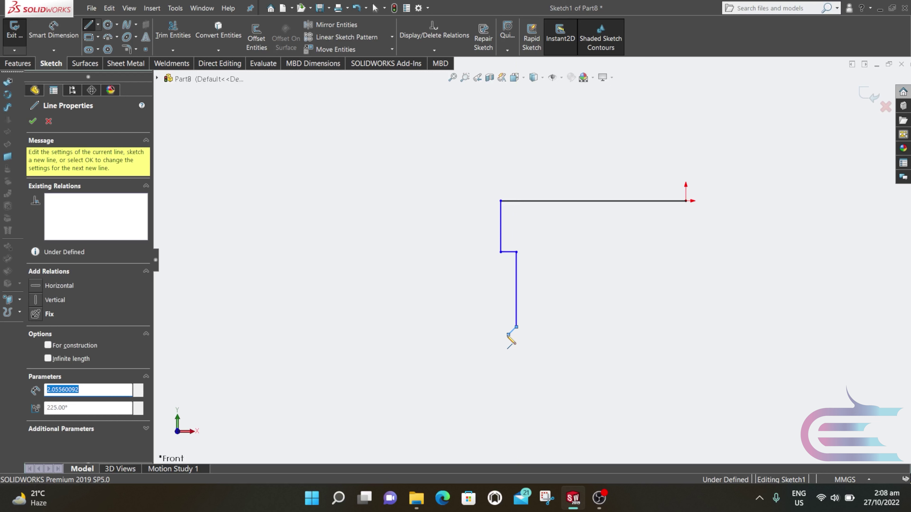
scroll(509, 335, down, 2)
scroll(511, 332, up, 1)
scroll(511, 330, down, 1)
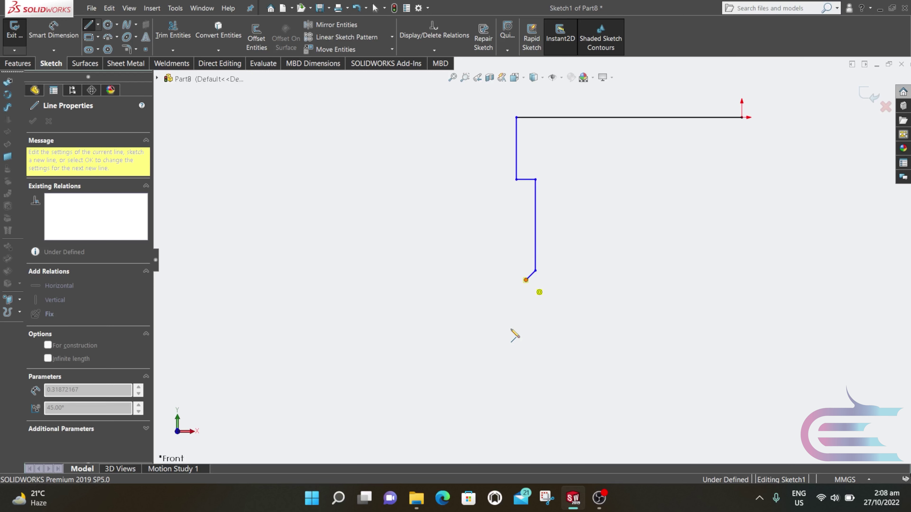
scroll(509, 348, down, 1)
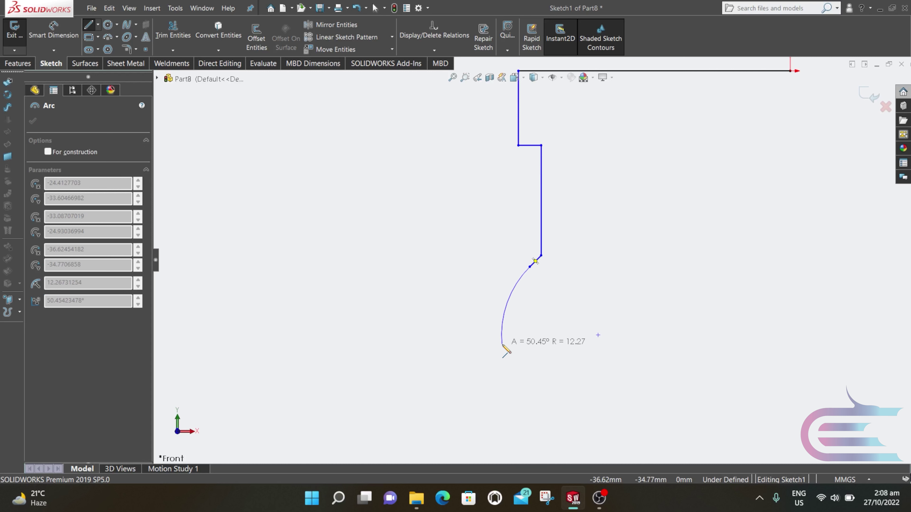
key(Escape)
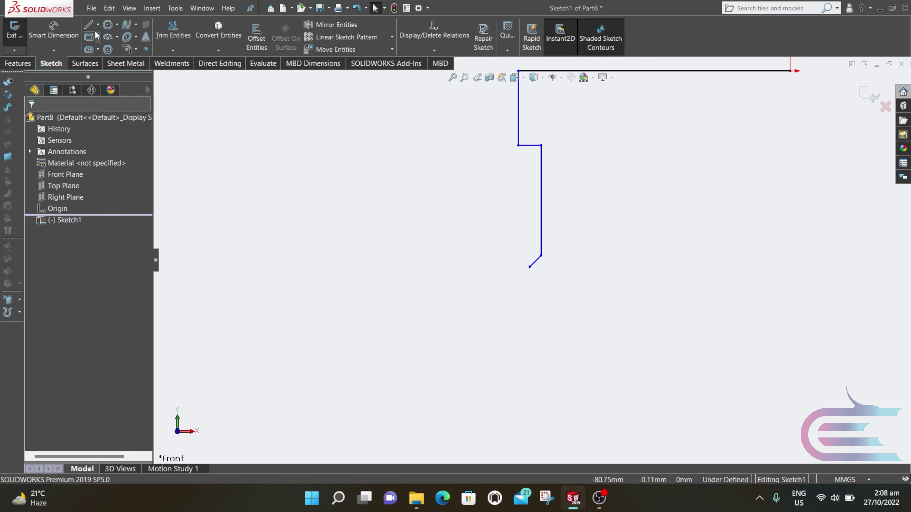
Continue the profile with a vertical drop, a right ledge, a slanted edge and a short return.
click(89, 25)
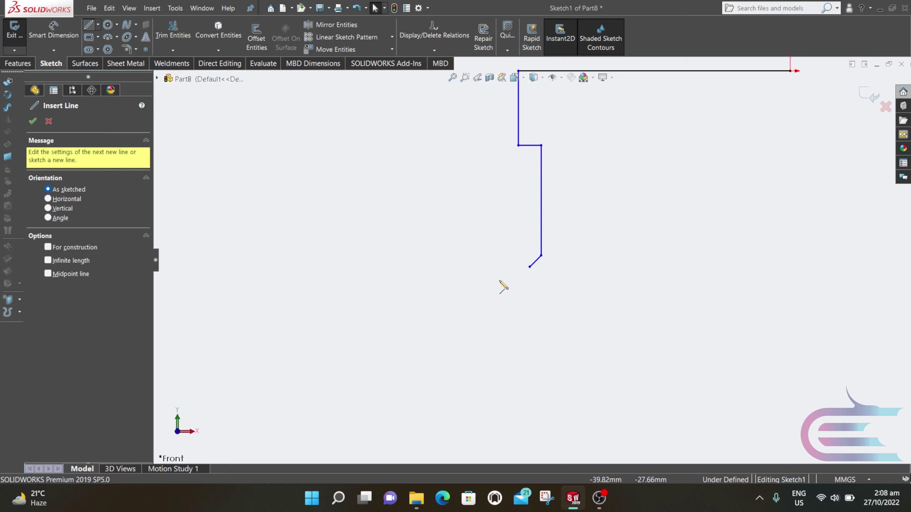
click(530, 267)
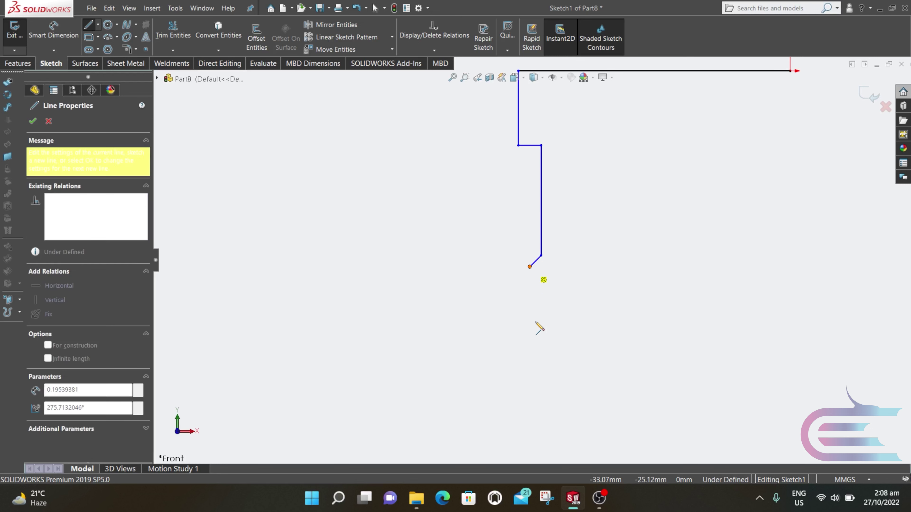
click(530, 379)
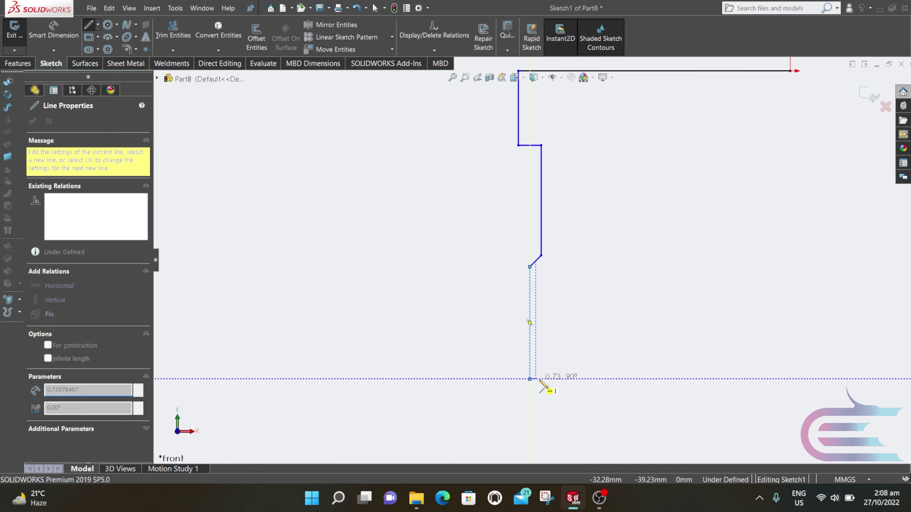
click(580, 379)
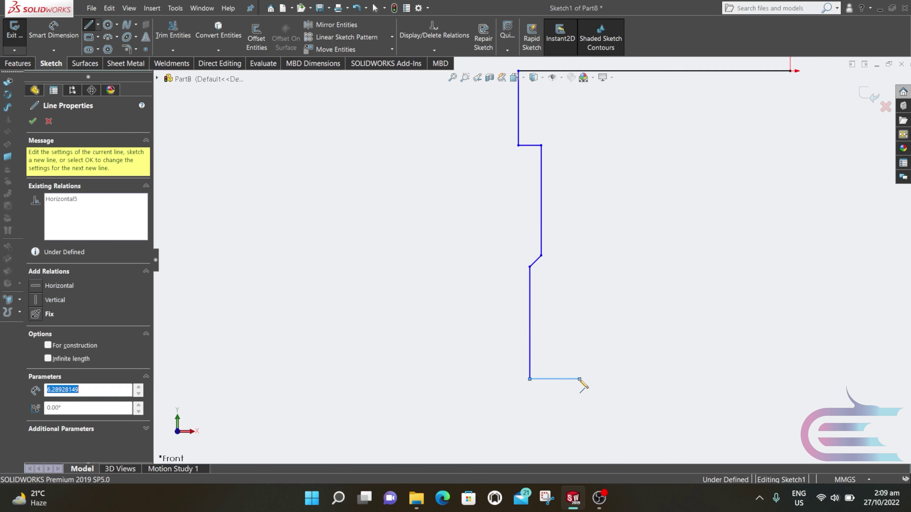
click(564, 399)
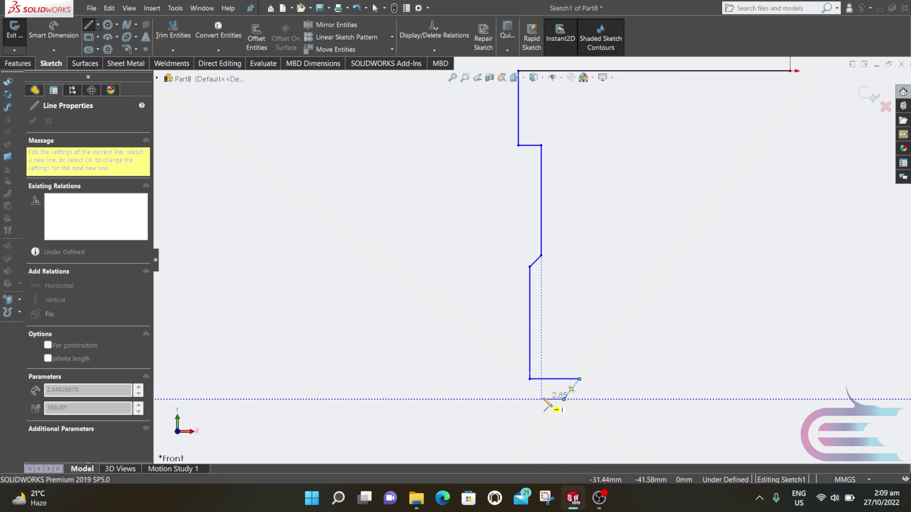
click(546, 400)
key(z)
key(z)
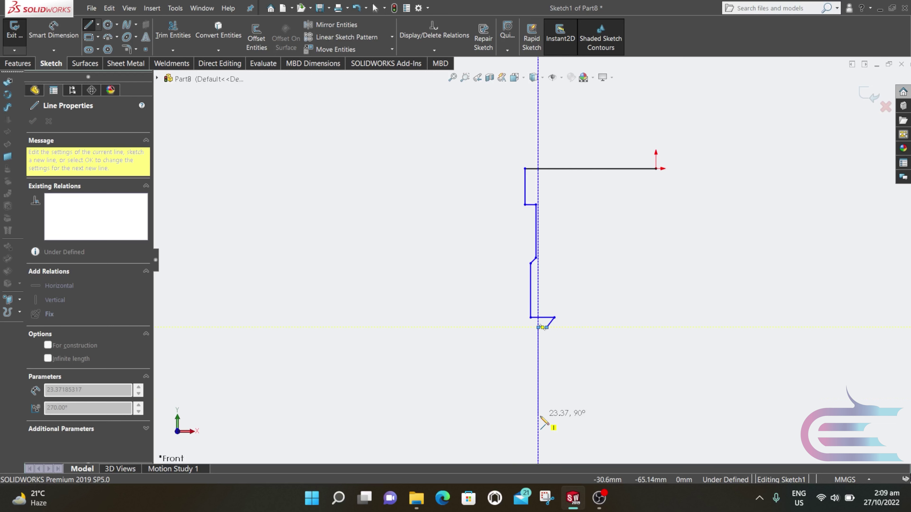
key(z)
scroll(547, 412, down, 2)
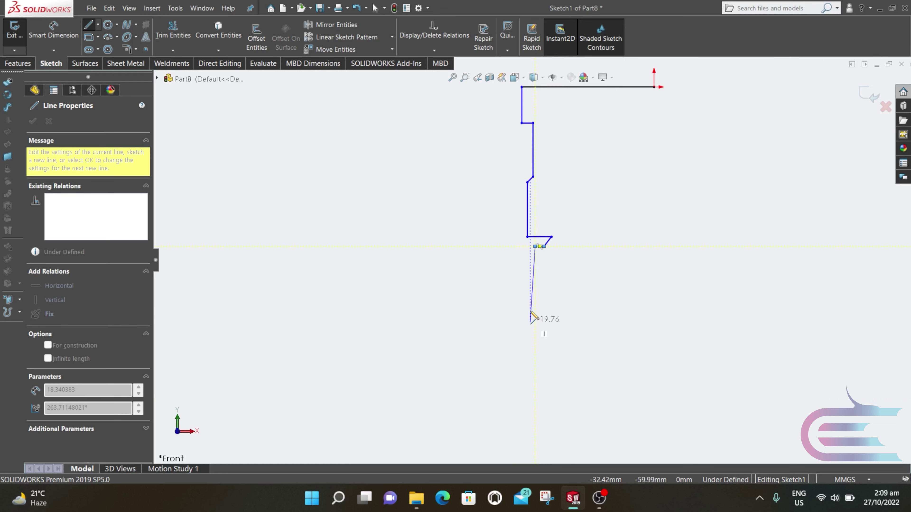
Add a vertical edge, diagonal, vertical drop and a bottom line ending at the centreline.
click(536, 288)
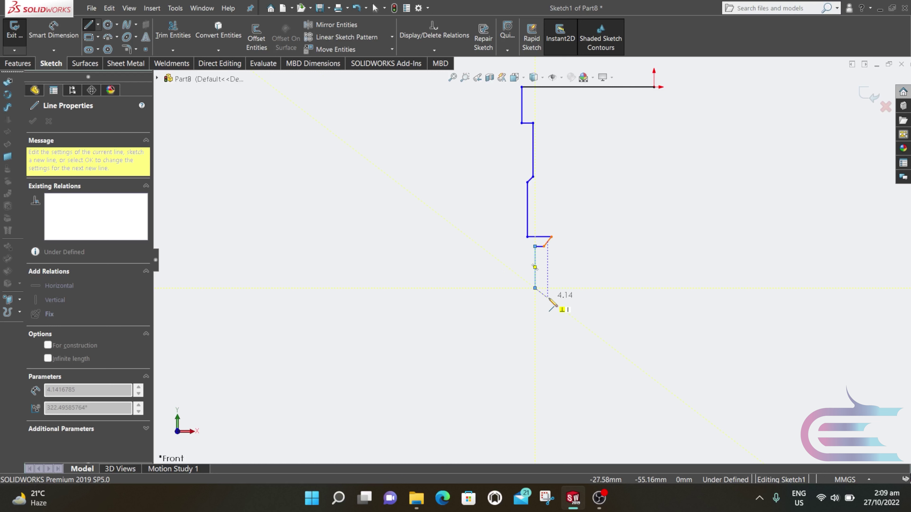
double_click(559, 306)
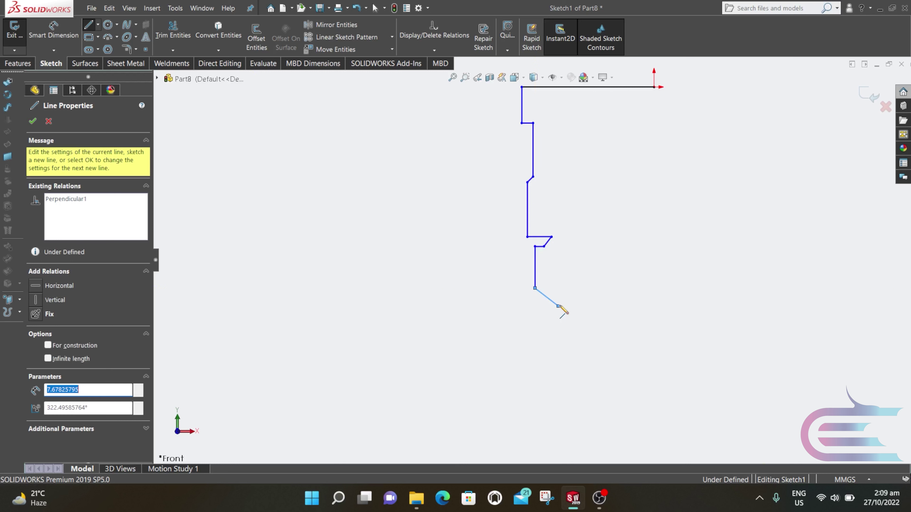
click(558, 306)
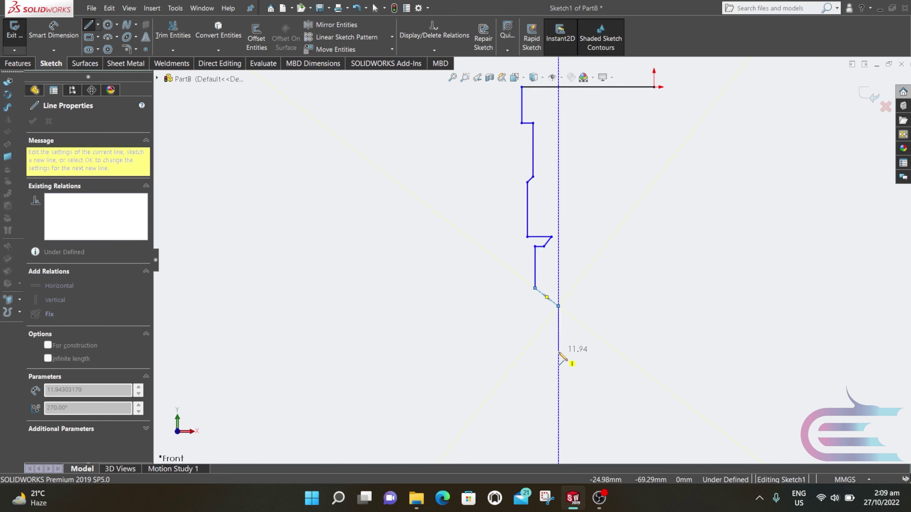
click(559, 353)
click(558, 352)
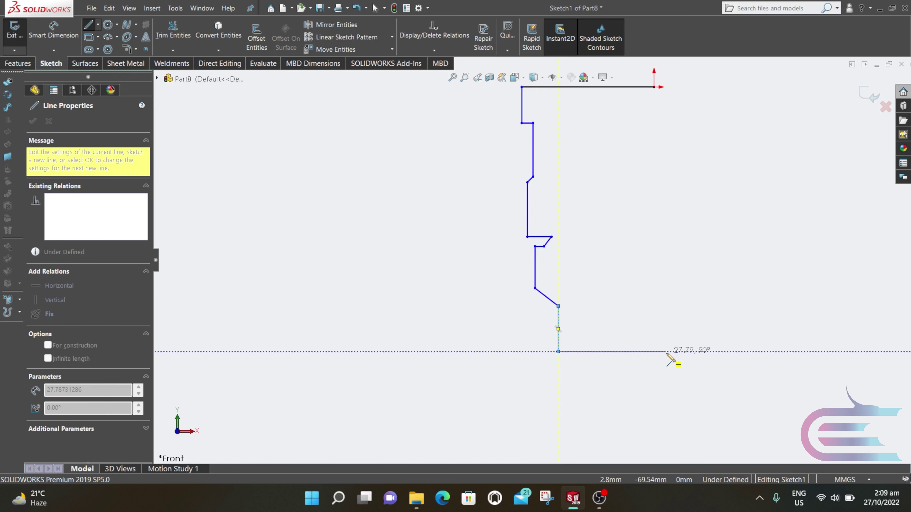
click(654, 352)
key(Escape)
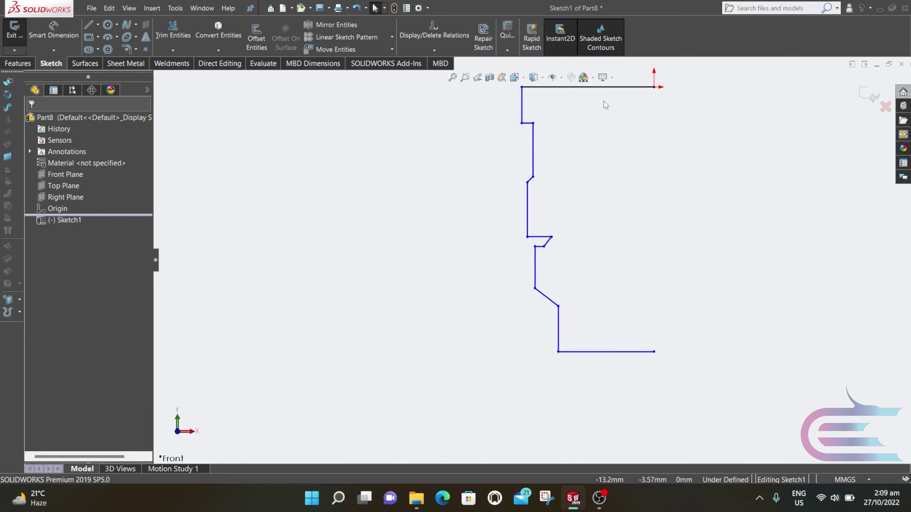
Dimension the bottom line to 7.50, the vertical above it to 8.00, and the chamfer to 2.00.
key(d)
click(611, 352)
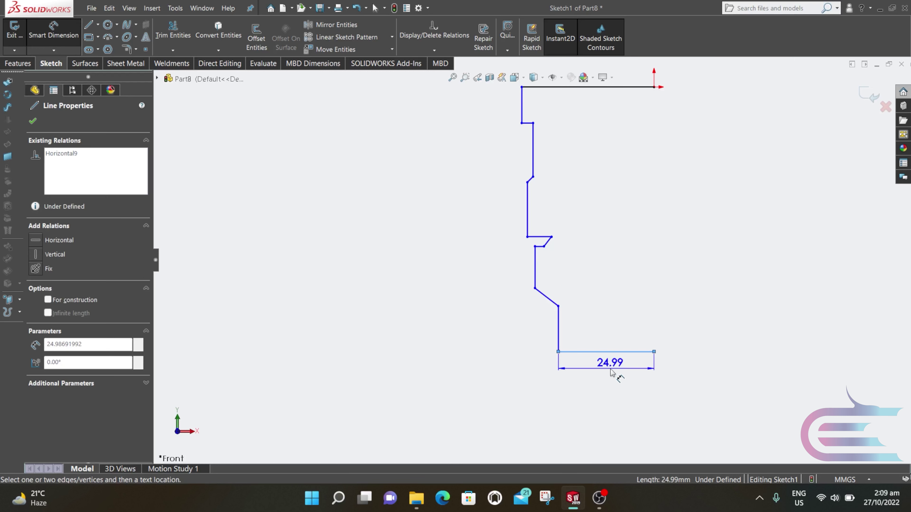
click(608, 371)
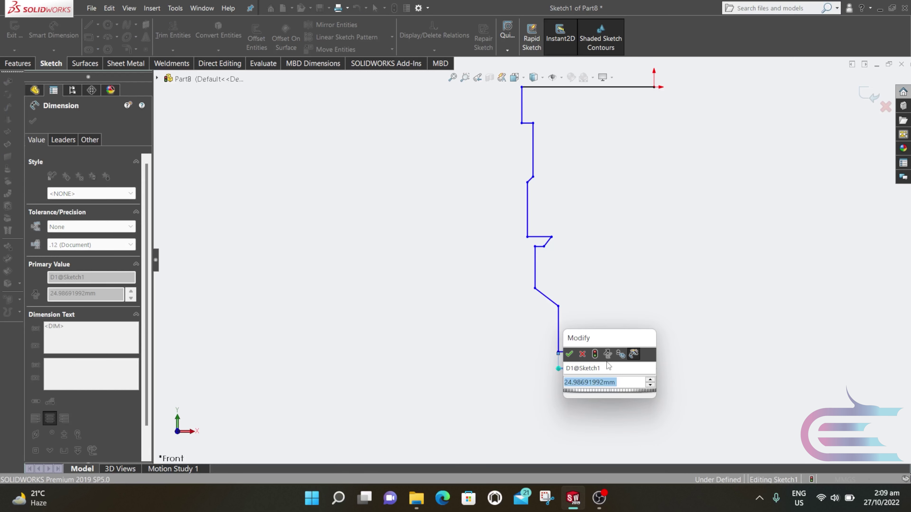
text(7.)
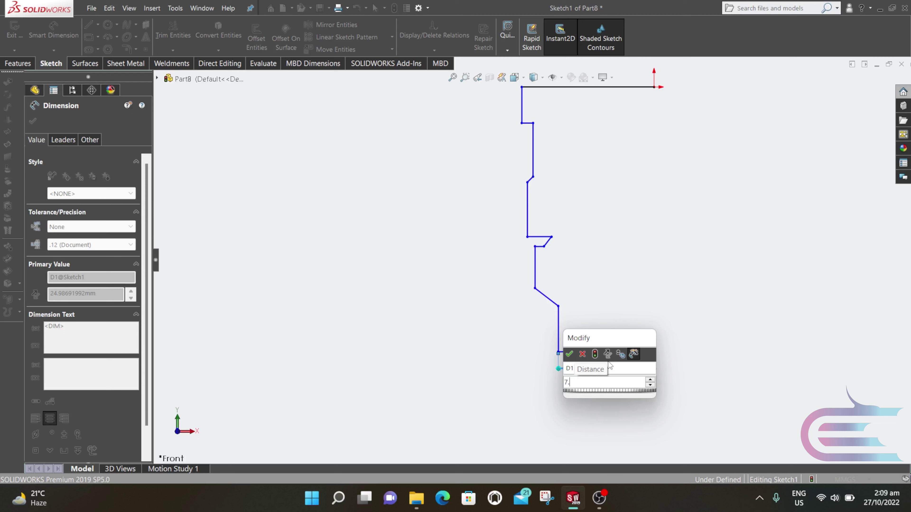
text(5)
key(Return)
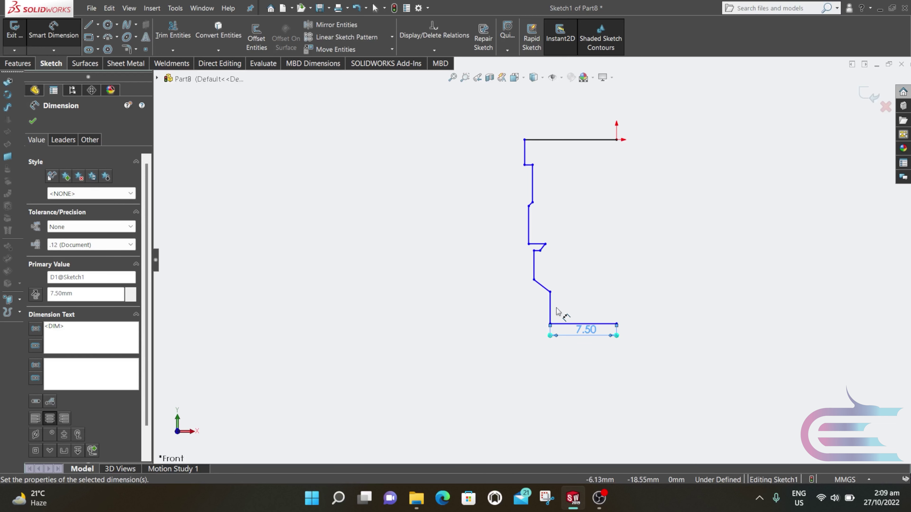
click(551, 311)
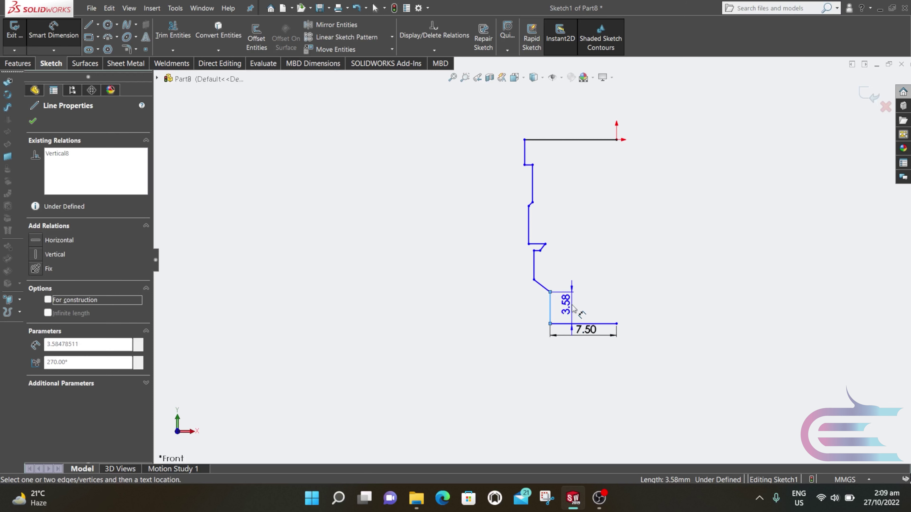
click(573, 308)
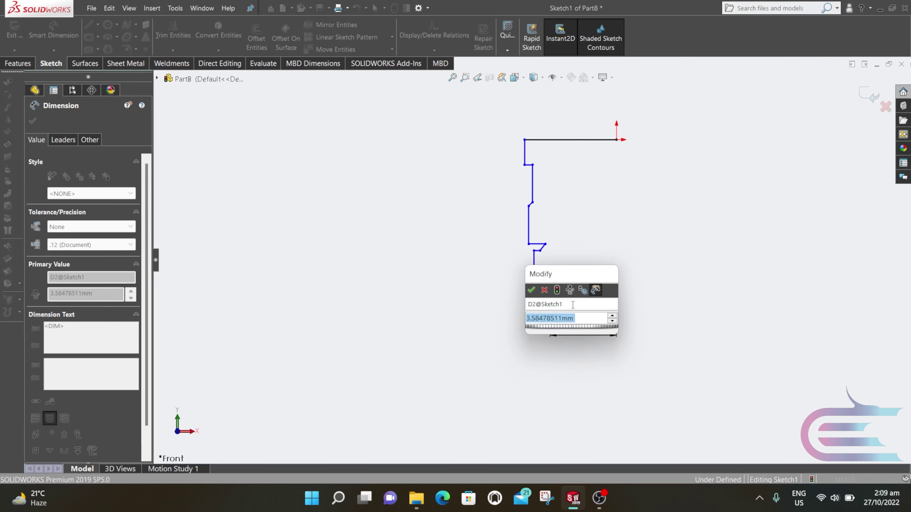
text(8)
key(Return)
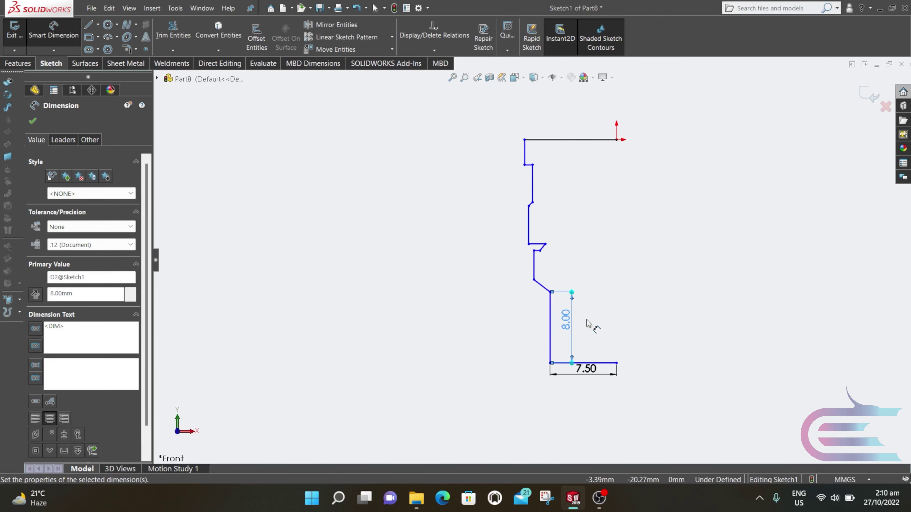
click(542, 286)
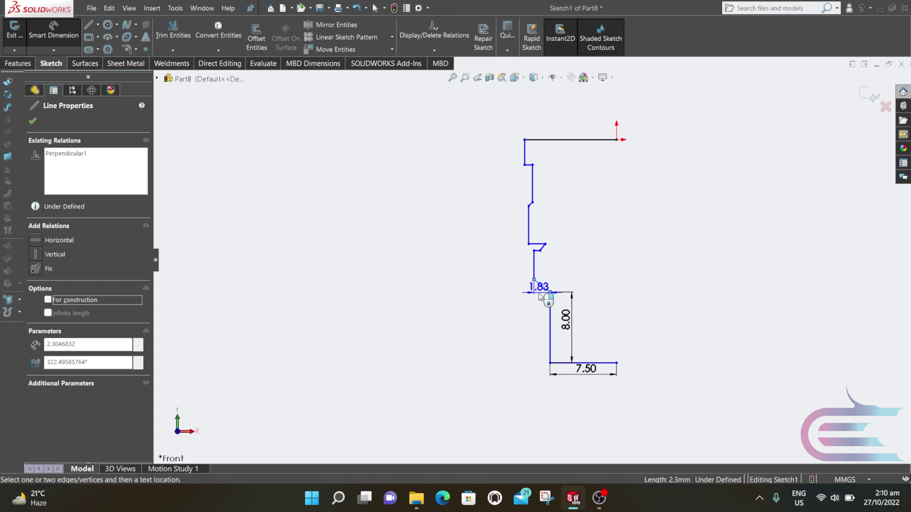
click(525, 300)
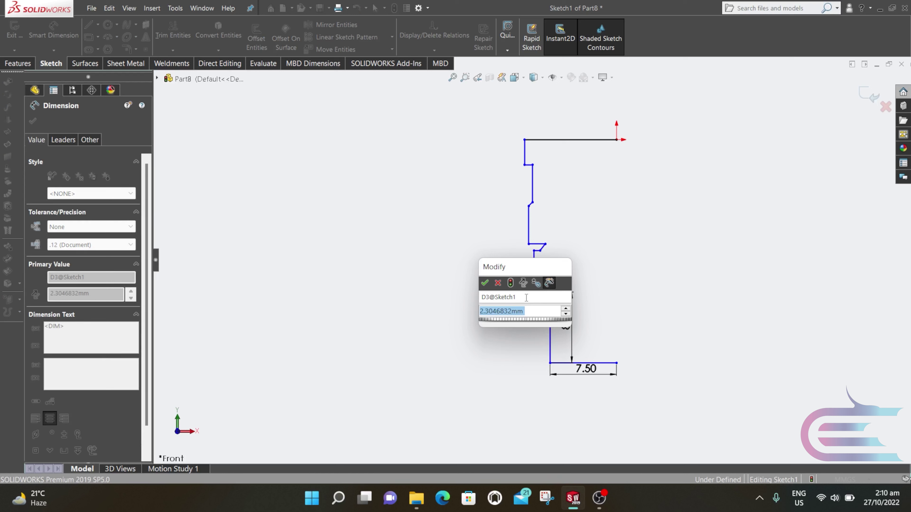
text(2)
key(Return)
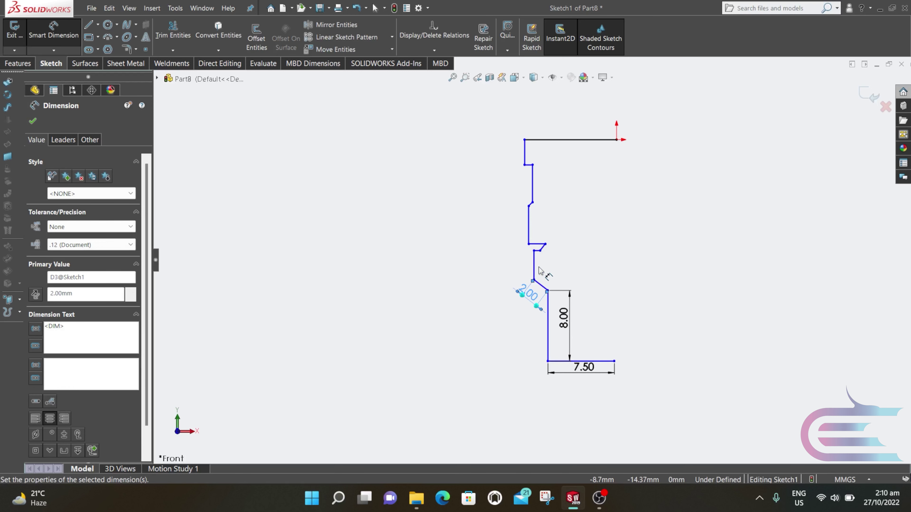
Dimension the vertical segment above the chamfer to 8.00 and the horizontal step to 1.00.
click(533, 266)
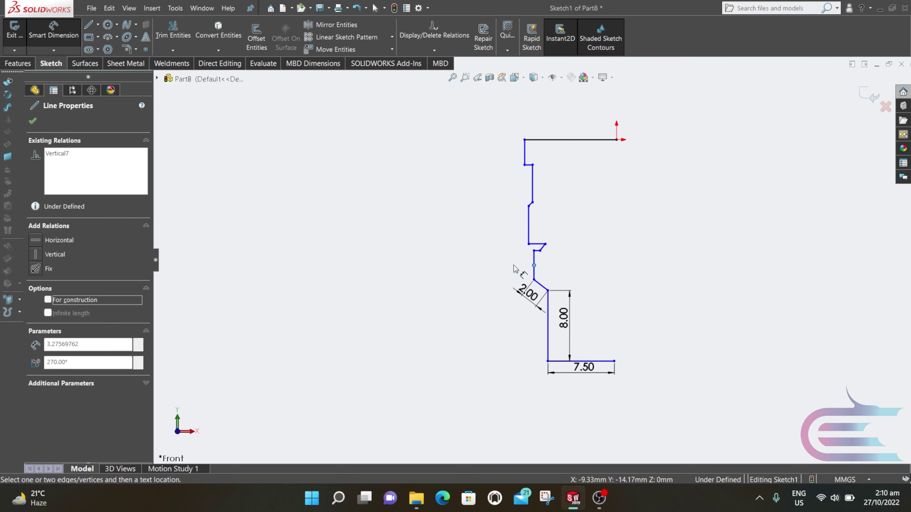
click(534, 265)
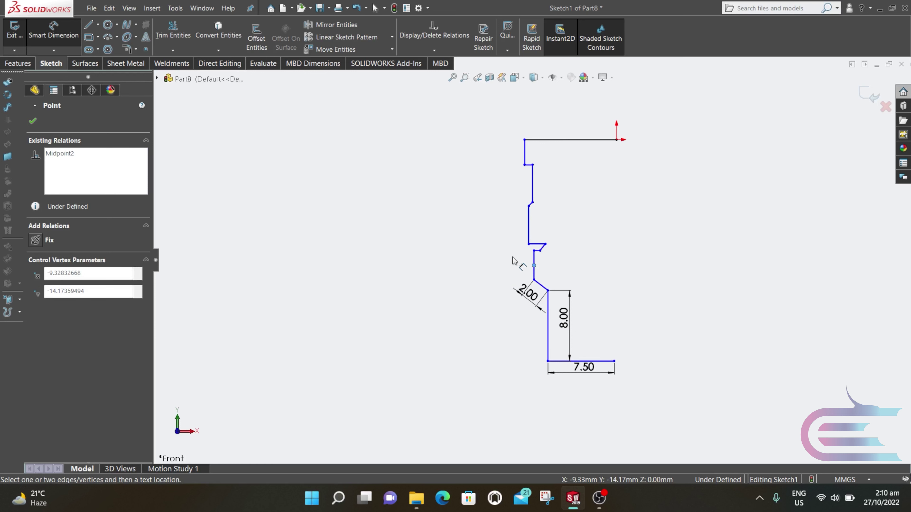
click(513, 263)
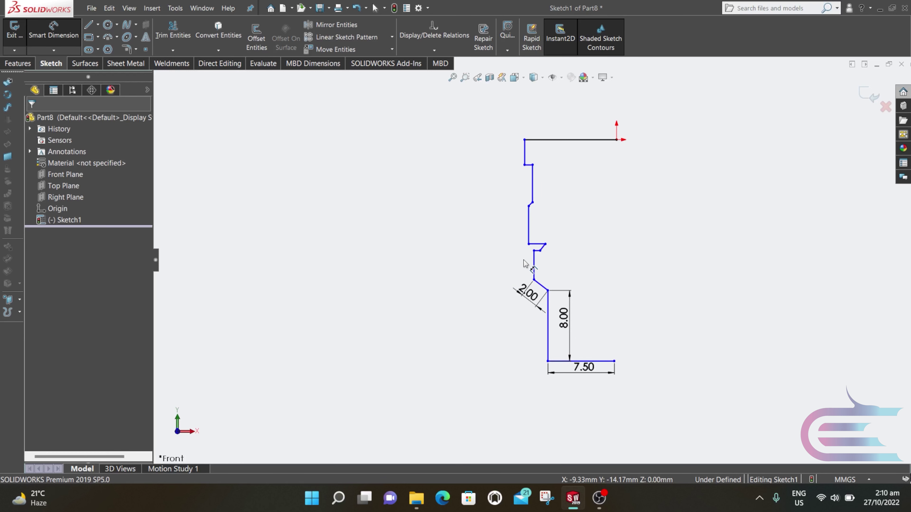
click(534, 267)
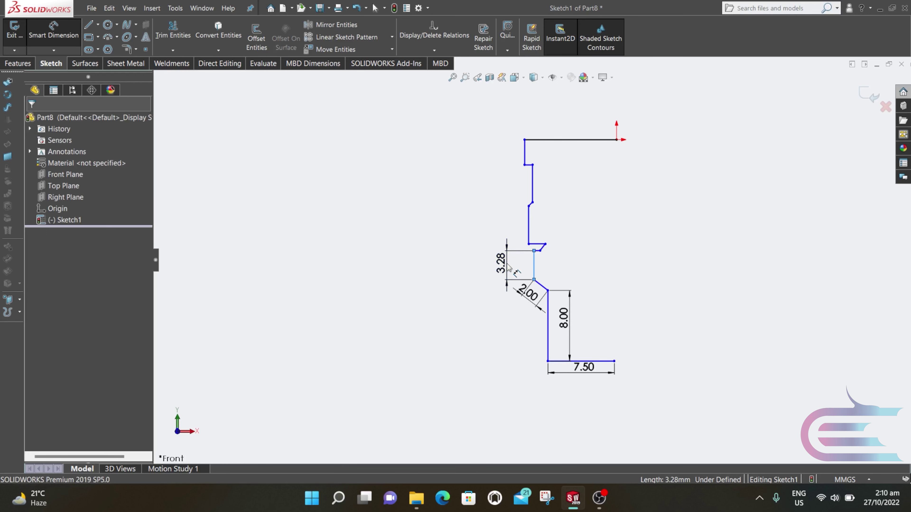
click(508, 263)
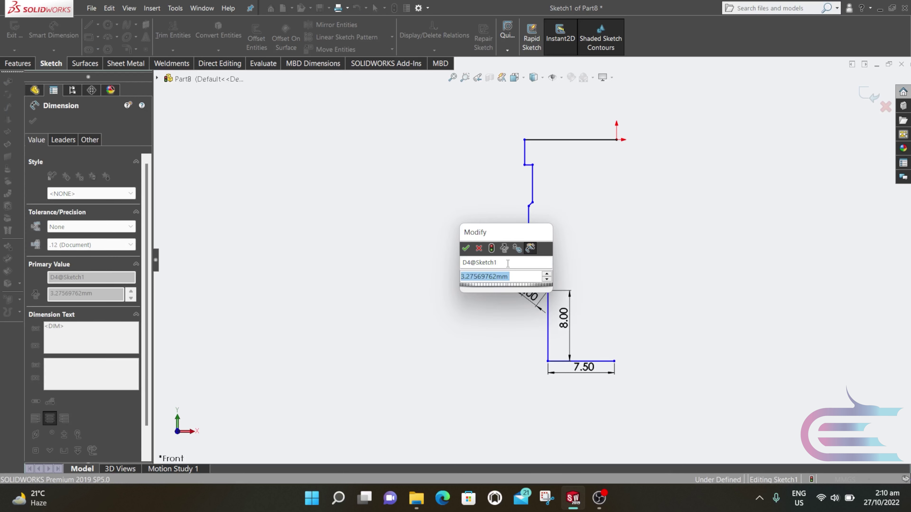
text(8)
key(Return)
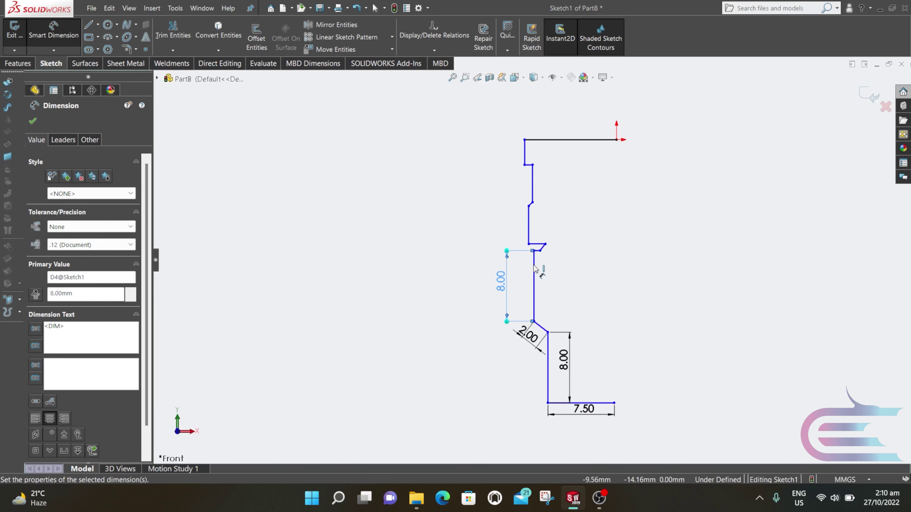
scroll(539, 259, down, 5)
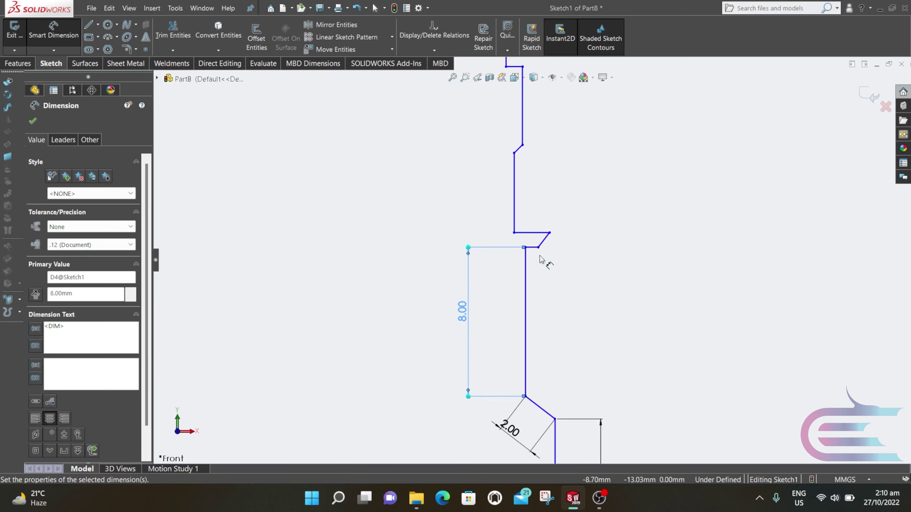
click(529, 245)
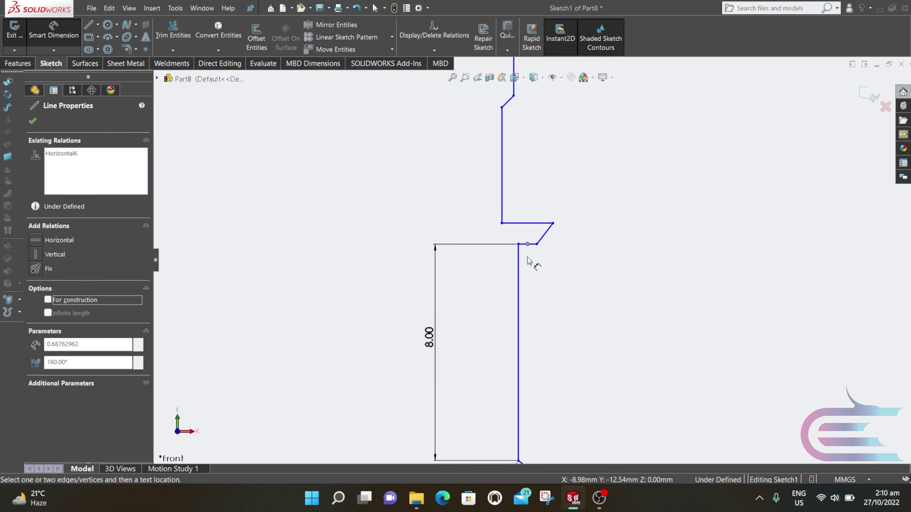
key(Escape)
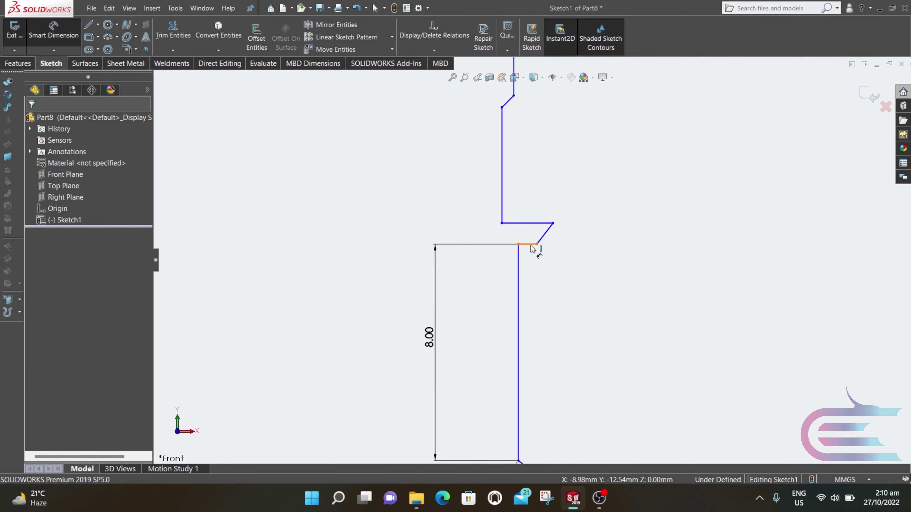
click(533, 248)
click(530, 268)
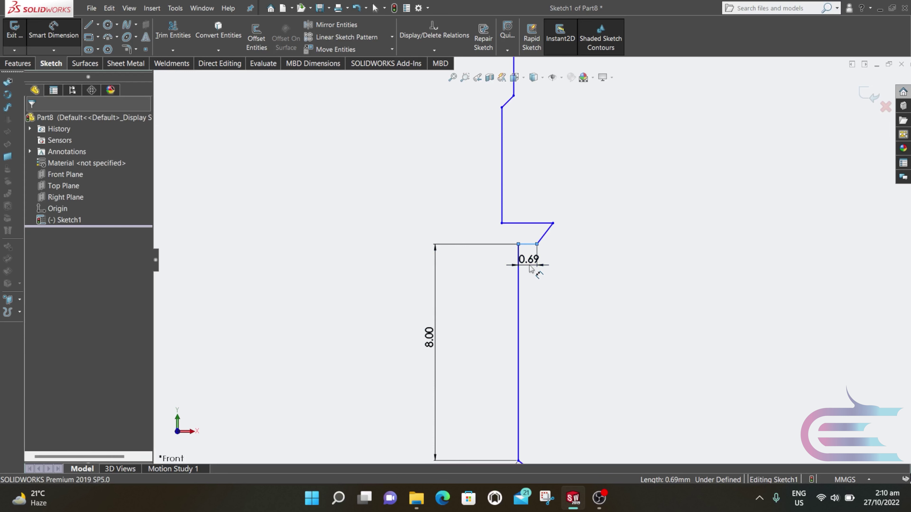
text(1)
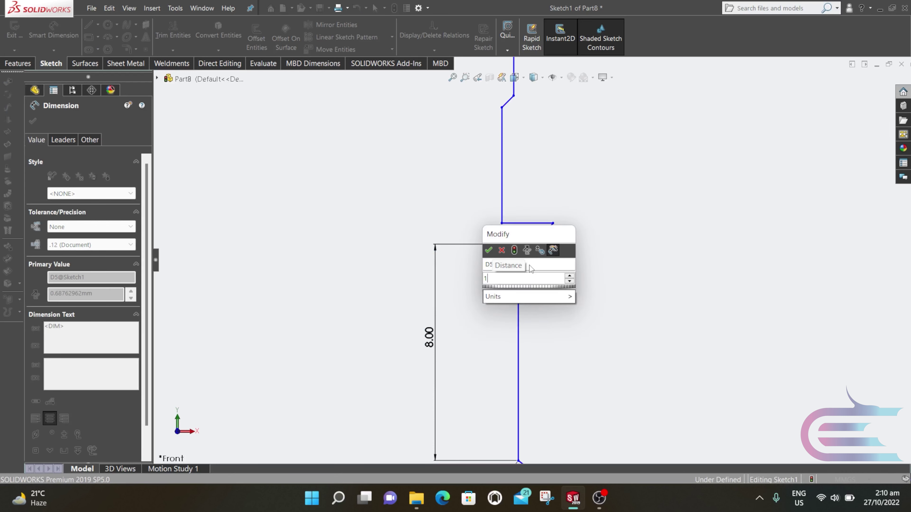
key(Return)
Dimension the step diagonal to 1.00, the line above it to 3.00, and the vertical edge to 8.
click(547, 236)
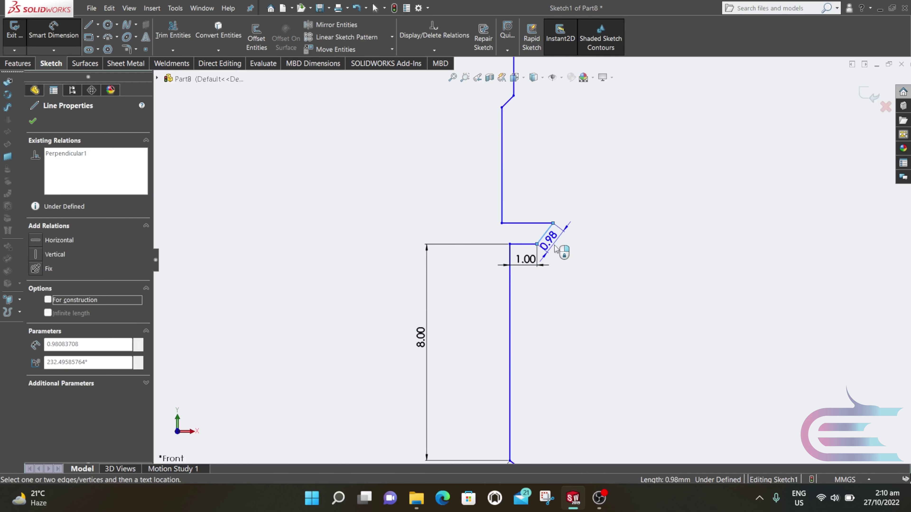
click(559, 250)
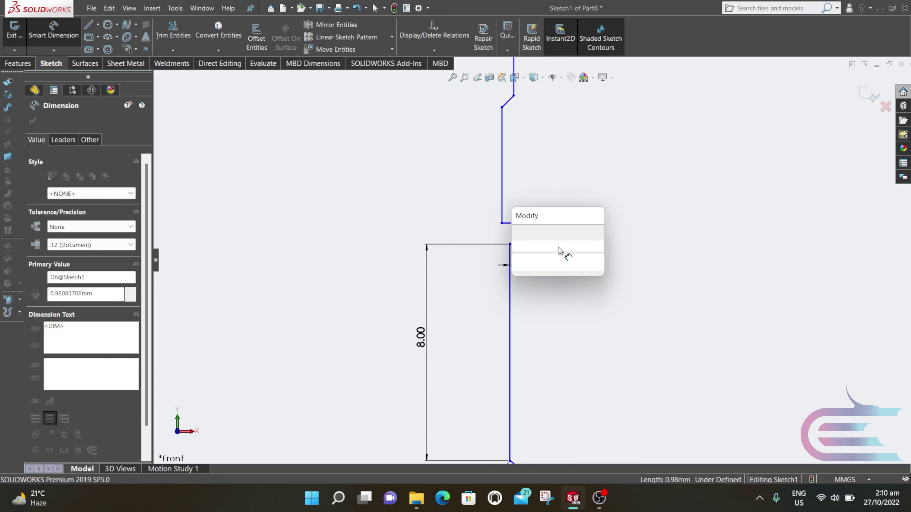
text(1)
key(Return)
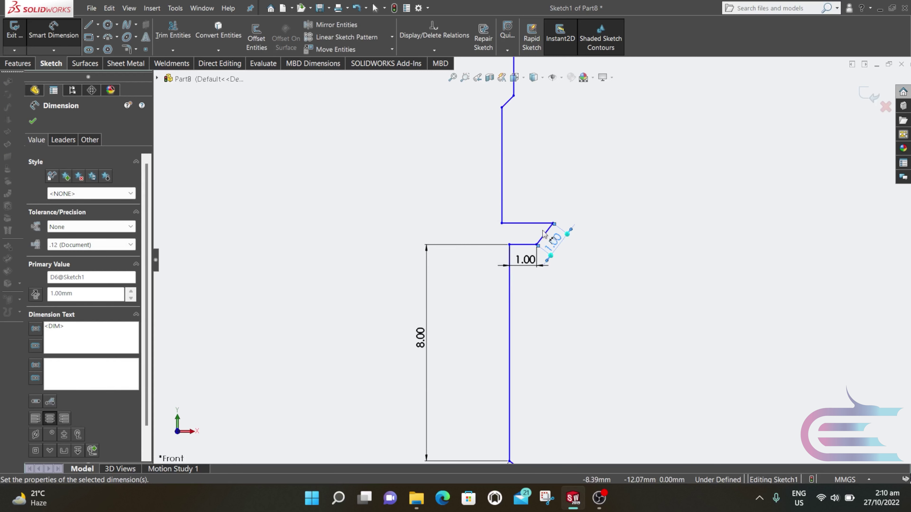
click(540, 224)
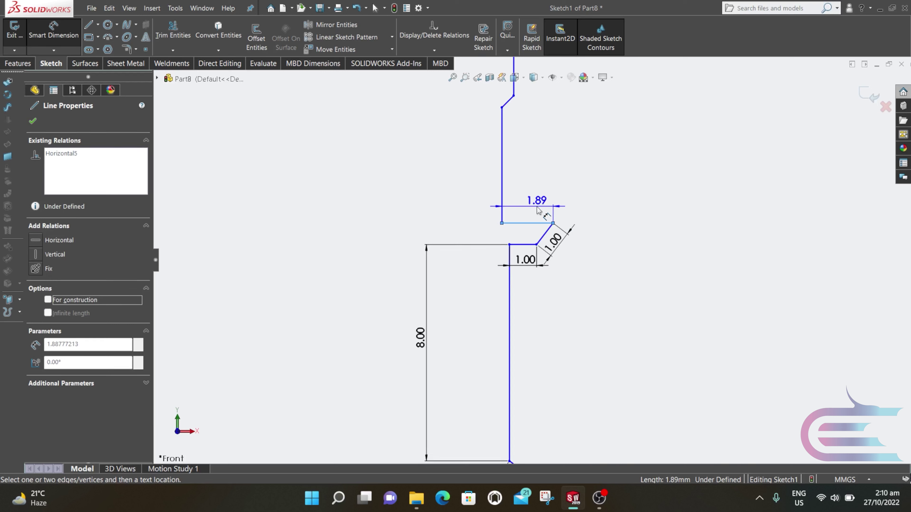
click(537, 210)
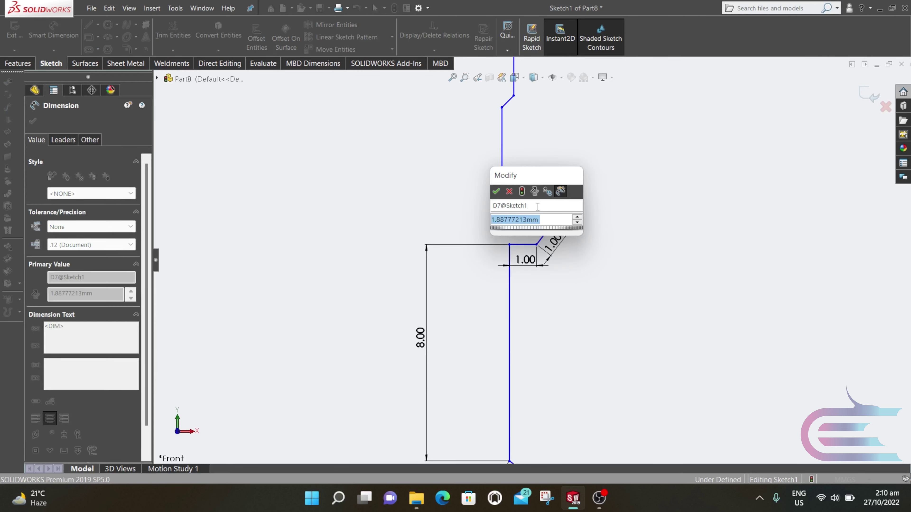
text(3)
key(Return)
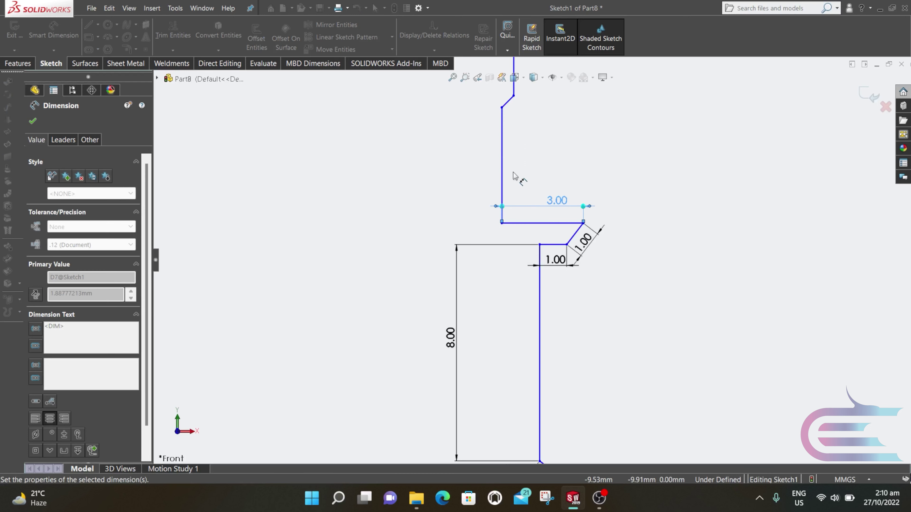
click(502, 171)
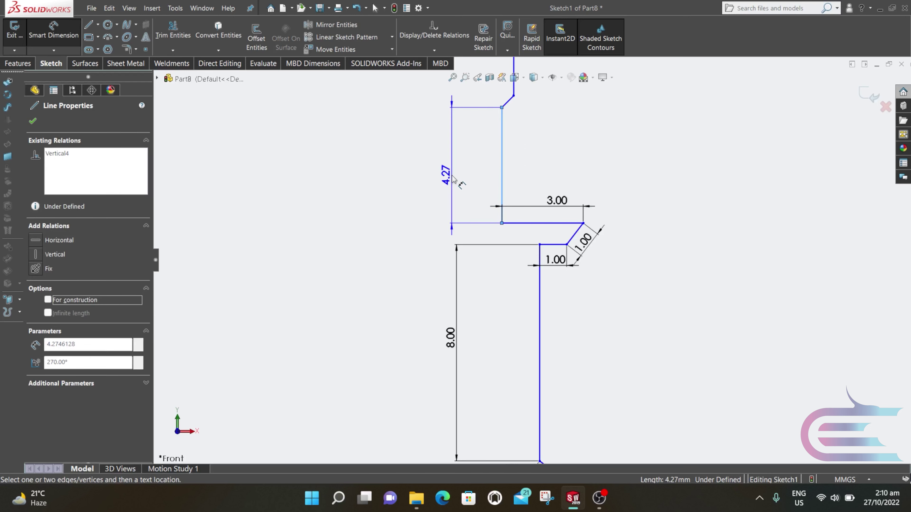
click(453, 177)
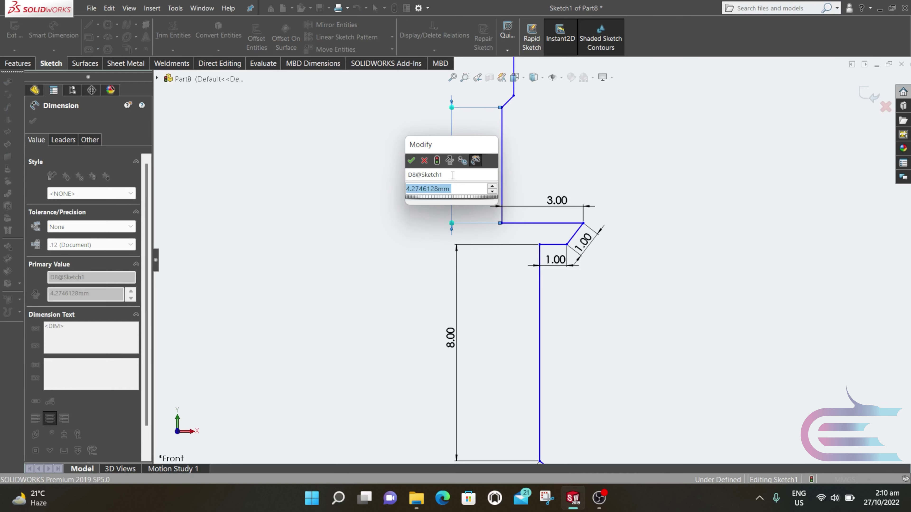
text(8)
key(Return)
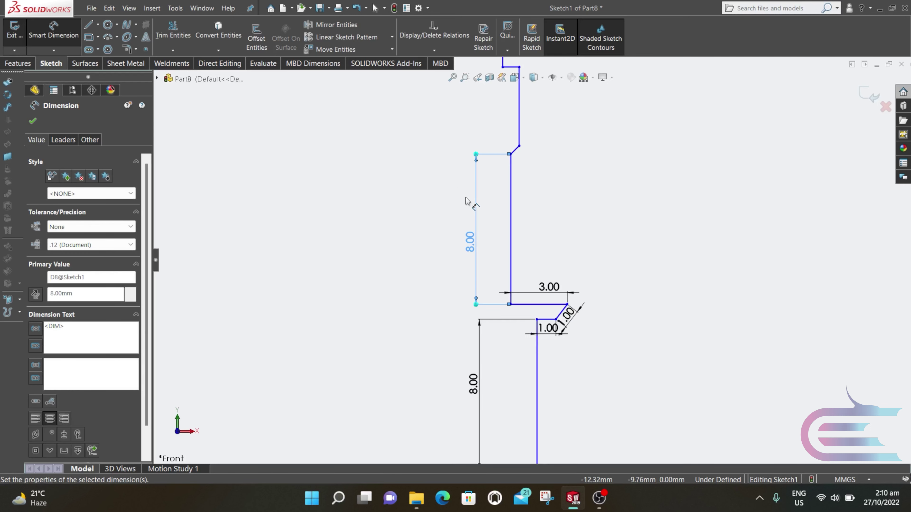
key(f)
scroll(508, 169, down, 3)
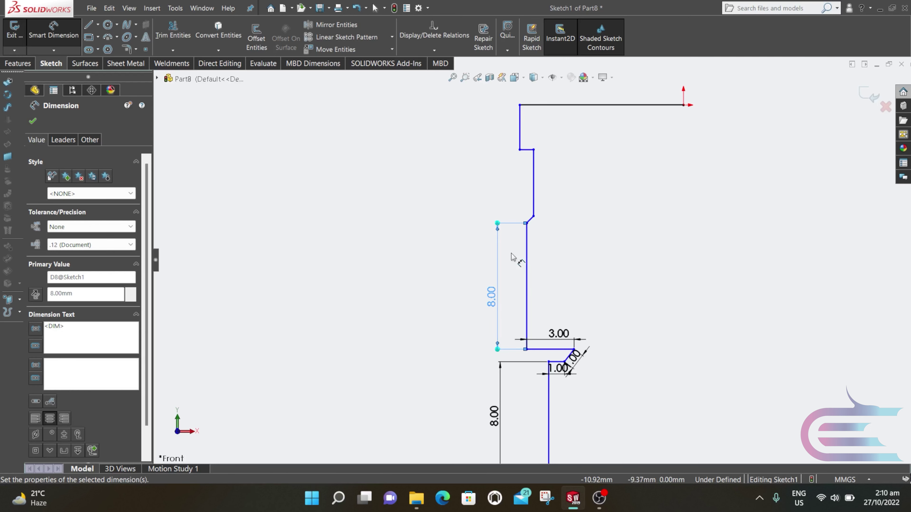
scroll(576, 263, down, 2)
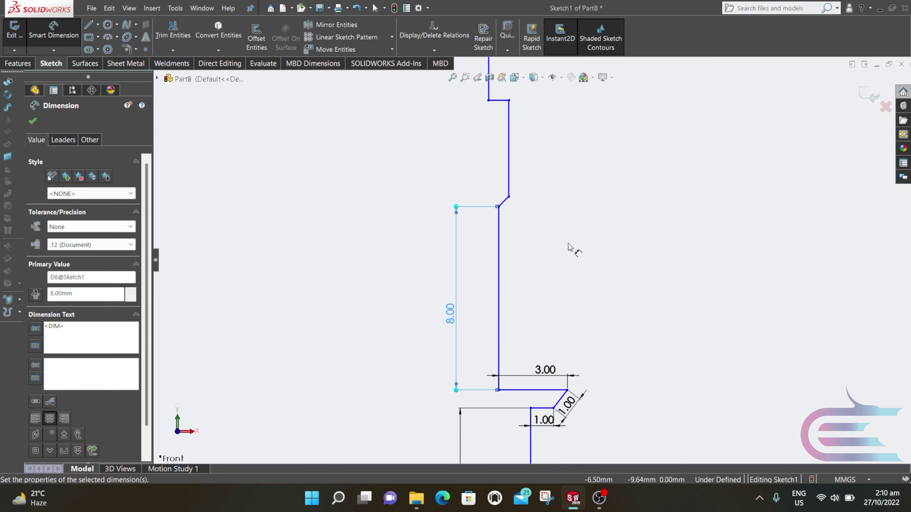
Dimension the small chamfer to 1 mm and the upper vertical edge to 11.4 mm.
click(505, 203)
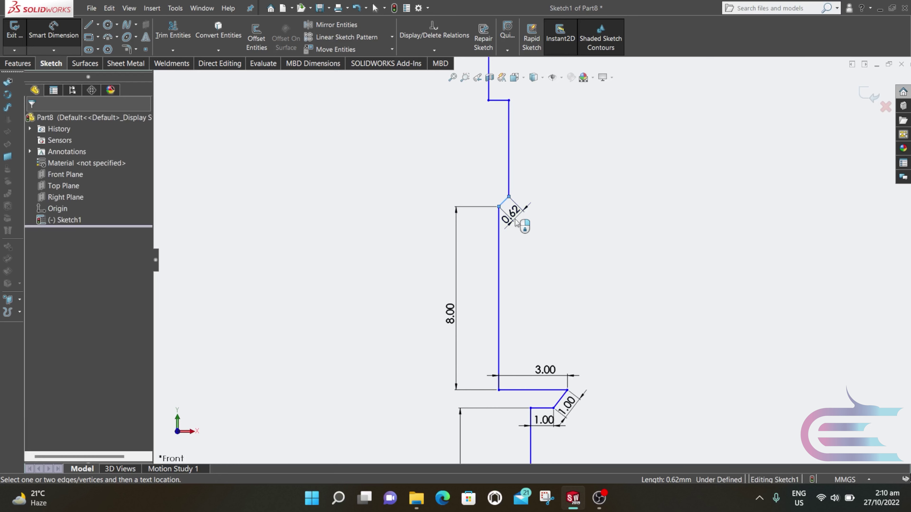
click(515, 222)
text(1)
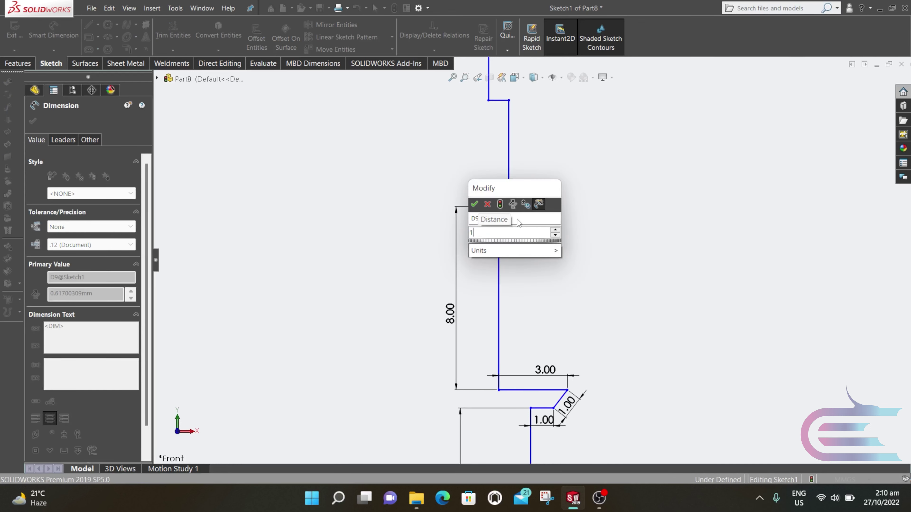
key(Return)
click(509, 153)
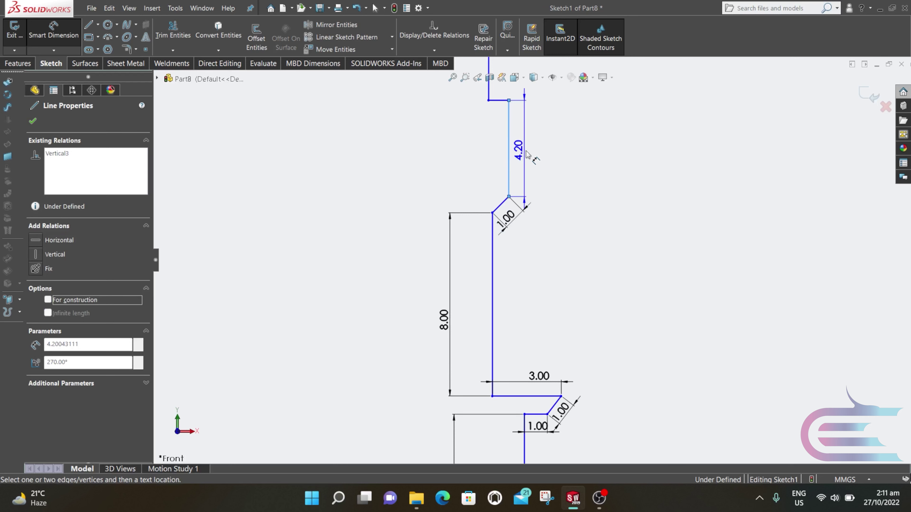
click(526, 155)
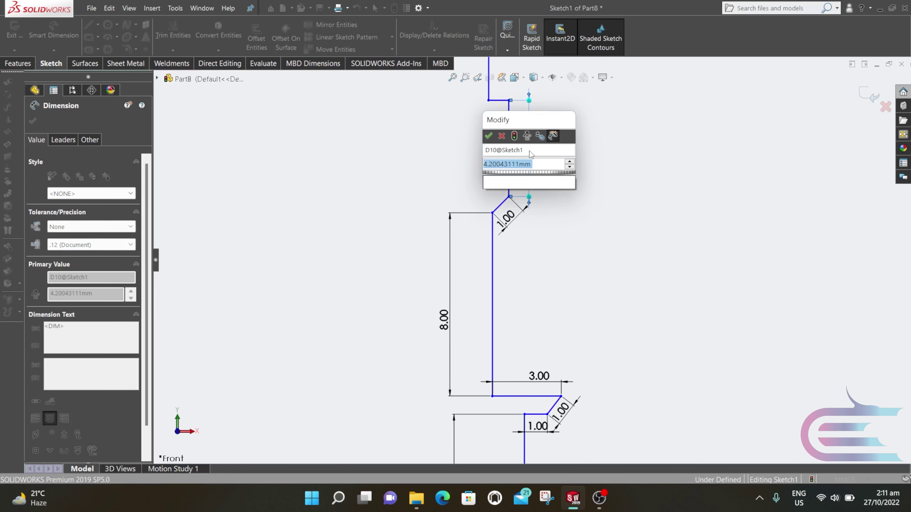
text(11.4)
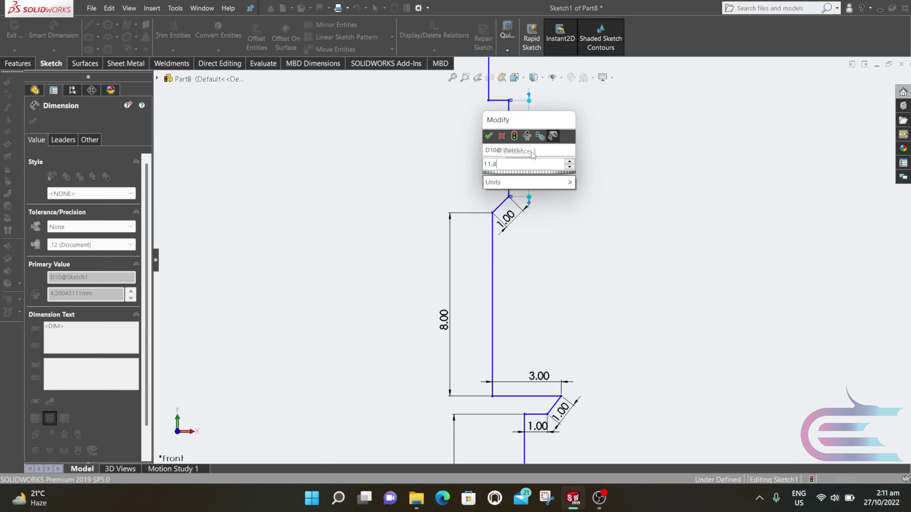
key(Return)
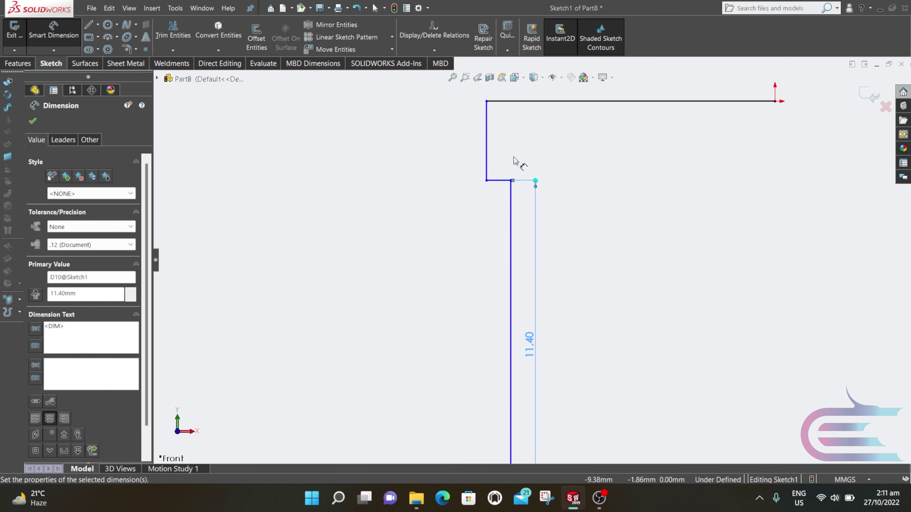
Dimension the short horizontal step to 0.7 mm and the top vertical edge to 4 mm.
click(498, 183)
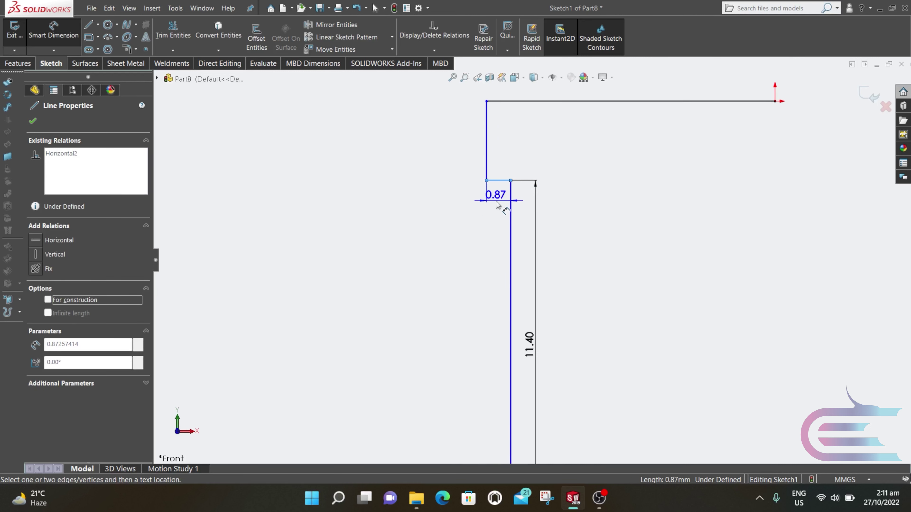
click(498, 205)
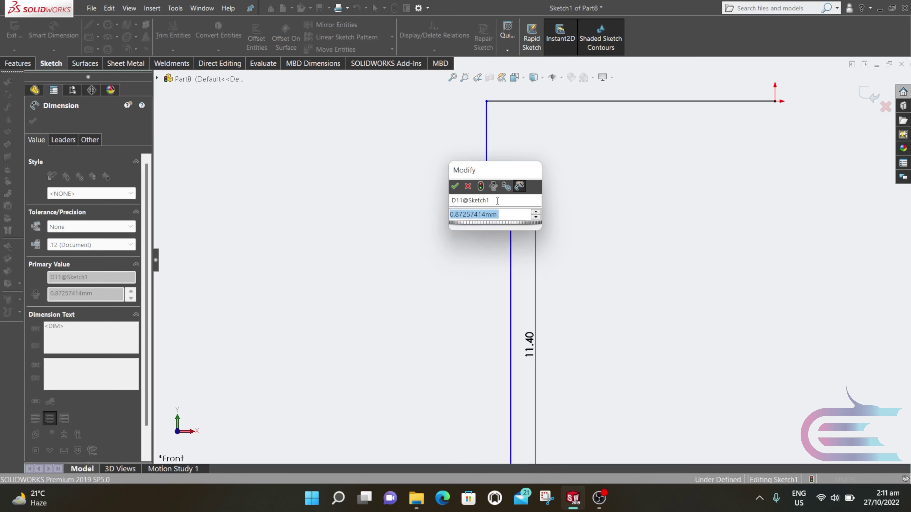
text(.)
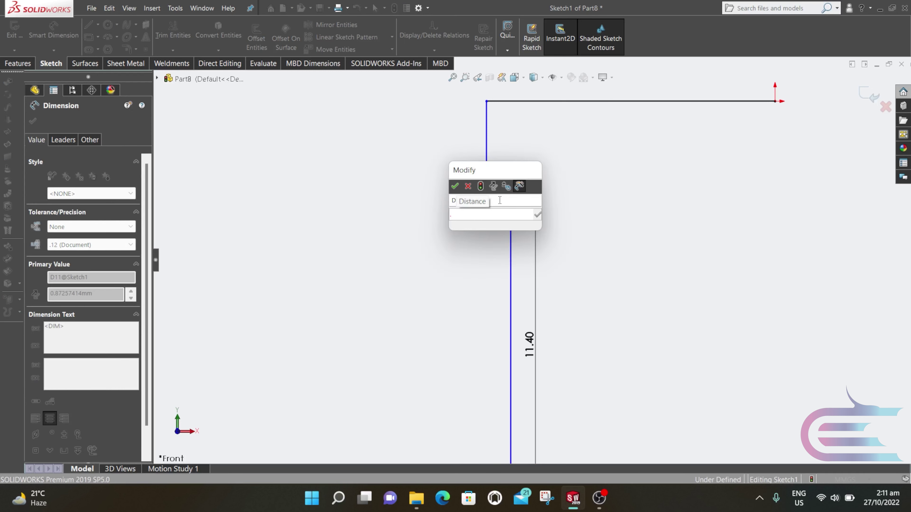
text(7)
key(Return)
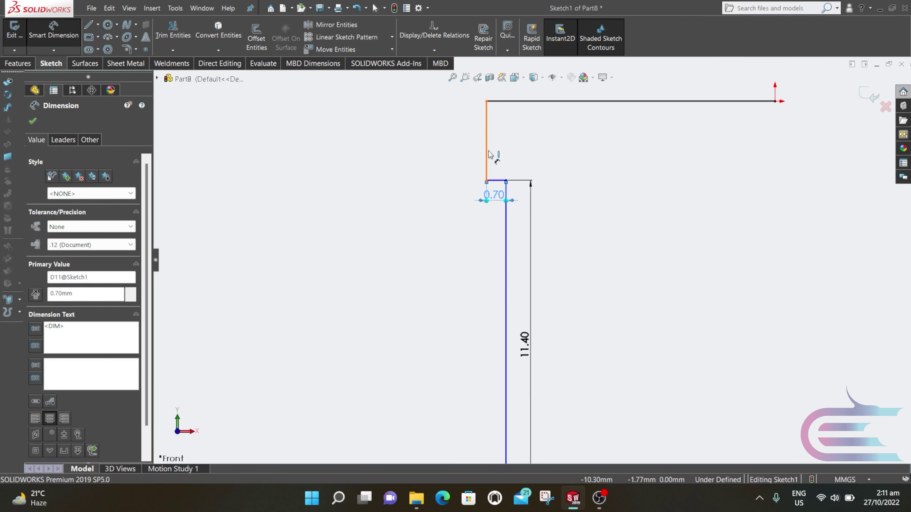
click(487, 154)
click(461, 153)
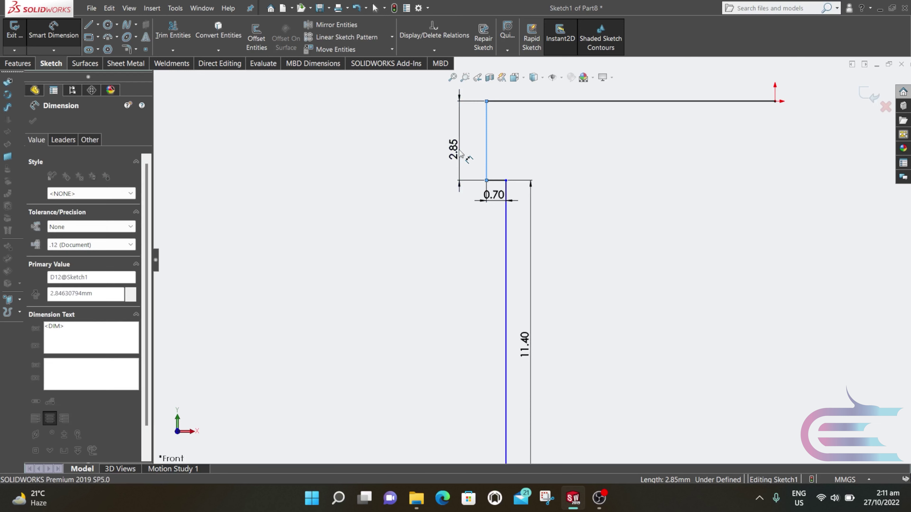
key(Return)
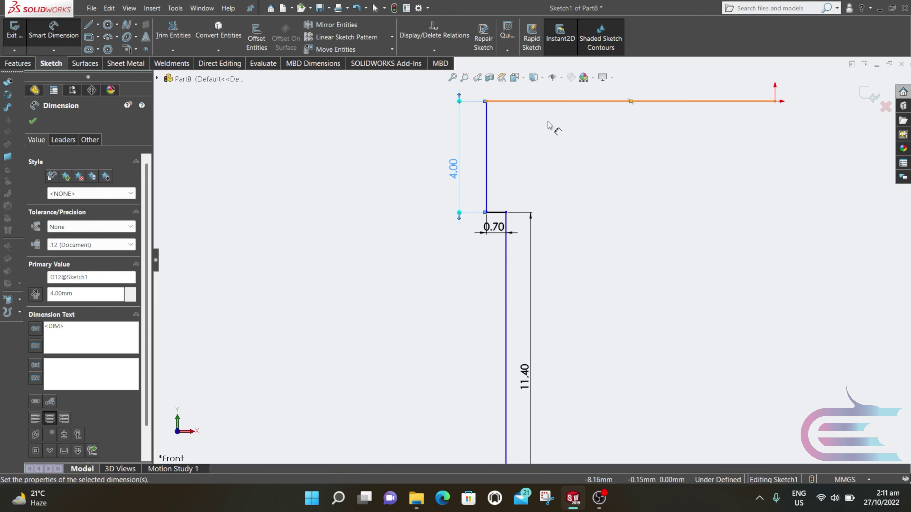
scroll(547, 124, up, 10)
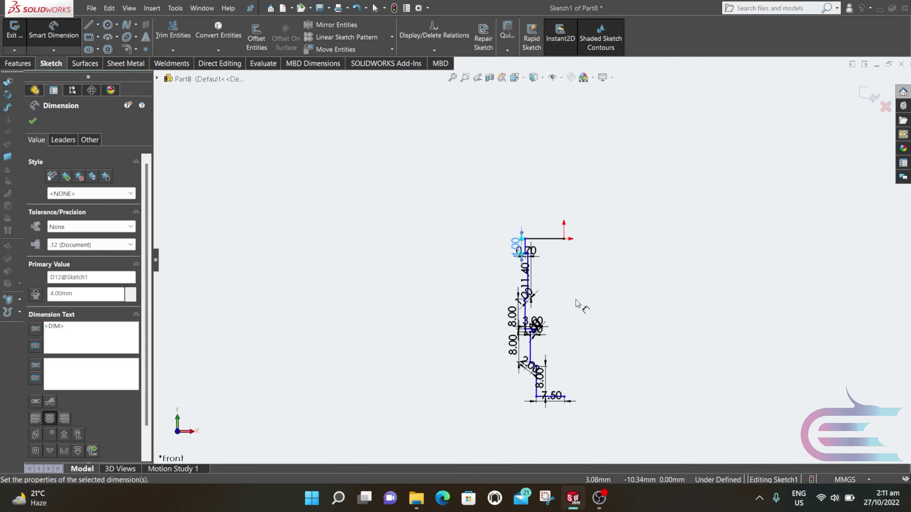
Add a Vertical relation between the 7.50 line's bottom endpoint and the origin.
scroll(562, 417, down, 3)
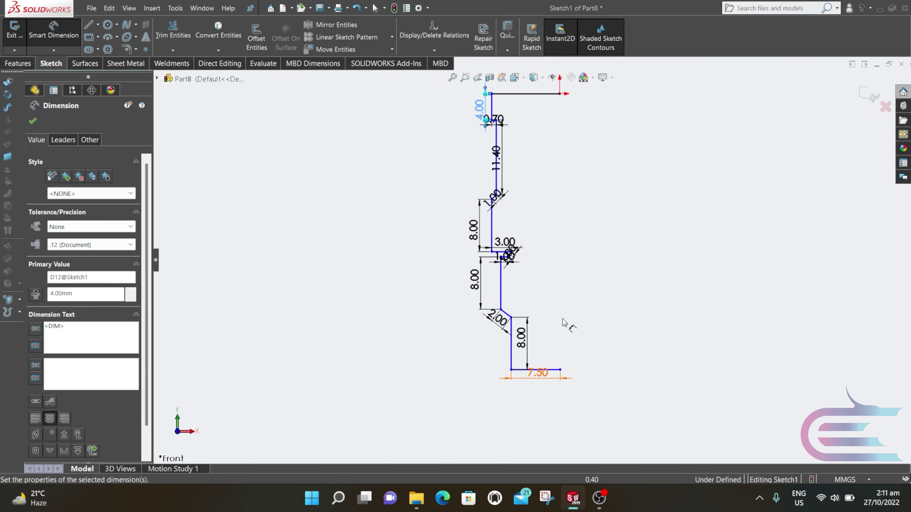
click(33, 121)
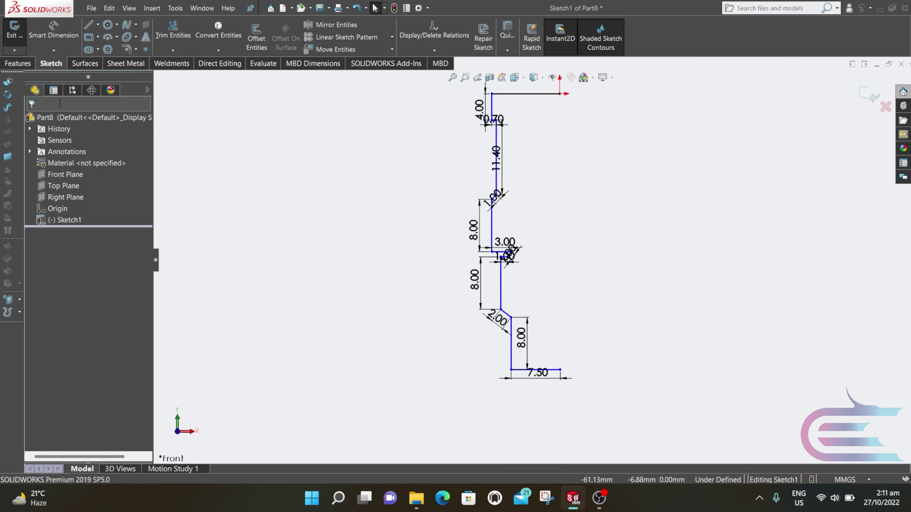
click(560, 371)
ctrl+click(559, 94)
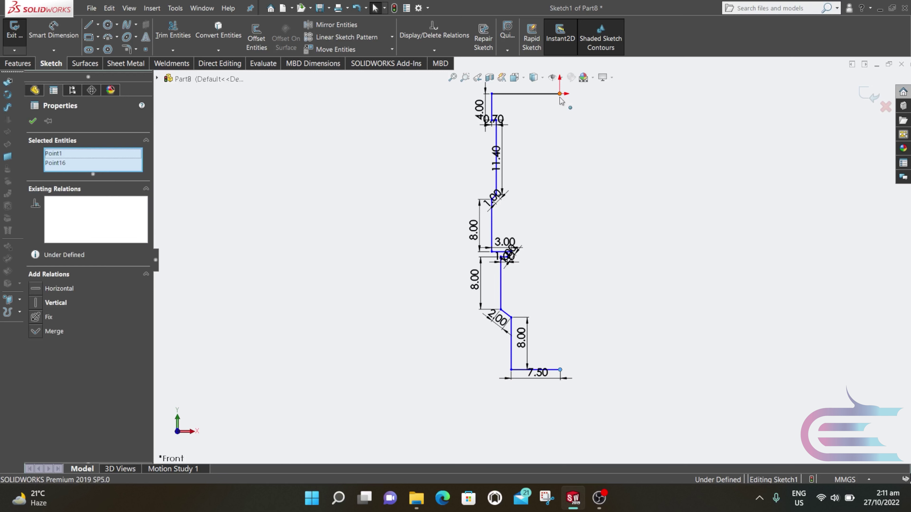
click(40, 301)
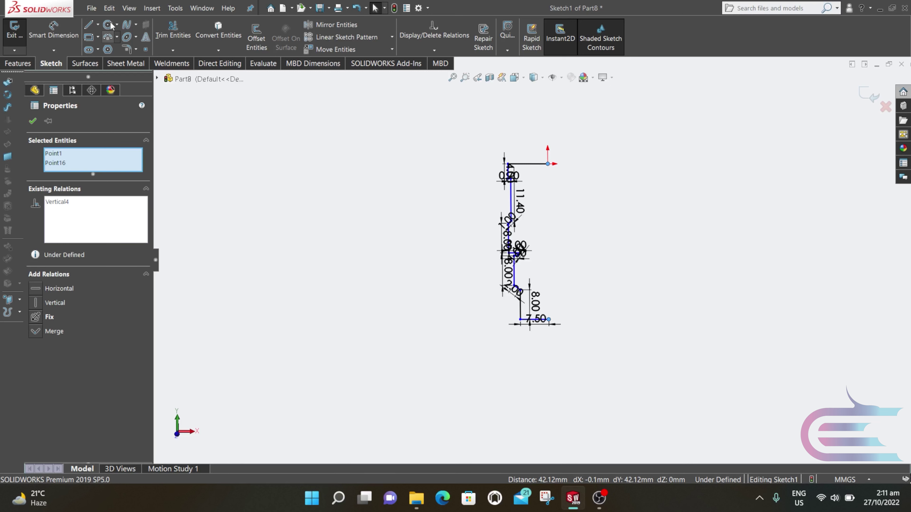
Draw a vertical centerline from the origin down to the bottom endpoint.
click(98, 24)
click(548, 164)
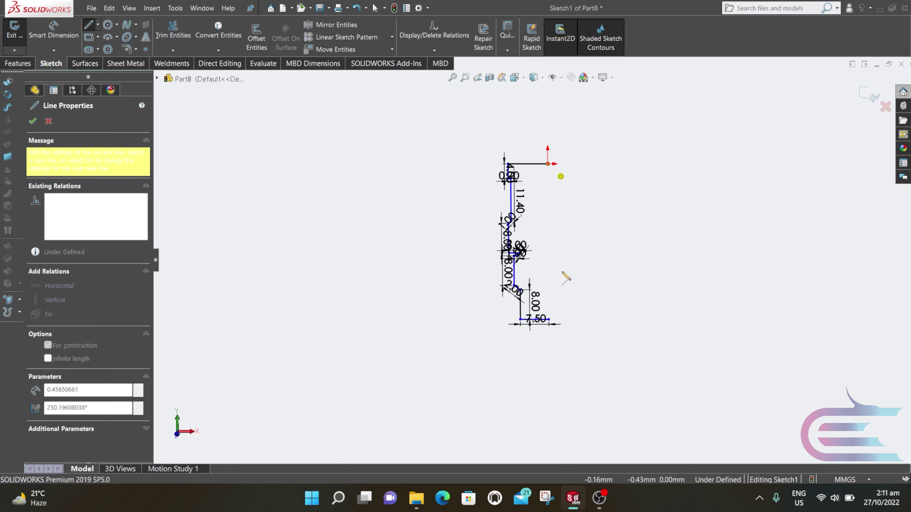
click(549, 320)
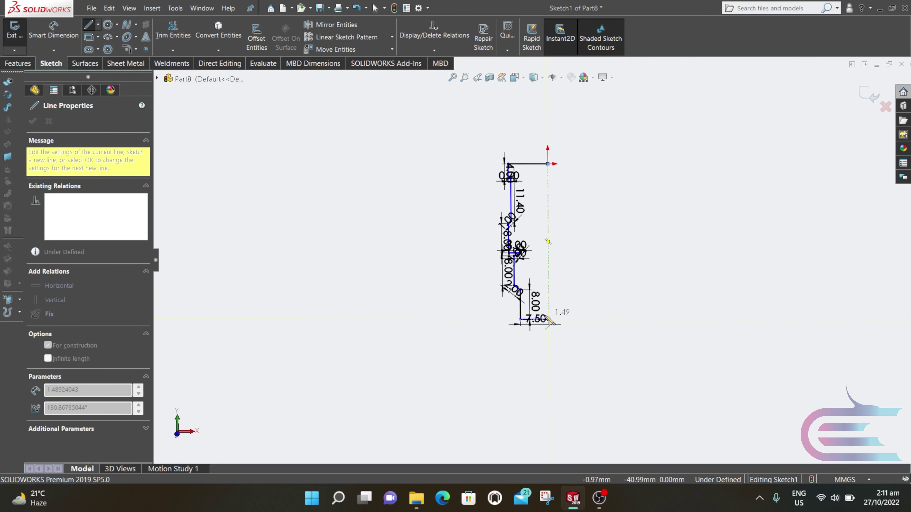
key(Escape)
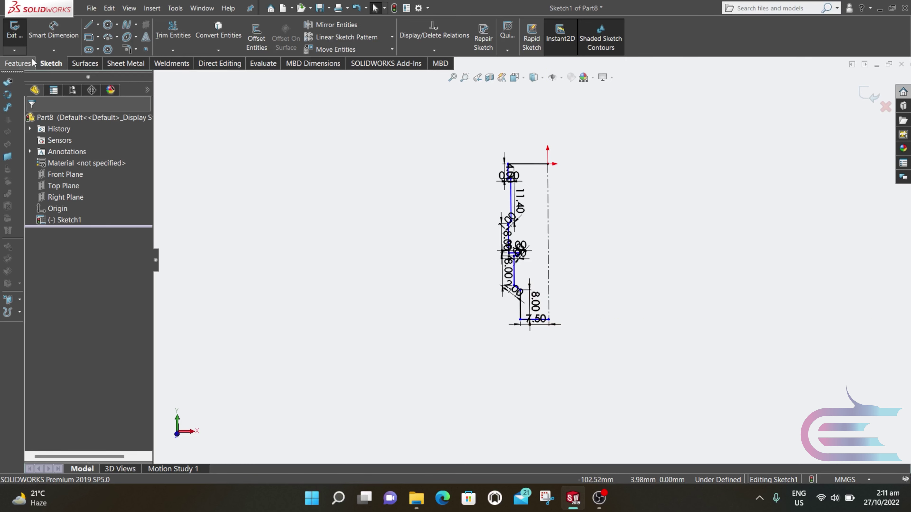
Revolve the sketch 360° about the centerline, letting SOLIDWORKS close the open profile.
click(17, 64)
click(49, 37)
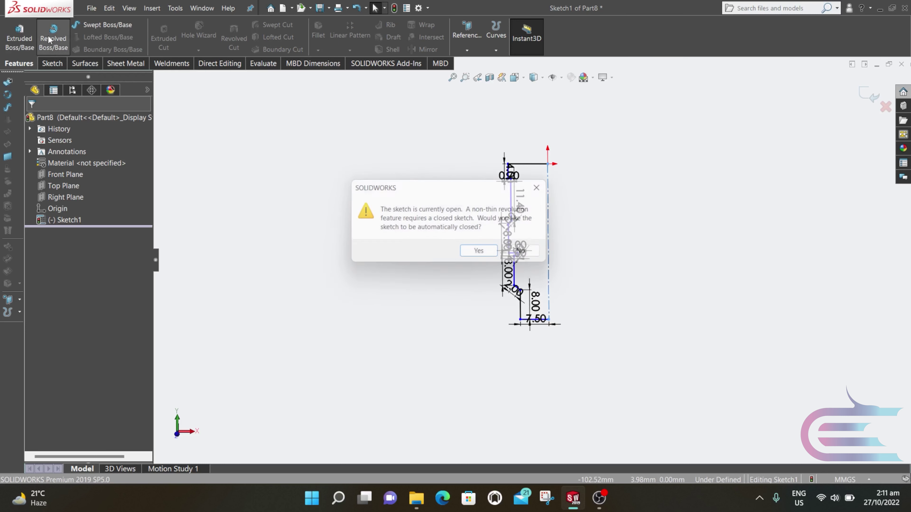
click(484, 254)
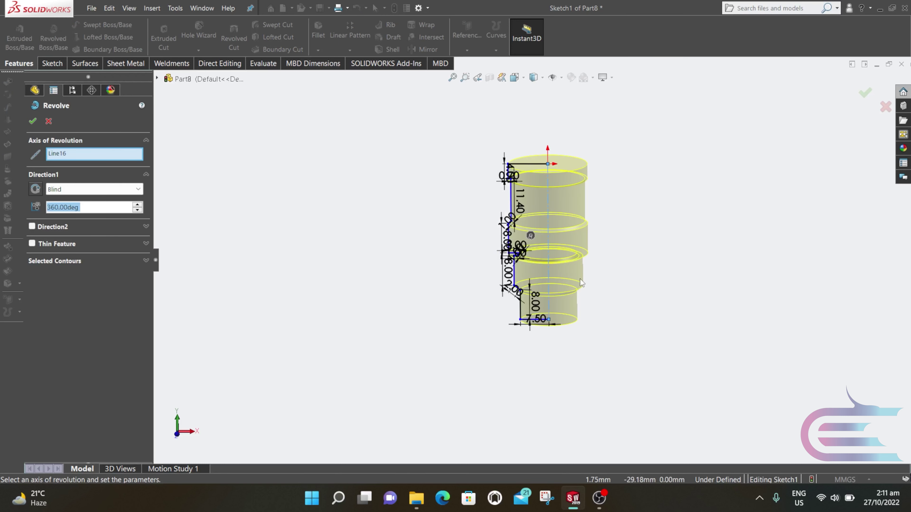
scroll(559, 292, down, 3)
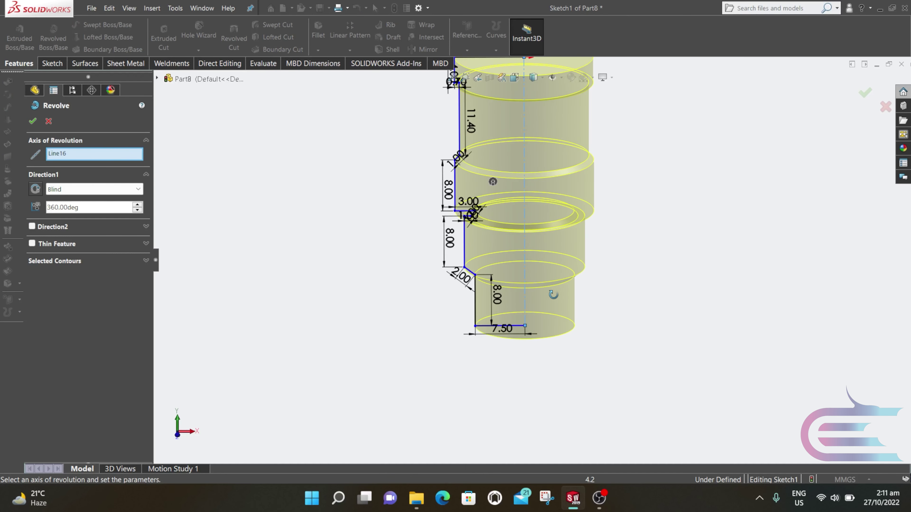
scroll(531, 240, up, 2)
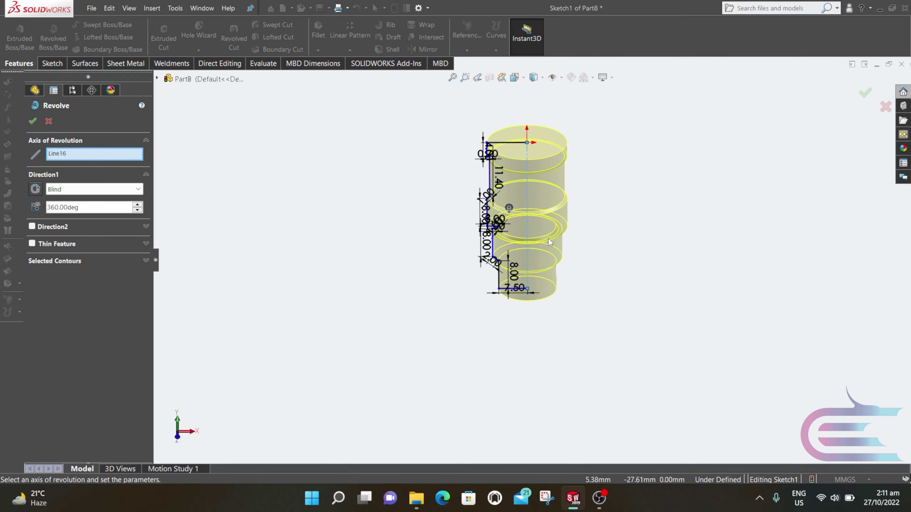
scroll(554, 179, down, 2)
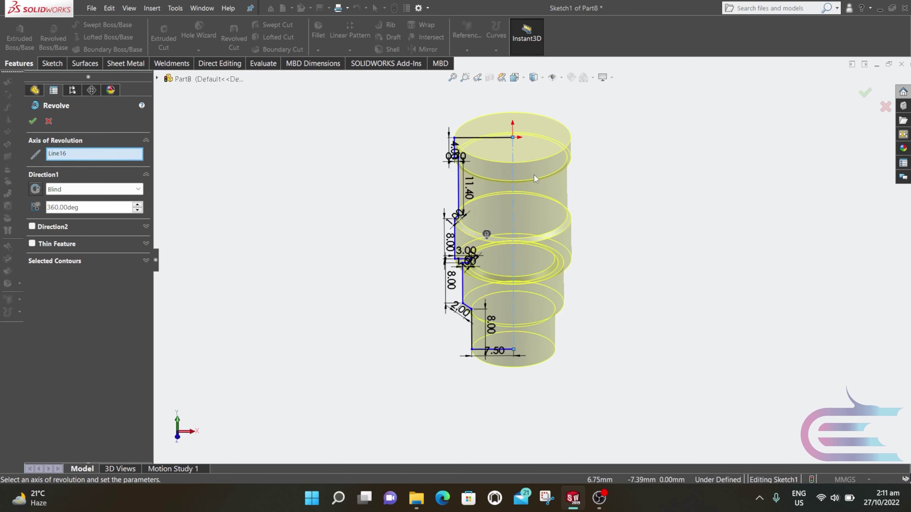
click(33, 121)
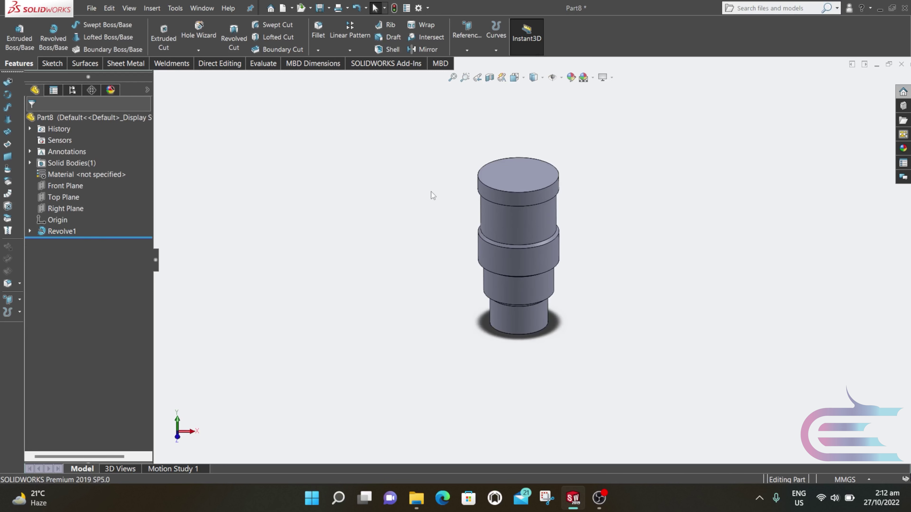
Start a sketch on the body's top face and view it normal to the plane.
middle_drag(432, 191, 470, 148)
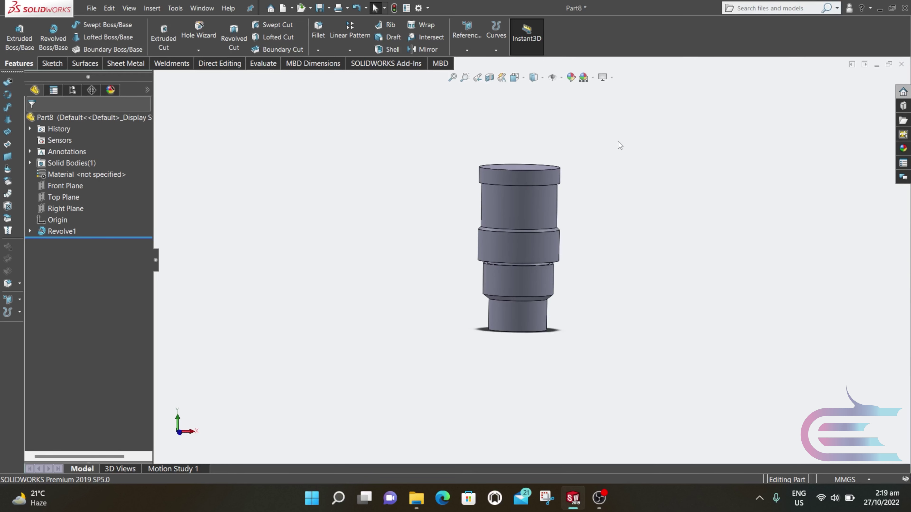
middle_drag(617, 141, 531, 169)
right_click(531, 169)
click(553, 156)
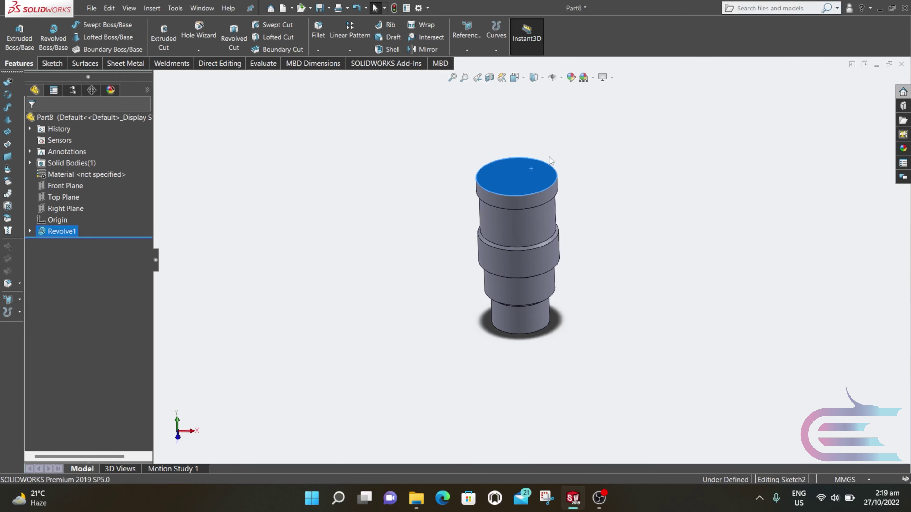
click(524, 78)
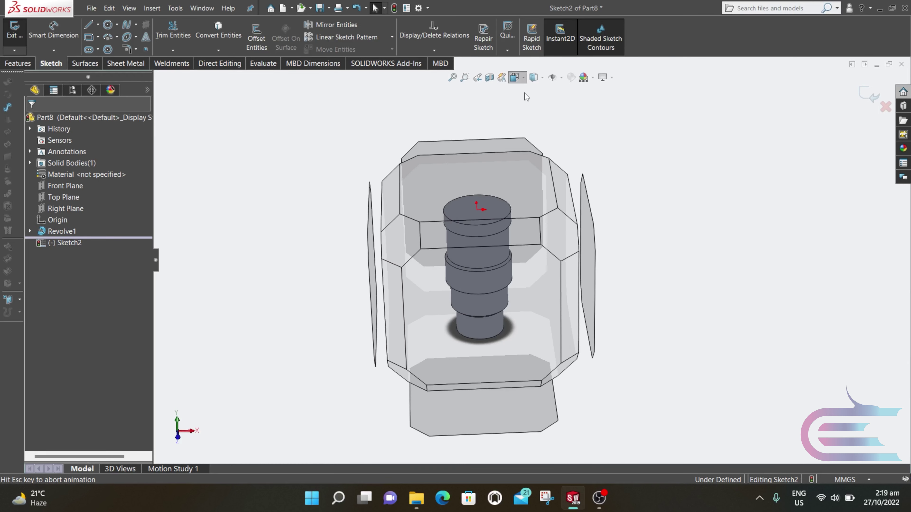
click(569, 130)
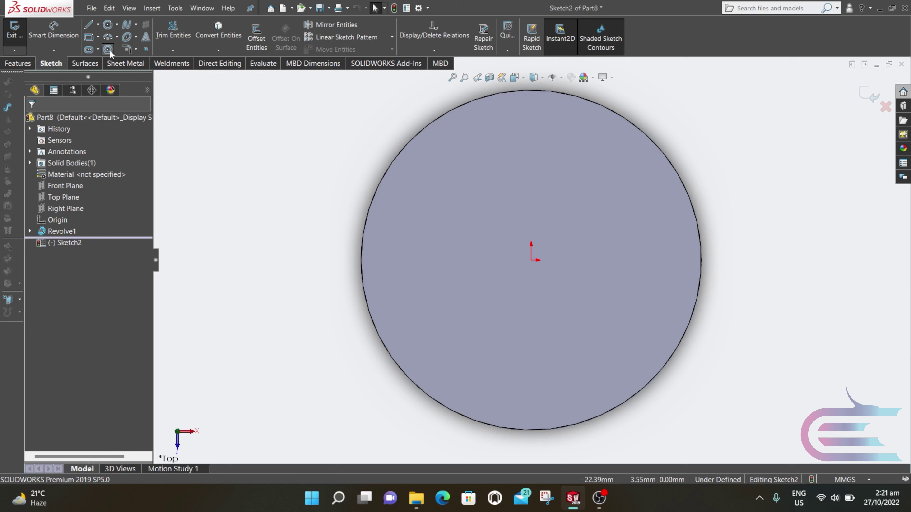
Draw a six-sided polygon centred on the origin around the top circular edge.
click(108, 49)
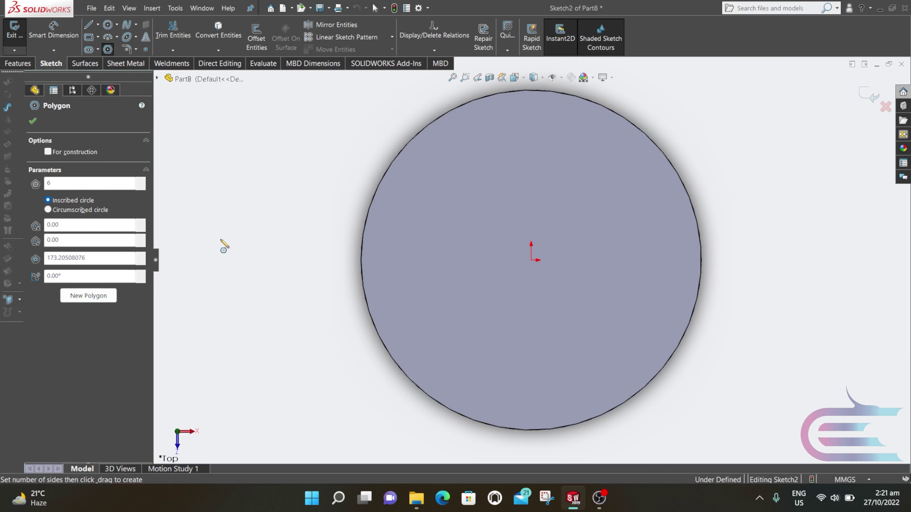
click(531, 259)
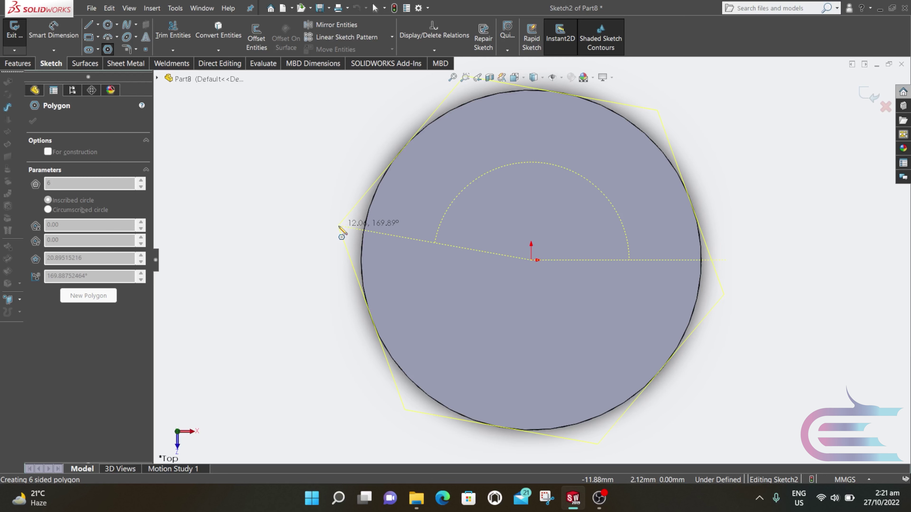
click(341, 232)
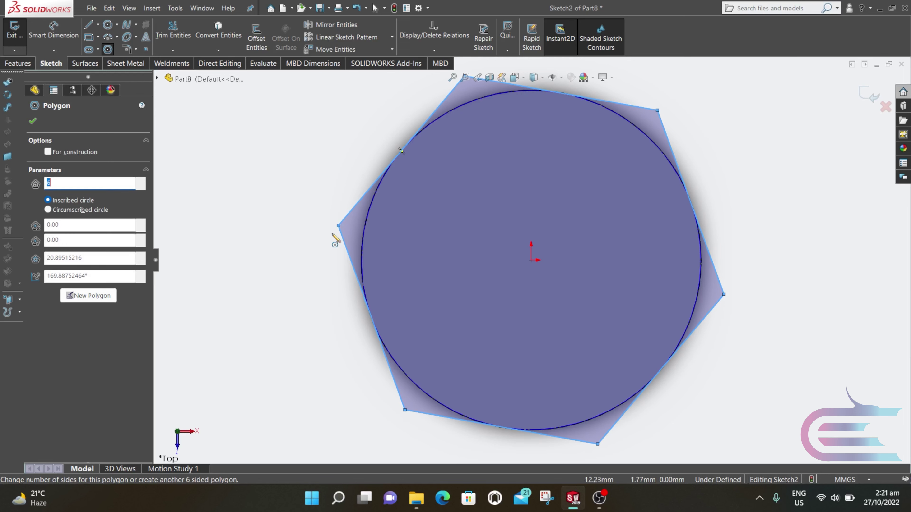
middle_drag(376, 254, 423, 254)
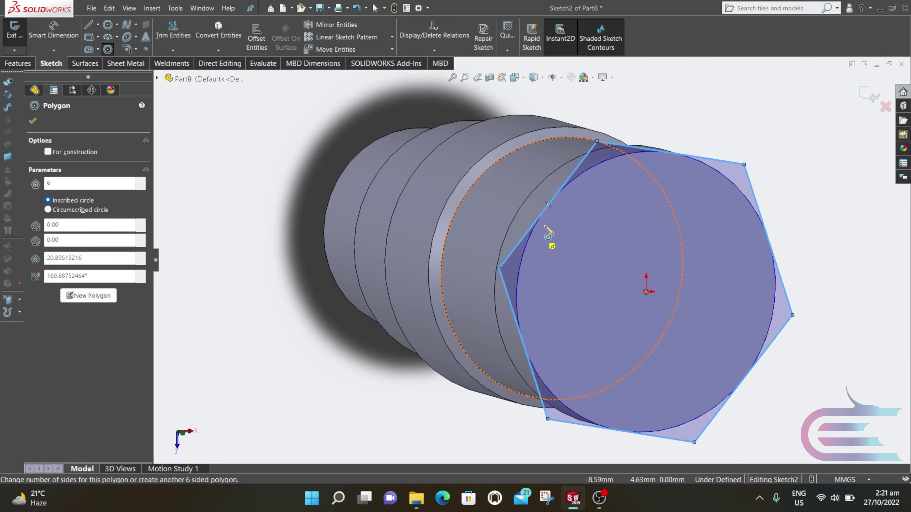
scroll(552, 233, down, 5)
key(Escape)
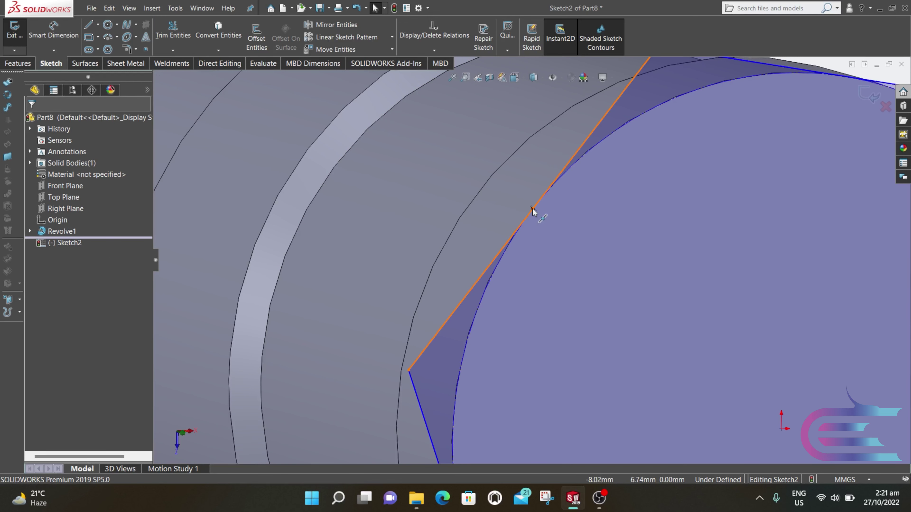
Add an Intersection relation tying a hexagon side's midpoint to the top circular edge.
click(535, 212)
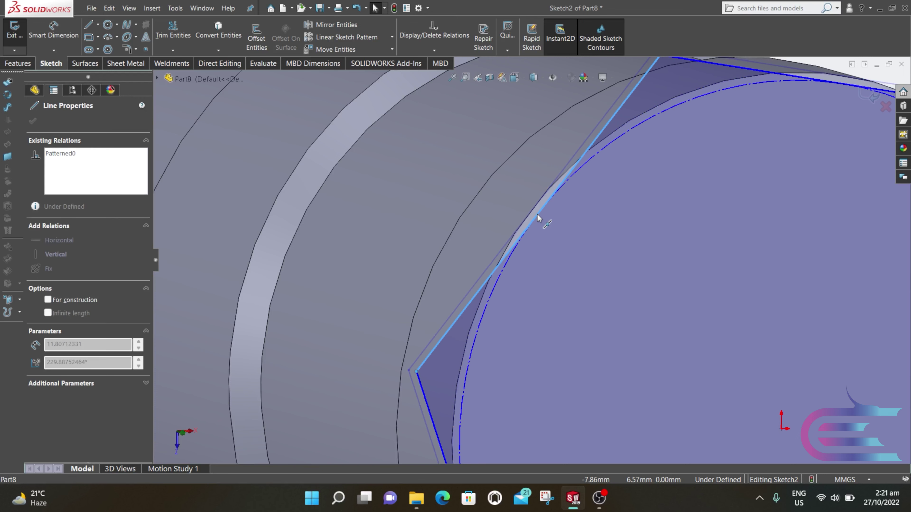
drag(534, 215, 542, 220)
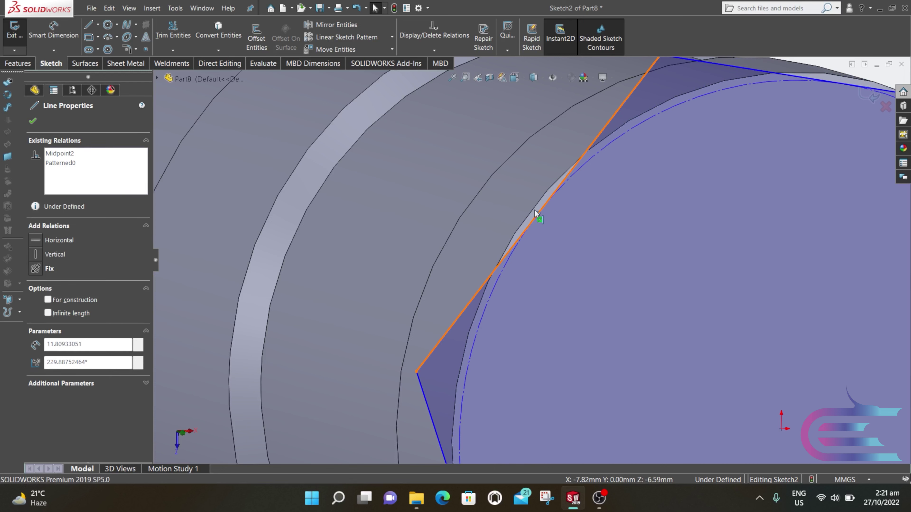
ctrl+click(534, 211)
ctrl+click(534, 208)
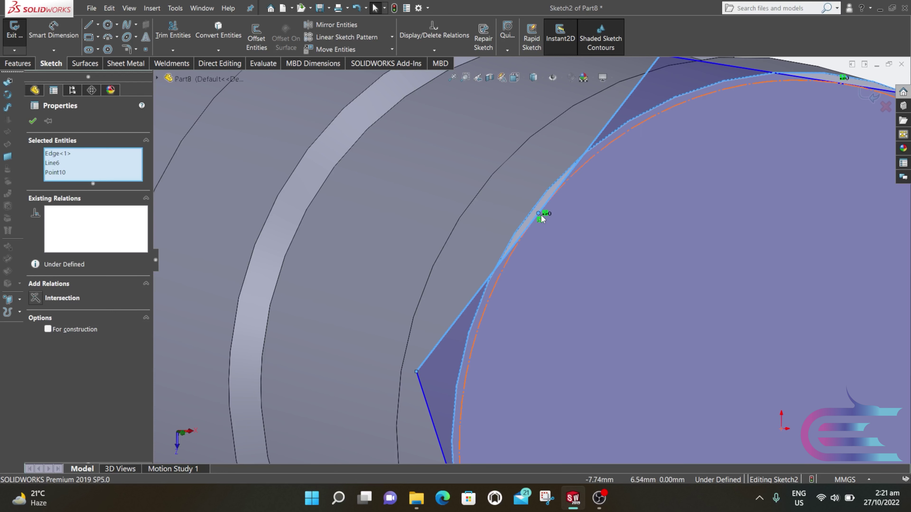
click(35, 299)
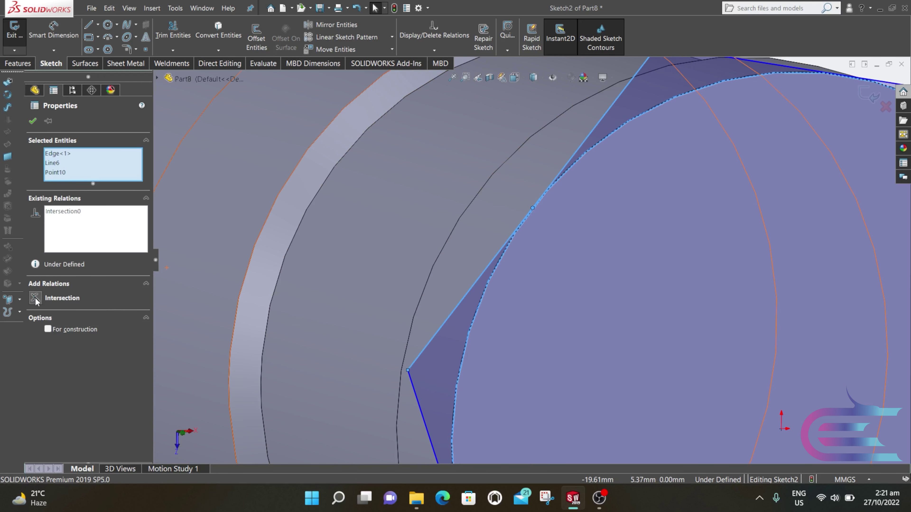
click(33, 122)
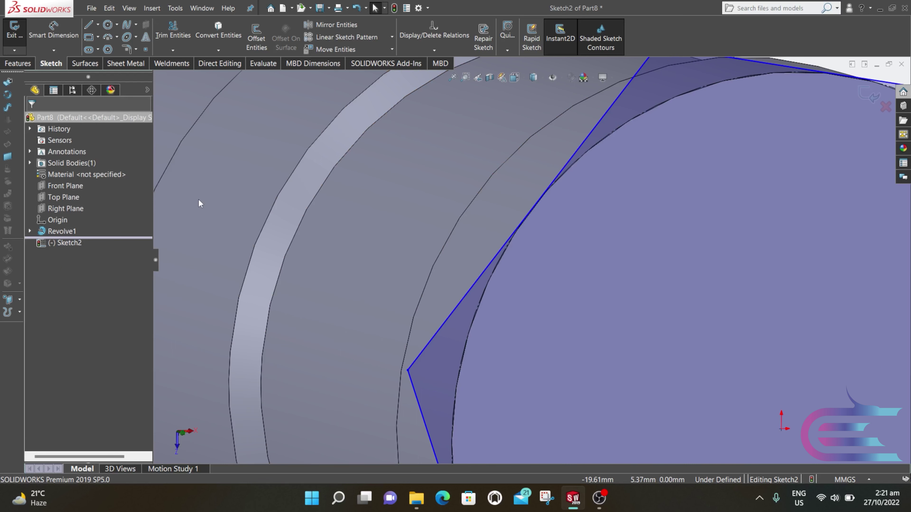
scroll(602, 318, up, 5)
mouse_move(579, 319)
middle_down()
mouse_move(530, 228)
mouse_move(536, 188)
middle_up()
scroll(523, 167, down, 3)
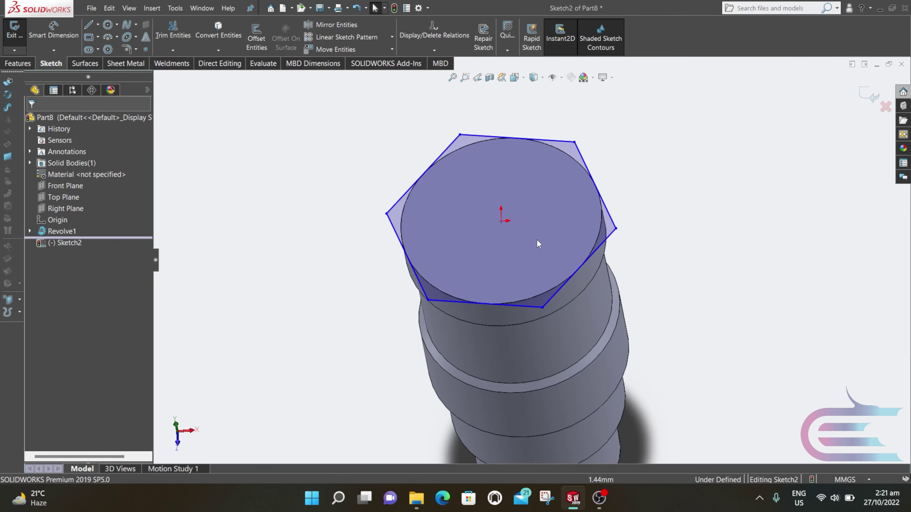
click(11, 67)
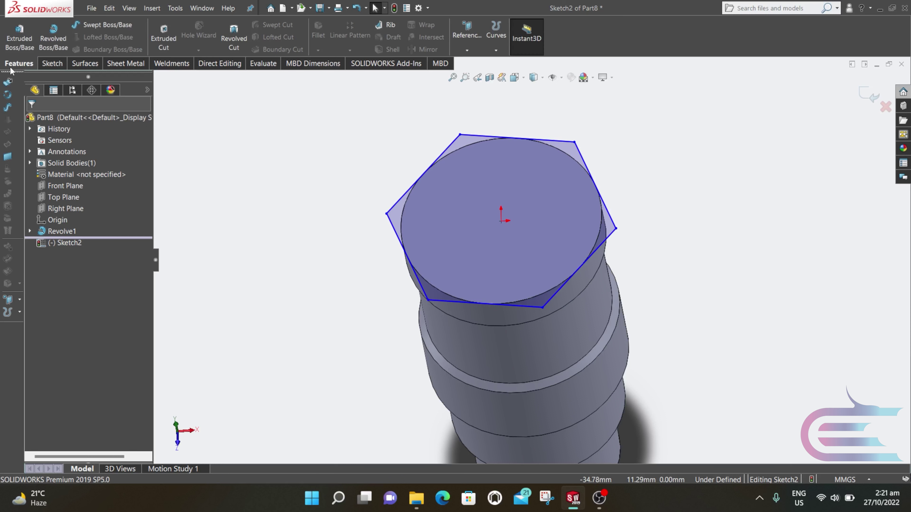
Extrude the hexagon sketch blind 4 mm into Boss-Extrude1.
click(29, 40)
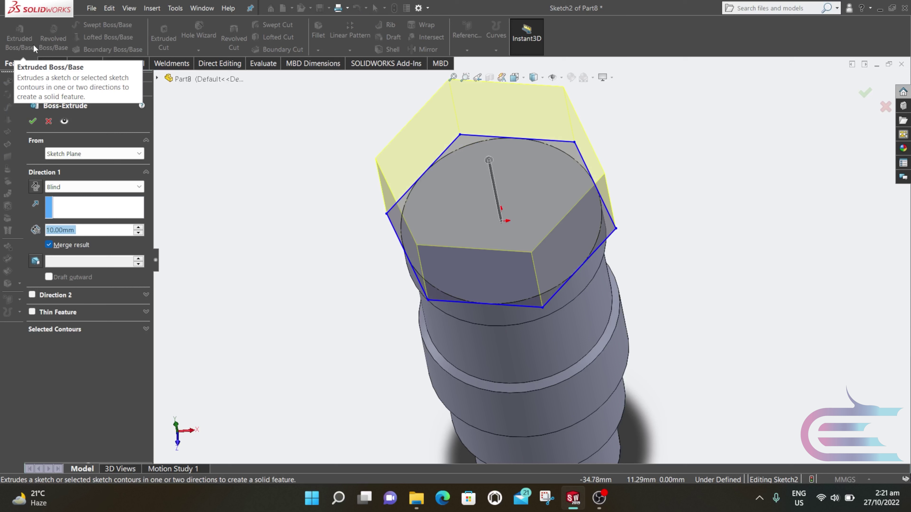
text(4)
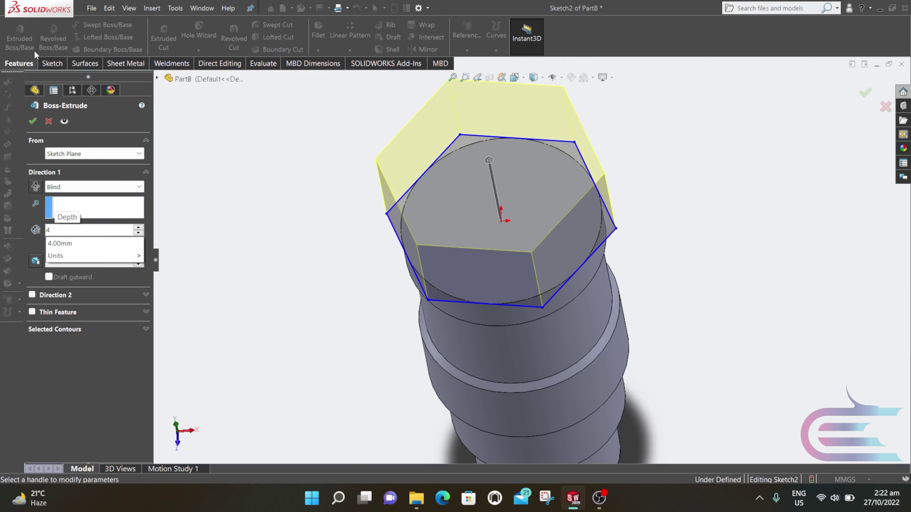
key(Return)
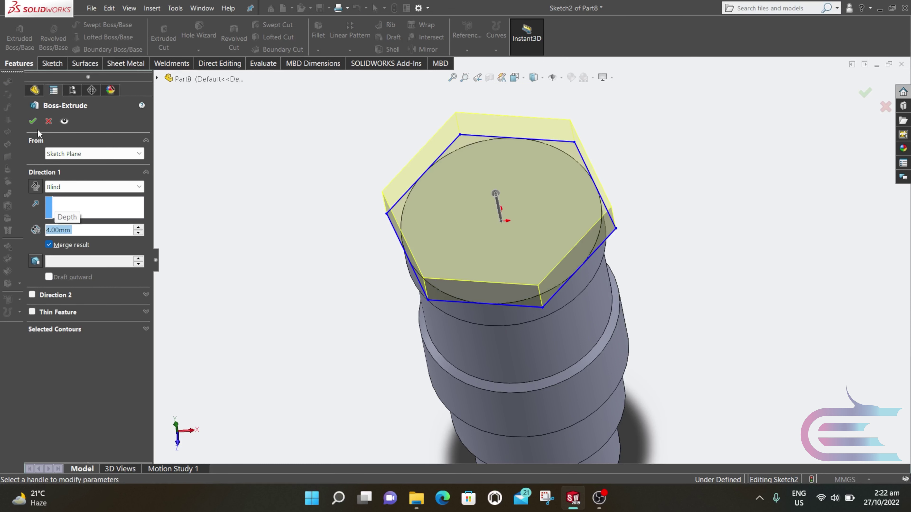
click(32, 121)
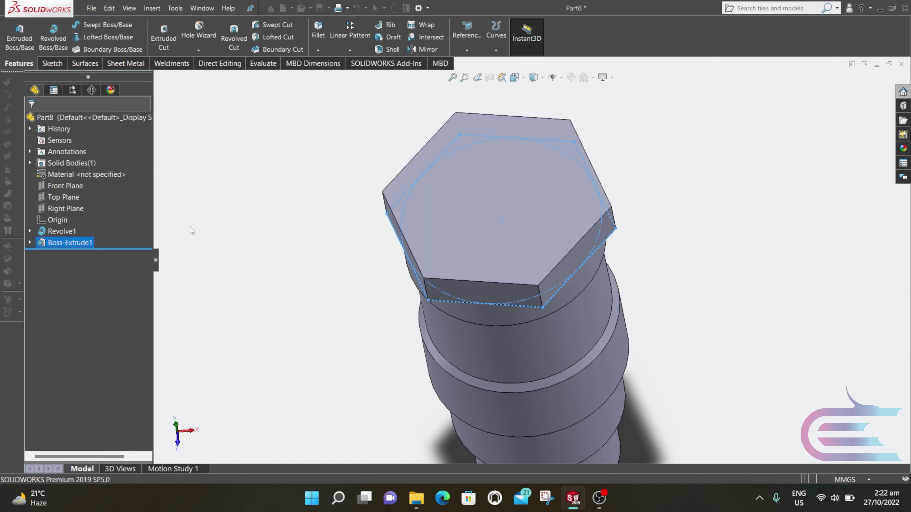
click(244, 237)
Orbit and zoom to inspect the new hex head from below and above.
middle_drag(327, 238, 336, 79)
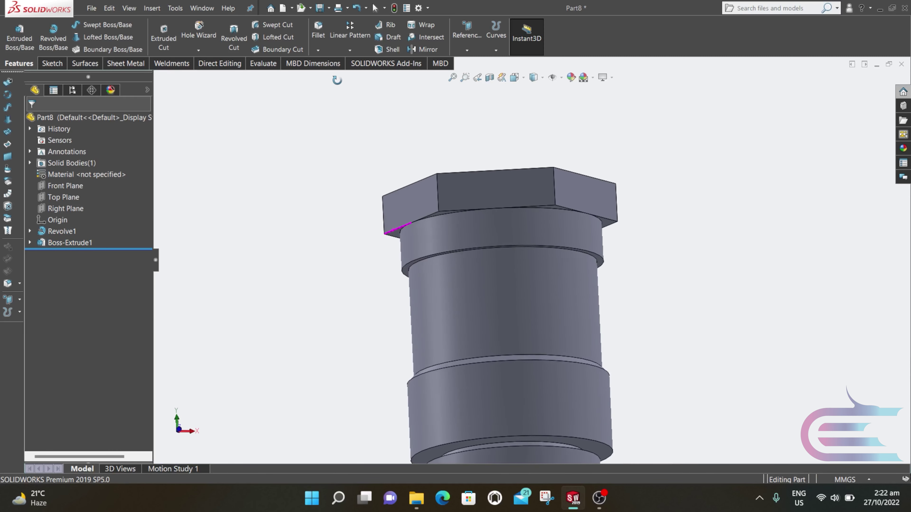
middle_drag(480, 230, 480, 156)
scroll(509, 228, down, 3)
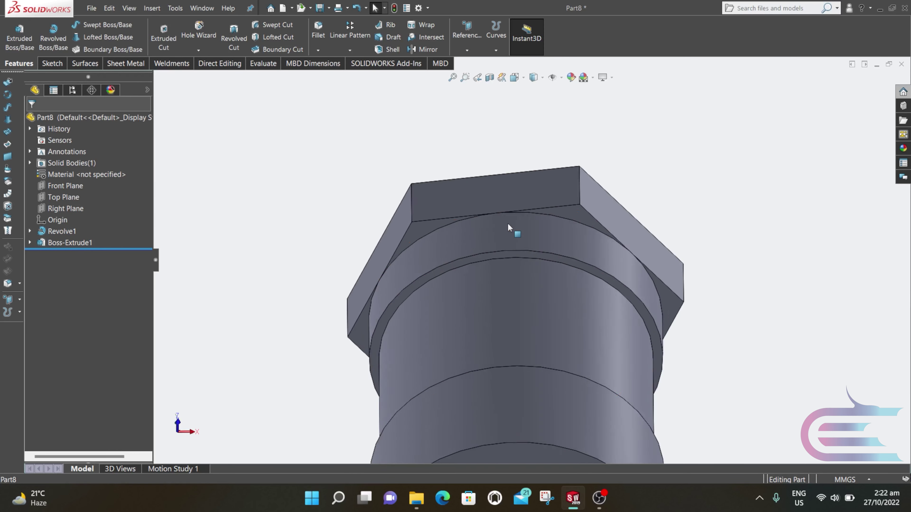
scroll(509, 226, down, 2)
middle_drag(510, 217, 539, 198)
scroll(539, 198, up, 3)
scroll(533, 138, down, 2)
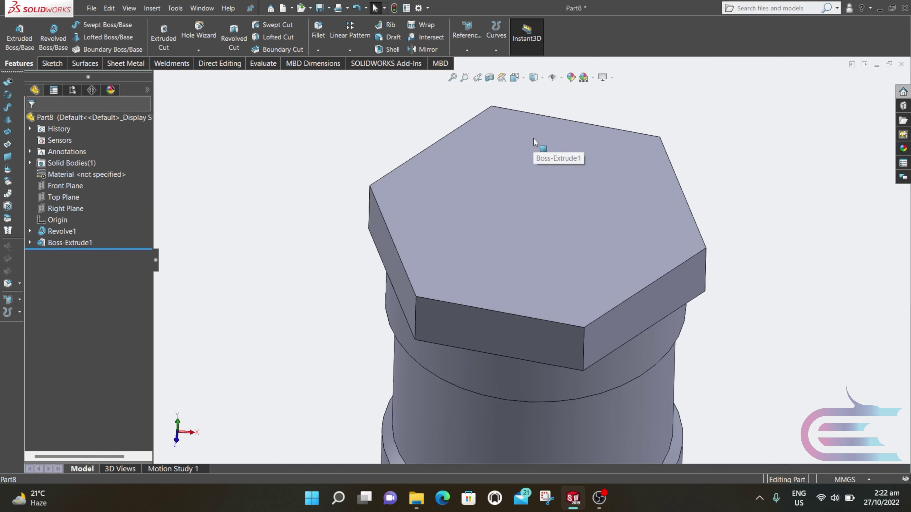
right_click(523, 200)
Sketch an origin-centred circle on the hex top face with a 19 mm diameter.
click(547, 188)
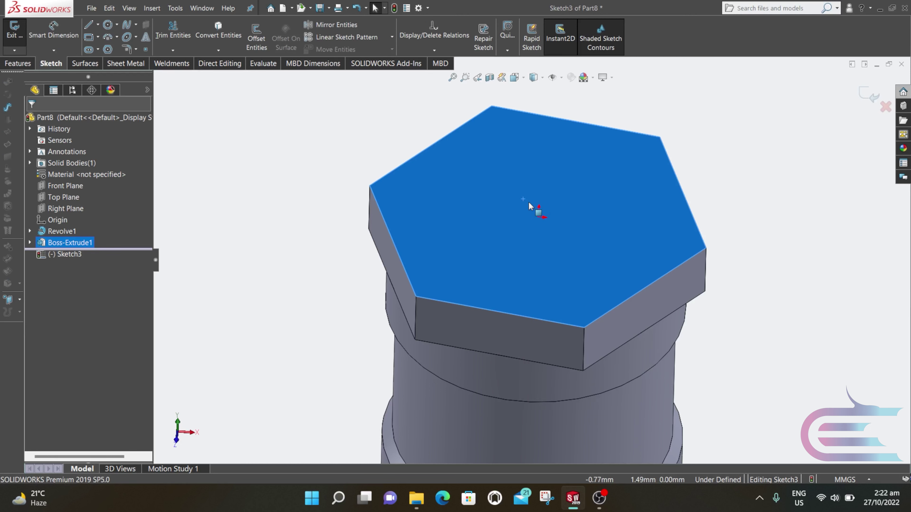
click(108, 28)
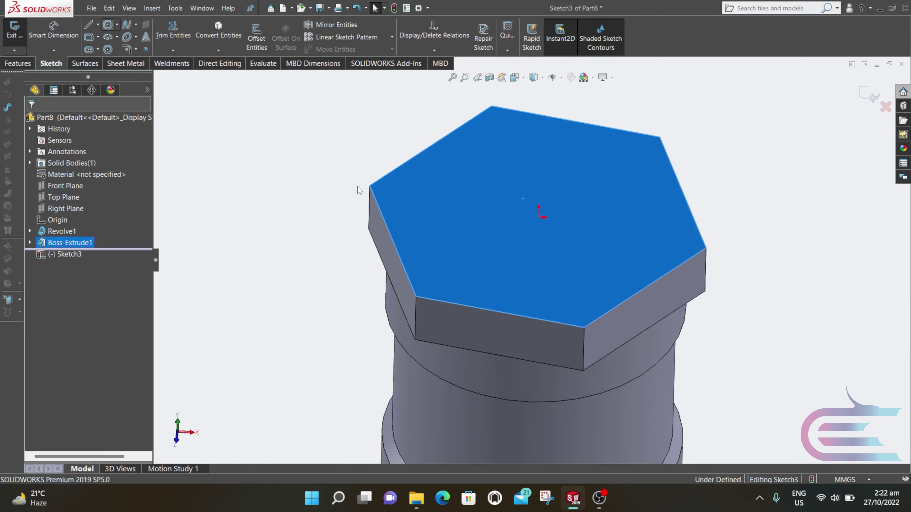
click(539, 217)
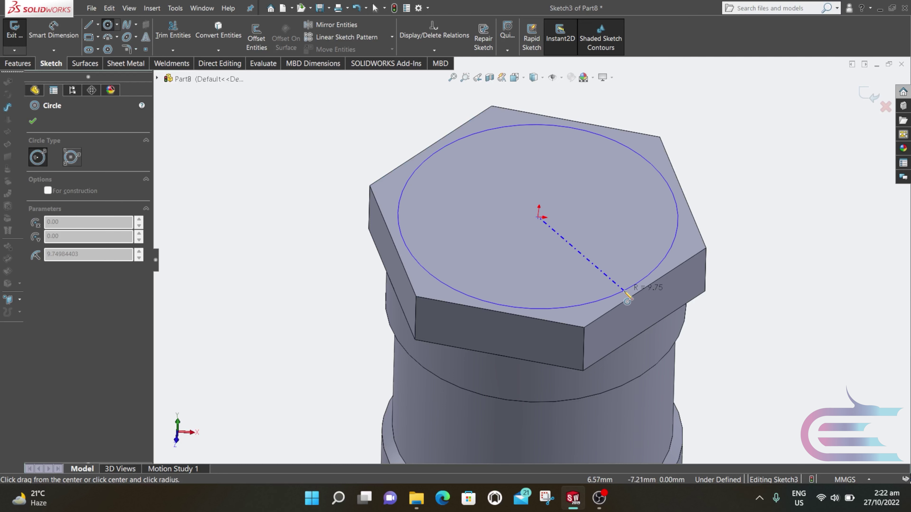
click(624, 291)
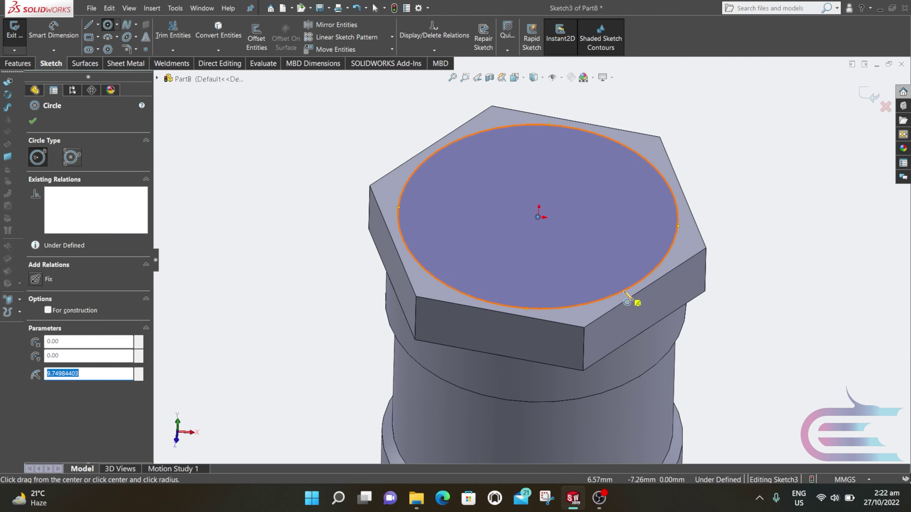
key(Escape)
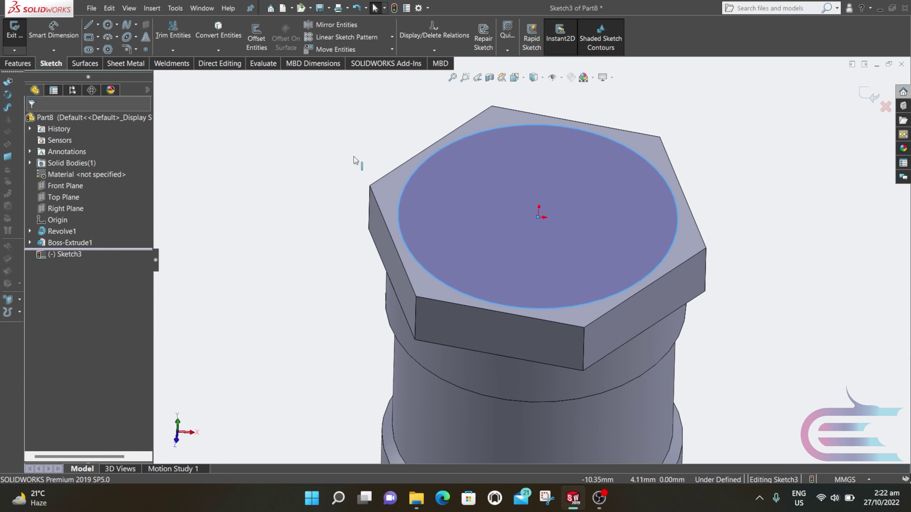
click(80, 39)
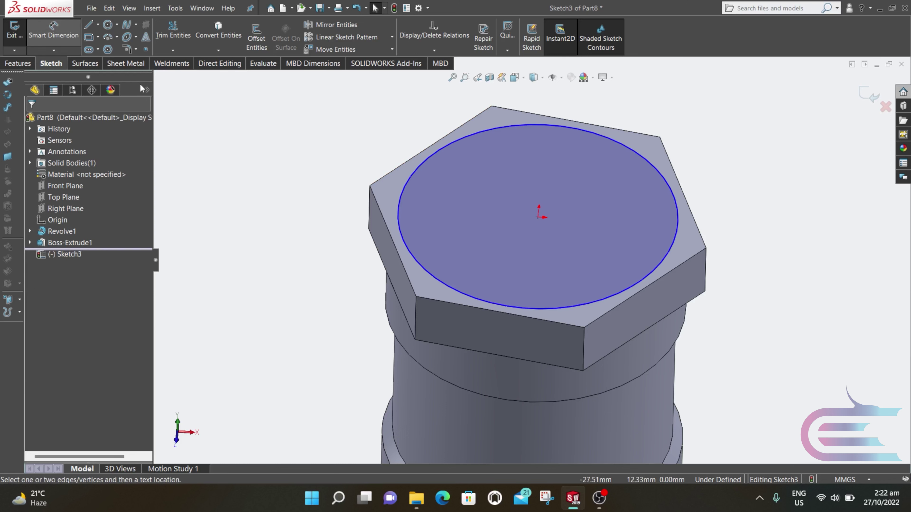
click(604, 307)
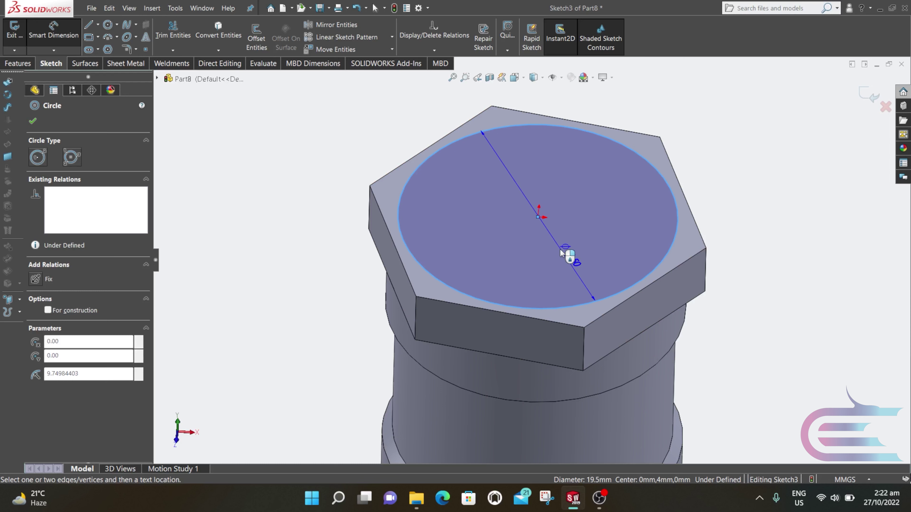
click(561, 250)
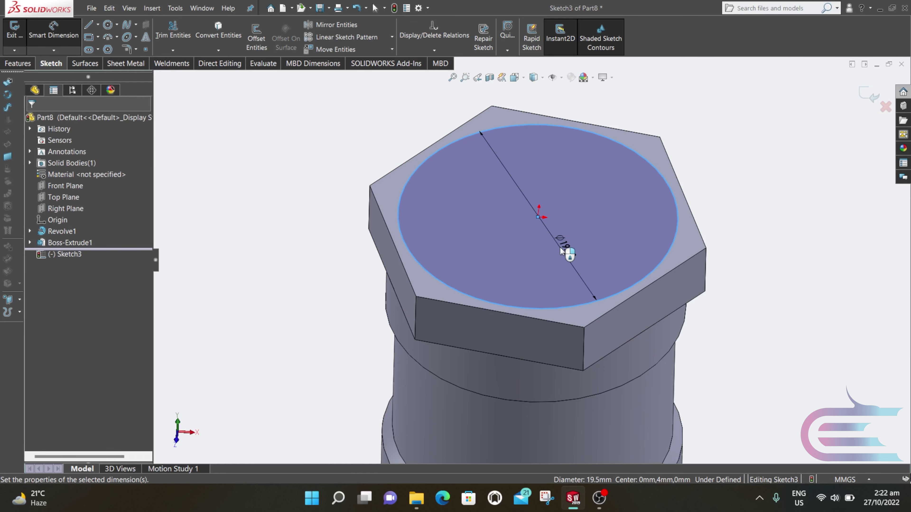
text(1)
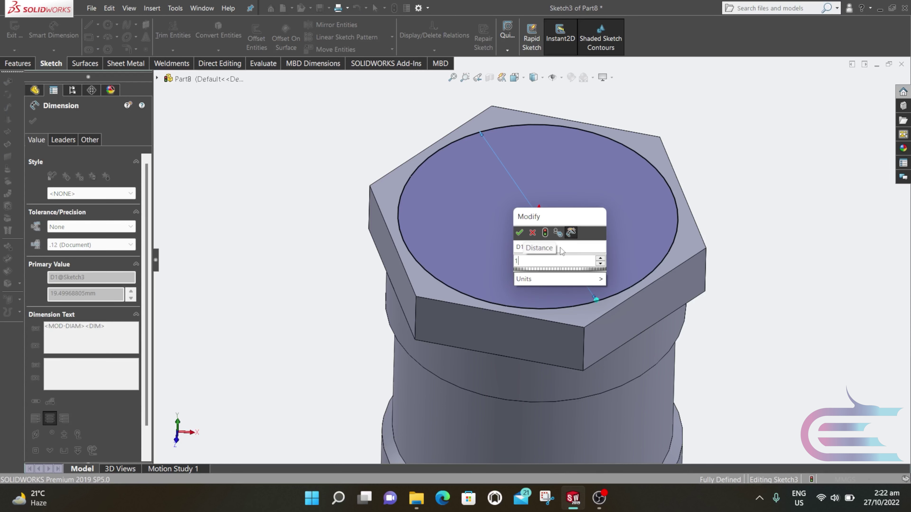
text(9)
key(Return)
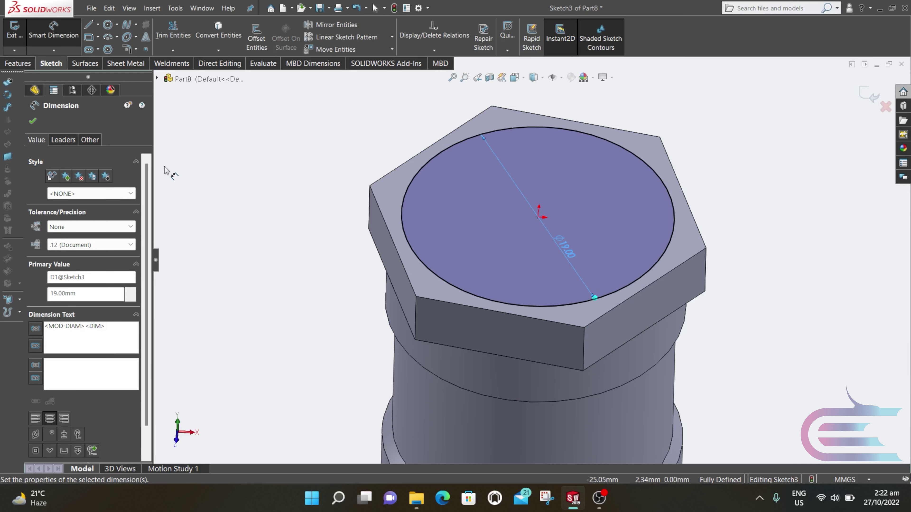
Extrude the 19 mm circle 10 mm upward into Boss-Extrude2.
click(18, 64)
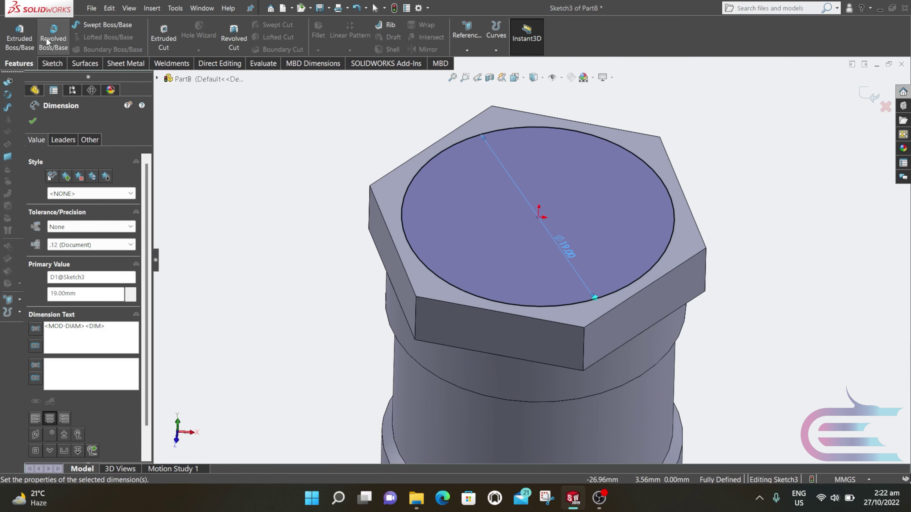
click(23, 32)
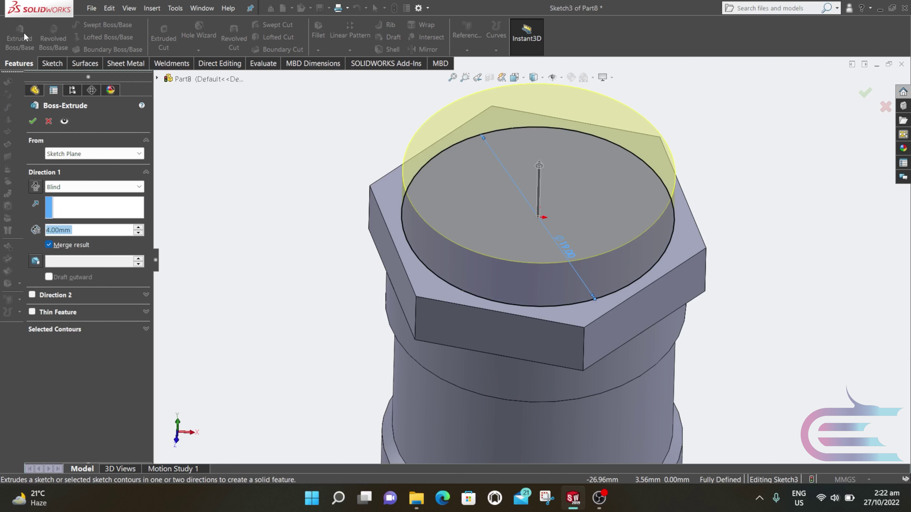
text(10)
key(Return)
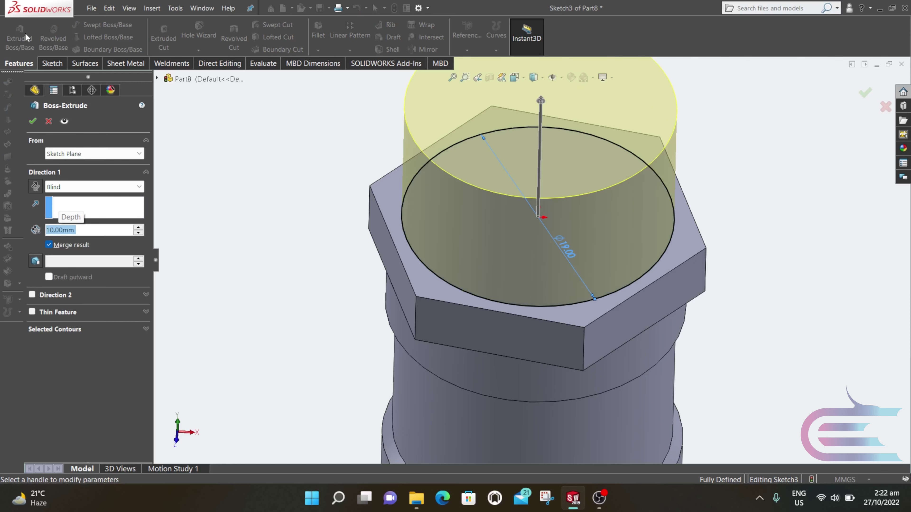
scroll(539, 163, up, 3)
scroll(570, 147, down, 2)
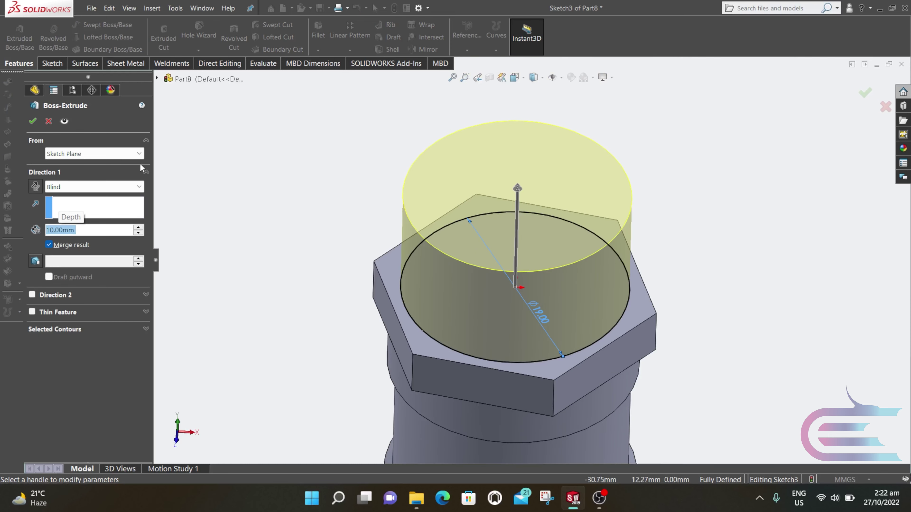
click(33, 121)
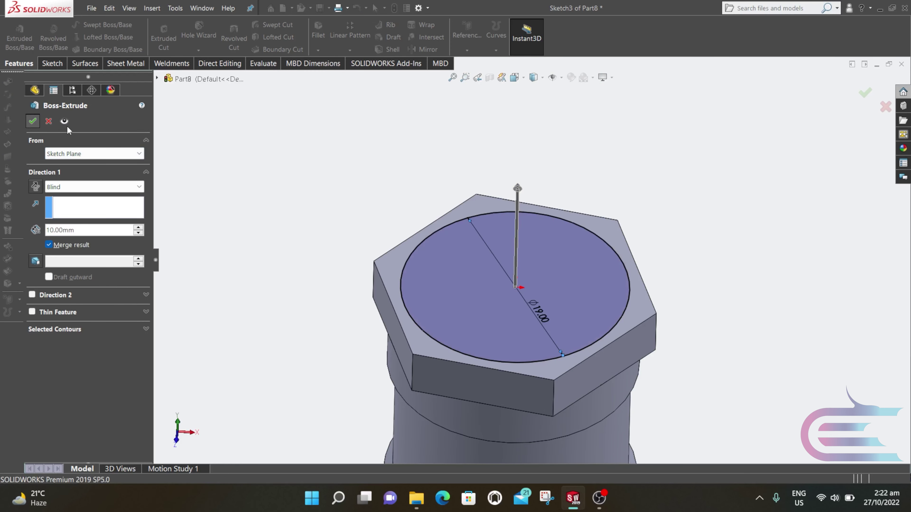
click(328, 204)
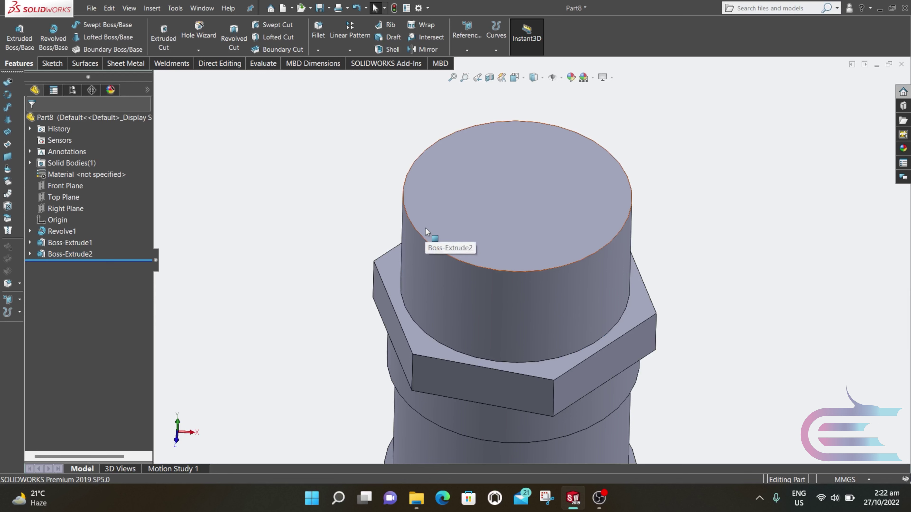
Sketch an origin-centred circle on the boss top face with a 10.3 mm diameter.
click(503, 224)
right_click(503, 225)
click(522, 212)
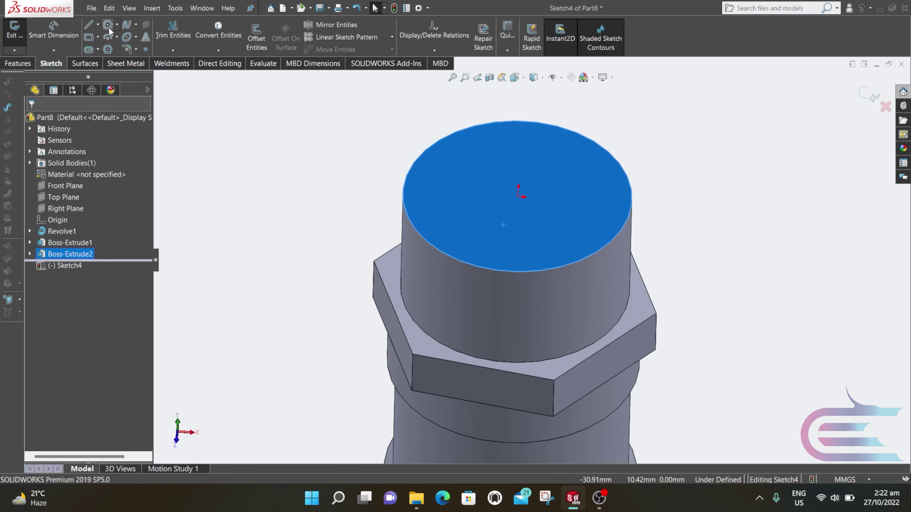
click(108, 24)
click(517, 197)
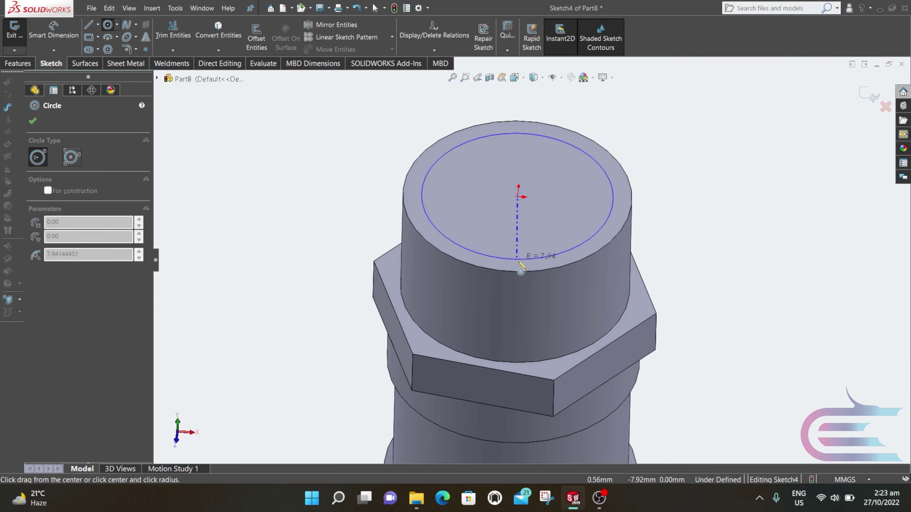
click(523, 254)
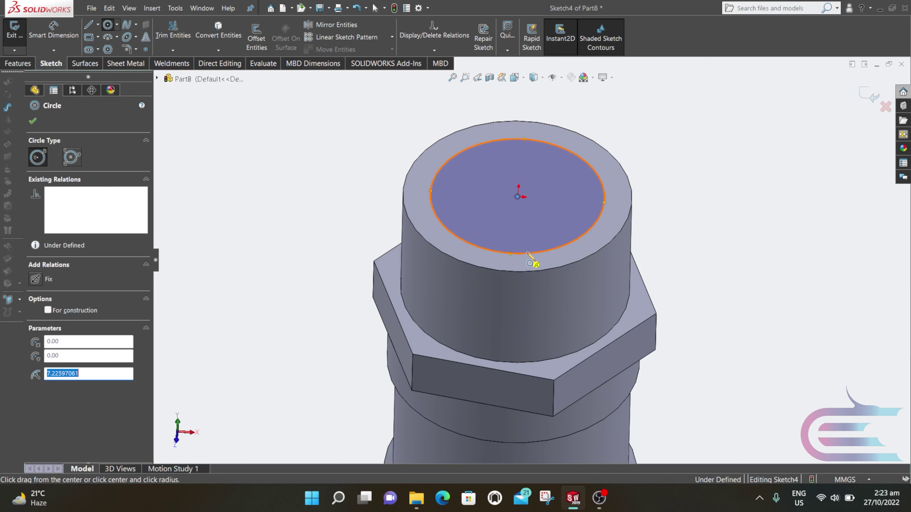
key(Escape)
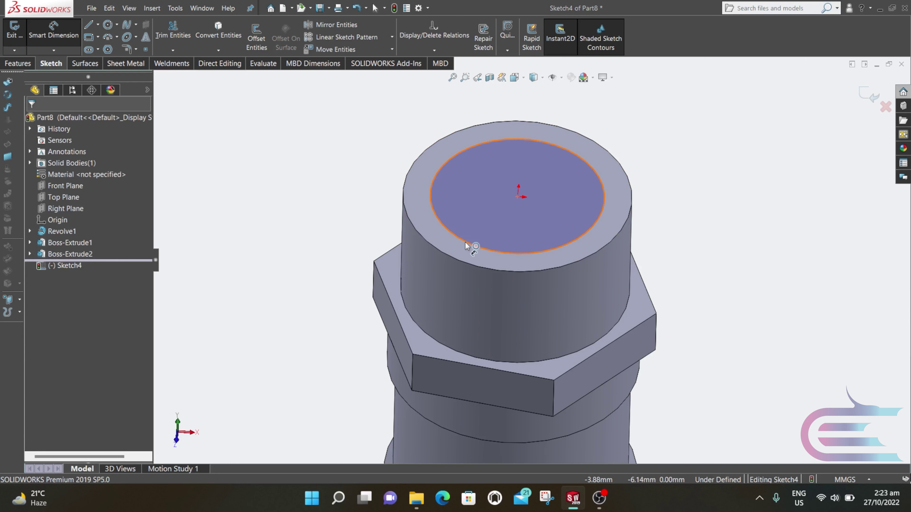
click(454, 255)
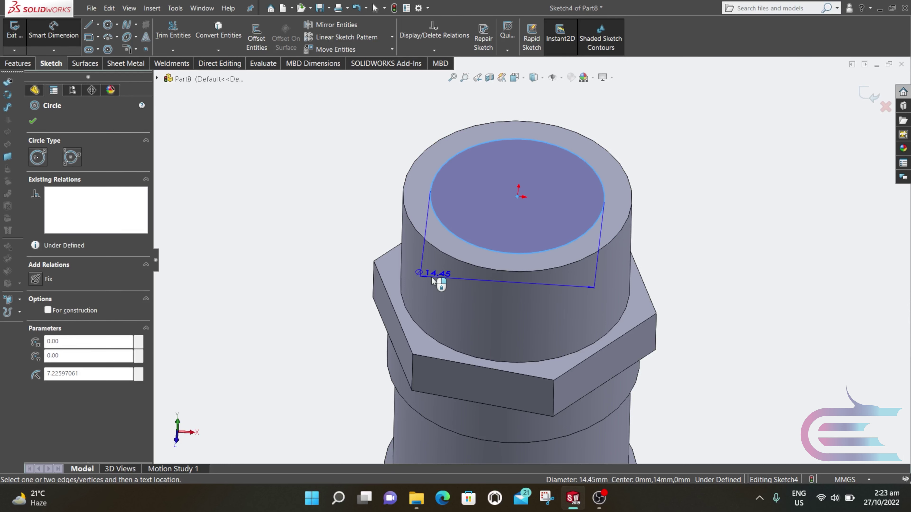
click(431, 277)
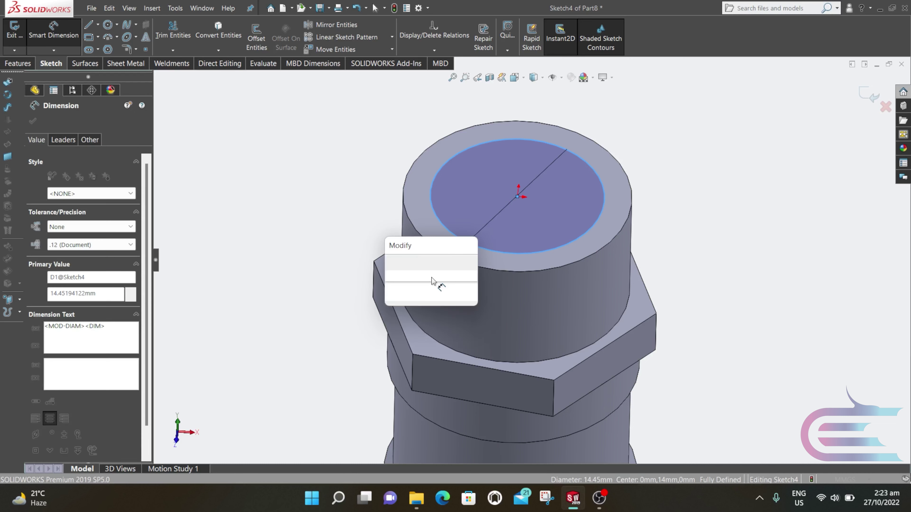
text(10.3)
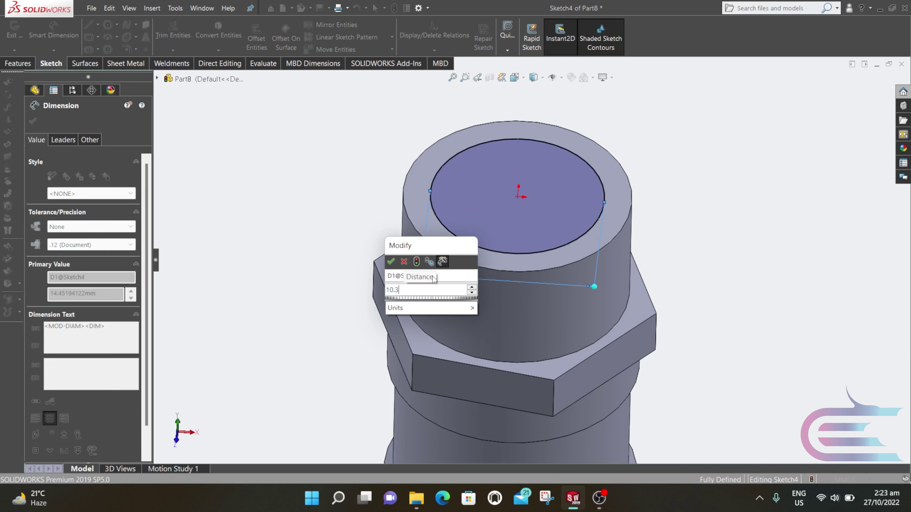
key(Return)
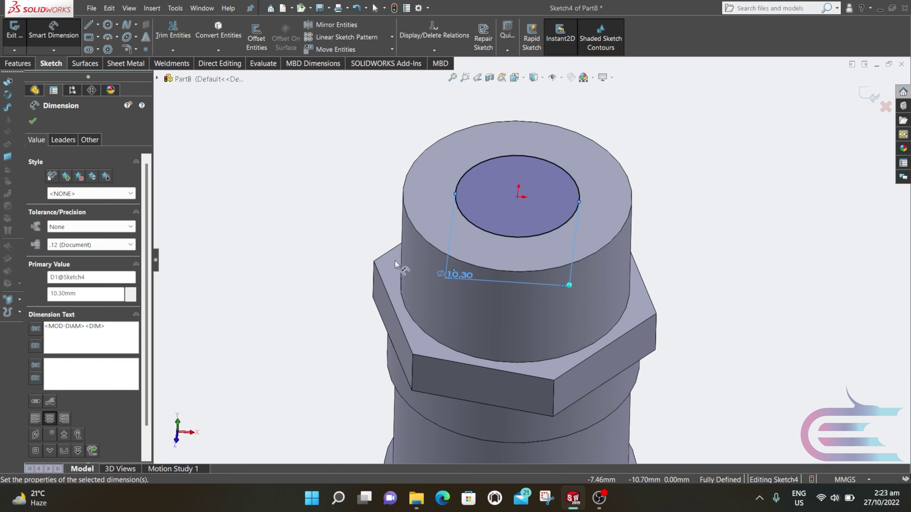
Extrude the 10.3 mm circle blind 12 mm into Boss-Extrude3, a narrower pin.
click(23, 63)
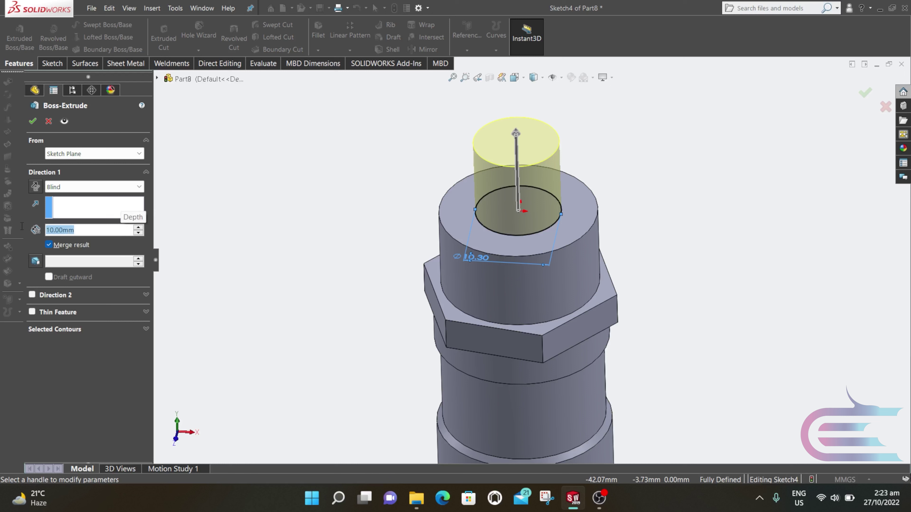
text(12cm)
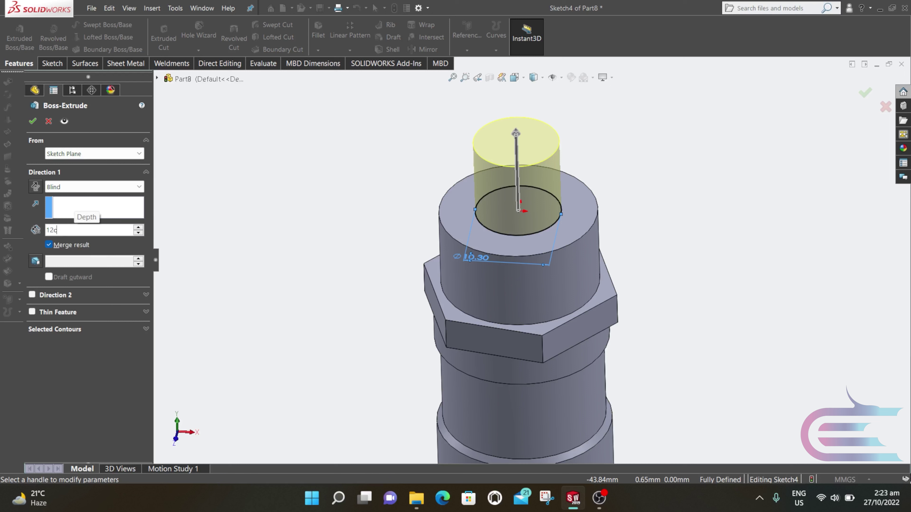
key(BackSpace)
click(35, 121)
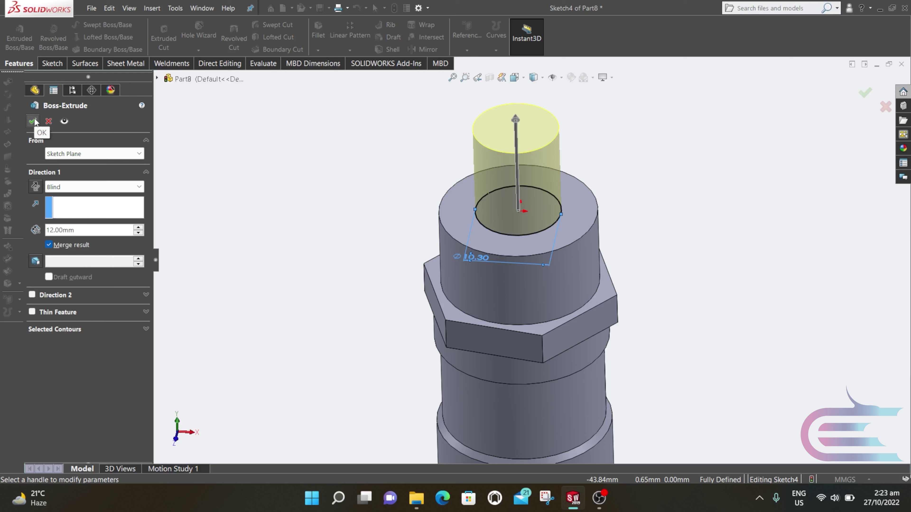
click(33, 121)
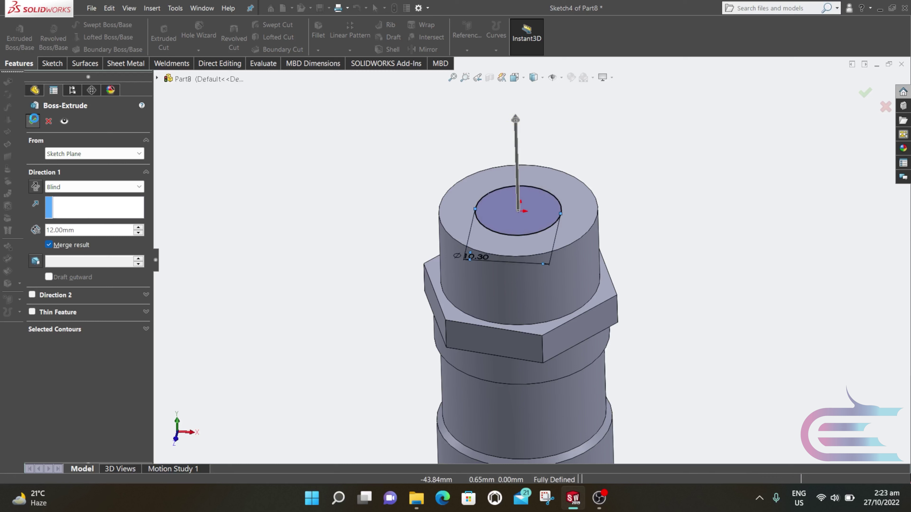
Start a sketch on the bottom face and draw a hexagon centred on the origin.
key(f)
click(413, 206)
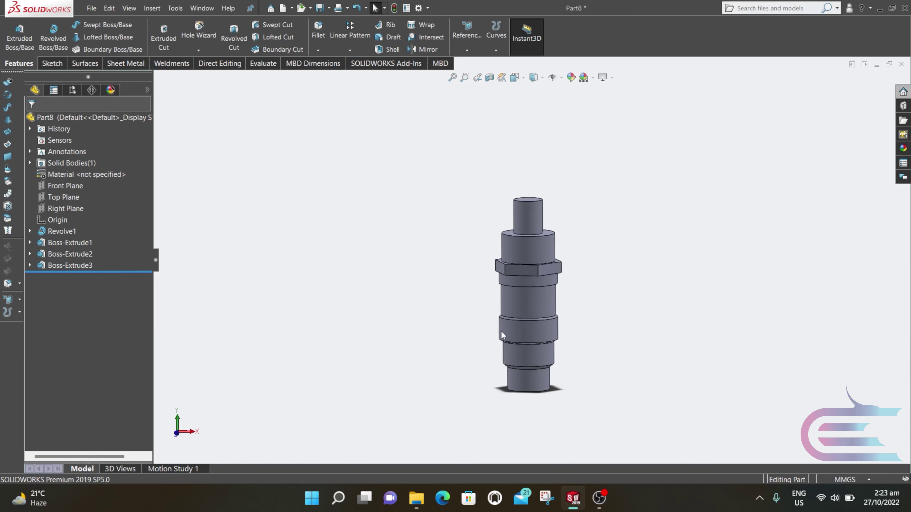
middle_drag(501, 332, 534, 360)
scroll(534, 360, down, 3)
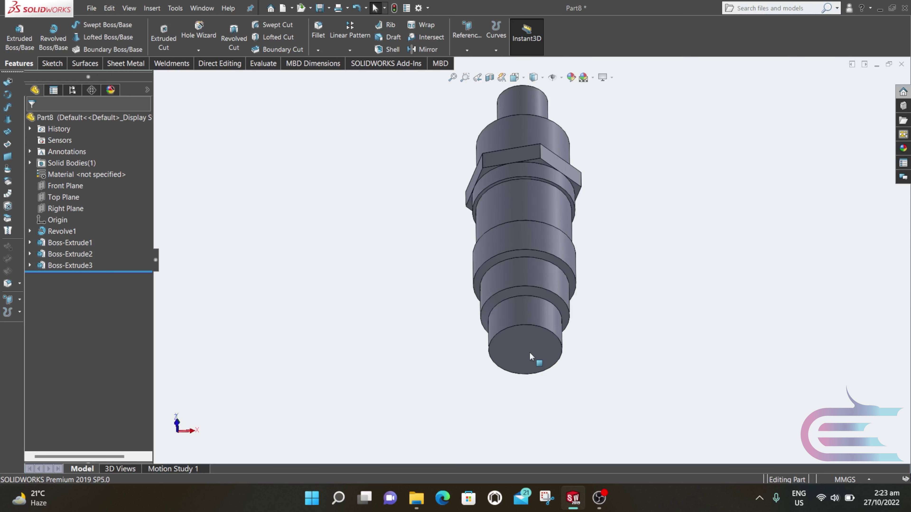
right_click(529, 351)
click(552, 276)
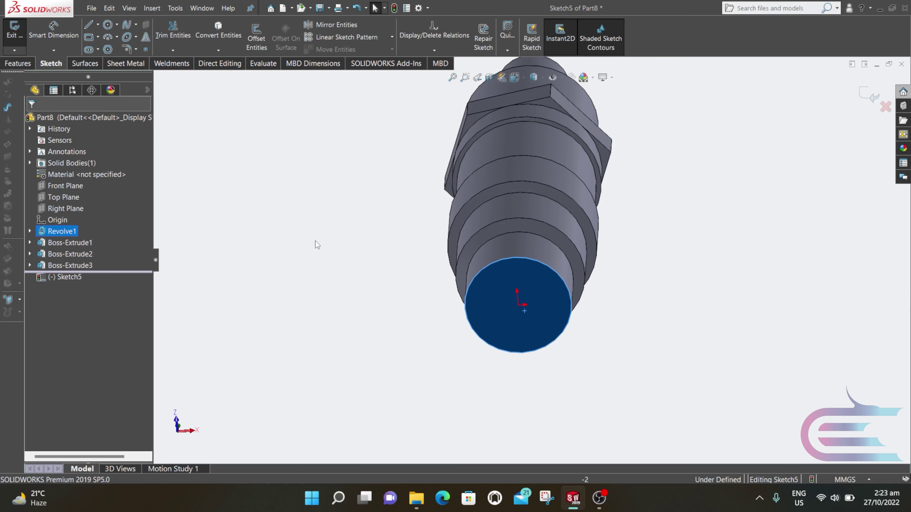
click(108, 49)
click(518, 305)
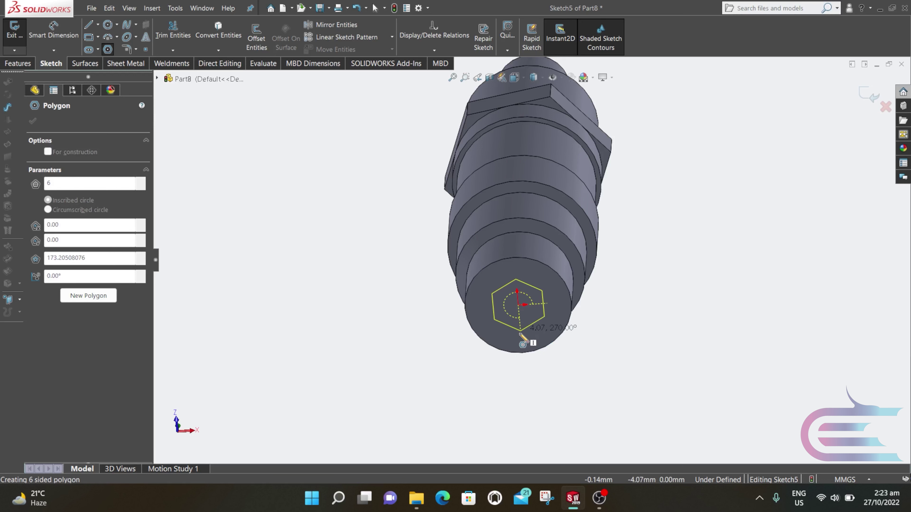
click(513, 364)
scroll(542, 362, down, 3)
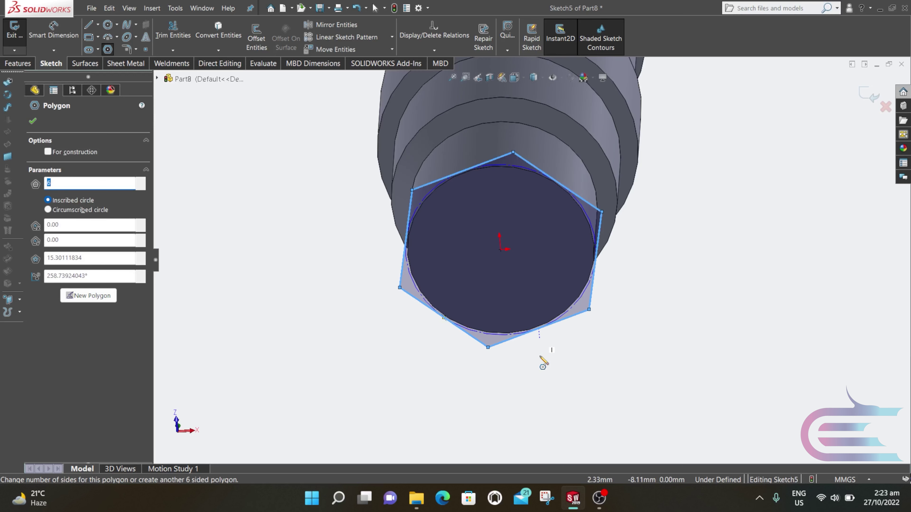
key(Escape)
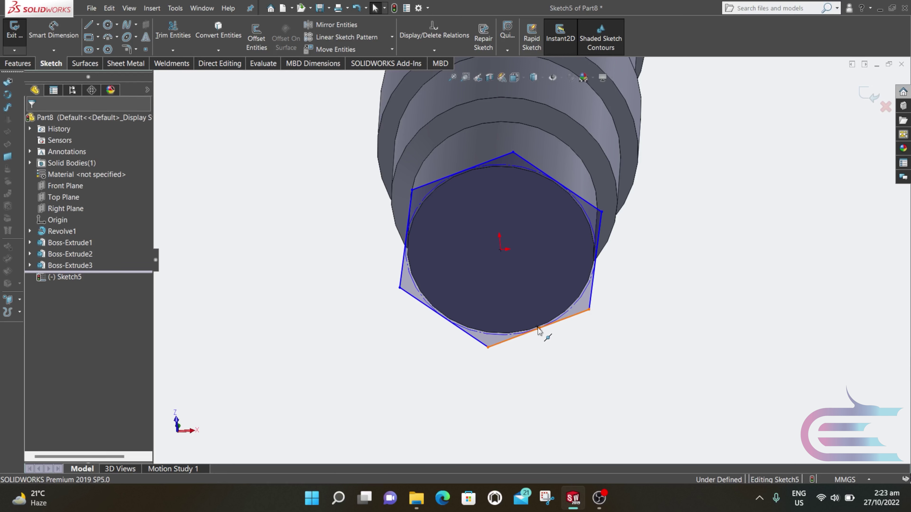
Resize the hexagon and make its edge midpoint coincident with the circular edge.
click(539, 331)
drag(538, 325, 539, 325)
scroll(541, 326, down, 5)
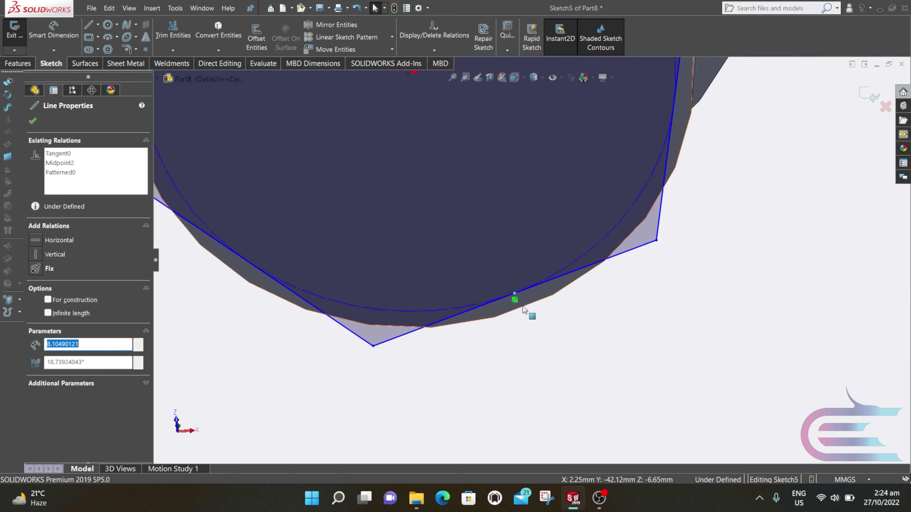
click(524, 309)
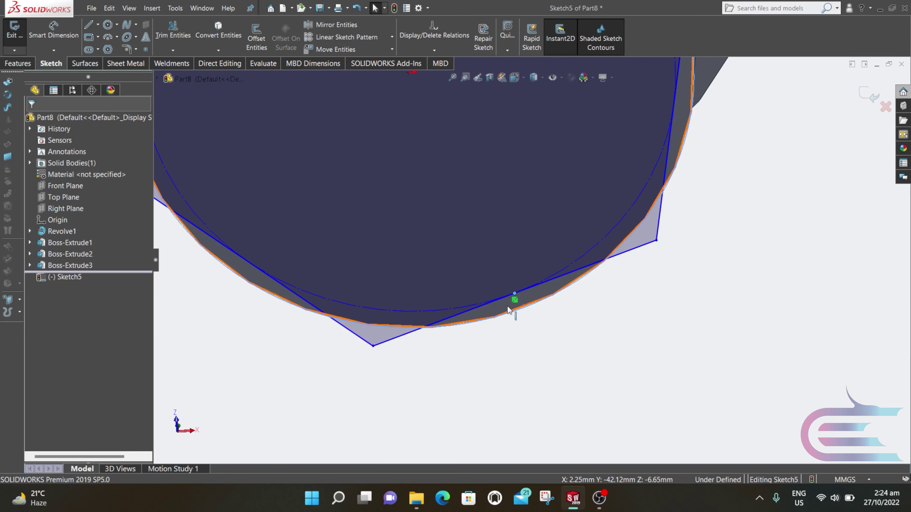
ctrl+click(508, 305)
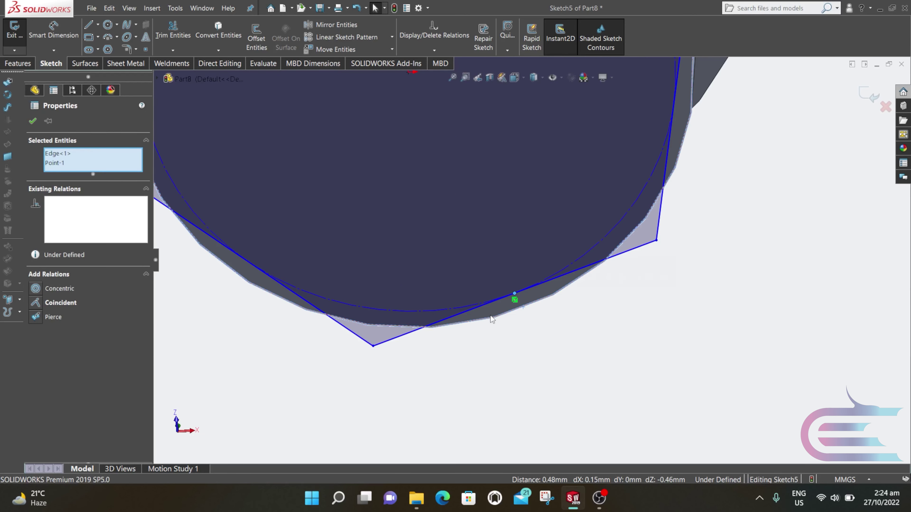
click(38, 303)
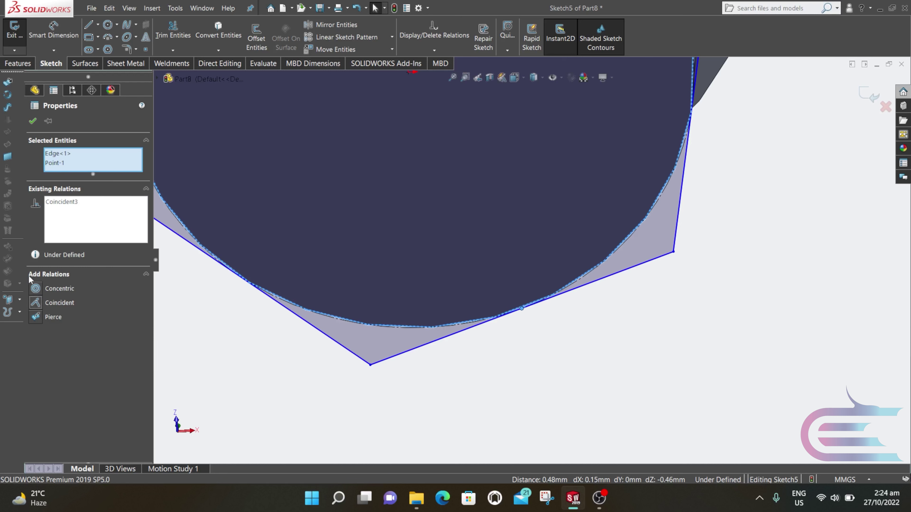
click(31, 121)
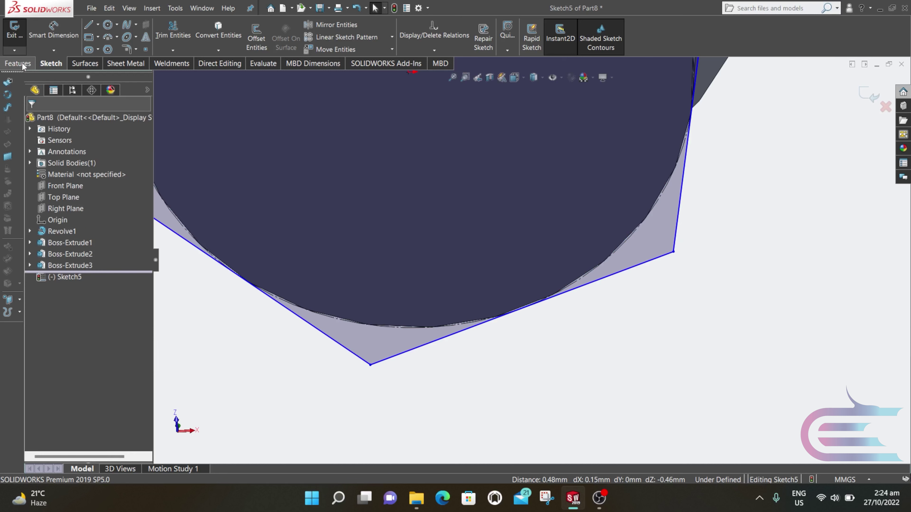
click(29, 63)
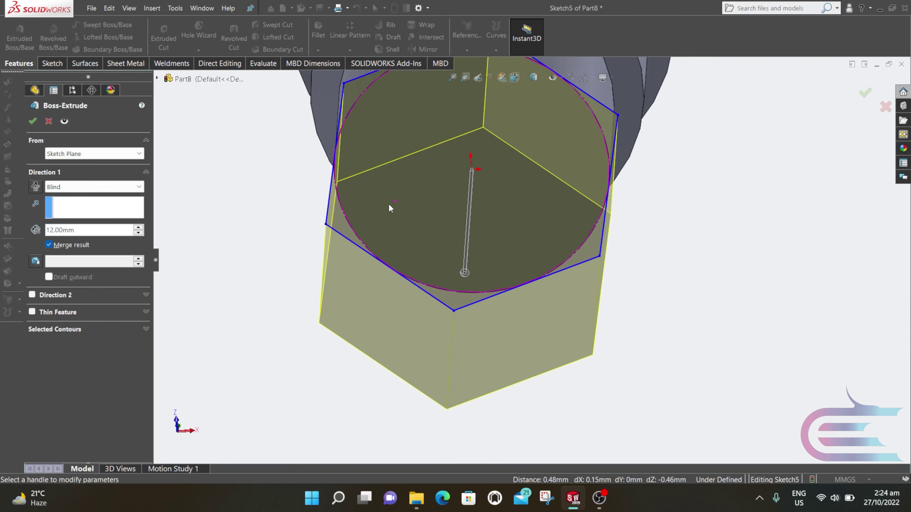
Extrude the bottom hexagon 2 mm into Boss-Extrude4, a thin hex nut.
click(51, 233)
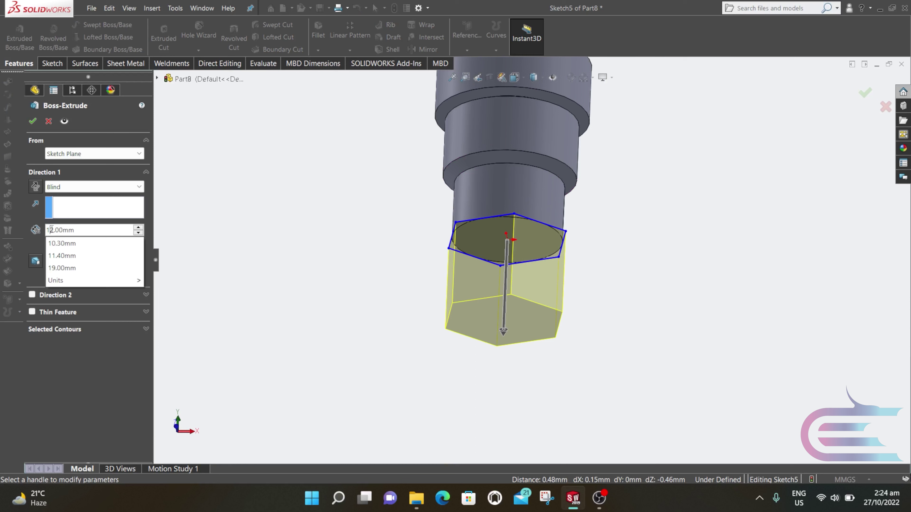
click(119, 270)
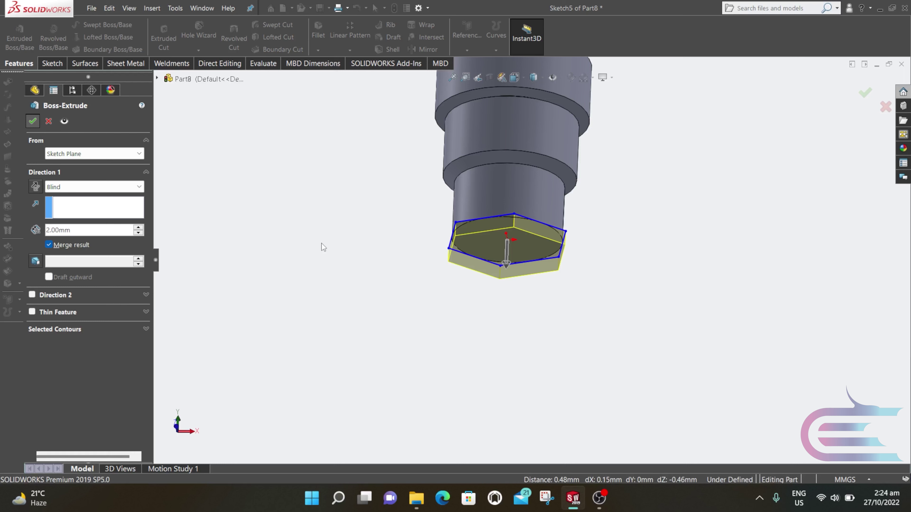
key(Return)
mouse_move(353, 242)
middle_down()
mouse_move(419, 234)
mouse_move(454, 253)
mouse_move(467, 200)
mouse_move(502, 248)
middle_up()
Sketch an origin-centred circle on the hex end face with a 12 mm diameter.
click(506, 250)
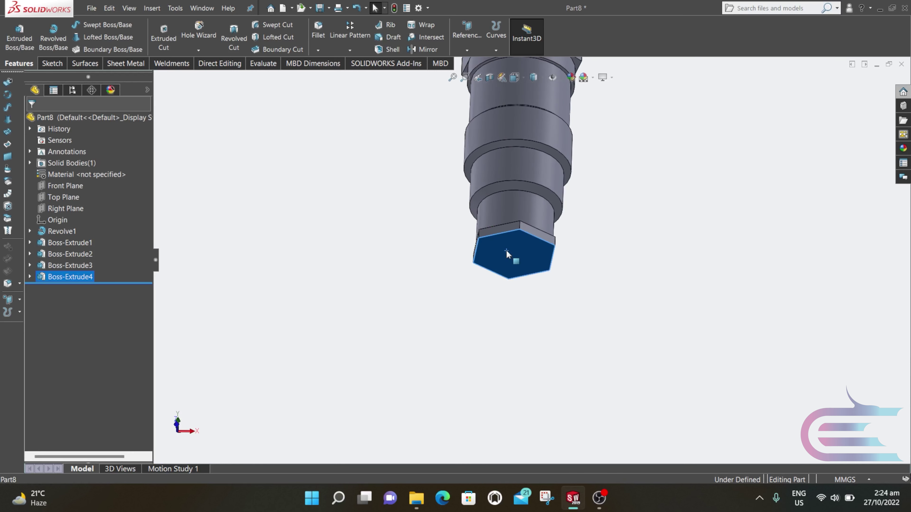
right_click(505, 250)
click(530, 238)
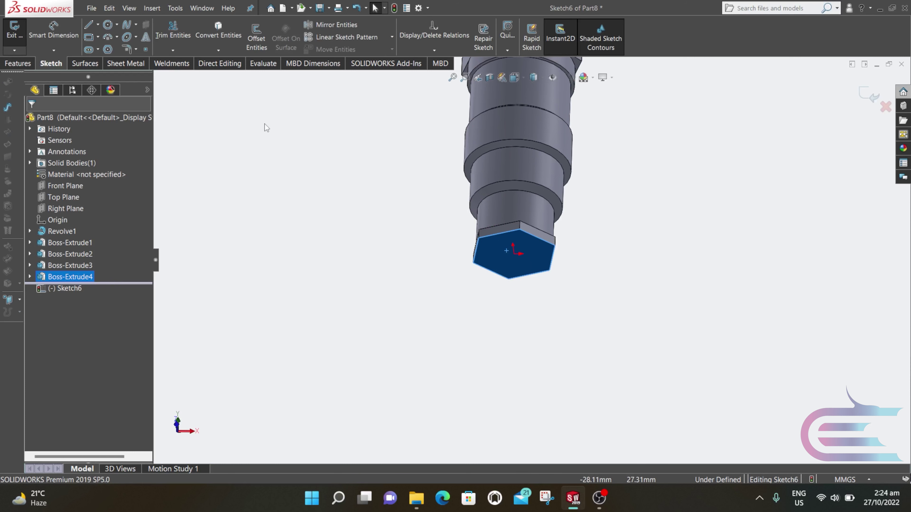
click(107, 25)
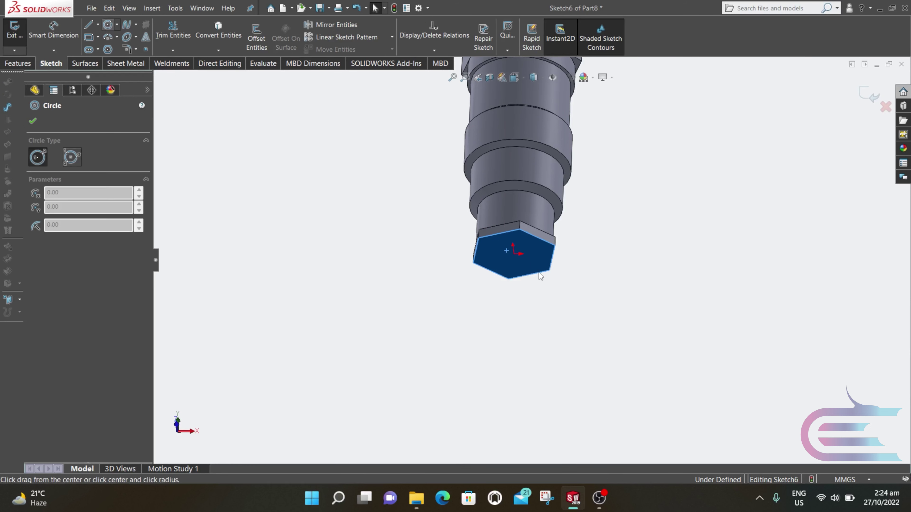
click(514, 253)
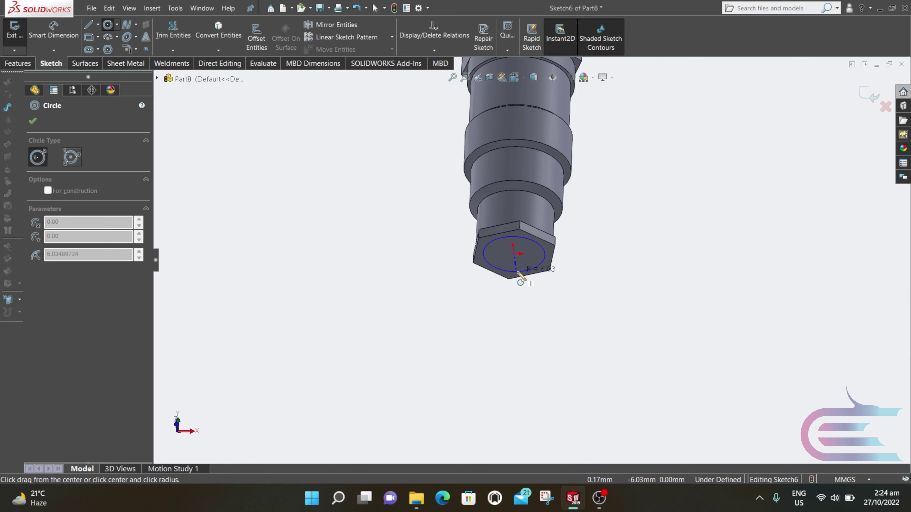
click(518, 275)
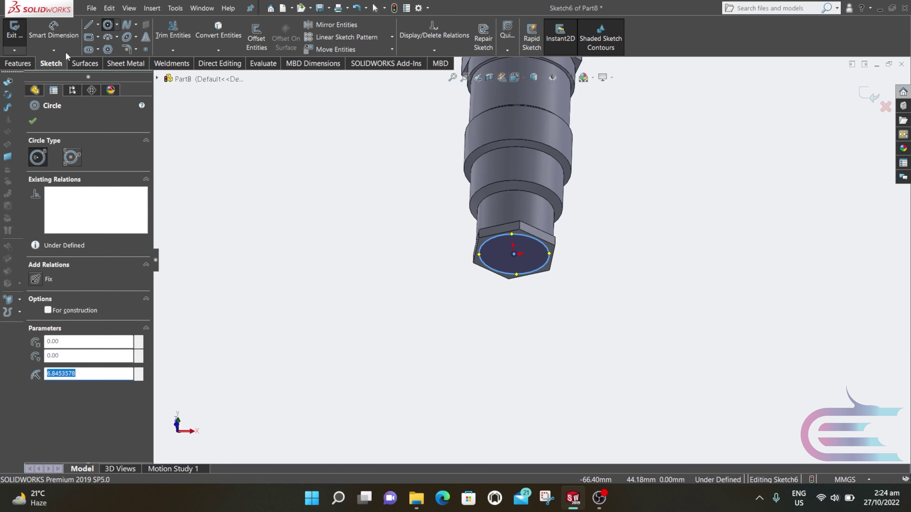
key(Escape)
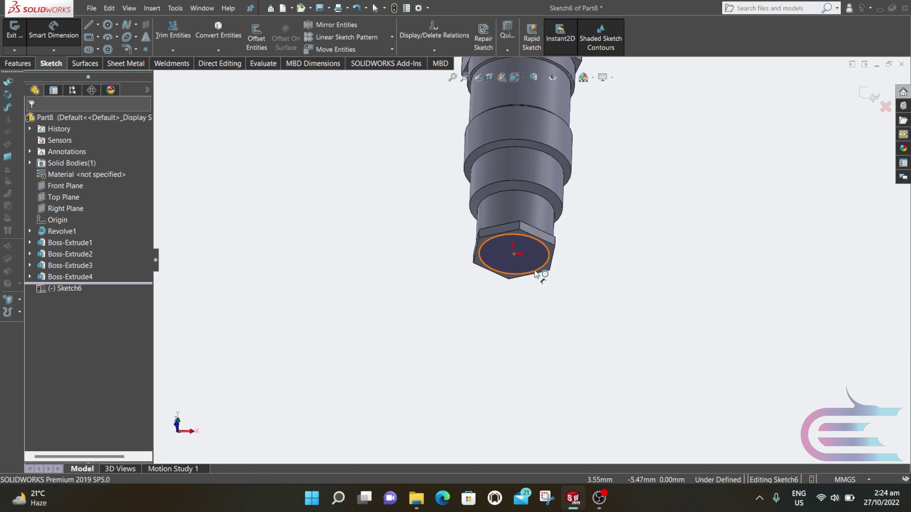
click(536, 274)
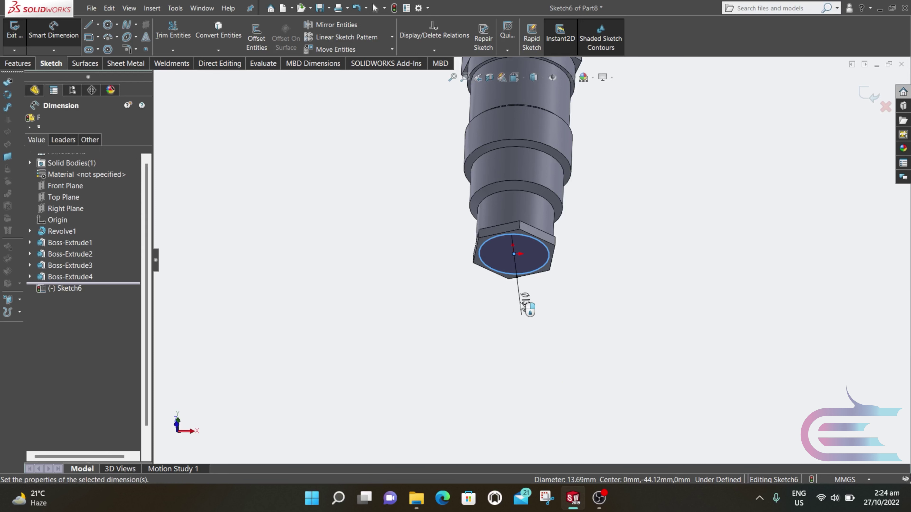
click(522, 305)
text(12)
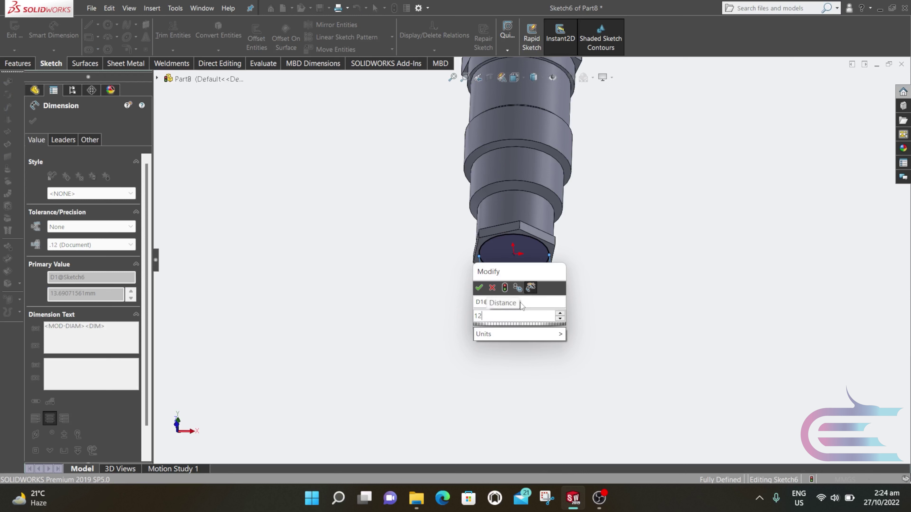
key(Return)
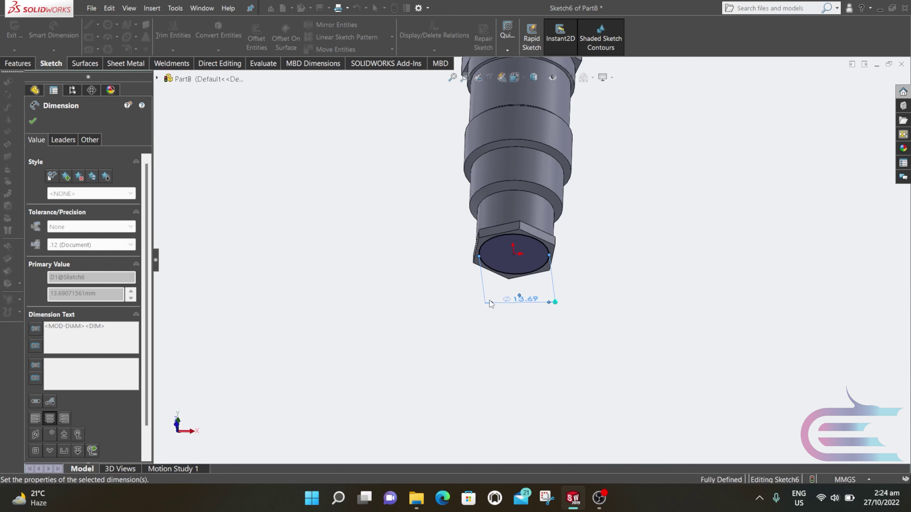
scroll(497, 241, down, 2)
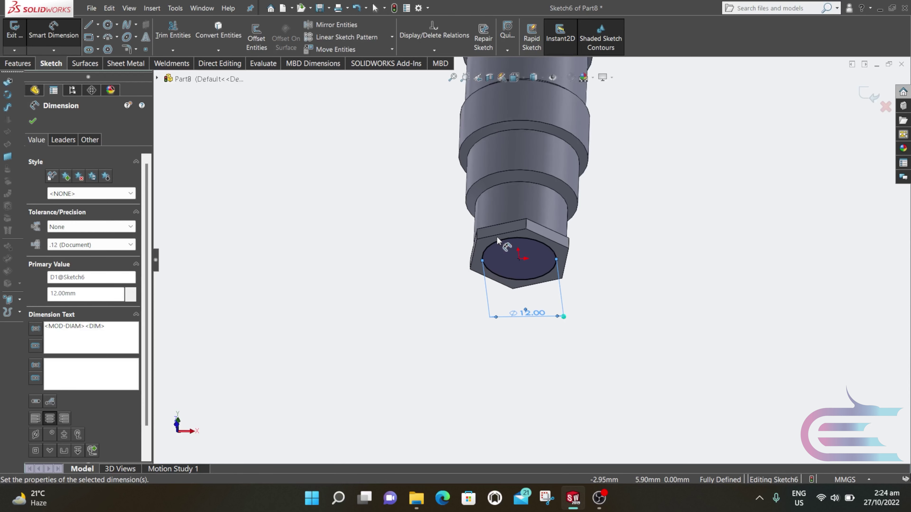
click(26, 63)
click(26, 35)
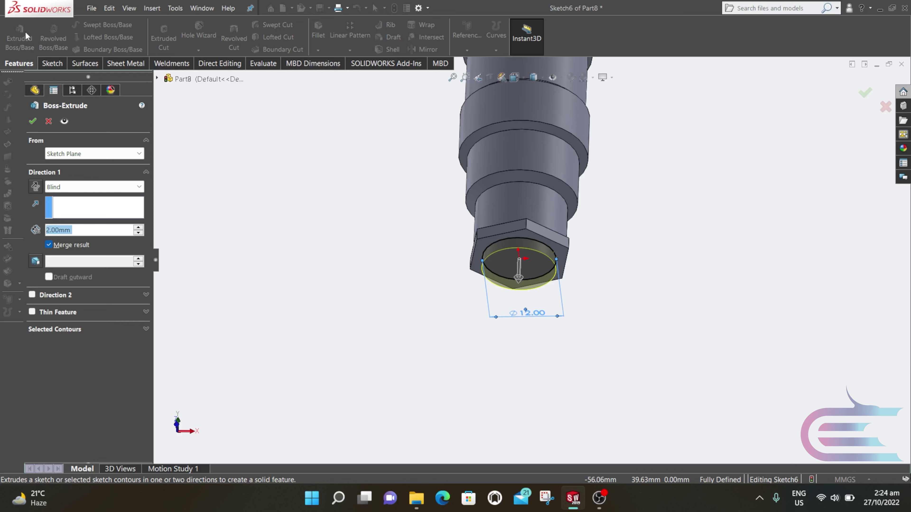
Extrude the 12 mm circle 10 mm into the cylindrical stub Boss-Extrude5.
text(10)
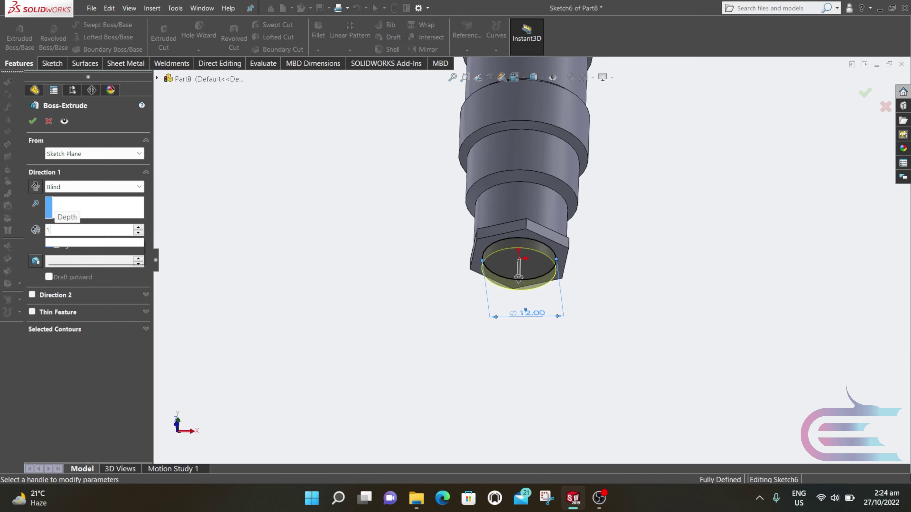
key(Return)
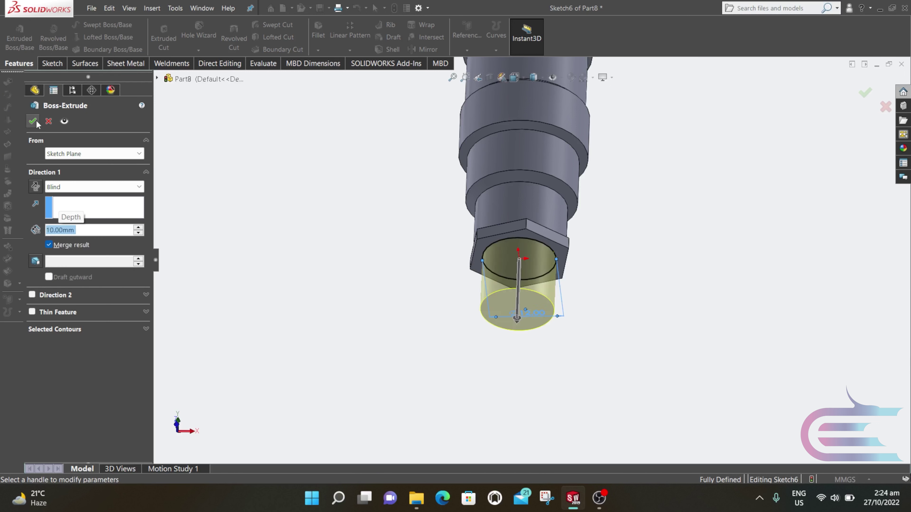
click(32, 121)
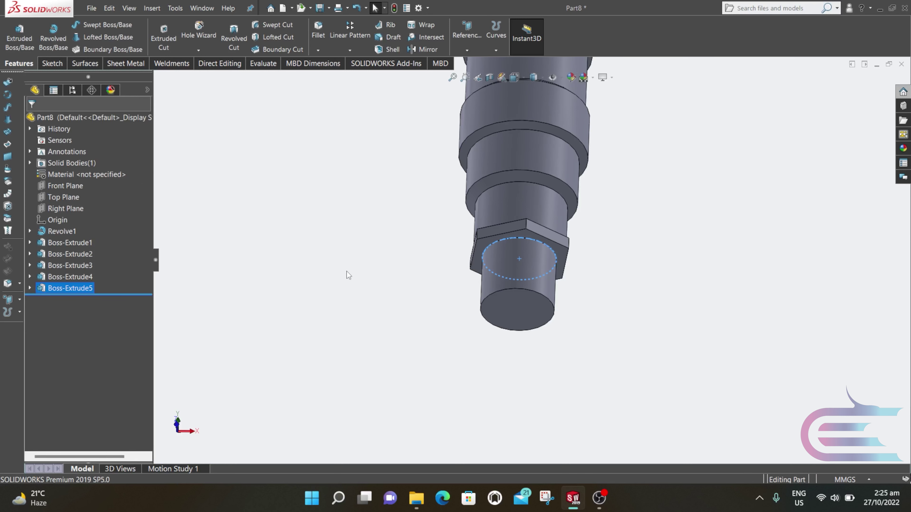
Sketch an origin-centred circle on the cylinder's end face with a 6.5 mm diameter.
click(534, 317)
right_click(534, 317)
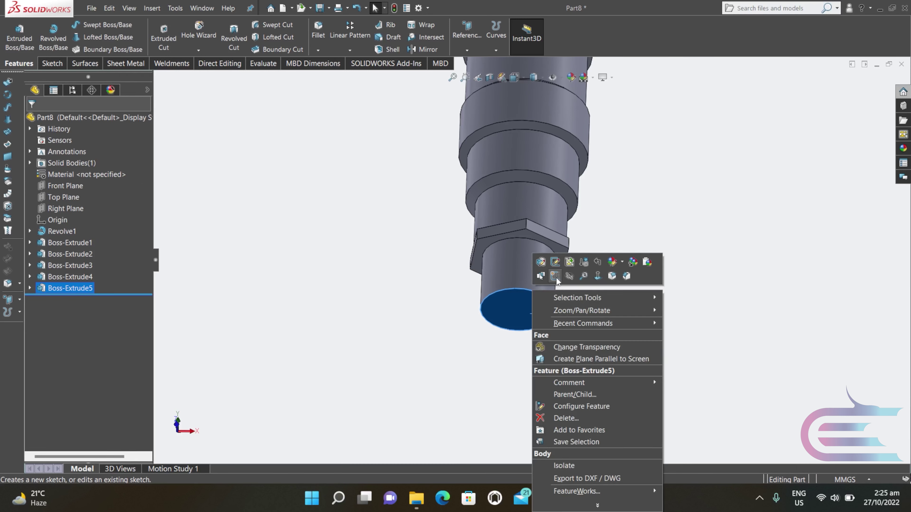
click(555, 275)
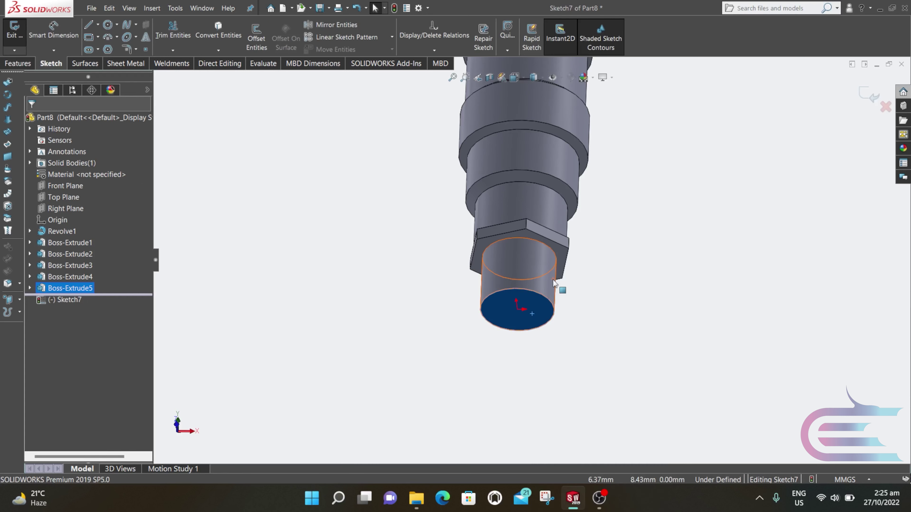
click(108, 24)
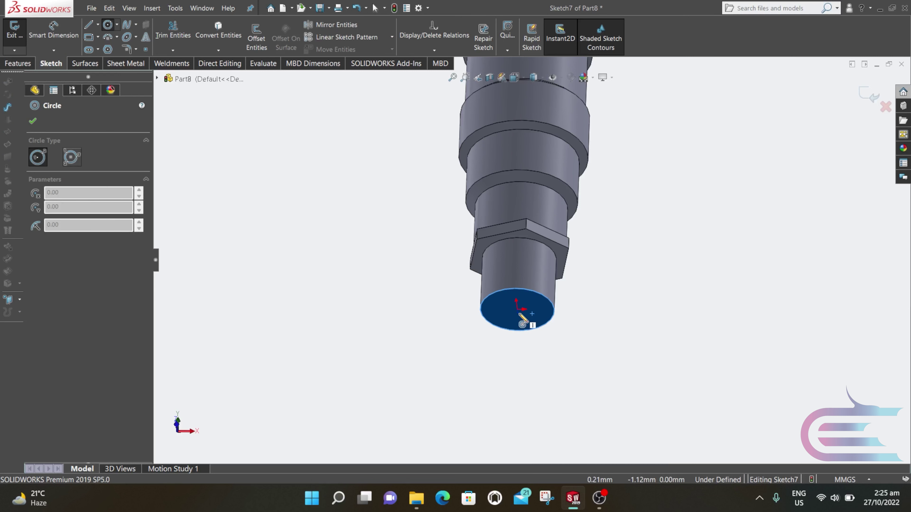
click(517, 309)
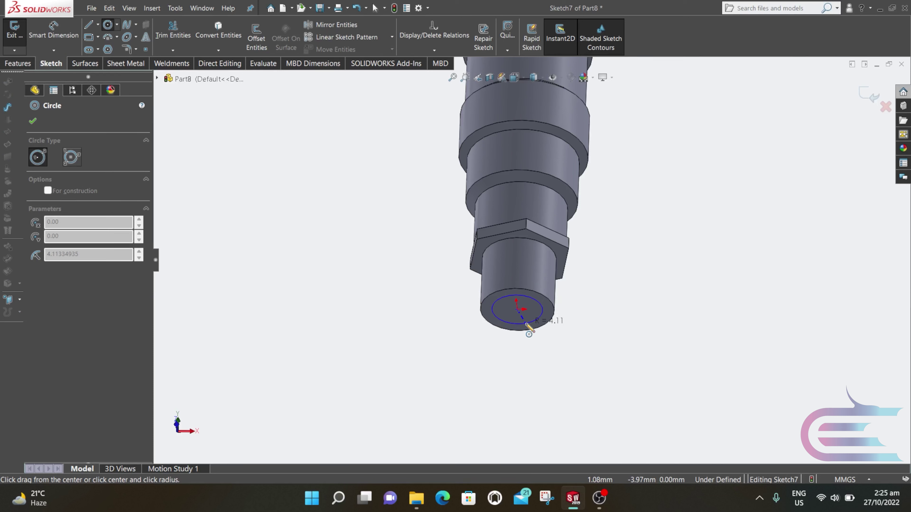
click(527, 325)
key(d)
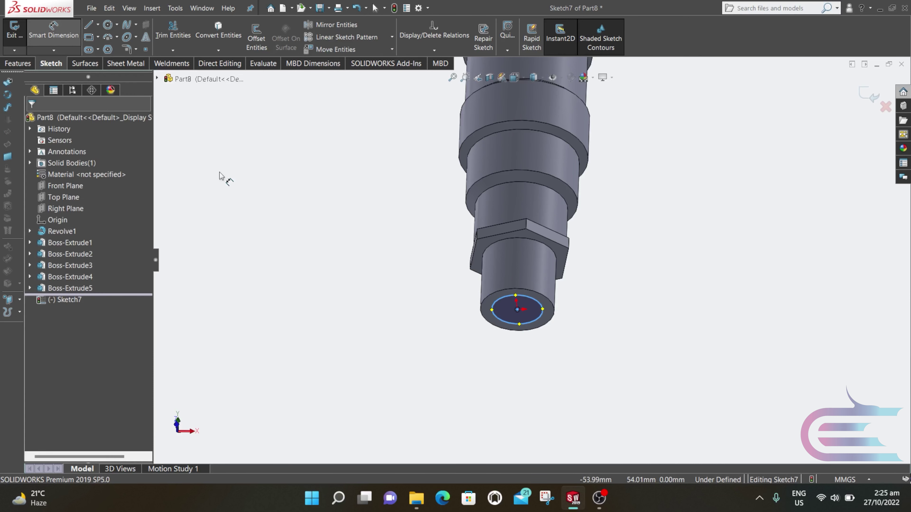
click(527, 325)
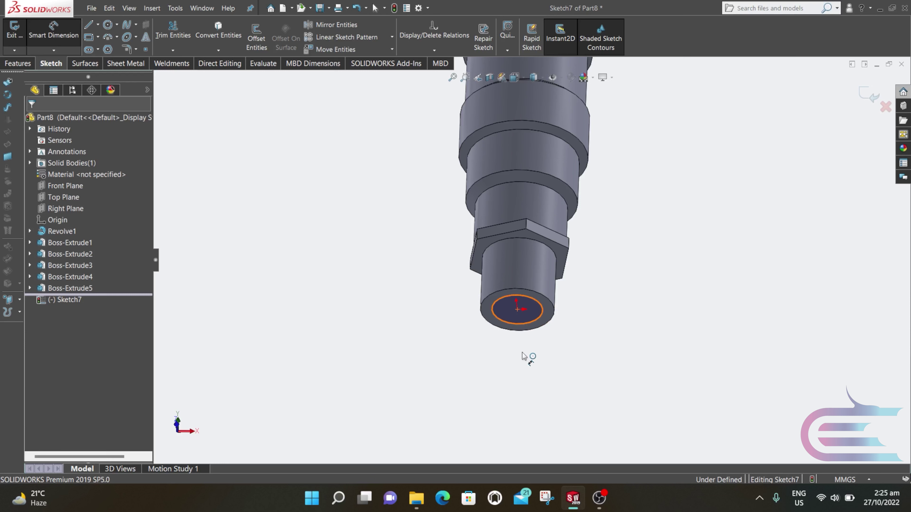
key(Escape)
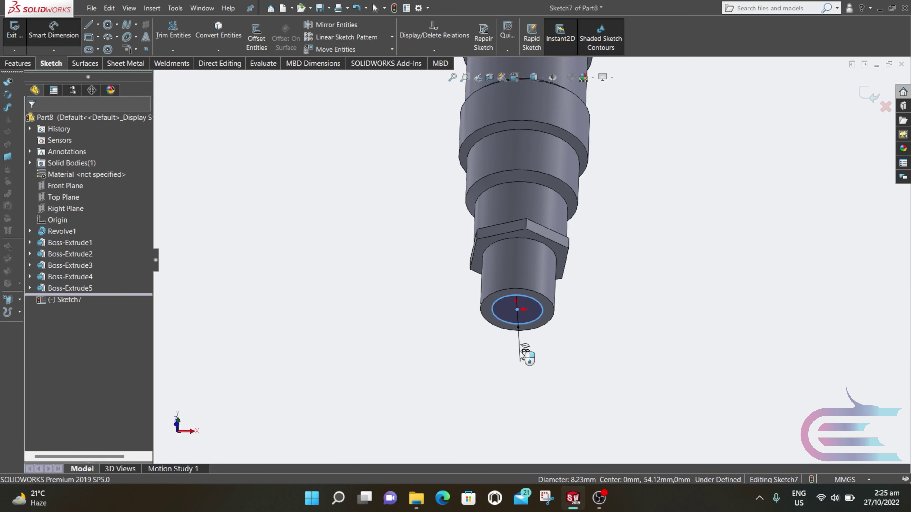
click(525, 352)
text(6)
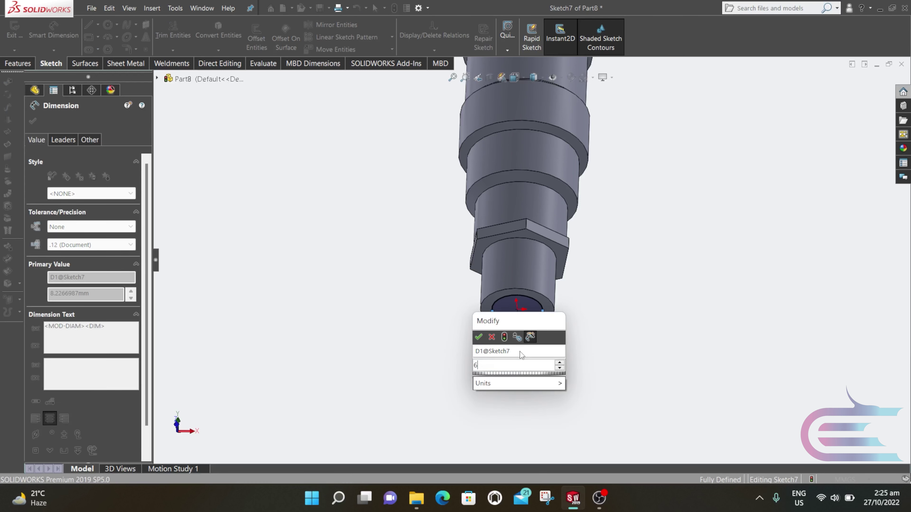
text(.5)
key(Return)
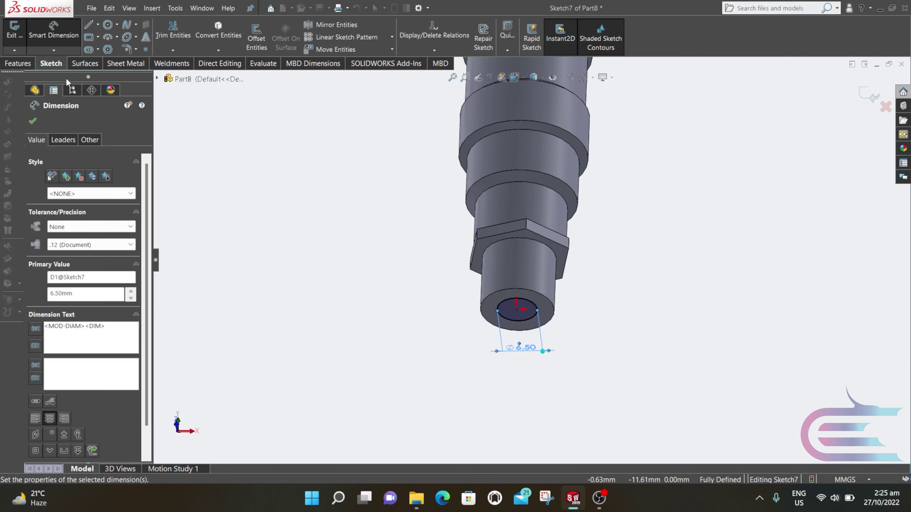
click(28, 63)
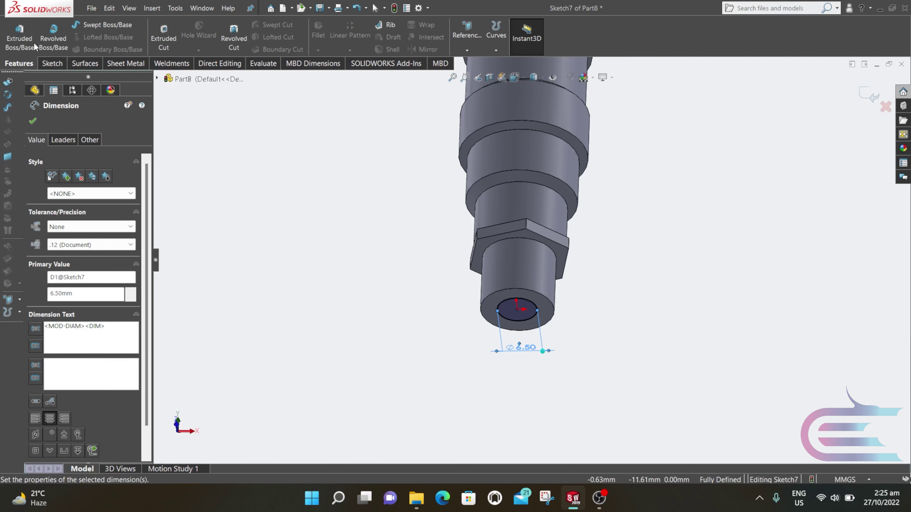
Extrude the 6.5 mm circle blind 12 mm into the thin pin Boss-Extrude6.
click(27, 30)
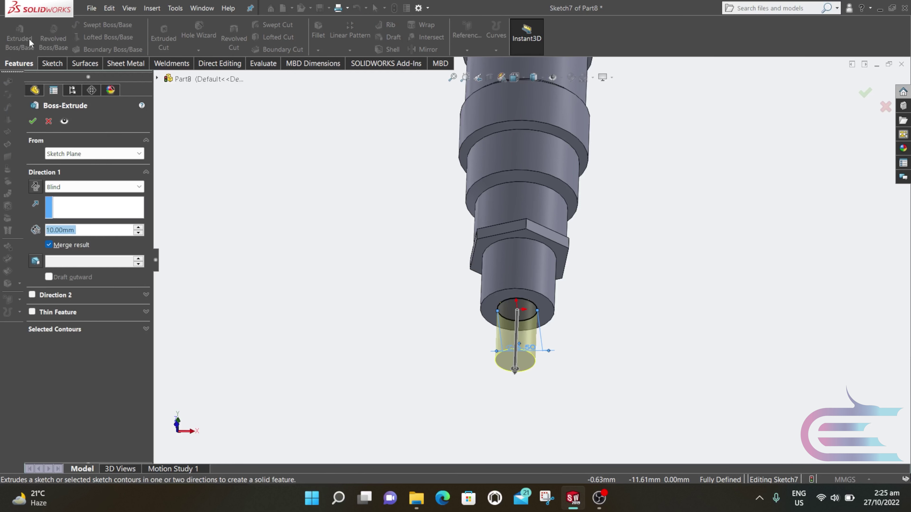
text(12)
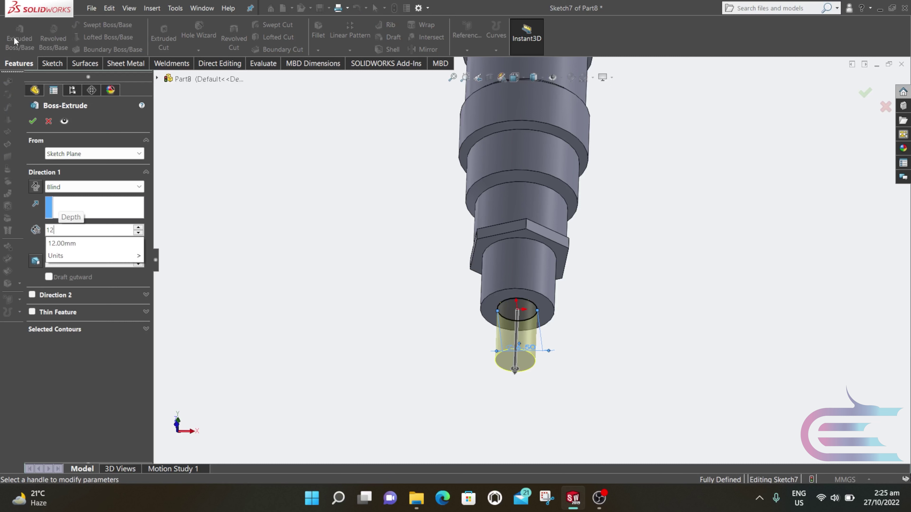
key(Return)
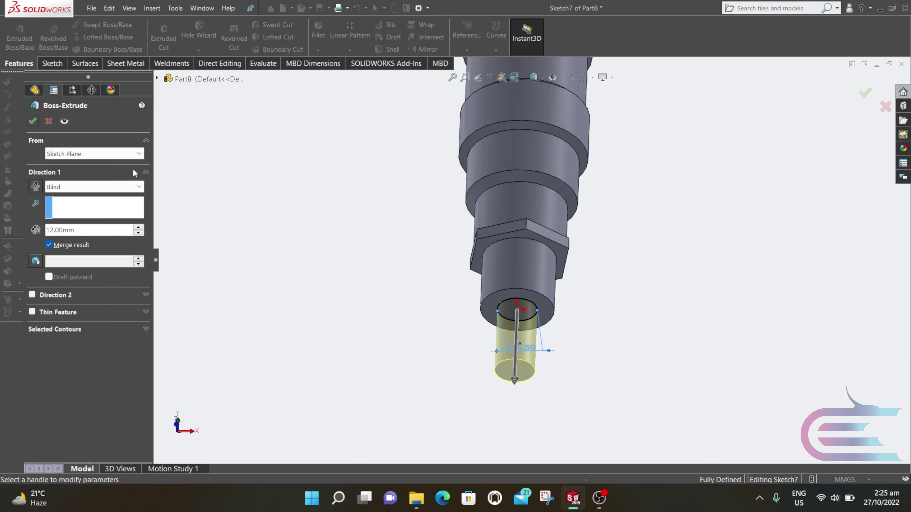
click(34, 121)
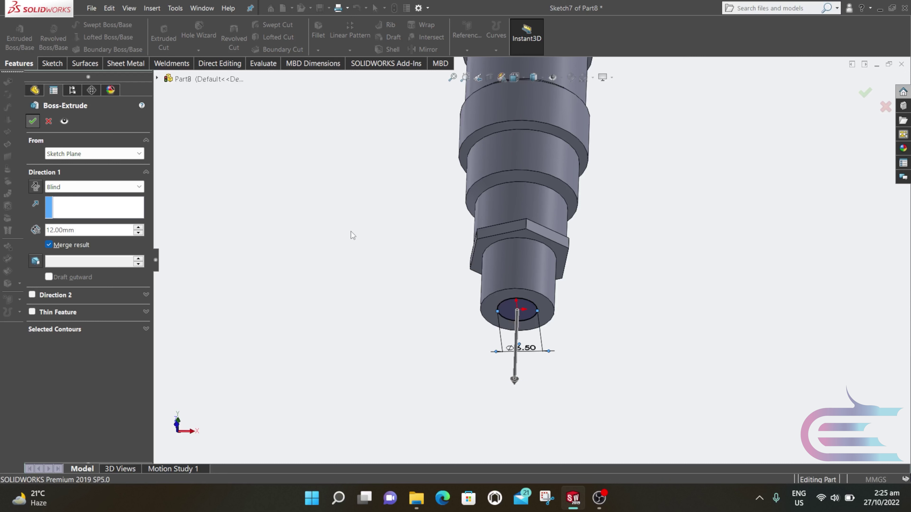
middle_drag(407, 223, 476, 245)
click(477, 245)
Round the 12 mm step edge above the pin with a 2 mm fillet.
scroll(524, 195, down, 3)
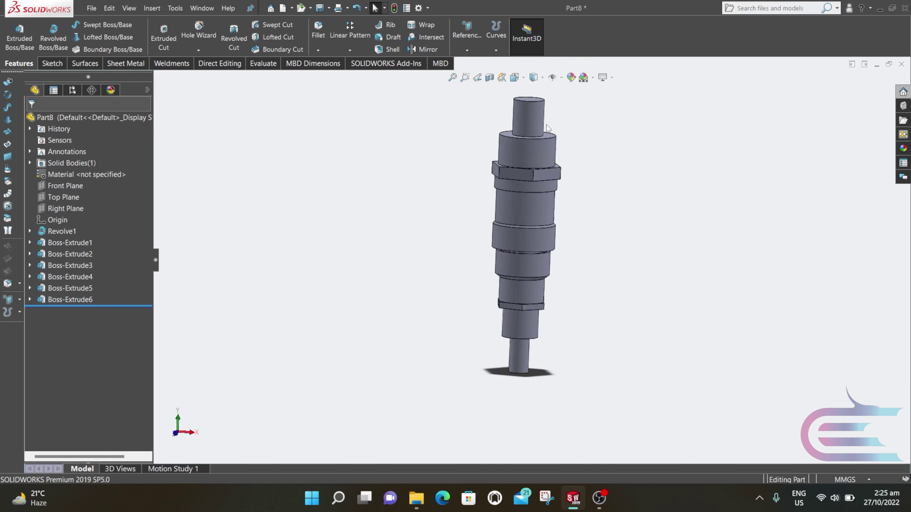
middle_drag(578, 258, 553, 197)
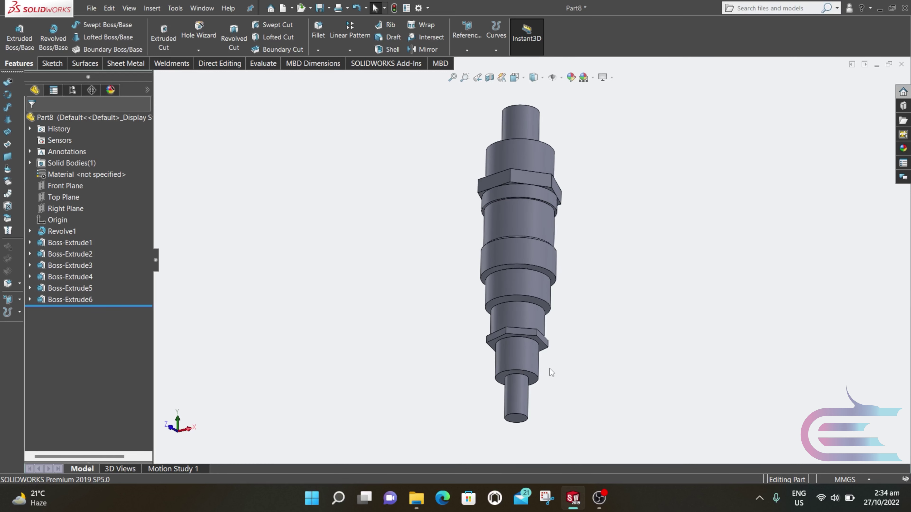
click(527, 376)
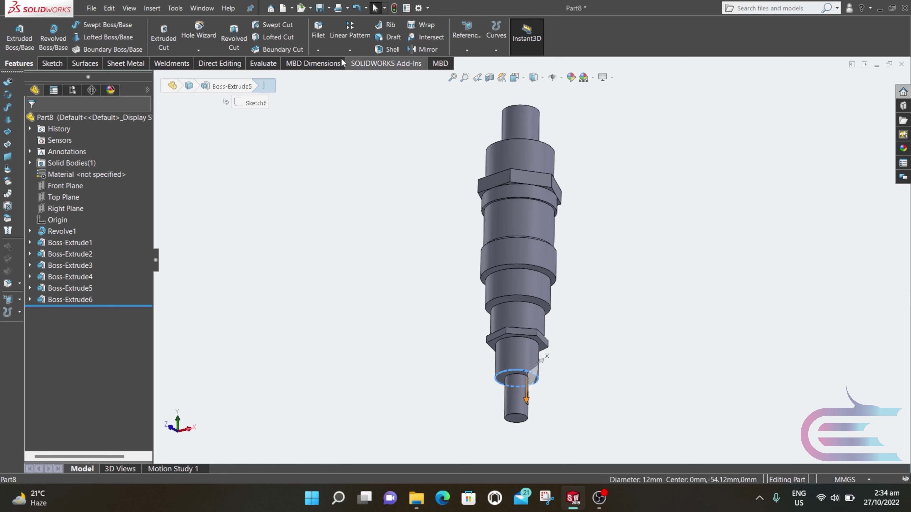
click(319, 36)
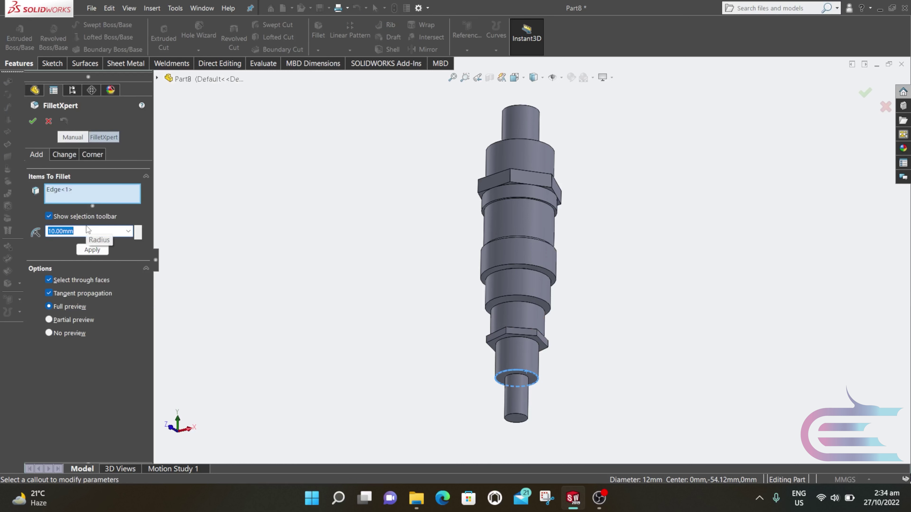
key(Return)
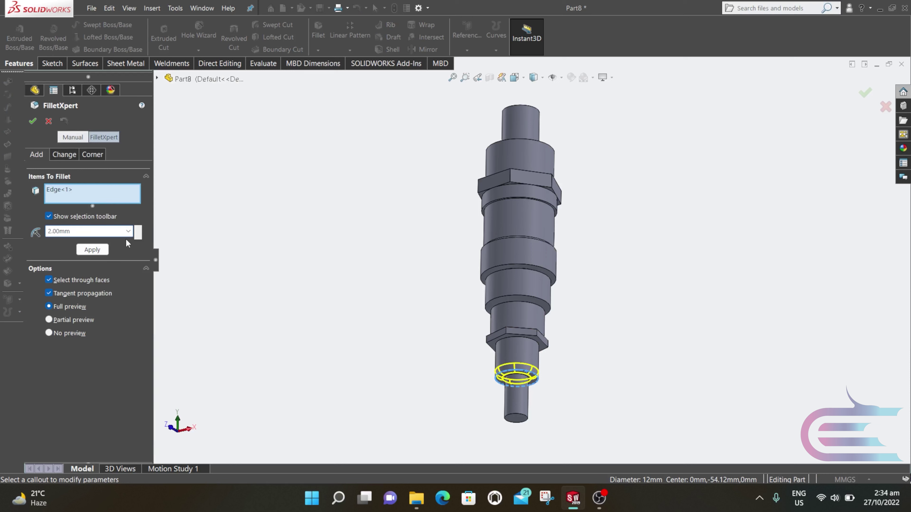
click(32, 122)
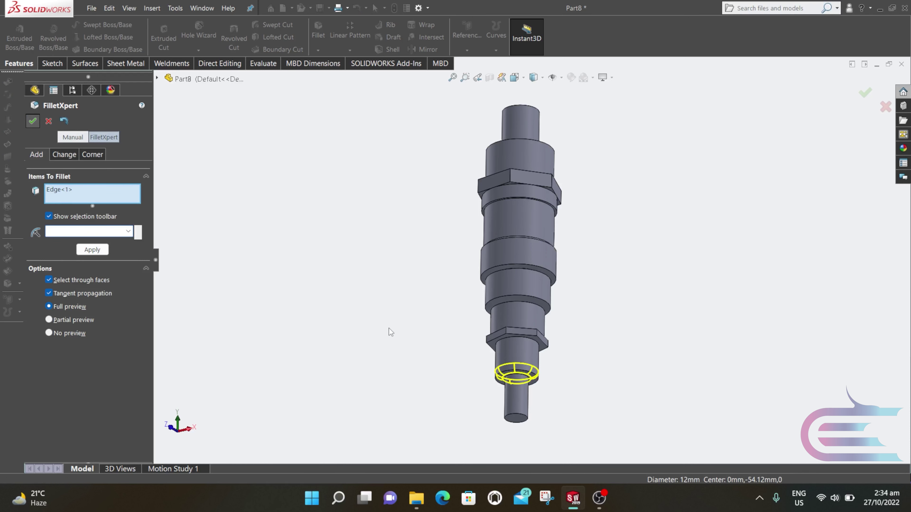
Round the pin's bottom tip edge with a 3 mm fillet.
click(519, 419)
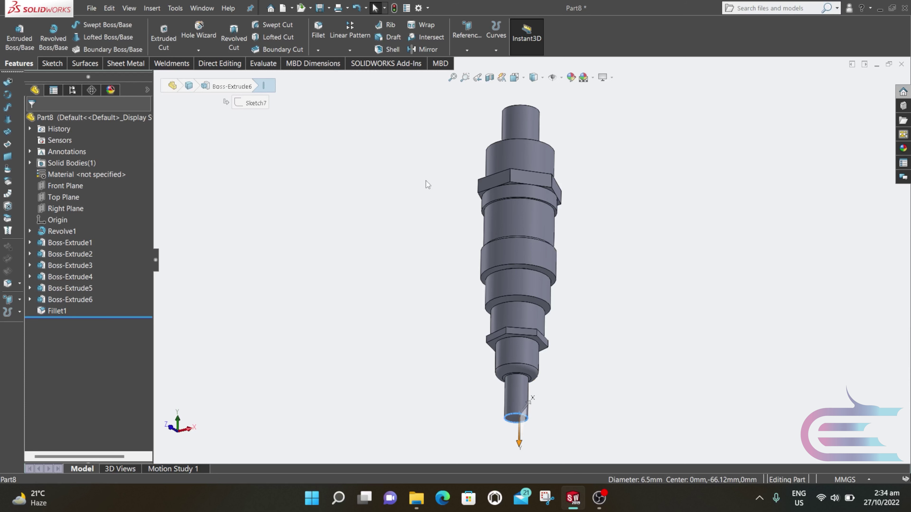
click(318, 32)
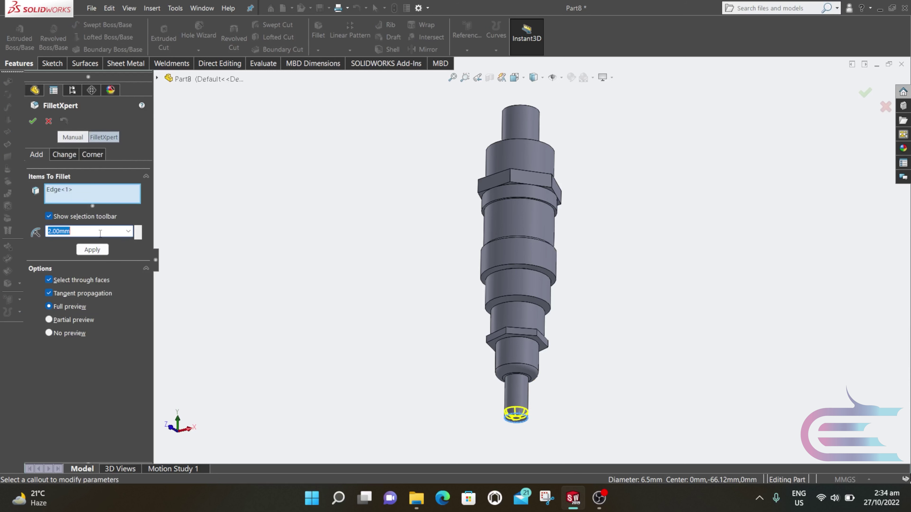
click(250, 257)
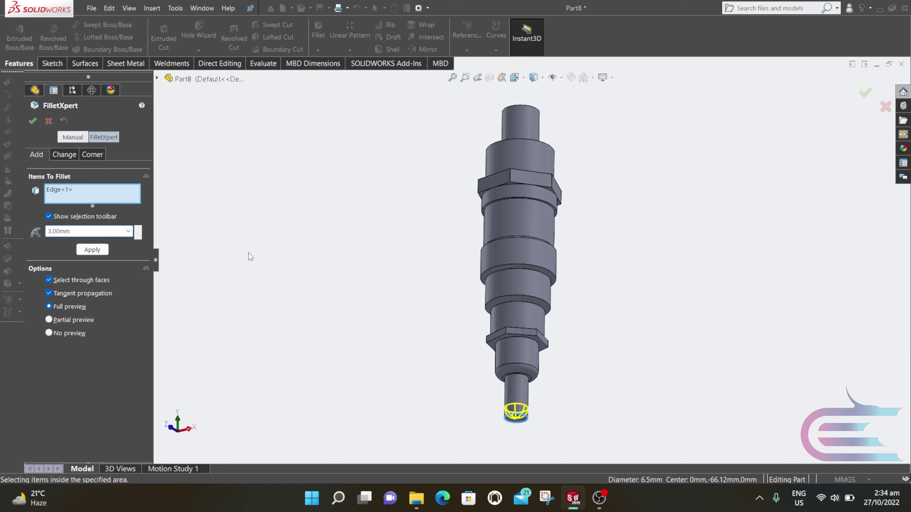
click(33, 121)
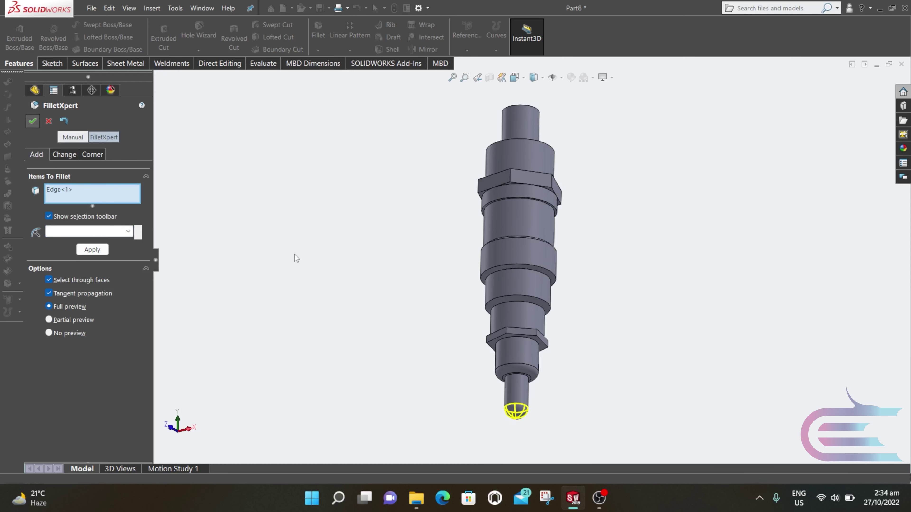
scroll(558, 341, down, 3)
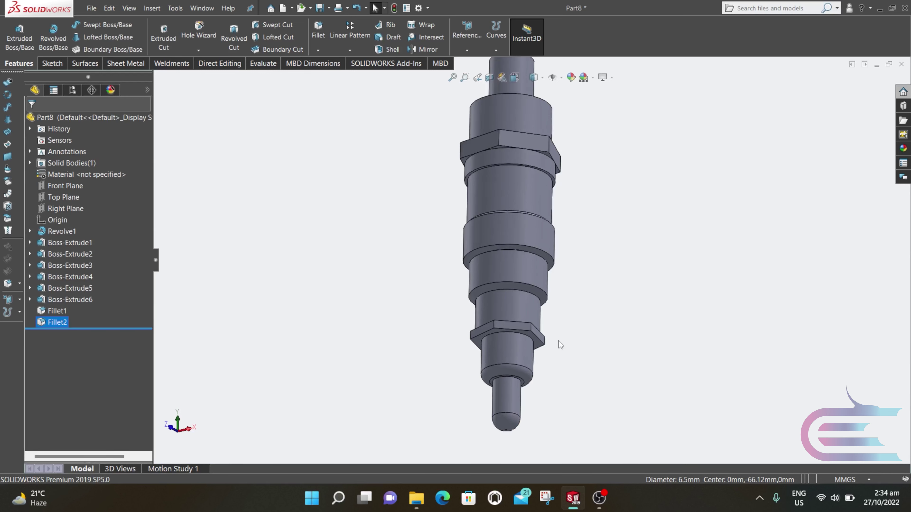
middle_drag(558, 341, 511, 136)
scroll(527, 215, up, 3)
scroll(499, 156, down, 3)
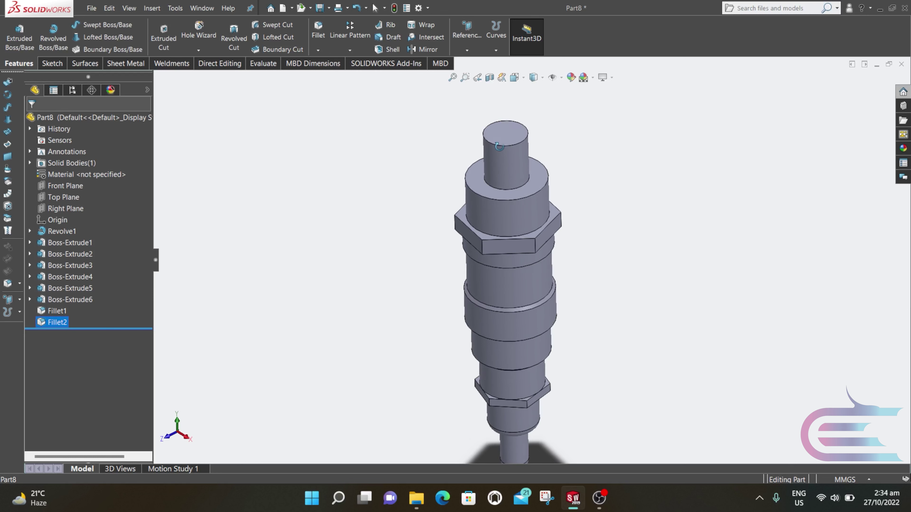
scroll(510, 136, down, 3)
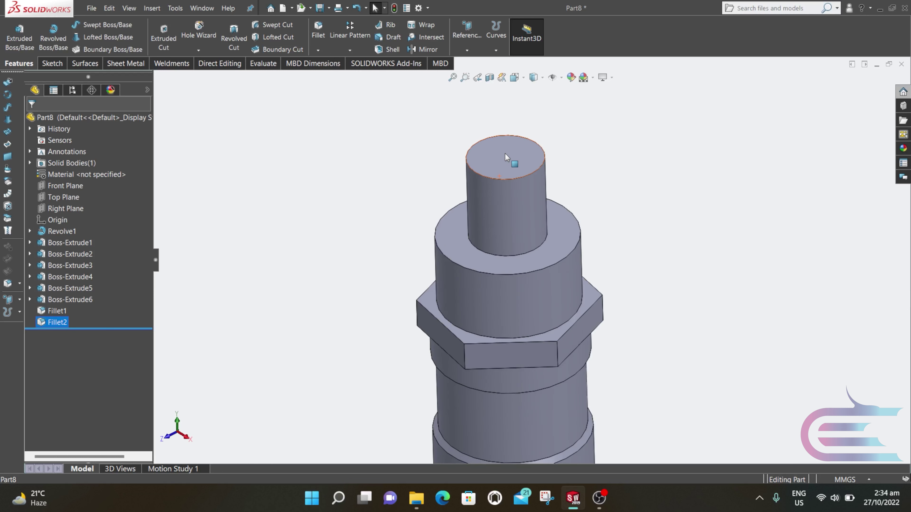
scroll(505, 158, up, 2)
right_click(506, 158)
Sketch on the upper boss's top face, view it normal, and draw an origin-centred circle.
click(532, 147)
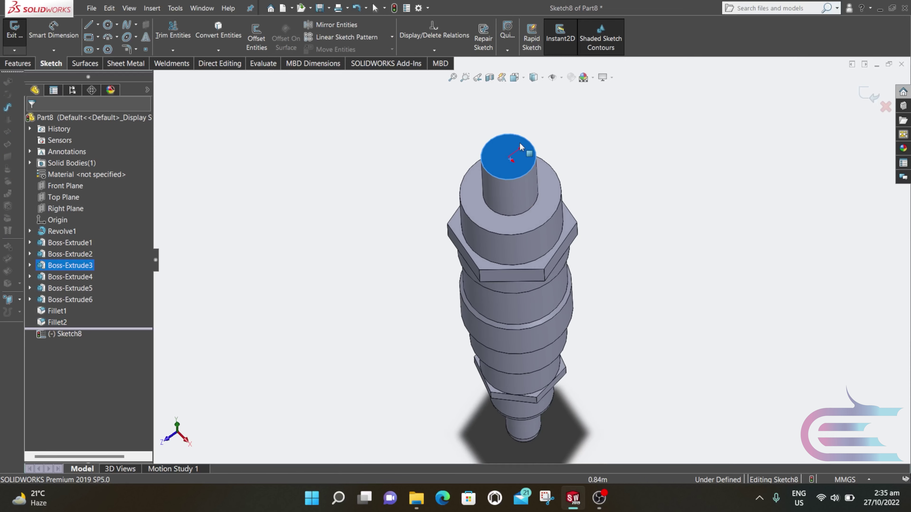
scroll(515, 159, down, 4)
middle_drag(505, 177, 507, 192)
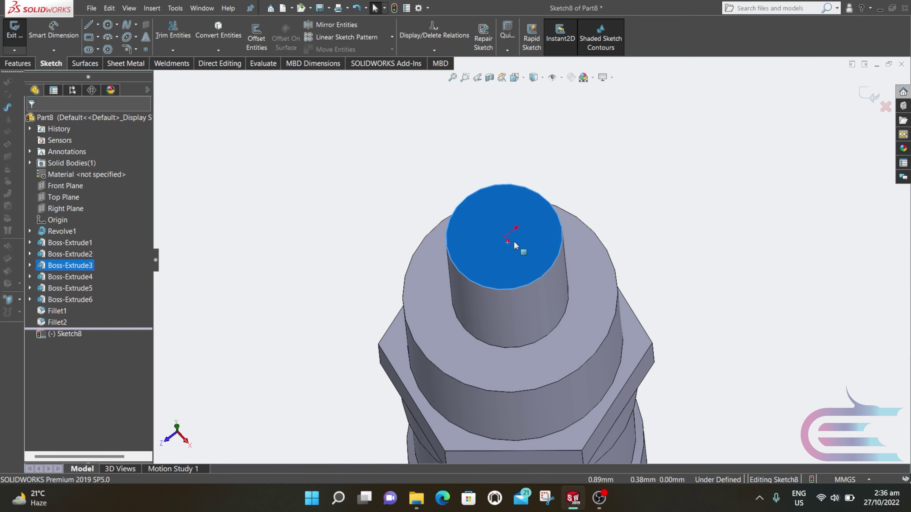
click(522, 78)
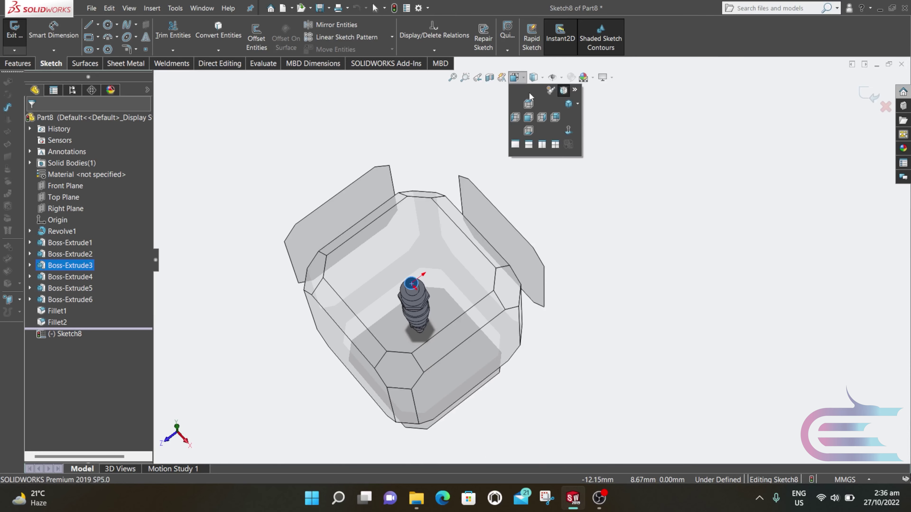
click(570, 127)
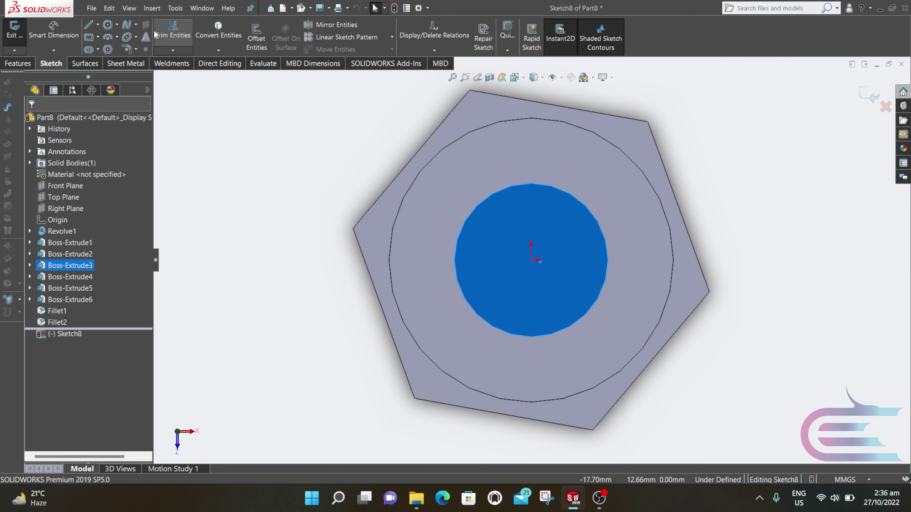
click(107, 26)
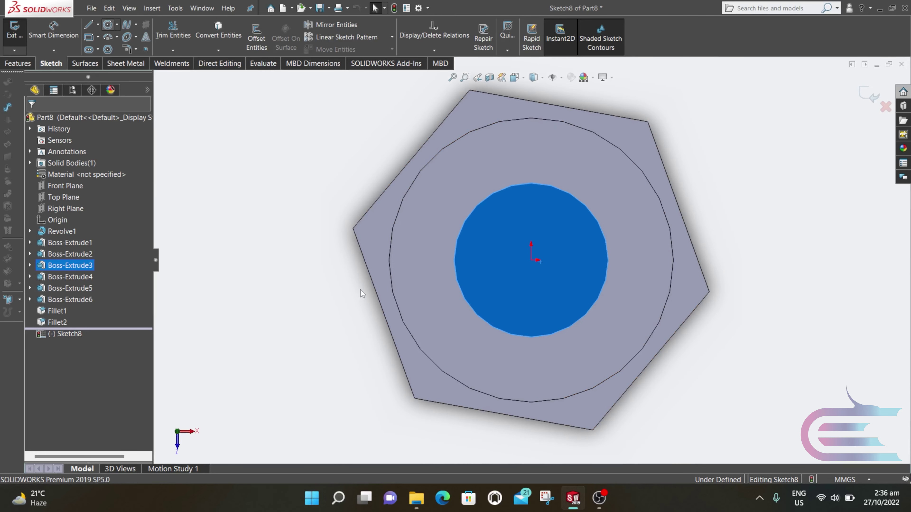
click(531, 261)
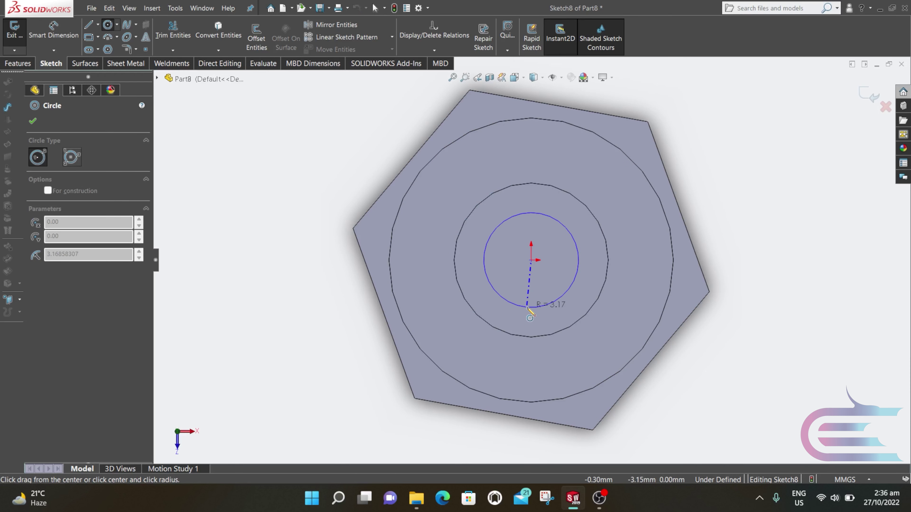
click(526, 307)
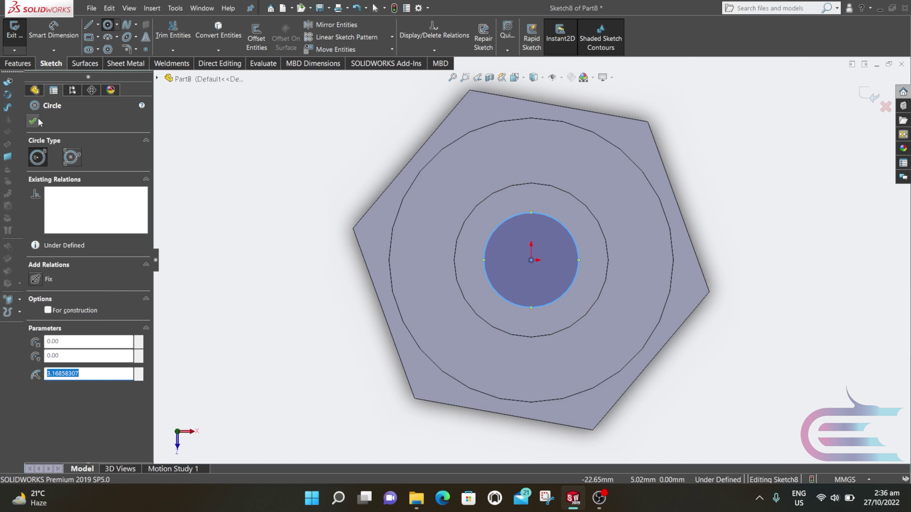
click(33, 121)
Dimension the circle's diameter to 6.50 mm.
click(54, 31)
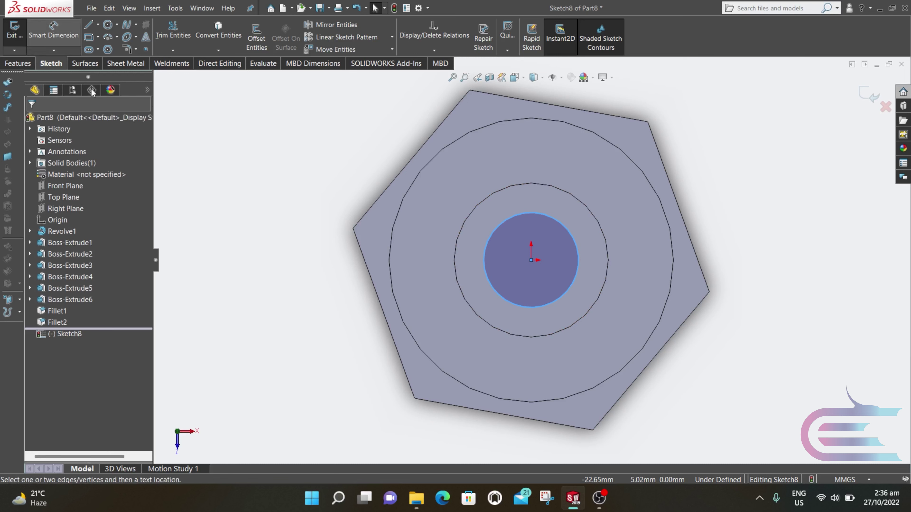
click(485, 261)
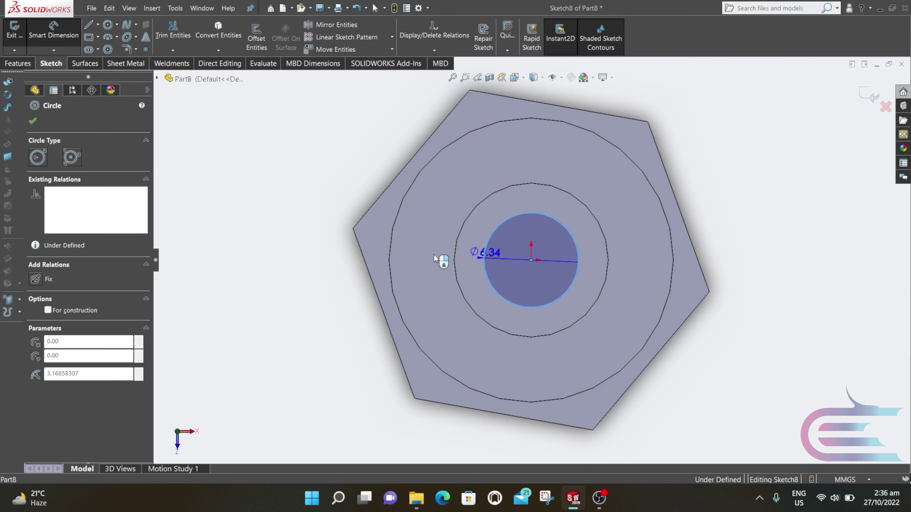
click(429, 259)
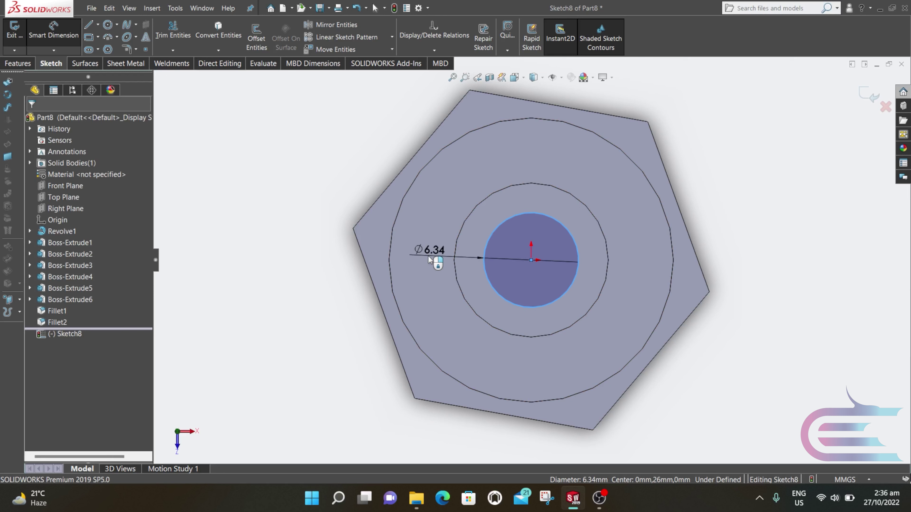
text(6.5)
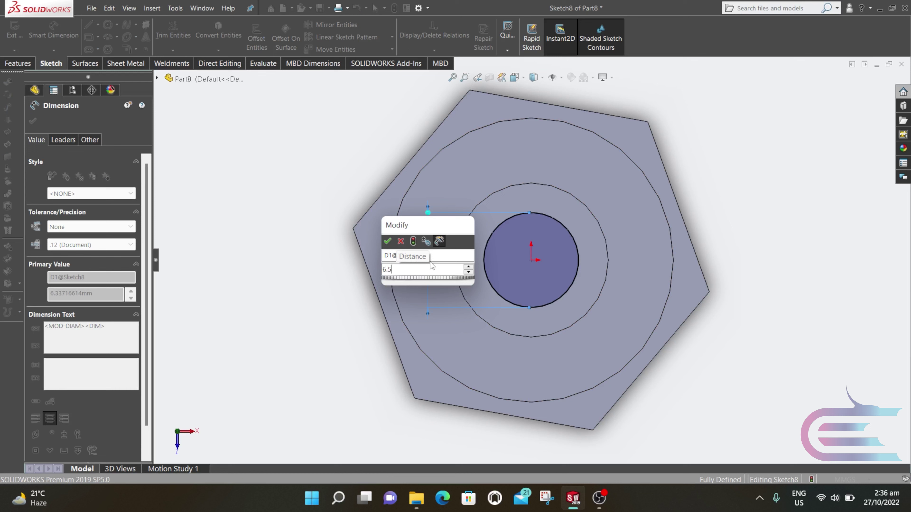
key(Escape)
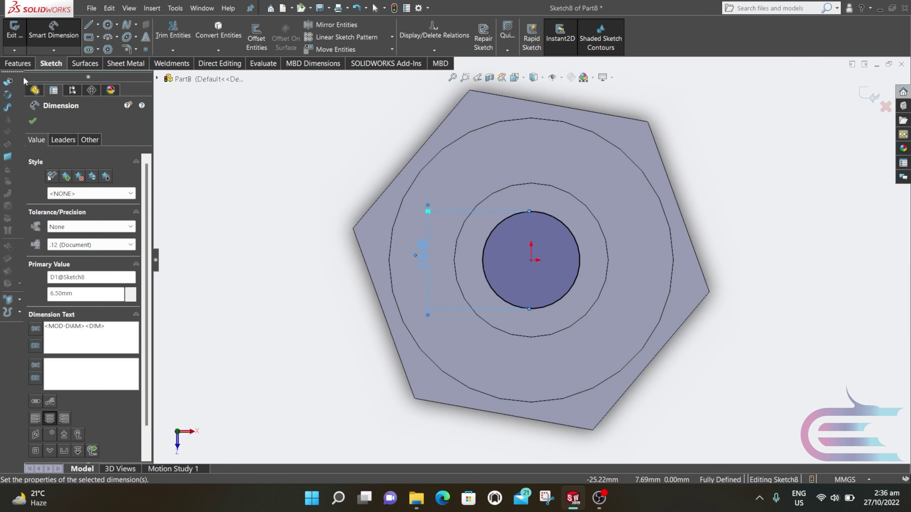
click(17, 64)
key(Escape)
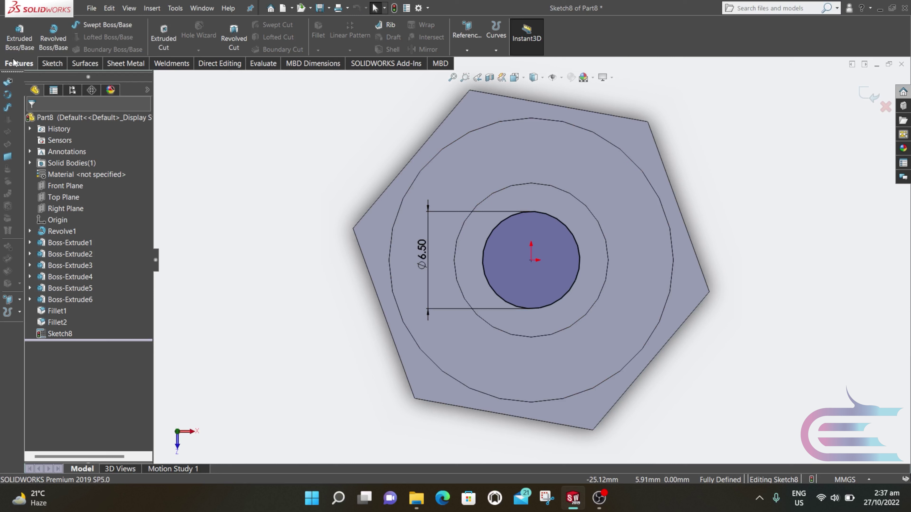
Extrude-cut the 6.50 mm circle Blind 75 mm deep into the injector body.
click(161, 33)
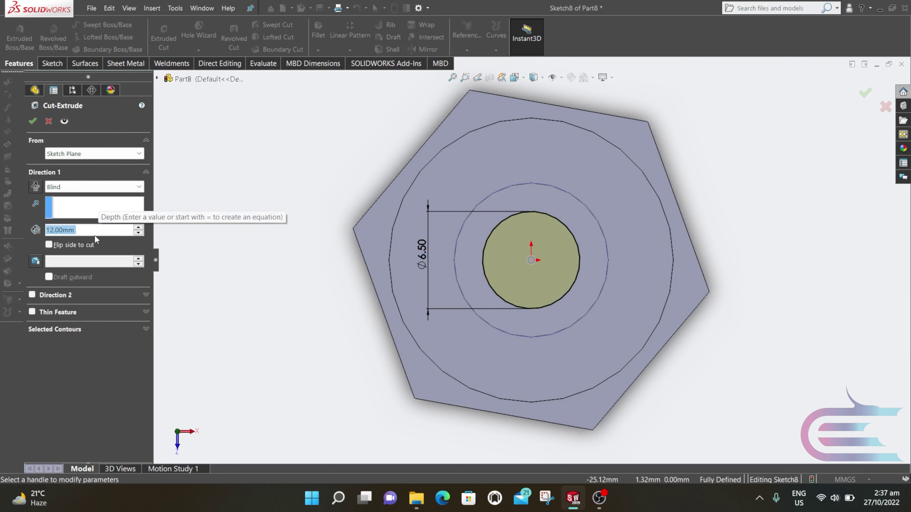
text(75)
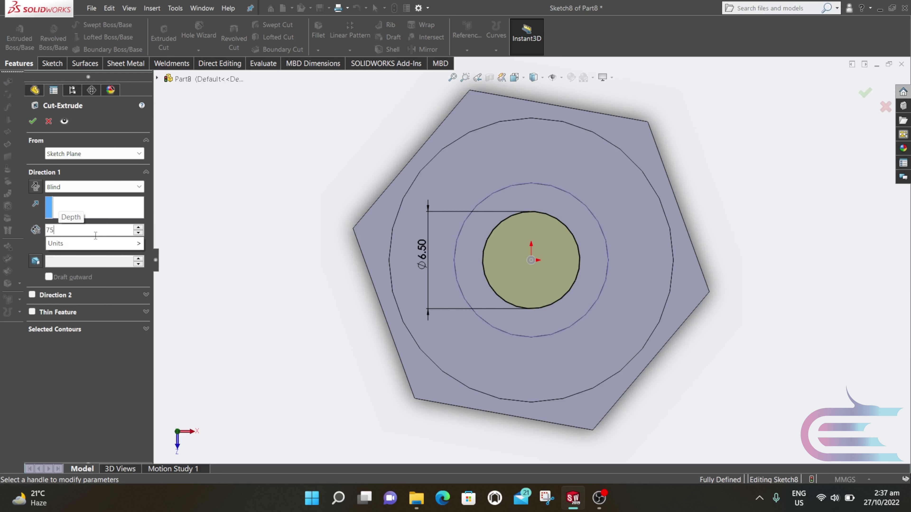
key(Return)
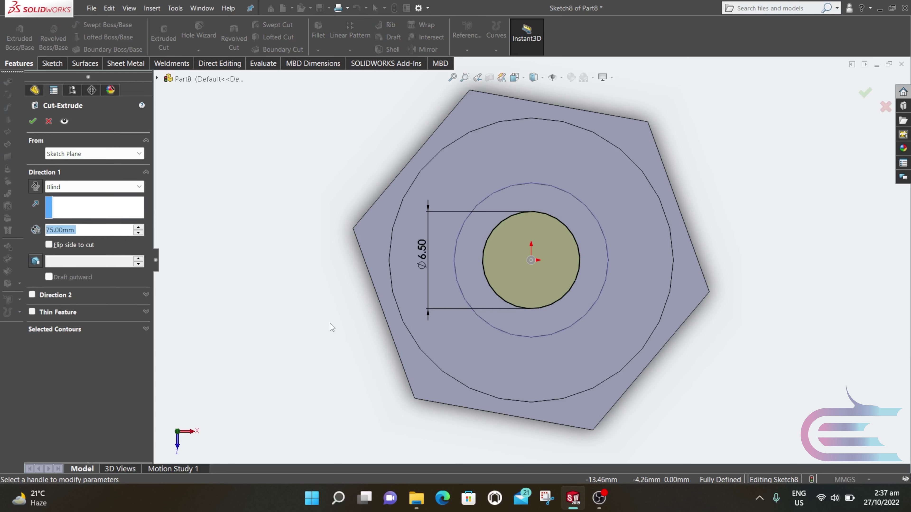
scroll(376, 329, up, 3)
middle_drag(375, 329, 411, 282)
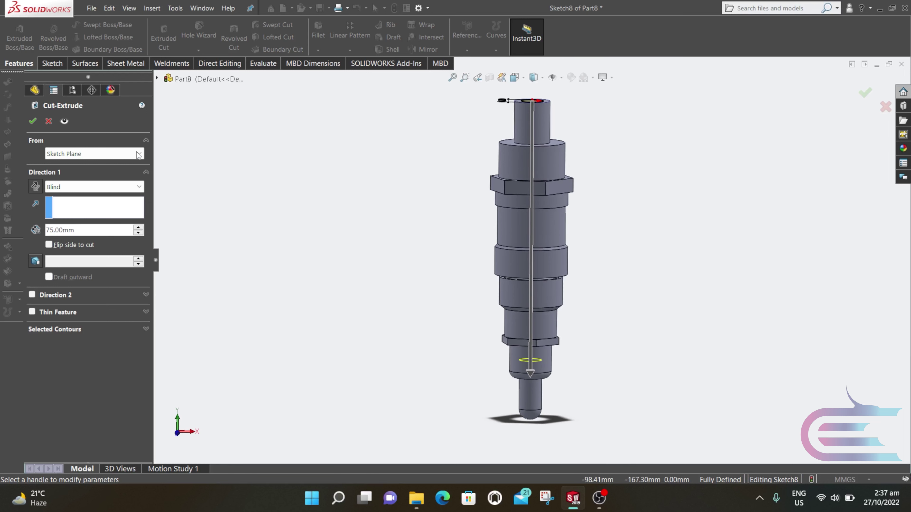
click(32, 122)
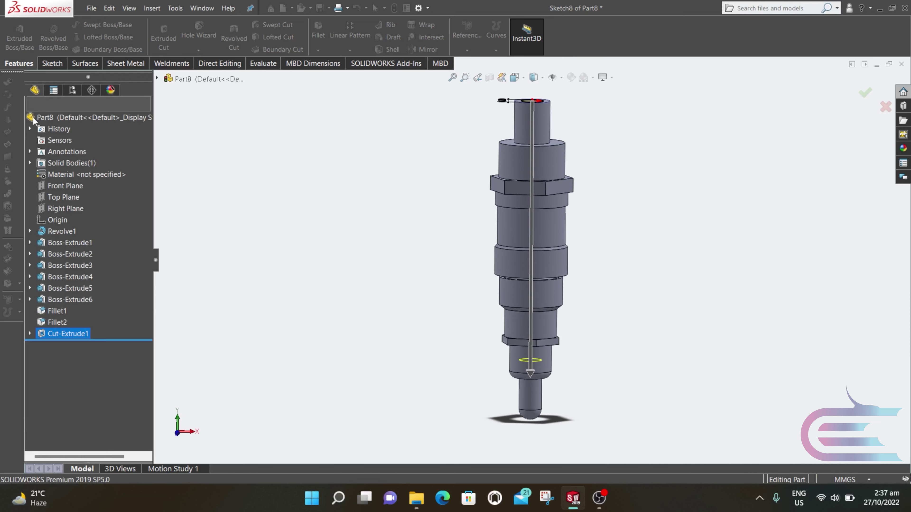
Turn the view to the part's bottom end face and start a new sketch on it.
middle_drag(372, 303, 383, 195)
scroll(530, 331, down, 3)
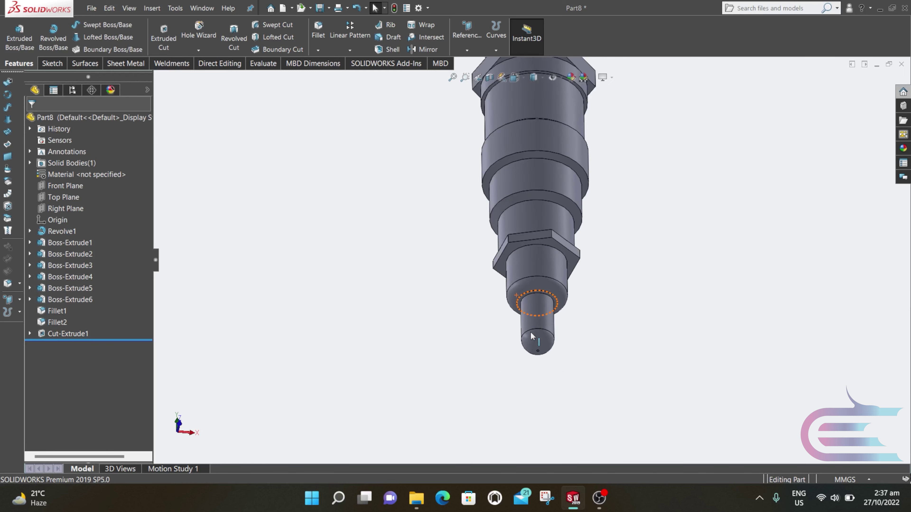
middle_drag(529, 332, 526, 280)
scroll(536, 329, down, 4)
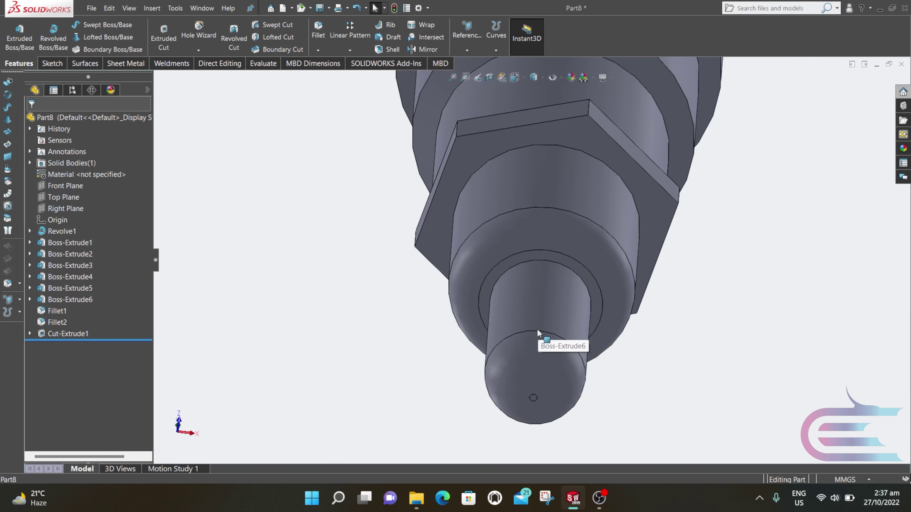
middle_drag(536, 330, 542, 267)
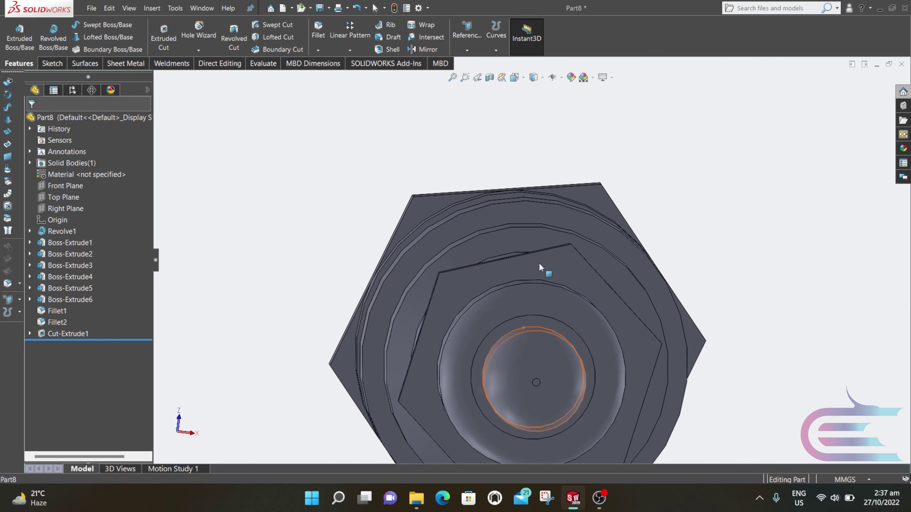
scroll(534, 387, down, 2)
scroll(533, 389, down, 1)
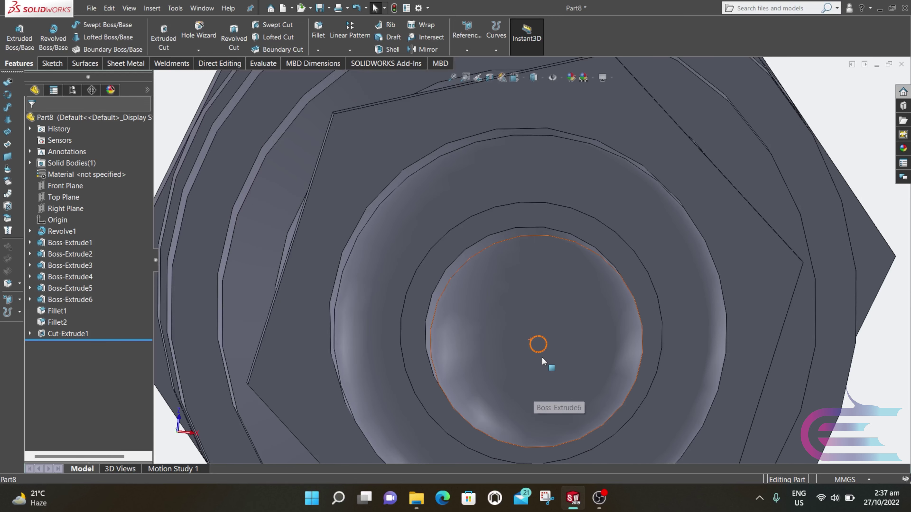
click(538, 346)
right_click(539, 346)
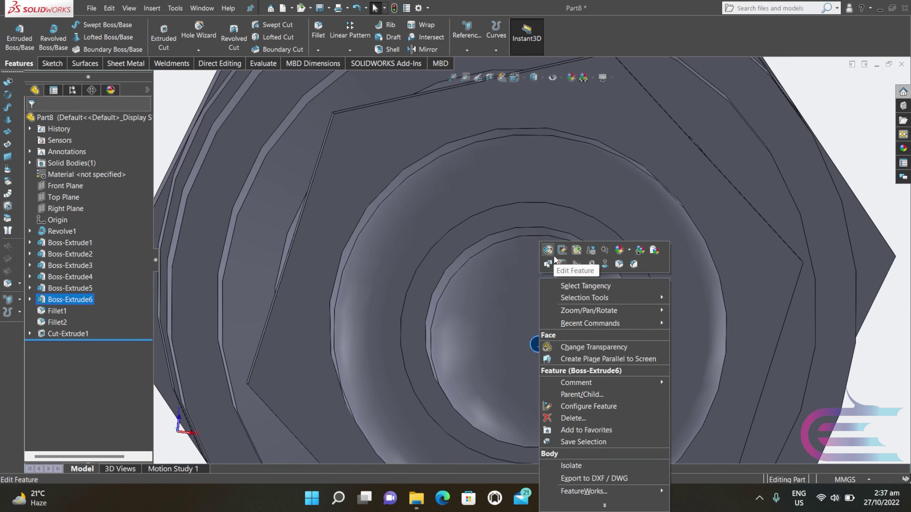
click(562, 261)
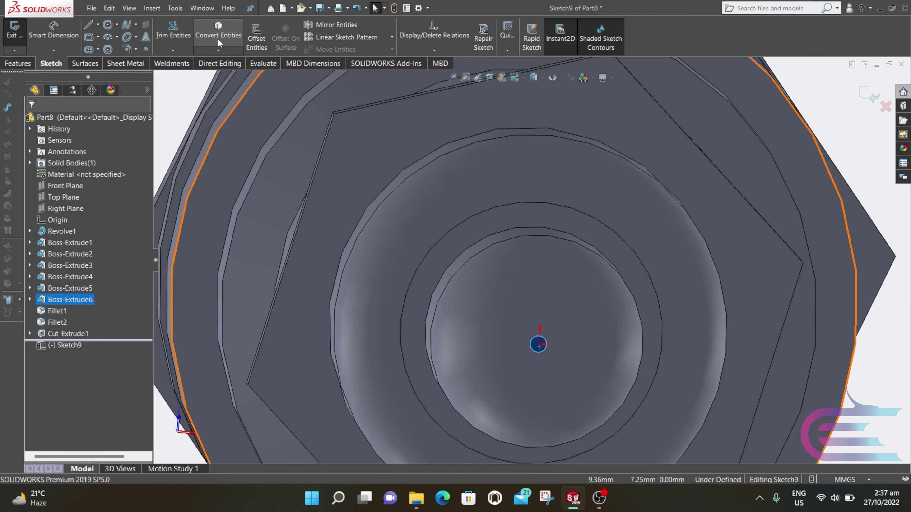
key(Escape)
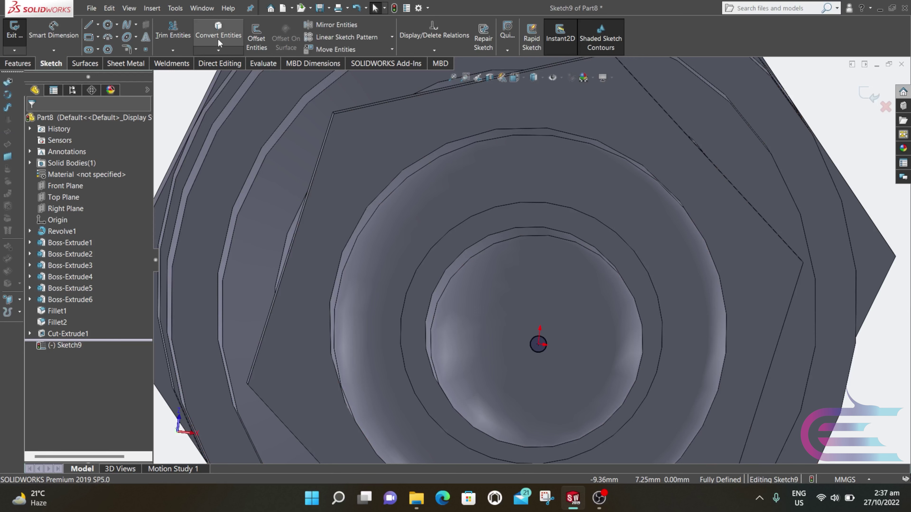
click(20, 63)
Extrude-cut the small tip circle Through All.
click(163, 41)
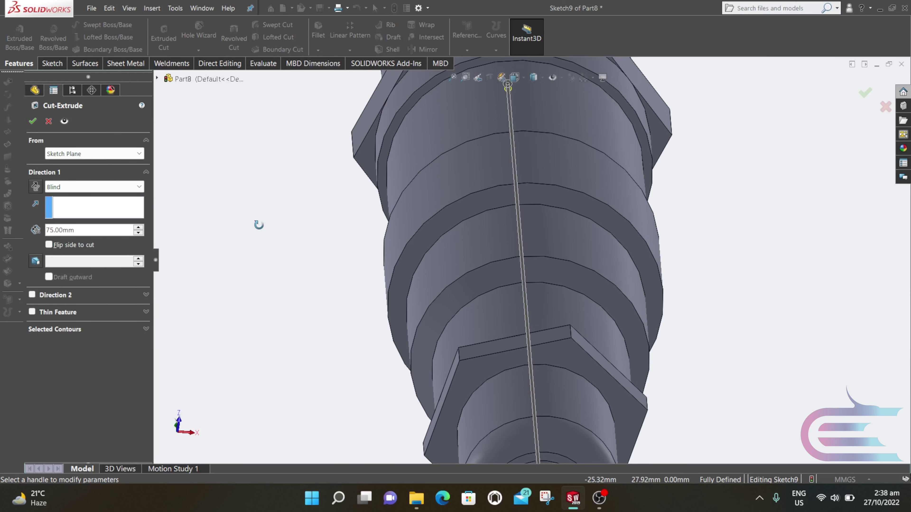
click(130, 187)
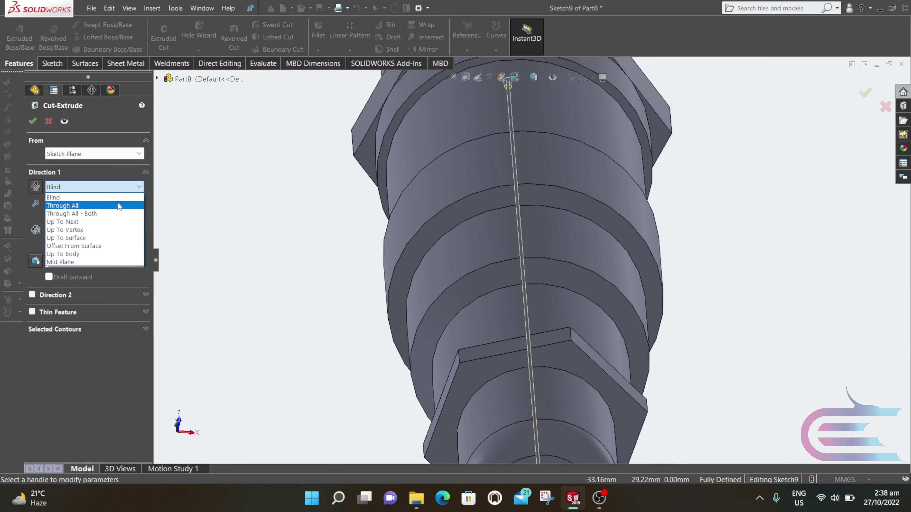
click(66, 203)
click(33, 121)
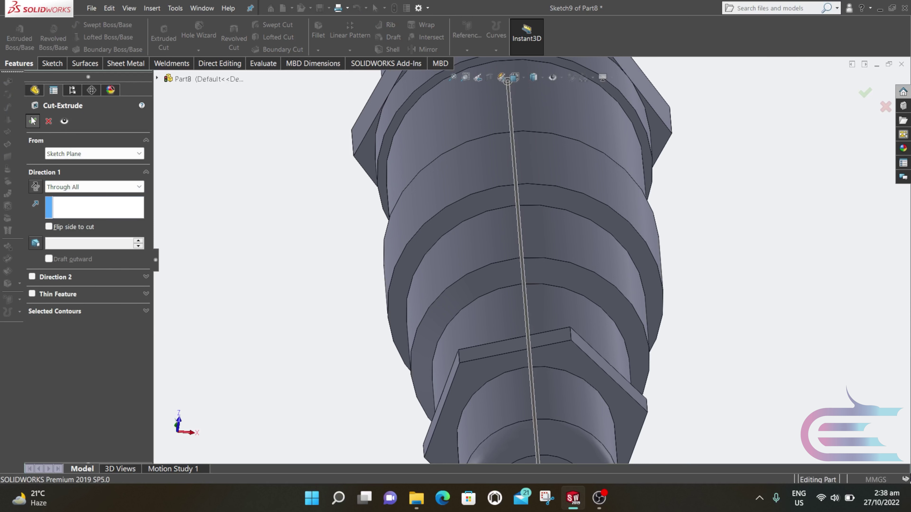
Start a new sketch on the top boss's end face.
scroll(413, 309, up, 5)
middle_drag(412, 309, 409, 375)
middle_drag(513, 210, 543, 381)
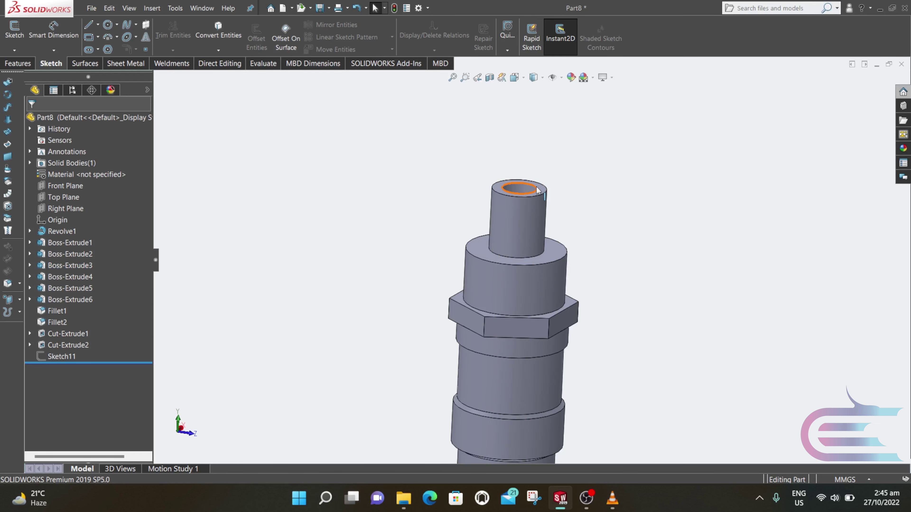
right_click(539, 188)
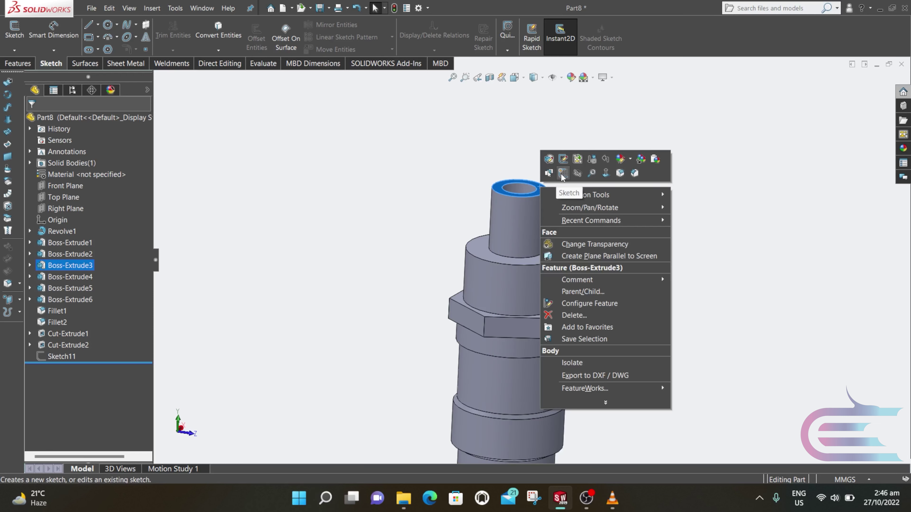
click(562, 174)
Convert the top face edge and create a helix: 1.00 mm pitch, 9 revolutions, 10.30 mm diameter.
click(222, 31)
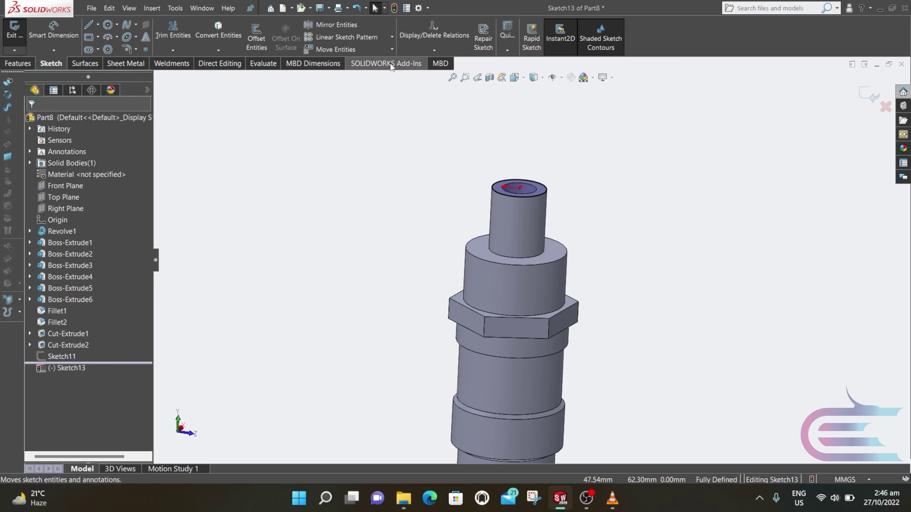
click(18, 63)
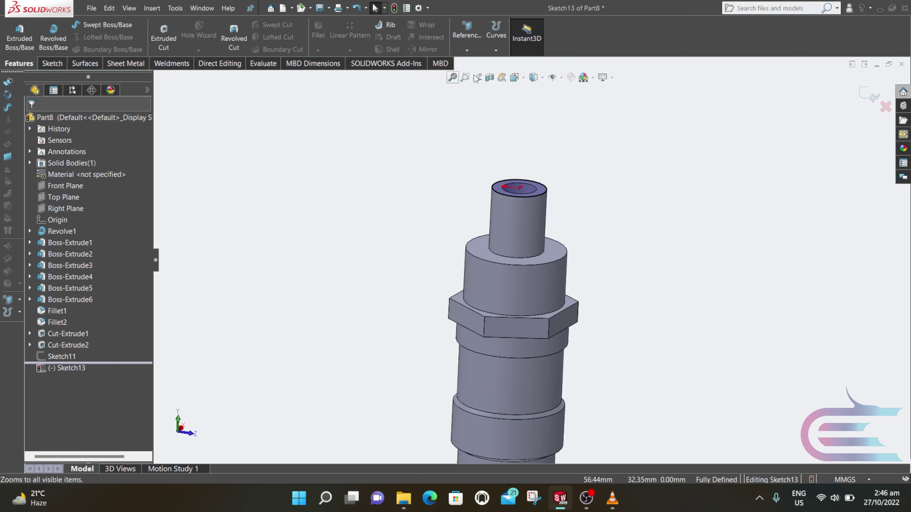
click(496, 50)
click(502, 75)
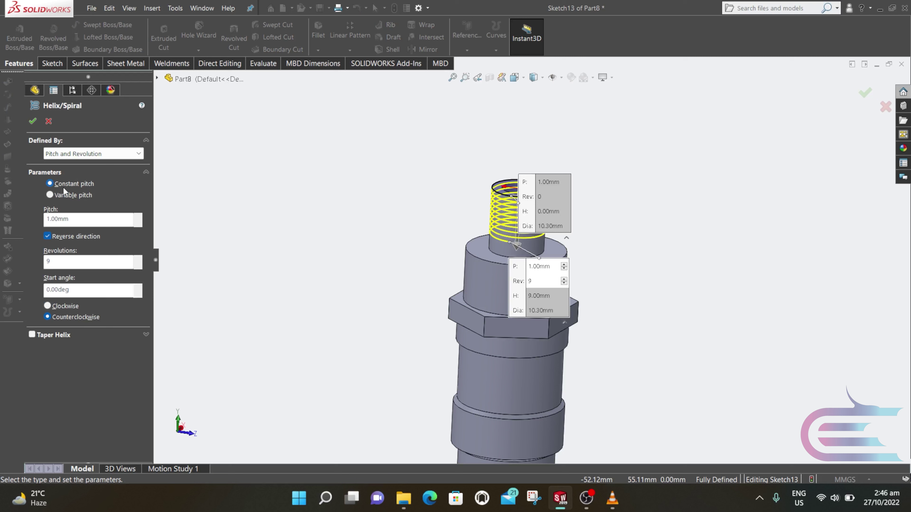
click(33, 121)
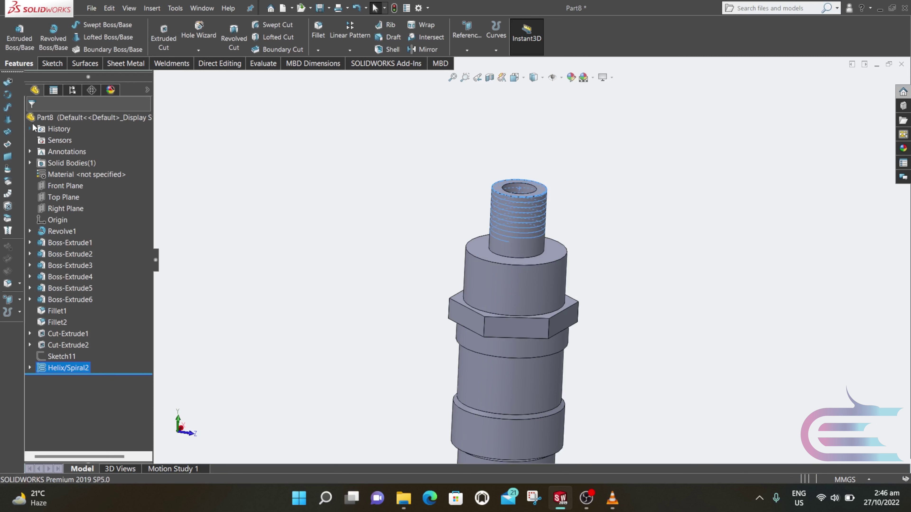
View the part normal to the Front Plane.
right_click(51, 182)
click(128, 184)
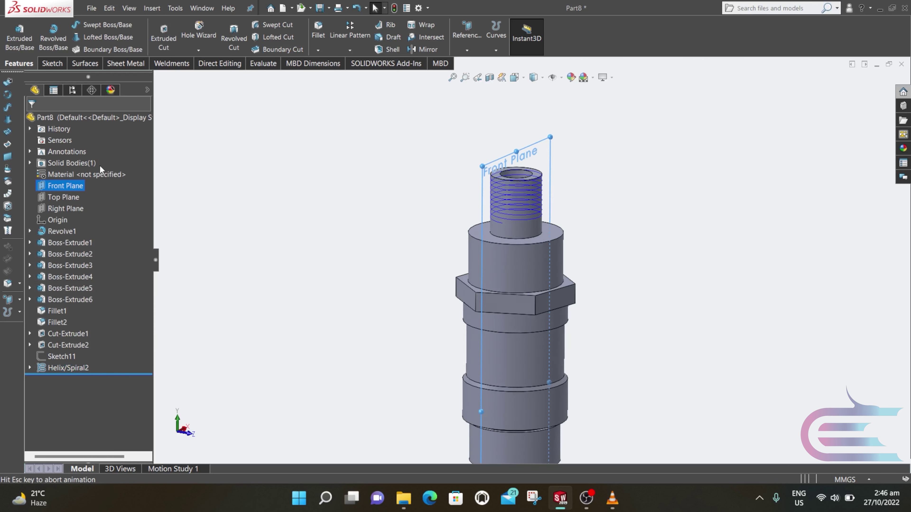
scroll(512, 172, down, 8)
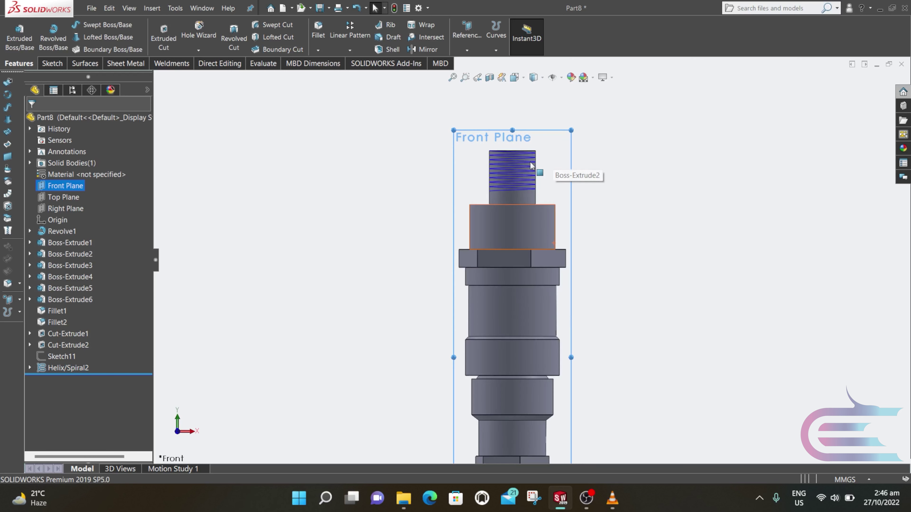
scroll(477, 165, down, 3)
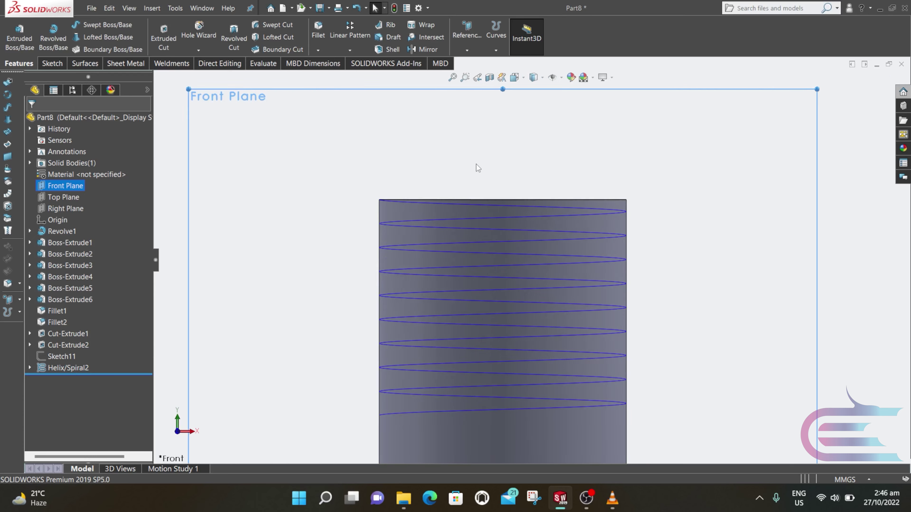
Sketch a short vertical line, an angled line, and a top-edge line at the boss's top corner.
click(52, 63)
click(89, 25)
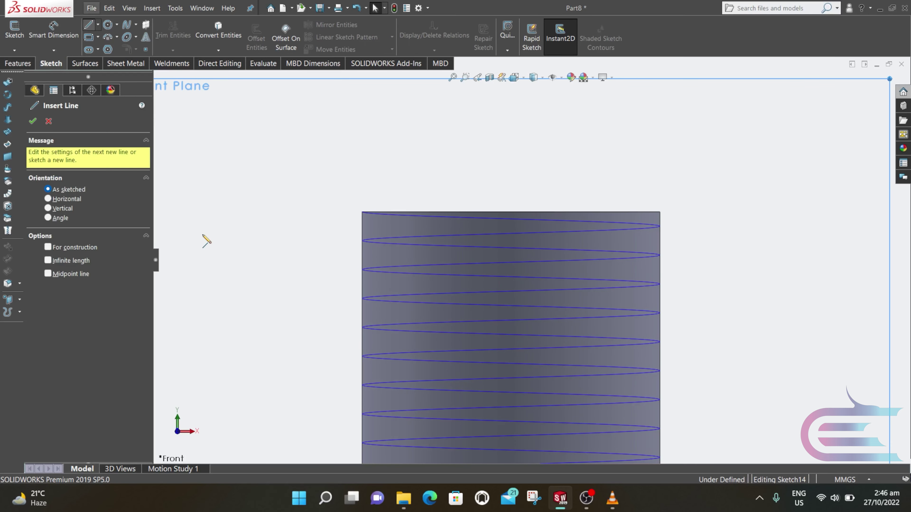
scroll(376, 226, down, 4)
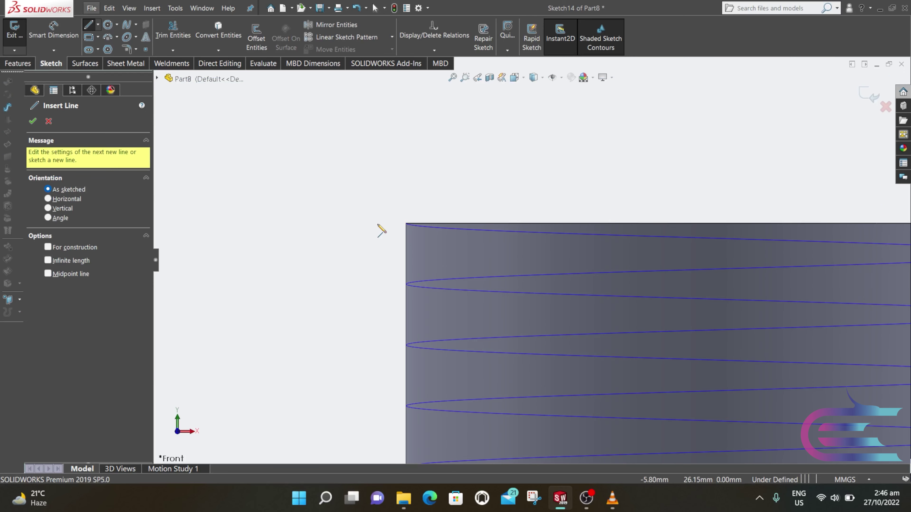
click(405, 223)
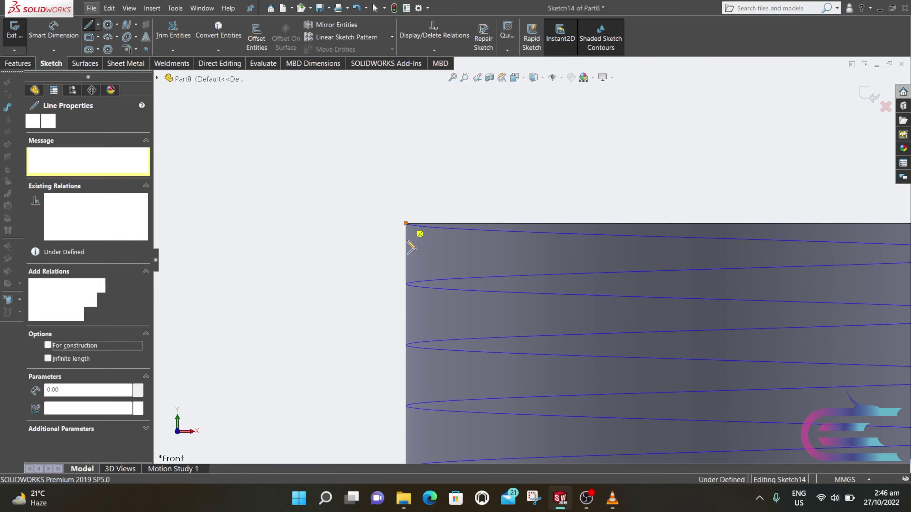
click(406, 250)
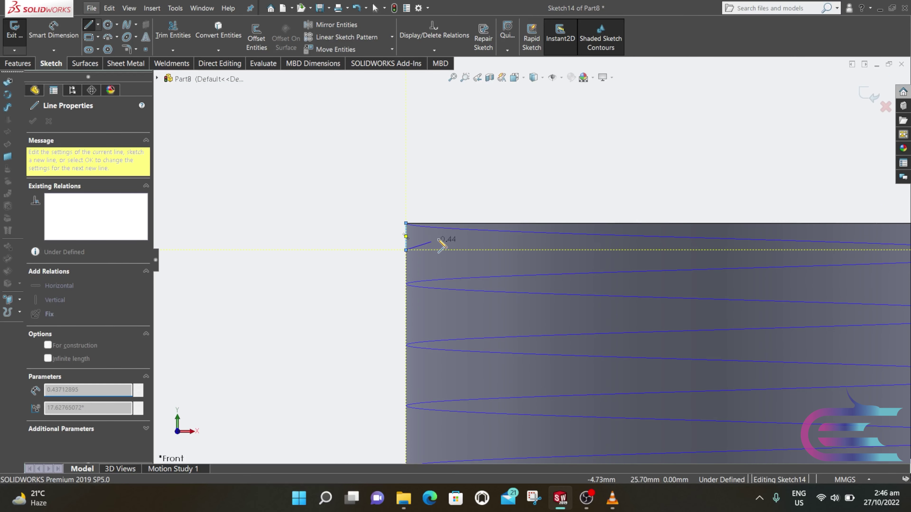
double_click(477, 223)
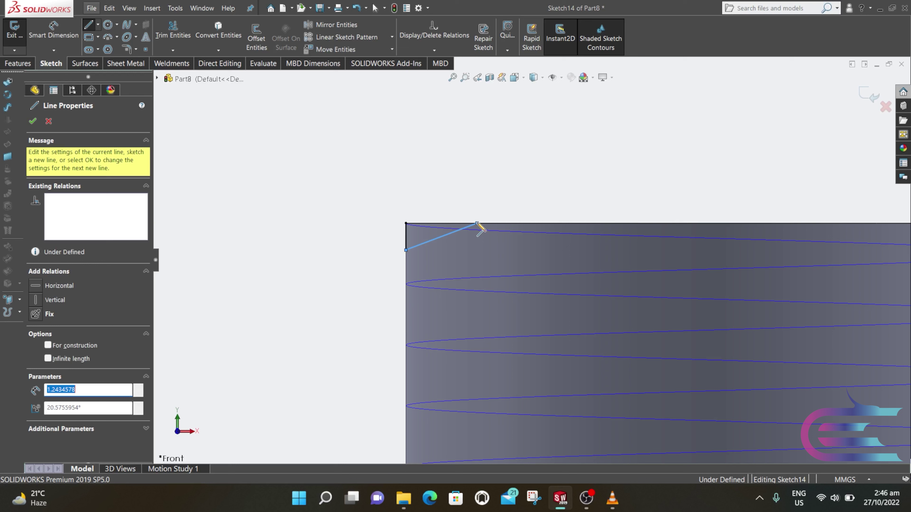
key(Escape)
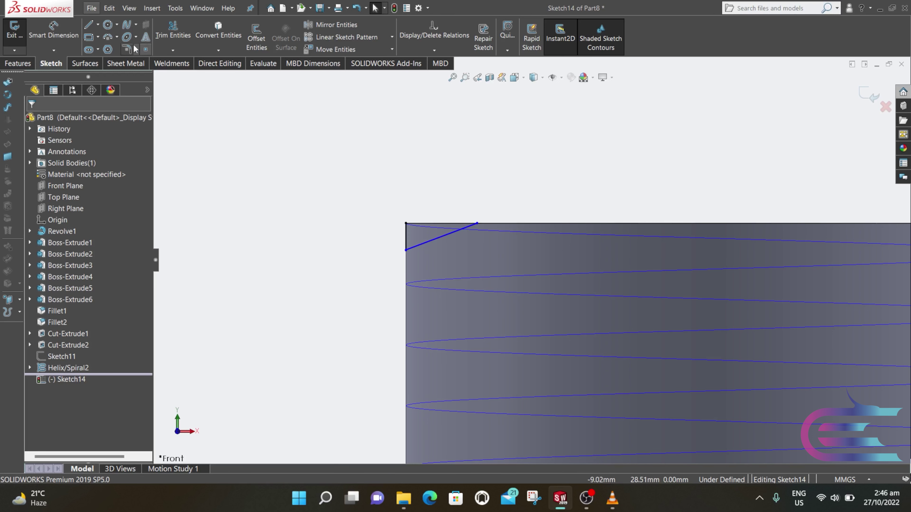
click(98, 24)
click(107, 35)
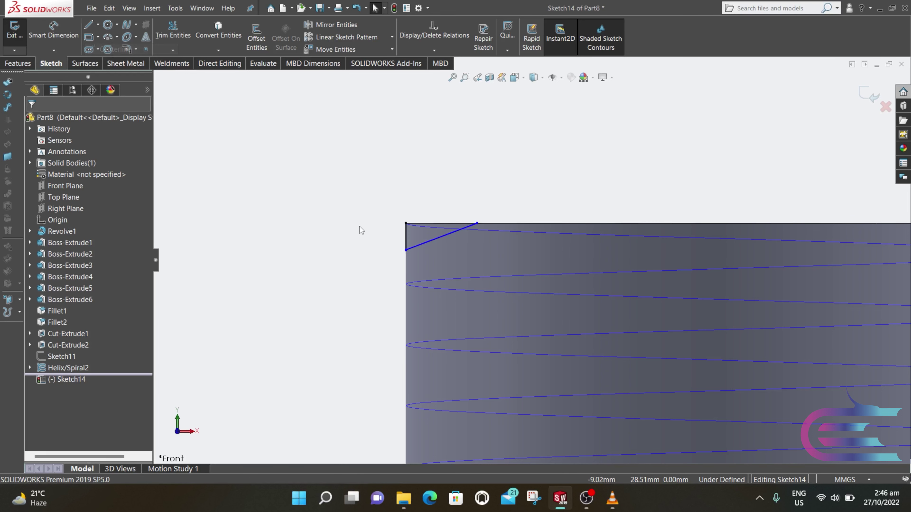
double_click(476, 223)
key(Escape)
click(53, 31)
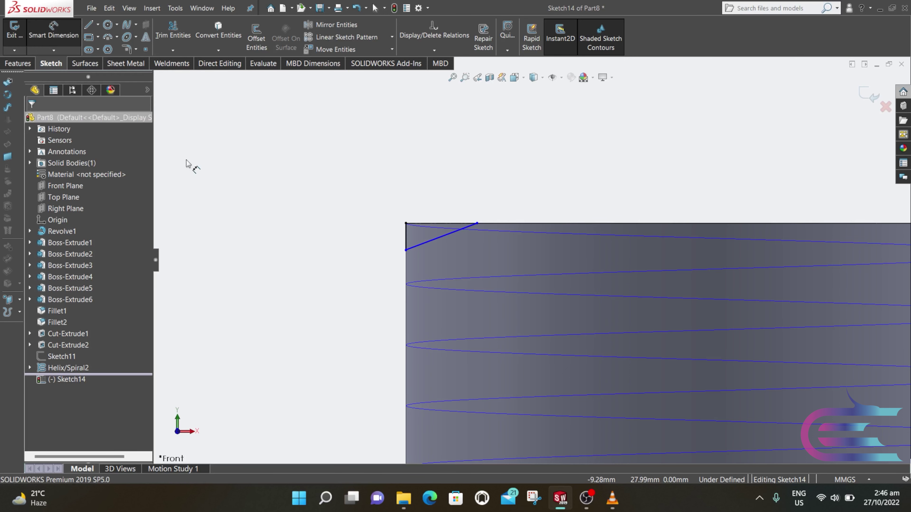
Dimension the profile's vertical line to 0.44 mm and its top width to 1 mm.
click(405, 239)
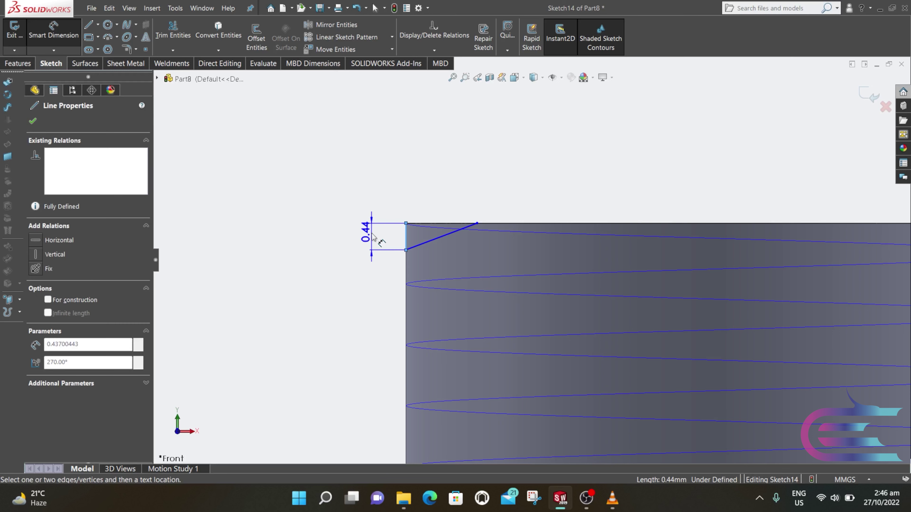
click(371, 237)
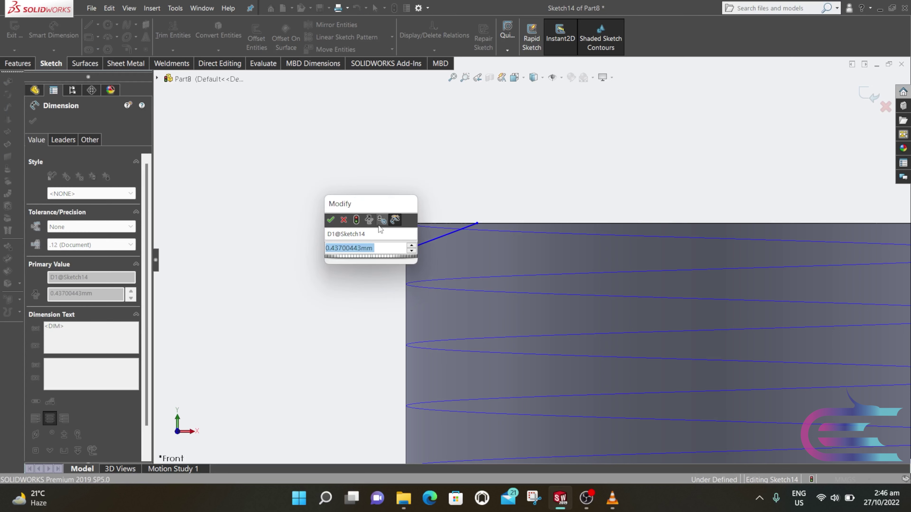
text(.44)
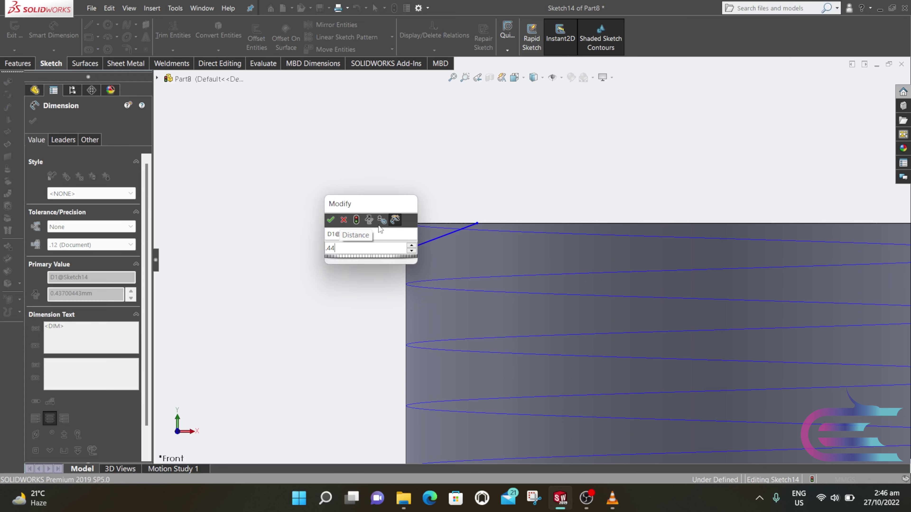
key(Return)
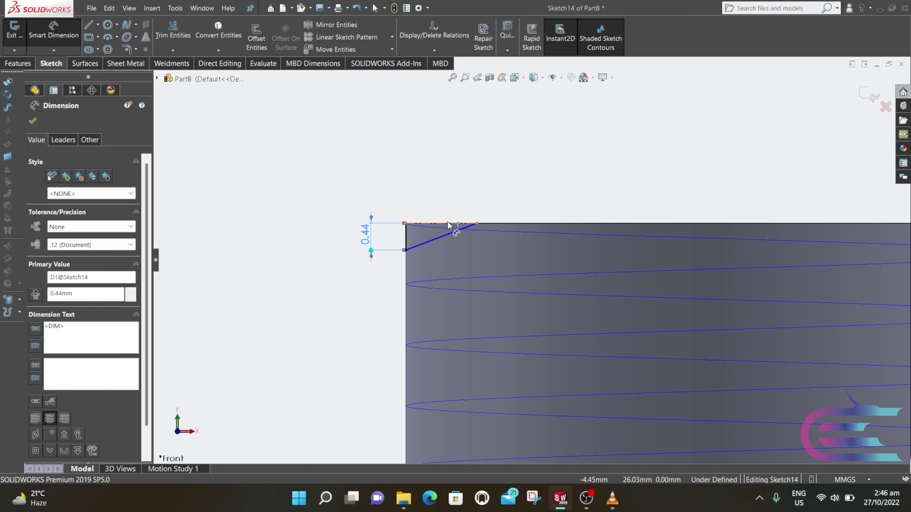
click(449, 226)
click(441, 195)
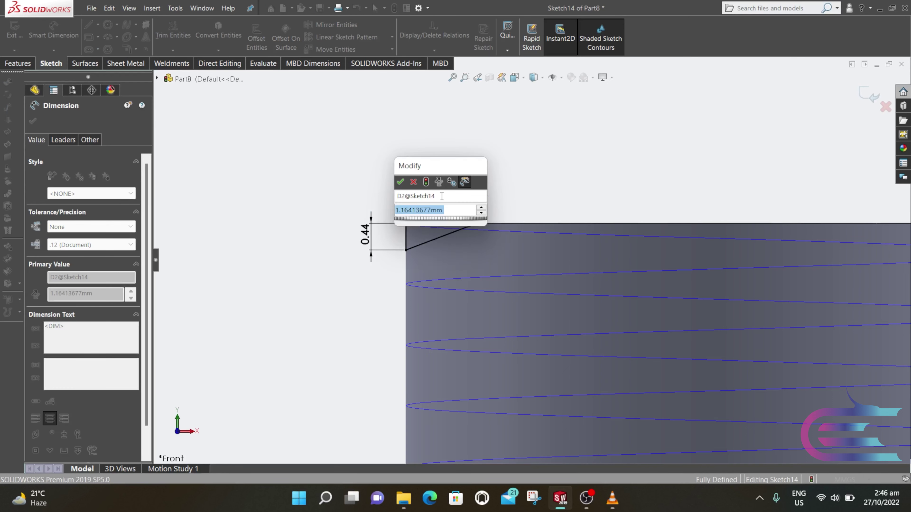
text(1)
key(Return)
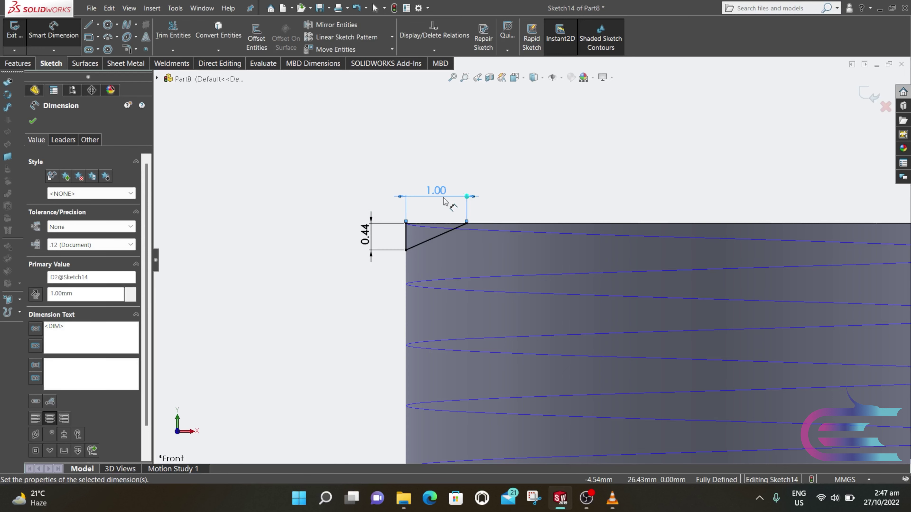
Mirror the vertical and slanted lines about the top line into a closed triangle.
click(343, 27)
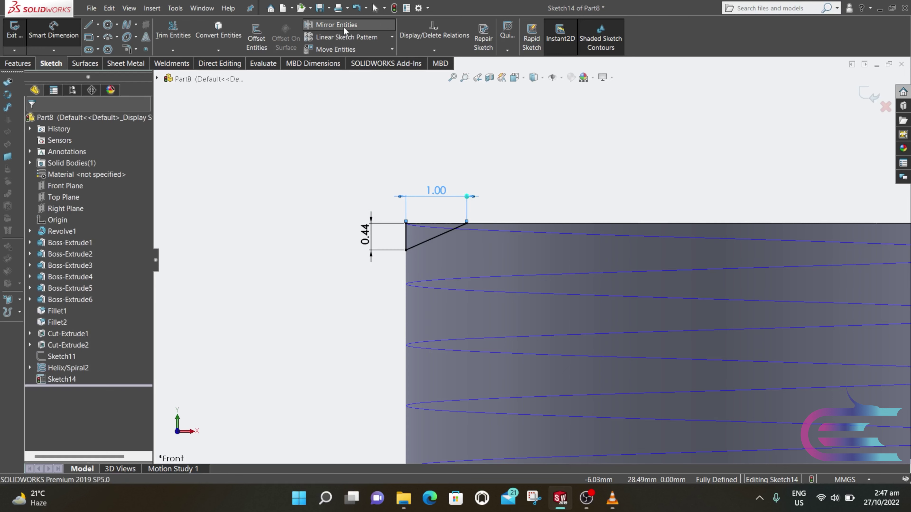
click(406, 234)
click(432, 238)
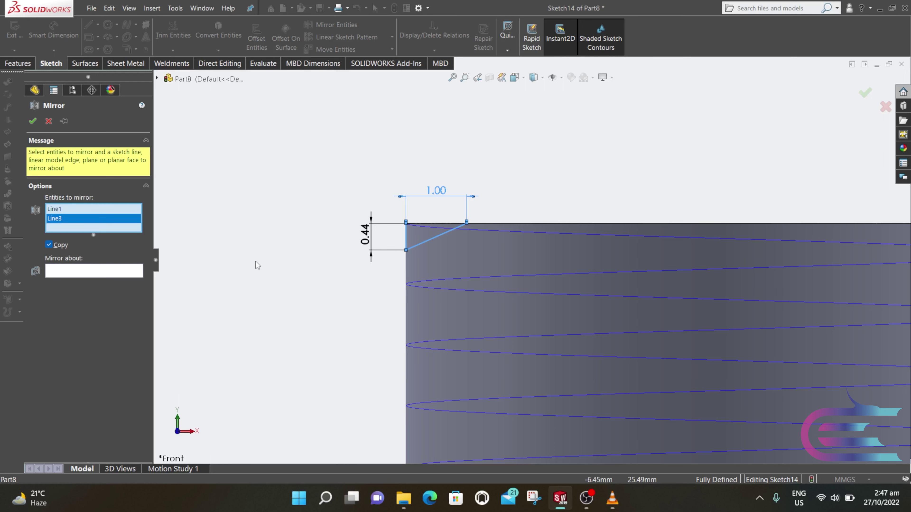
click(123, 273)
click(433, 224)
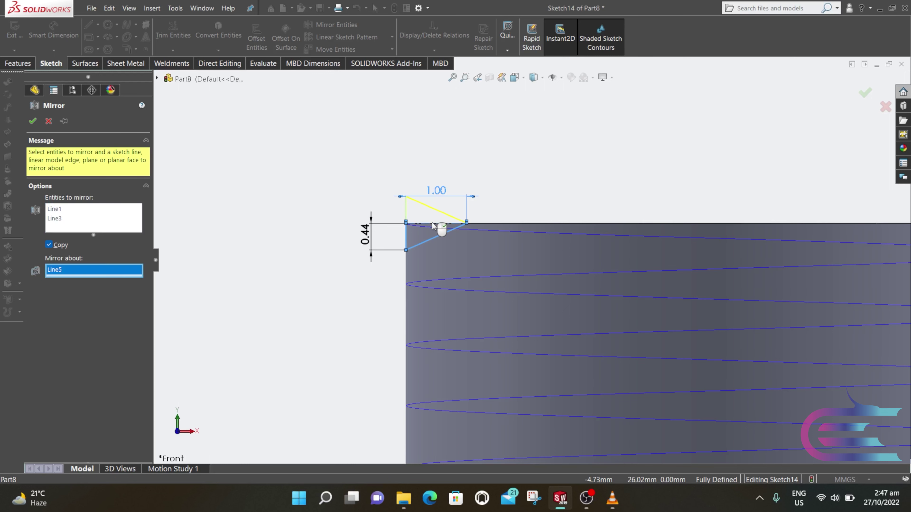
click(33, 121)
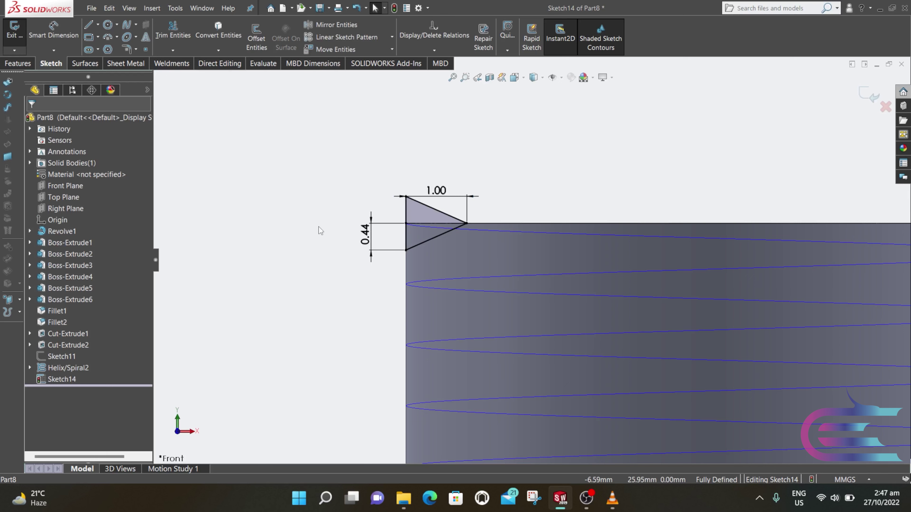
Exit the thread profile sketch Sketch14.
scroll(375, 230, up, 2)
scroll(487, 260, up, 5)
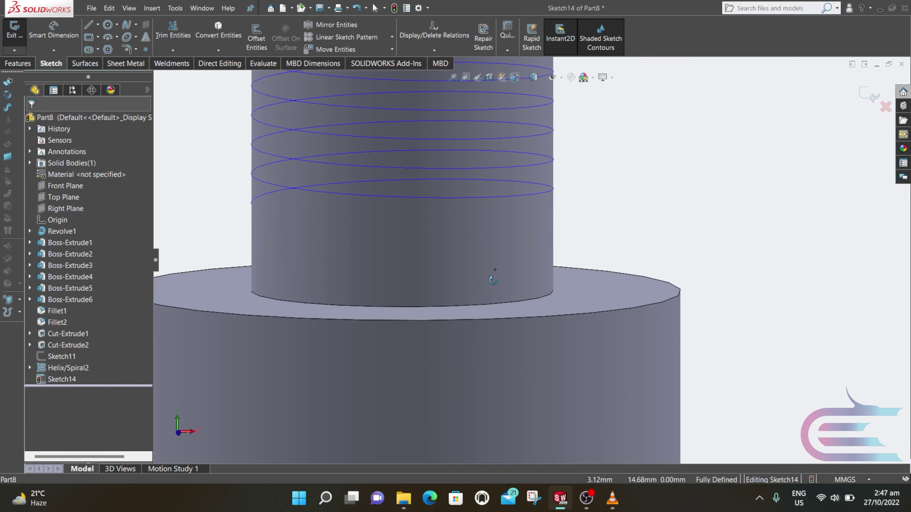
scroll(433, 186, down, 3)
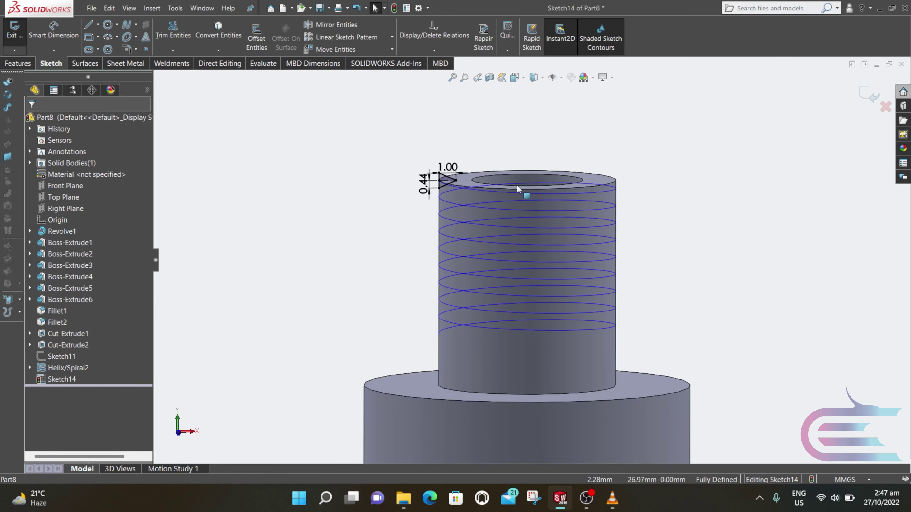
click(868, 95)
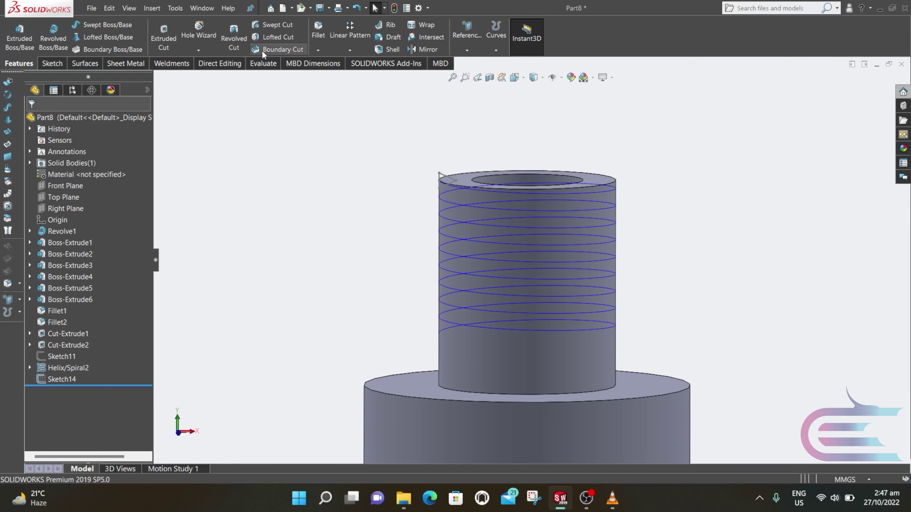
Swept-cut the thread using Sketch14 as the profile and Helix/Spiral2 as the path.
click(274, 22)
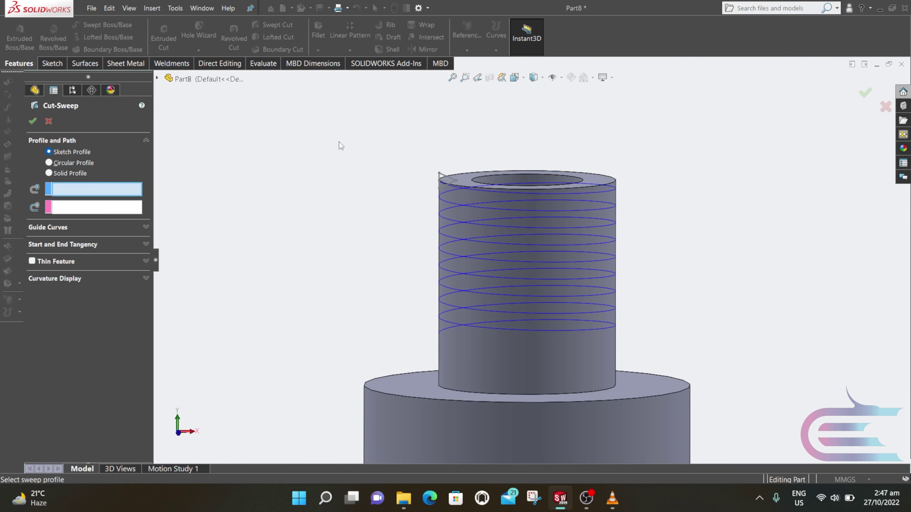
scroll(456, 190, down, 4)
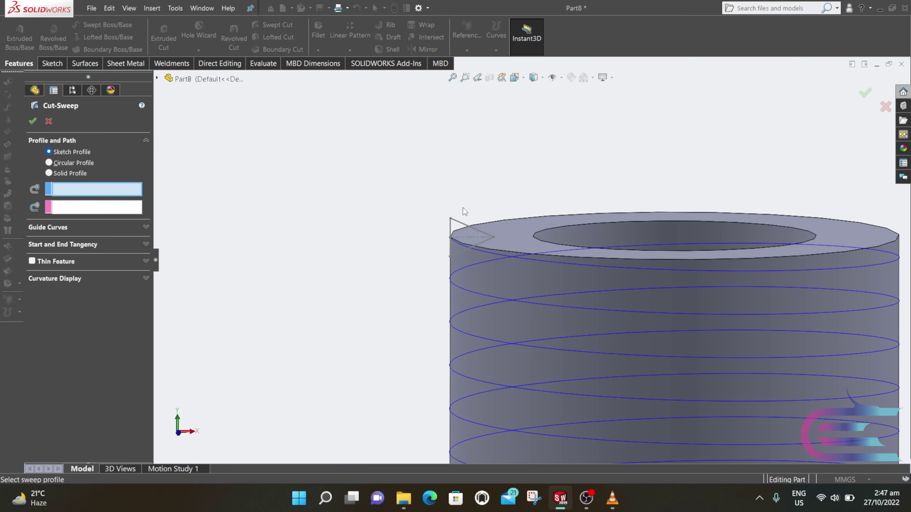
click(479, 244)
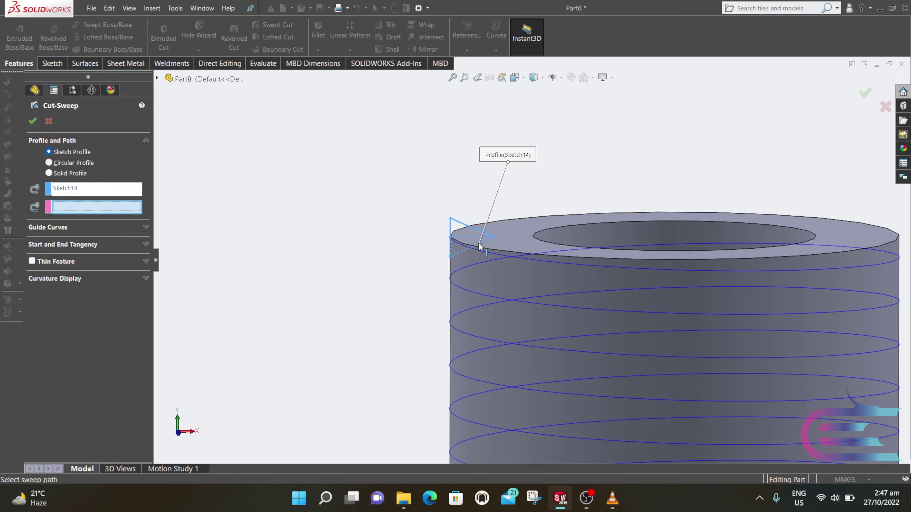
click(519, 259)
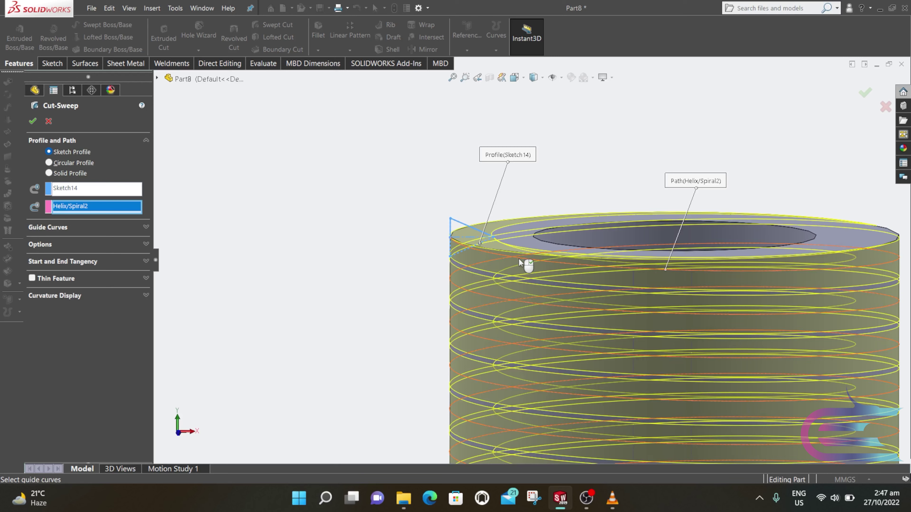
scroll(520, 263, up, 3)
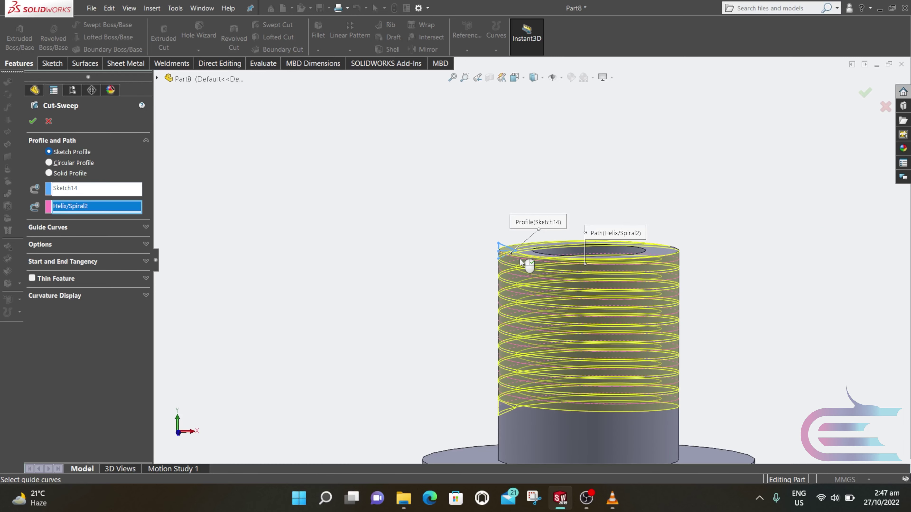
scroll(520, 262, up, 3)
scroll(532, 261, up, 2)
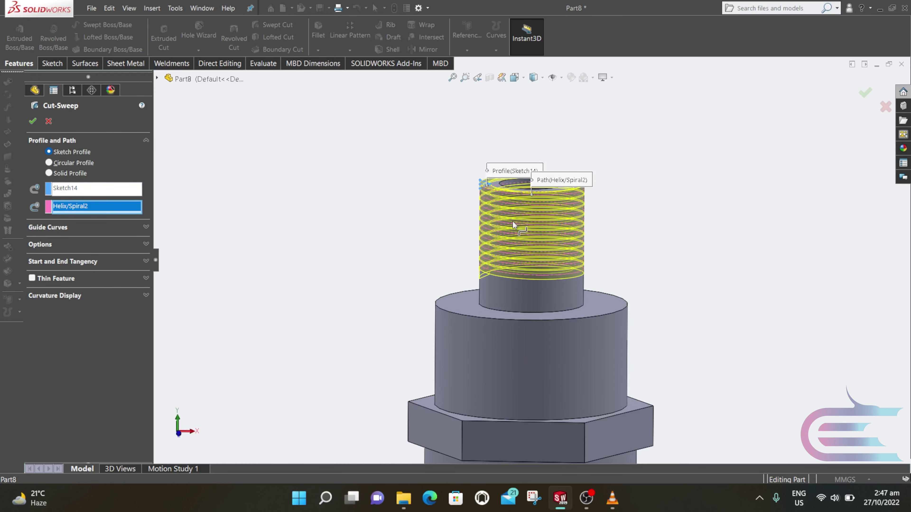
scroll(513, 226, up, 2)
scroll(518, 221, up, 2)
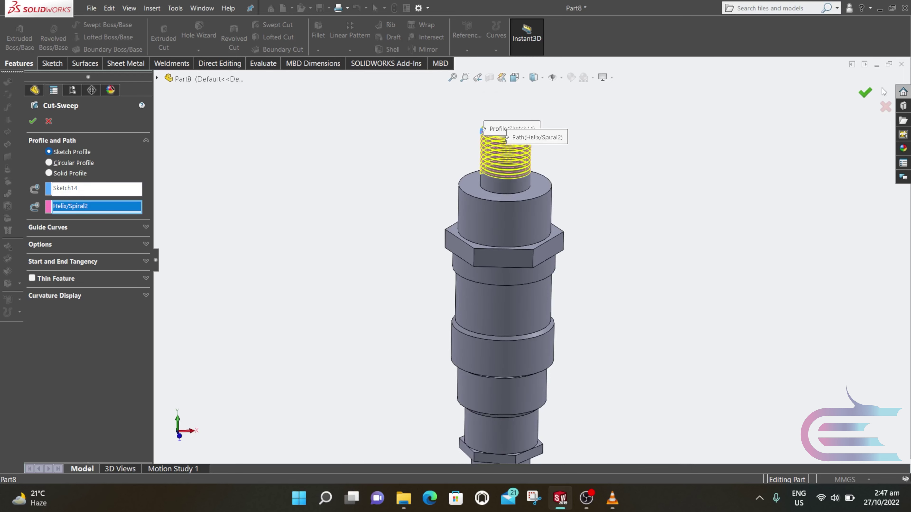
click(865, 93)
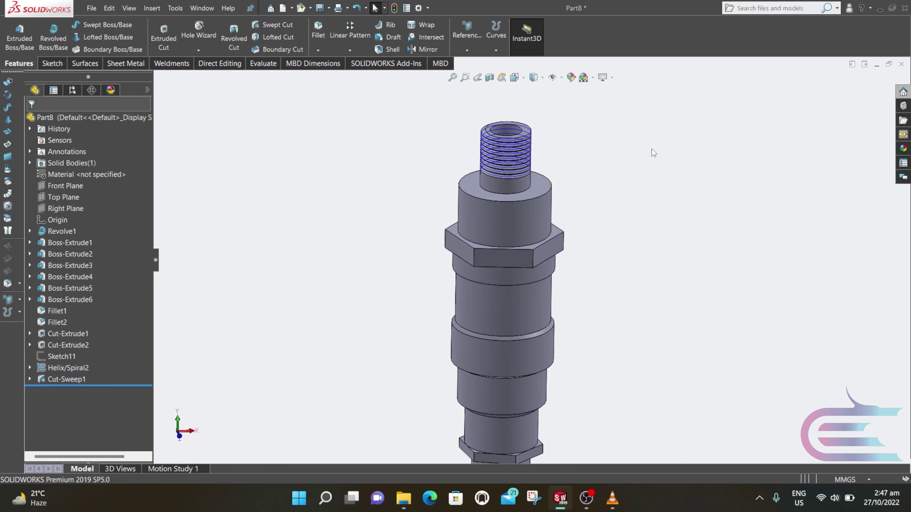
Hide Helix/Spiral2 and inspect the cut thread on the top pin.
right_click(60, 369)
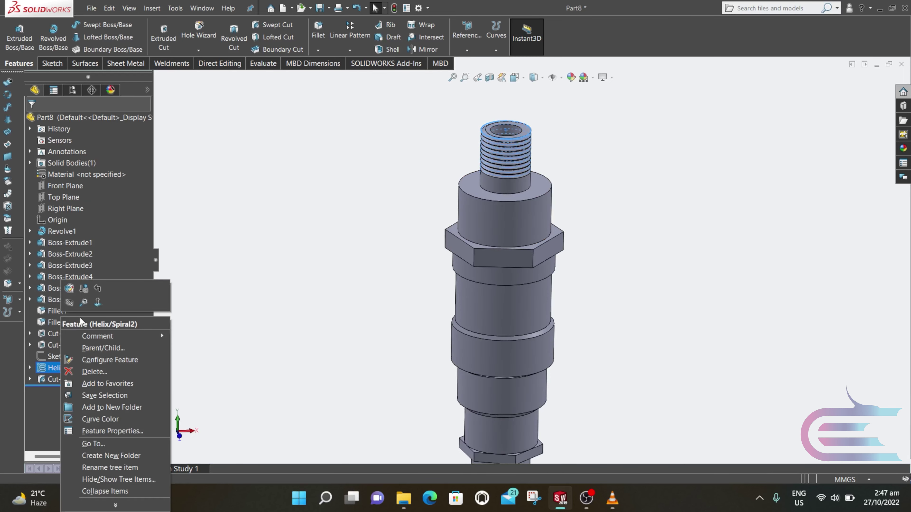
click(70, 304)
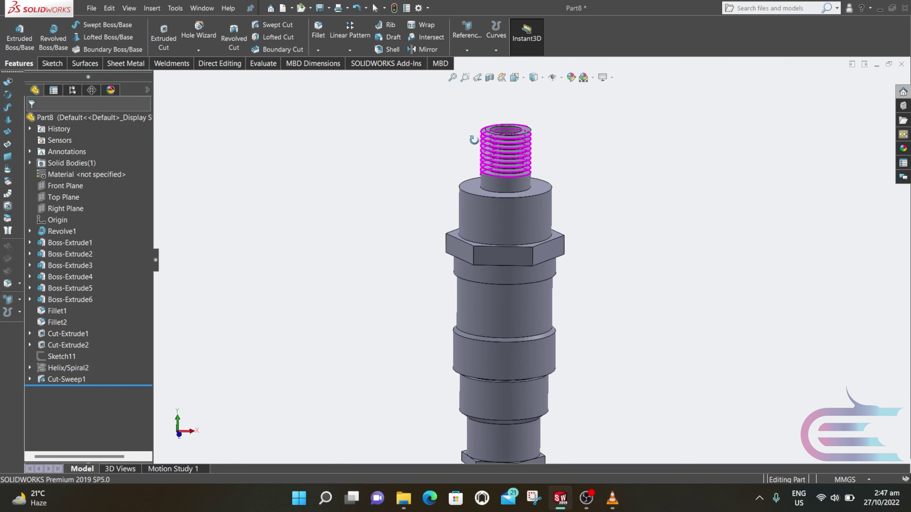
scroll(501, 145, down, 5)
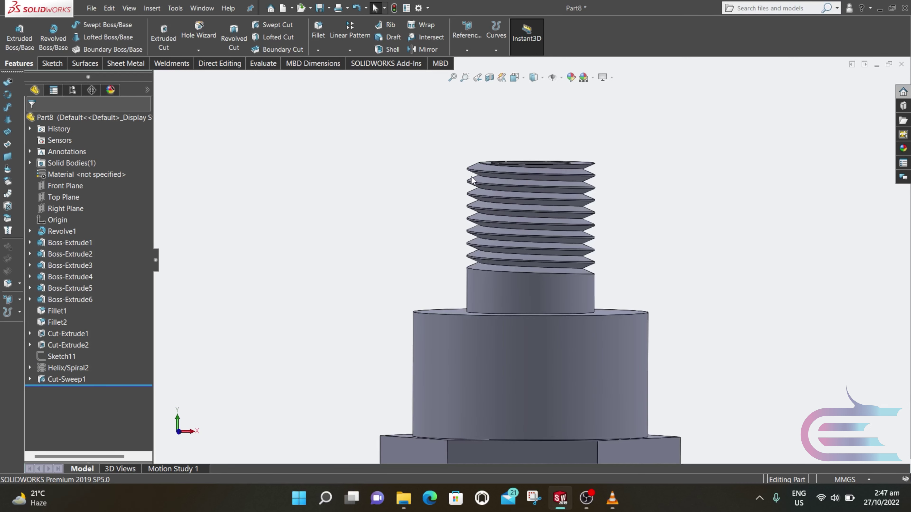
click(472, 179)
middle_drag(433, 179, 493, 192)
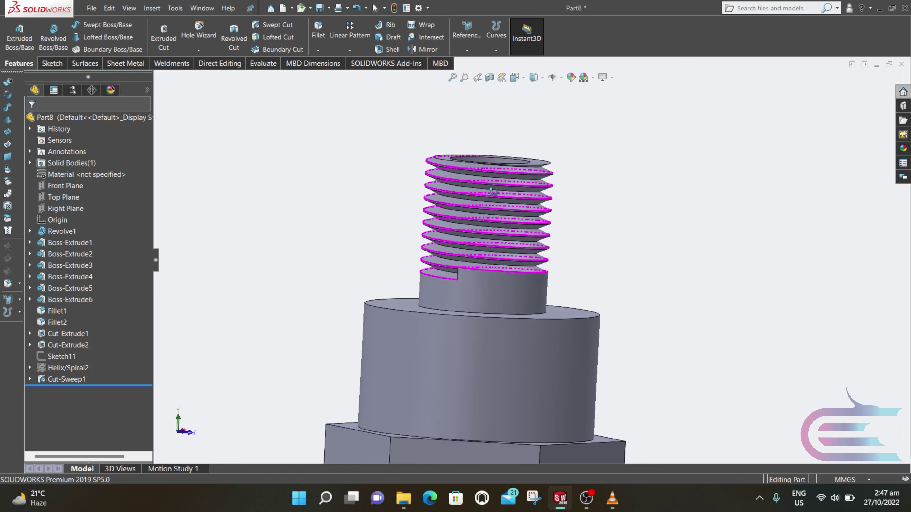
scroll(493, 192, up, 10)
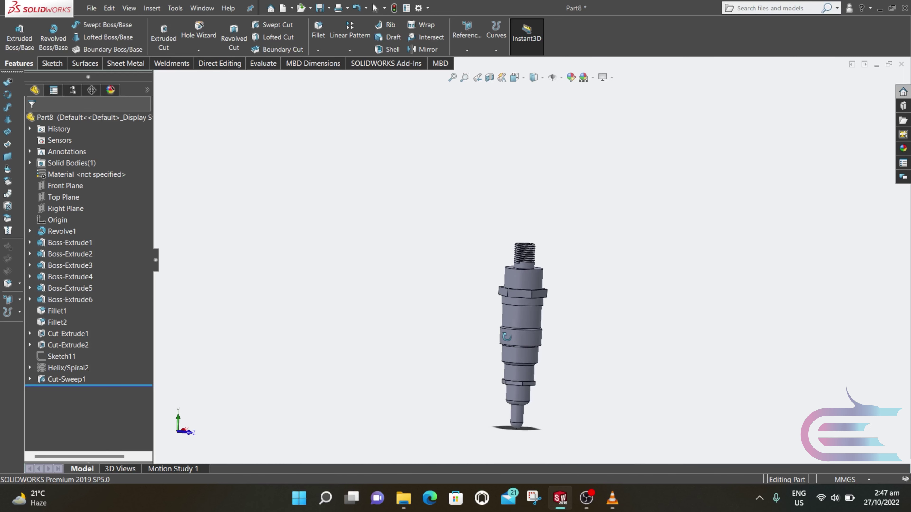
scroll(529, 360, down, 6)
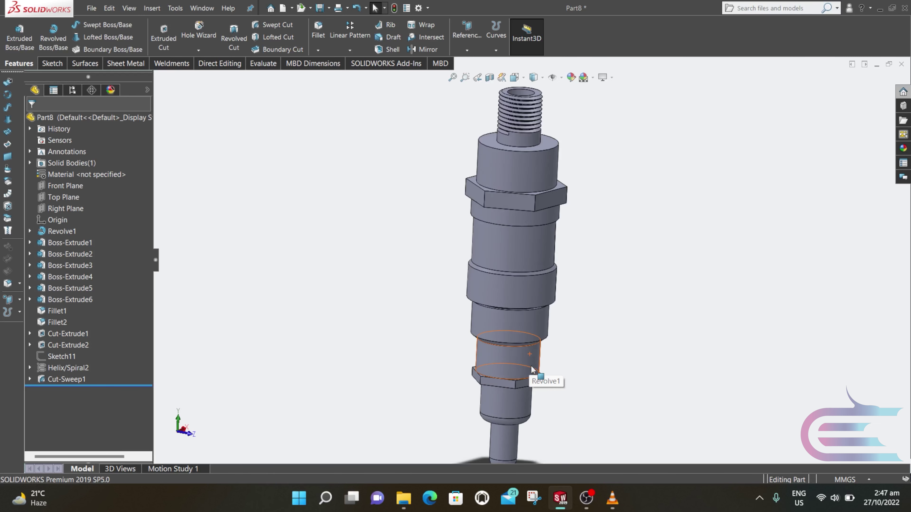
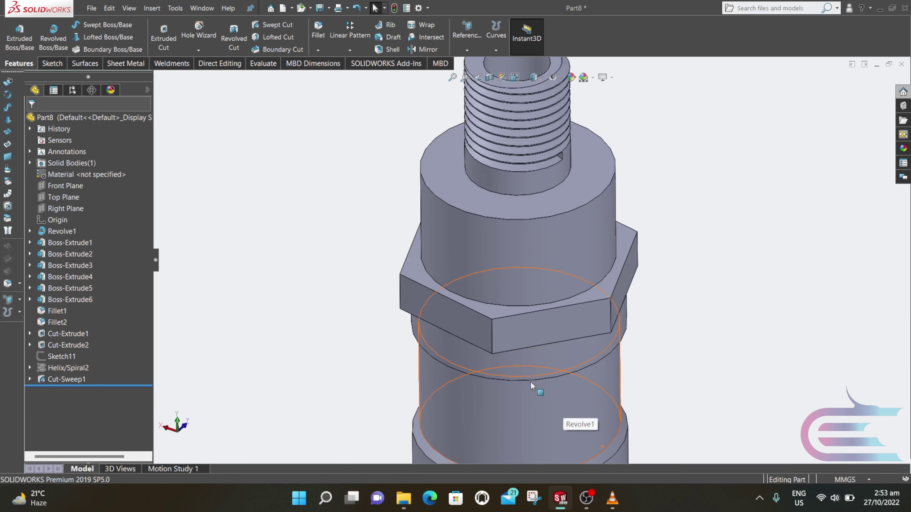
Round the cylinder's top edge above the hex with a 3 mm FilletXpert fillet (Fillet3).
click(495, 220)
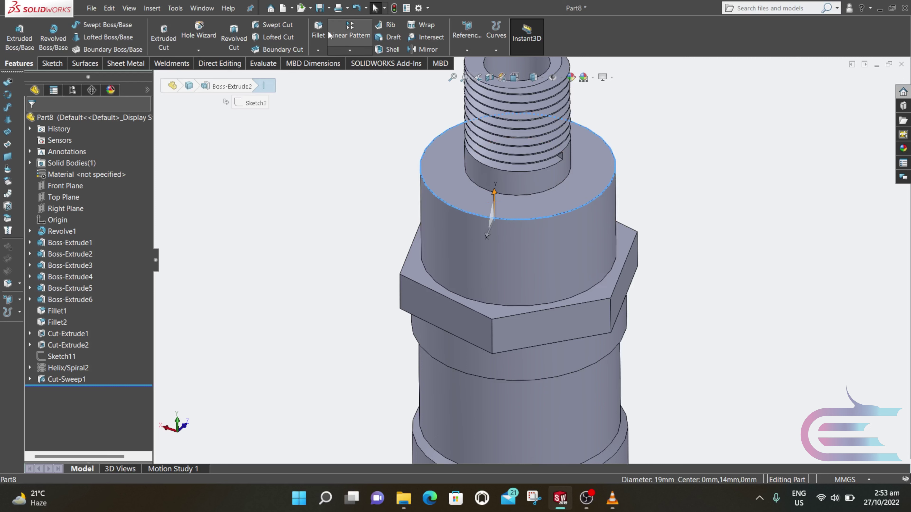
click(318, 30)
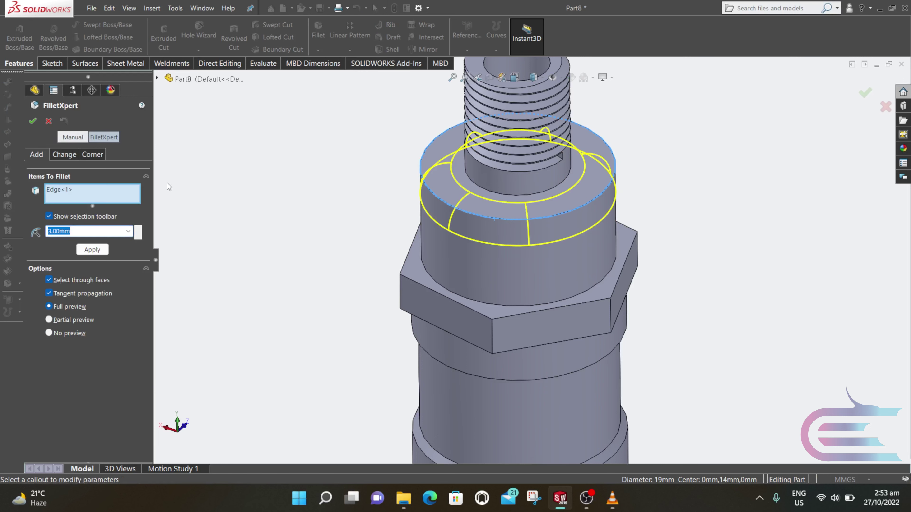
click(95, 250)
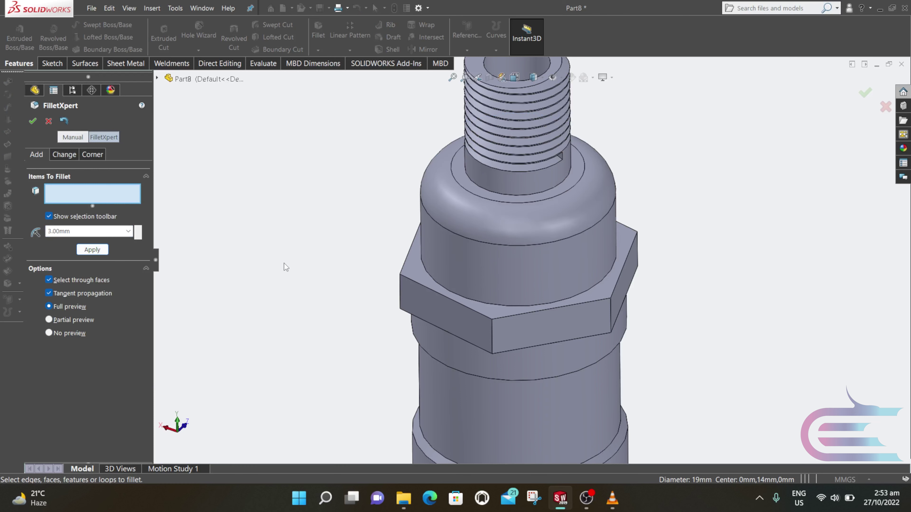
click(33, 122)
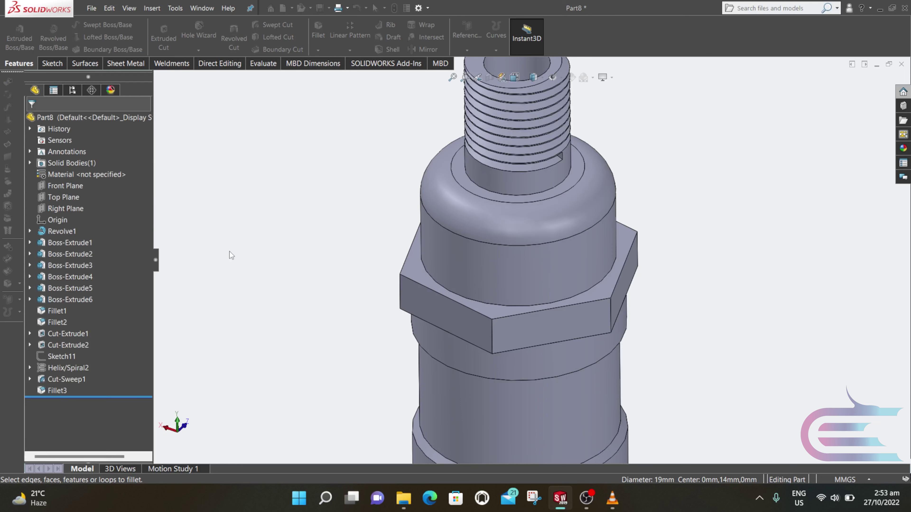
Sketch a centred R10.47 circle on the hex nut's top face.
right_click(416, 273)
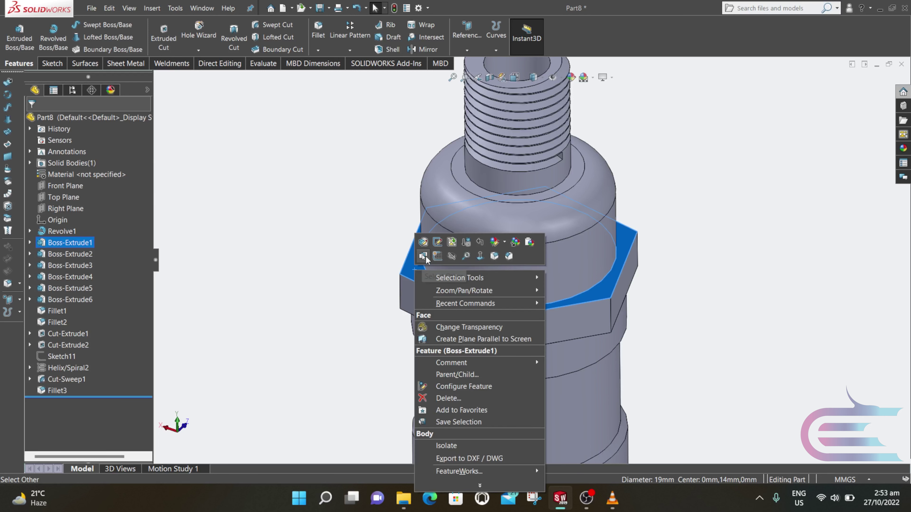
click(437, 242)
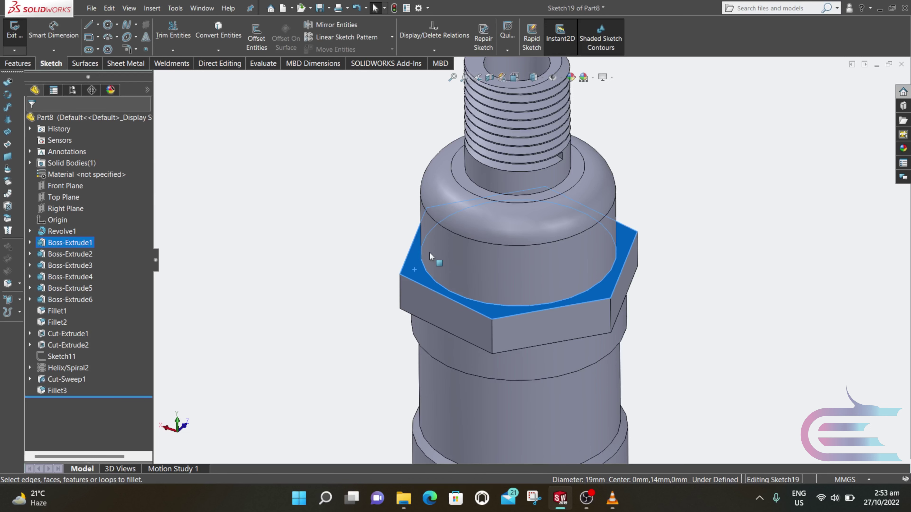
click(107, 24)
click(516, 253)
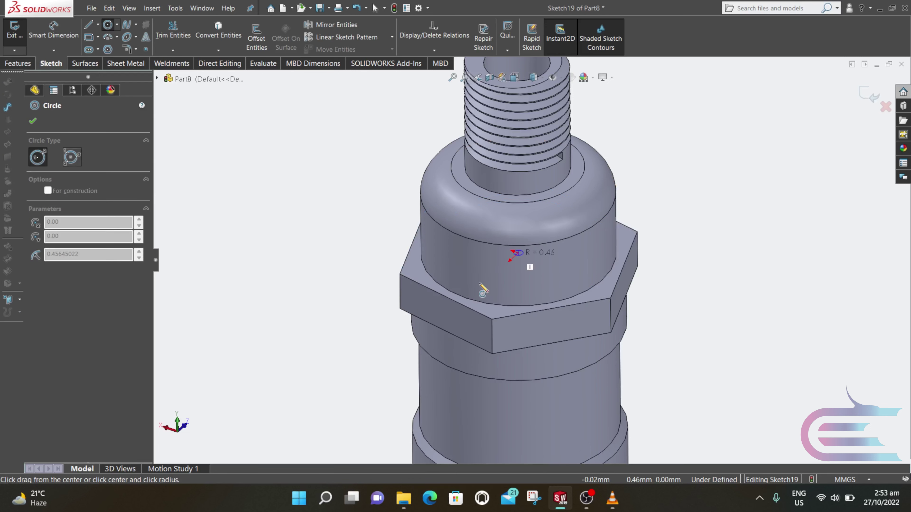
click(447, 298)
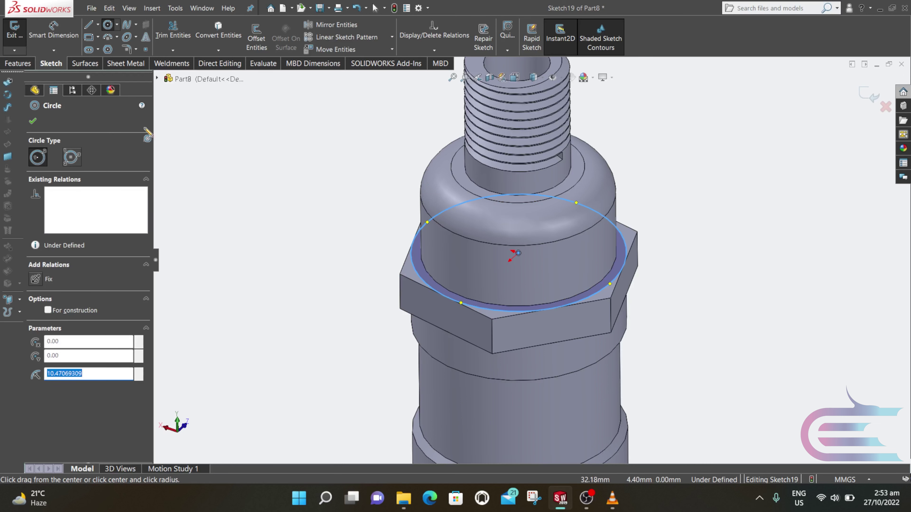
Extrude-cut outside the circle, 10 mm deep with a 70° draft (Cut-Extrude6).
click(10, 65)
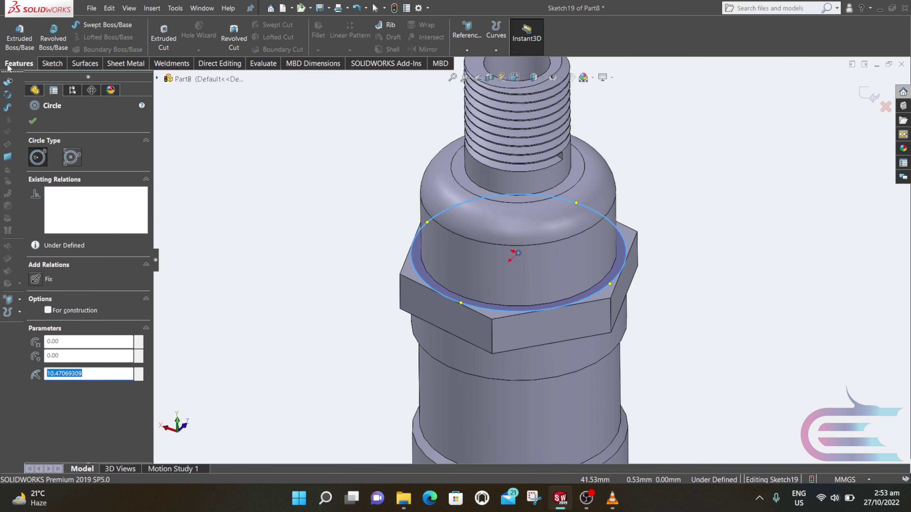
click(160, 39)
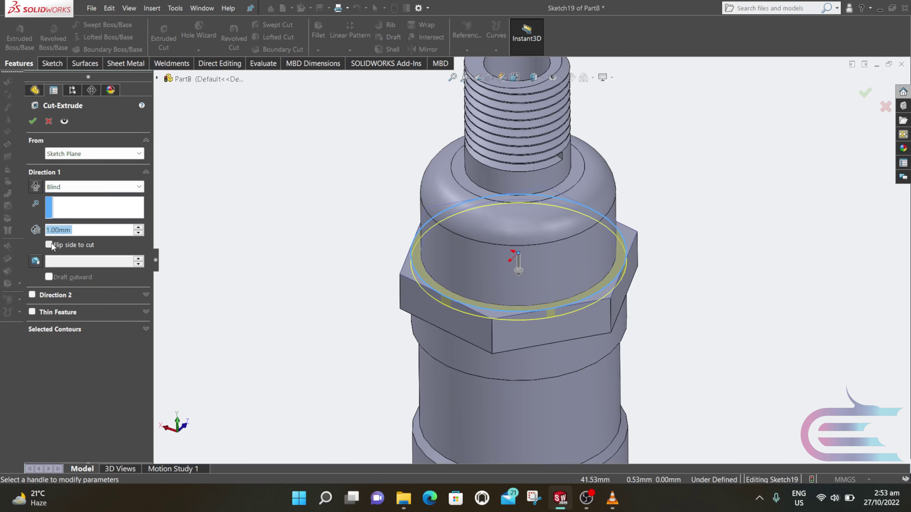
click(49, 245)
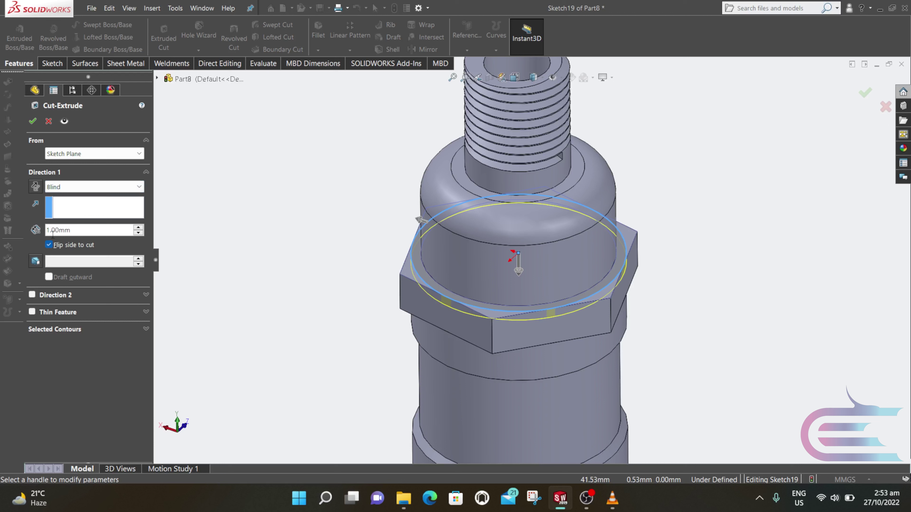
click(50, 231)
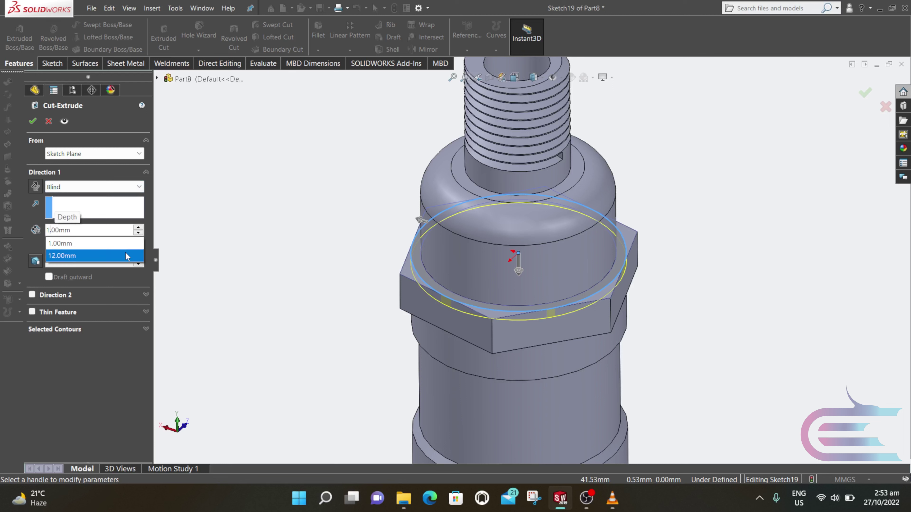
text(0)
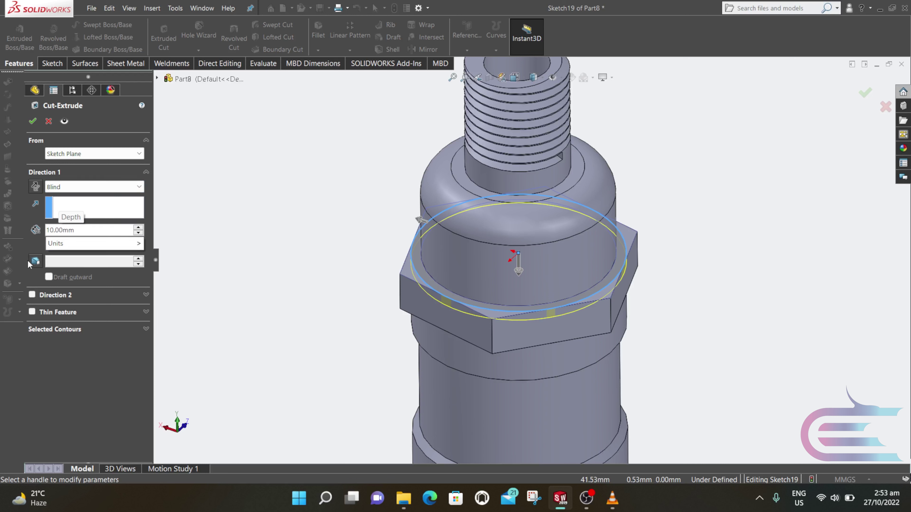
key(Return)
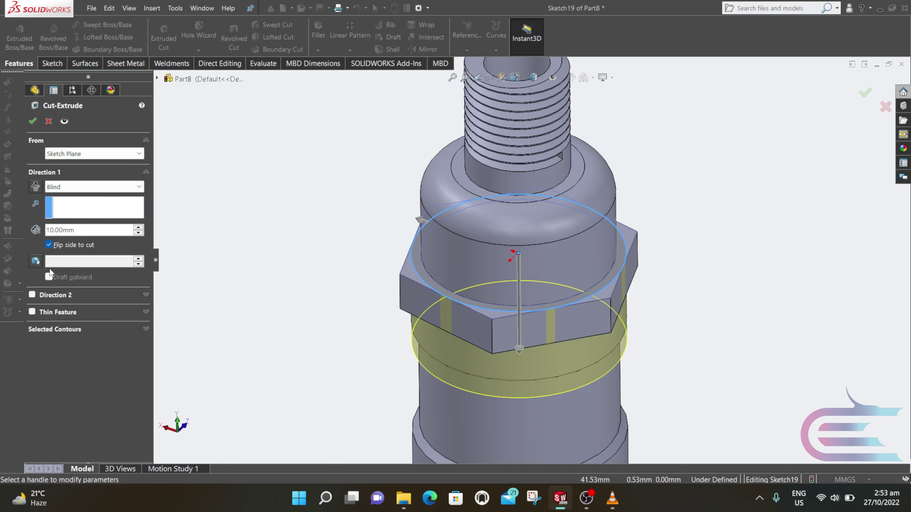
click(36, 262)
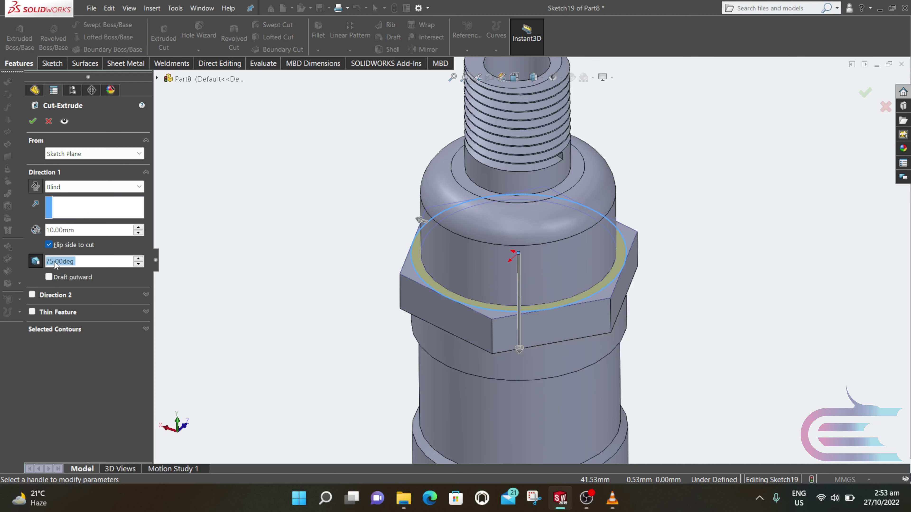
click(57, 262)
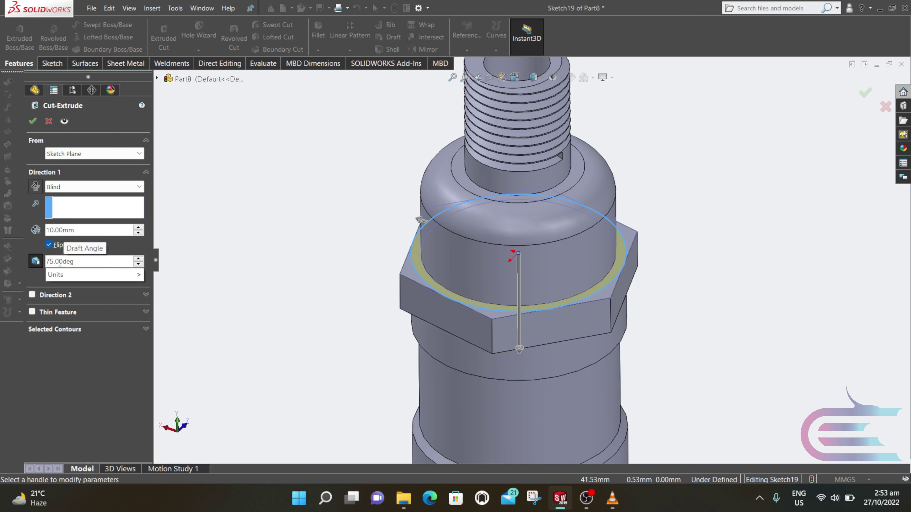
key(Delete)
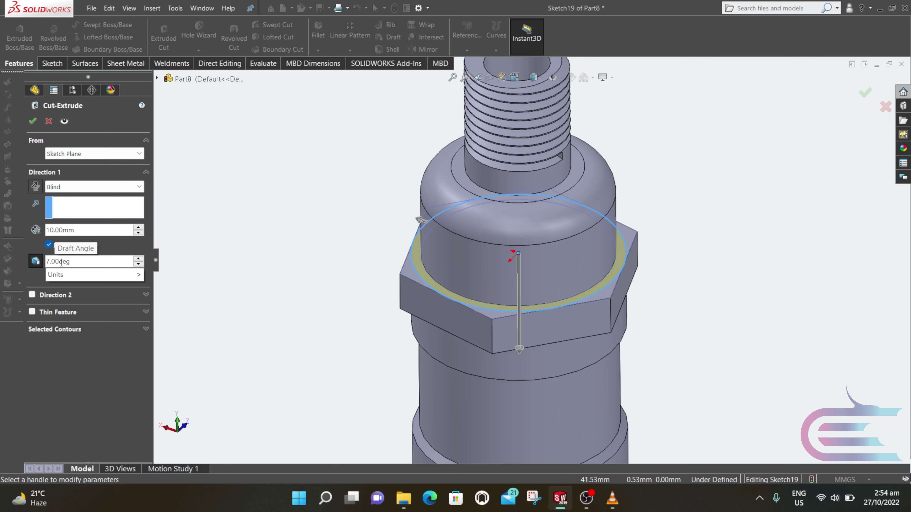
text(0)
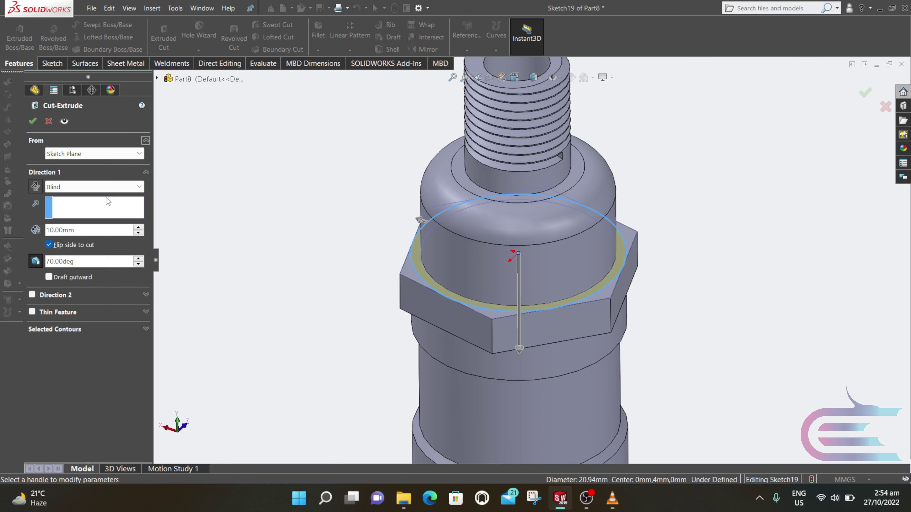
click(33, 122)
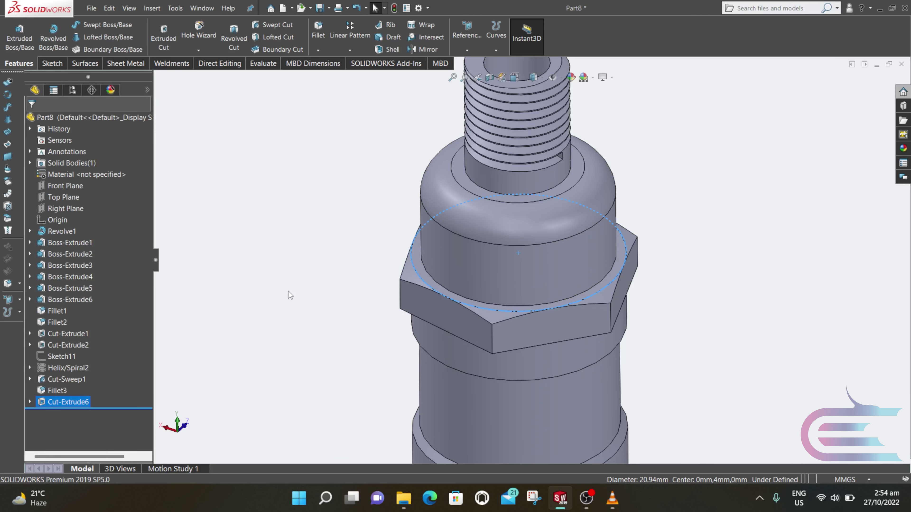
click(291, 305)
Sketch a R10.47 circle on the part's axis on the hex nut's underside.
middle_drag(494, 311, 496, 335)
click(496, 335)
right_click(495, 334)
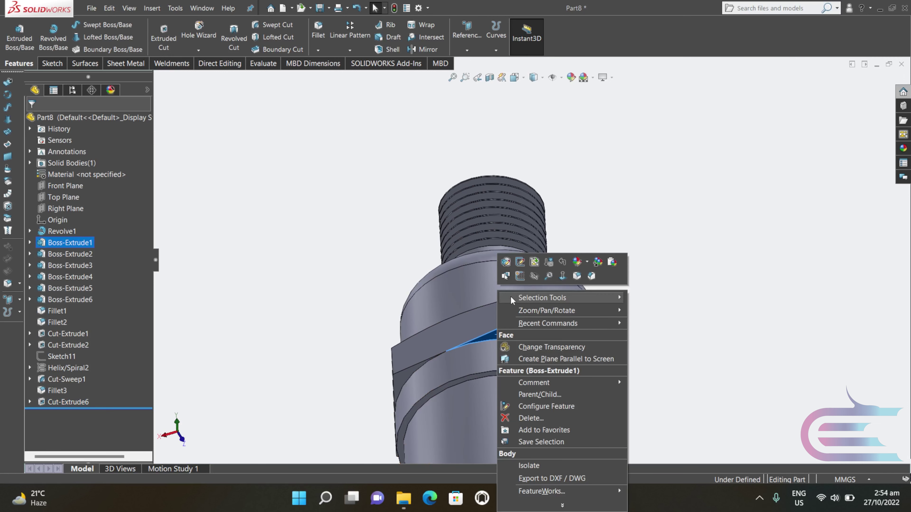
click(518, 278)
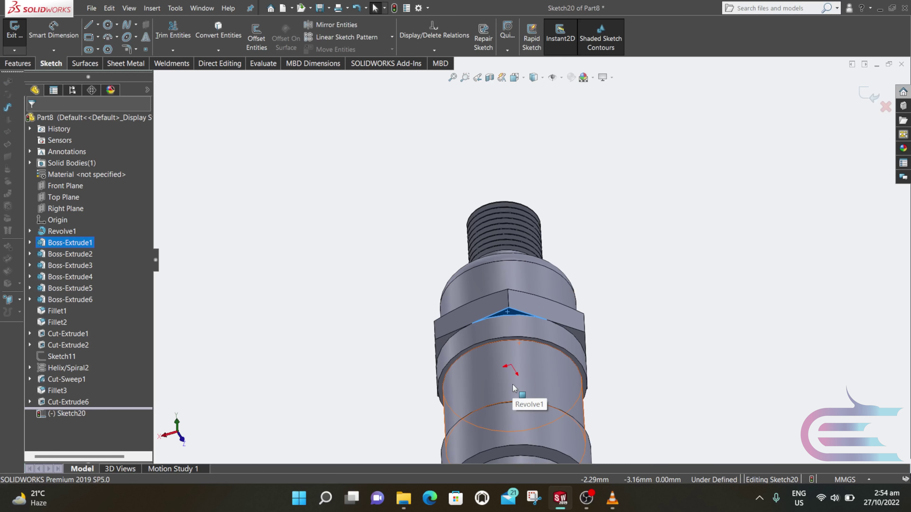
click(108, 26)
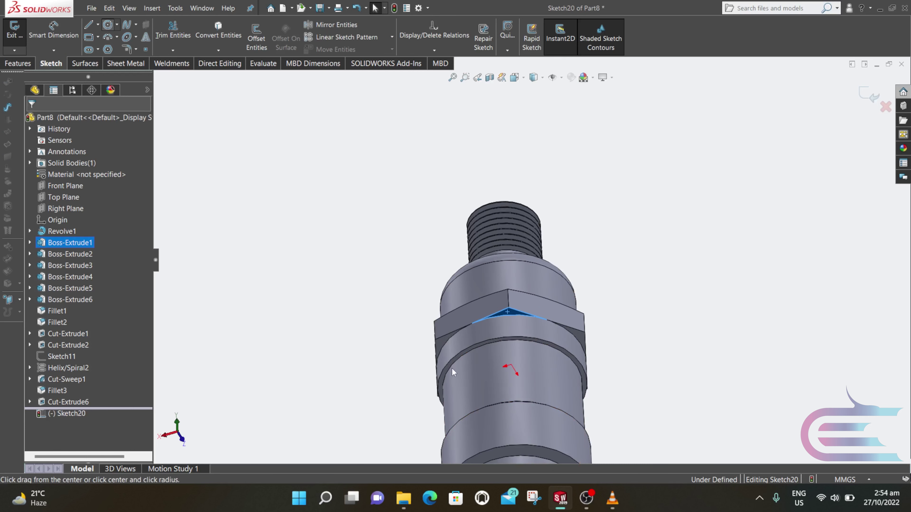
click(511, 365)
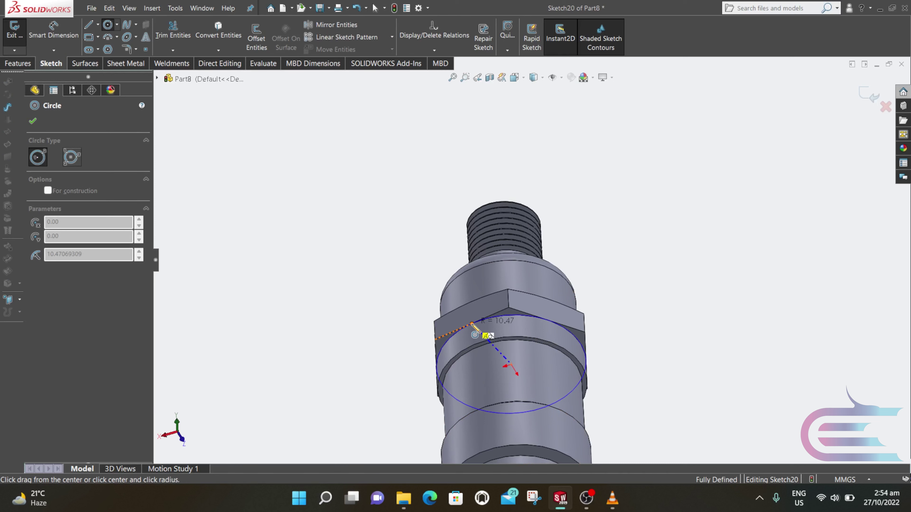
click(466, 335)
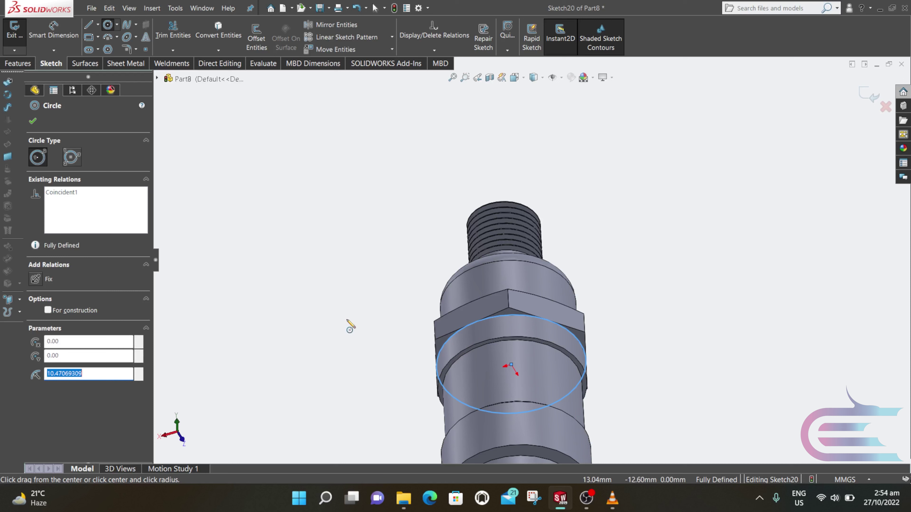
Extrude-cut outside the circle with flip side, 10 mm depth and 70° draft (Cut-Extrude7).
click(18, 64)
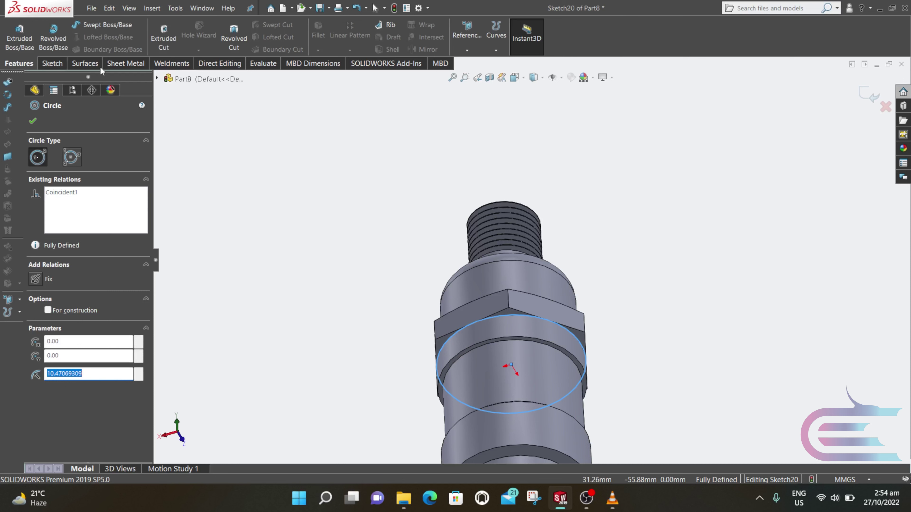
click(161, 42)
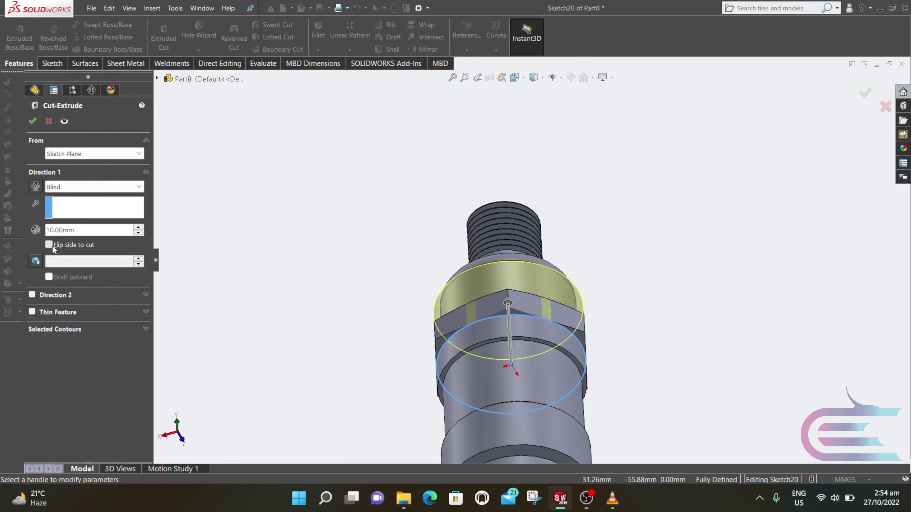
click(40, 263)
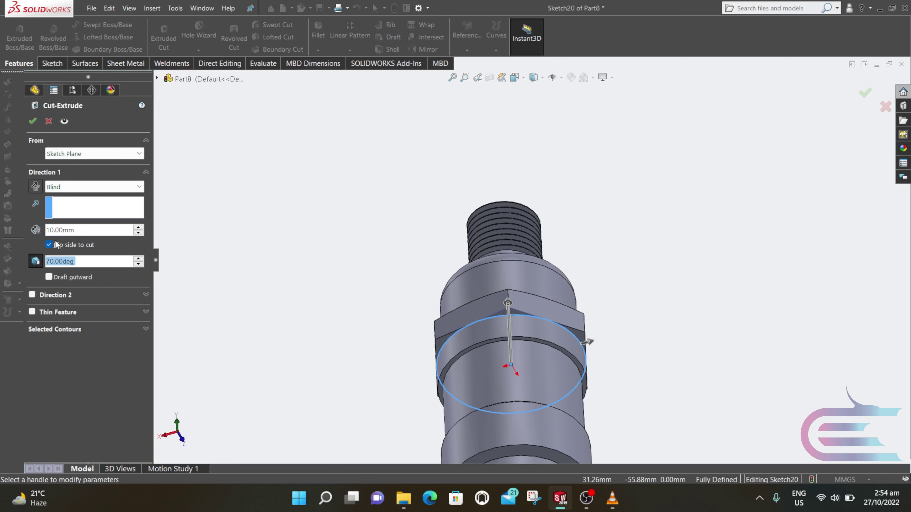
click(30, 121)
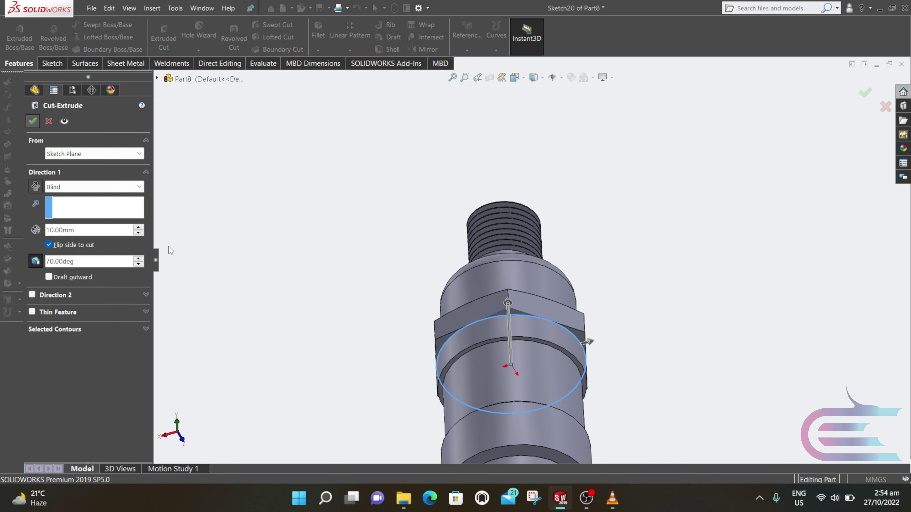
click(383, 353)
middle_drag(383, 353, 495, 370)
Fillet the lower collar's circular edge with a 1 mm radius (Fillet4).
scroll(515, 391, up, 3)
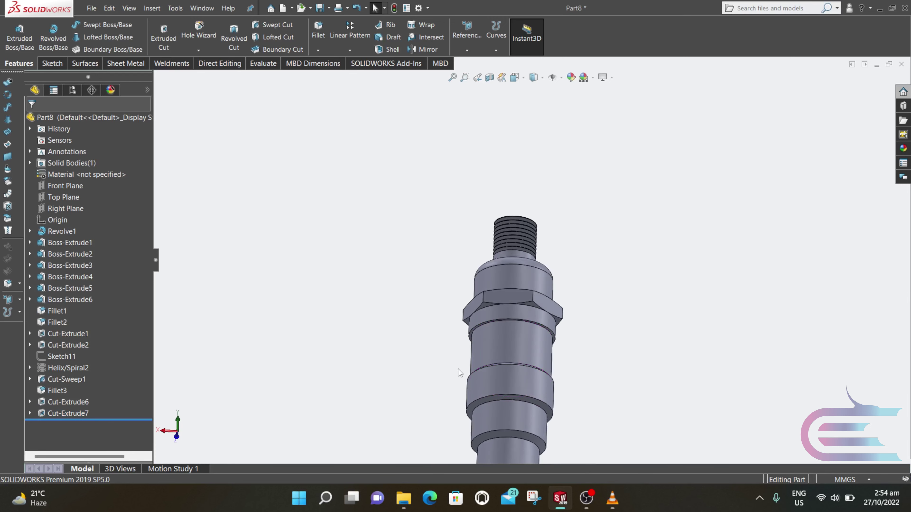
scroll(536, 345, down, 5)
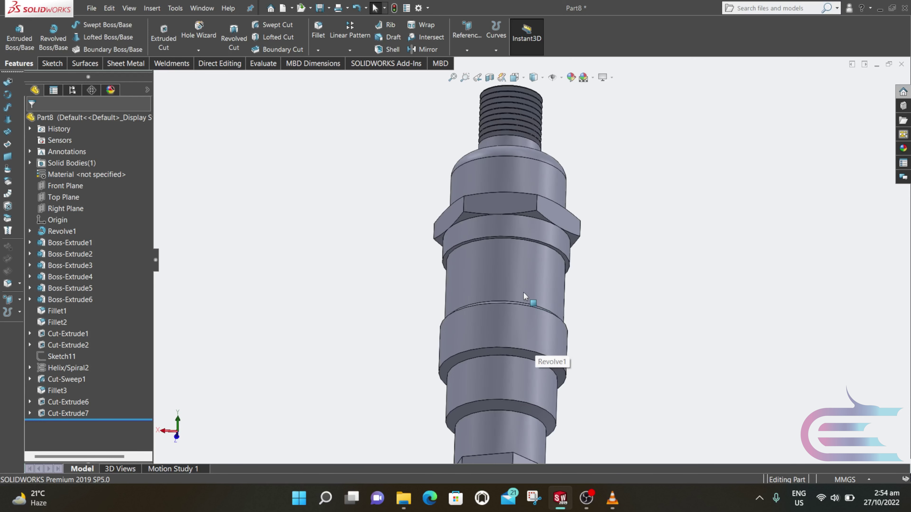
click(495, 355)
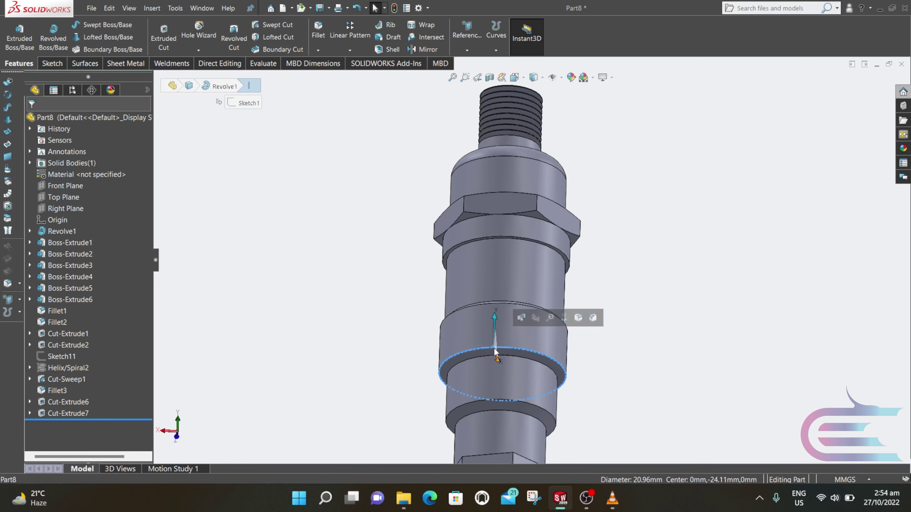
click(323, 29)
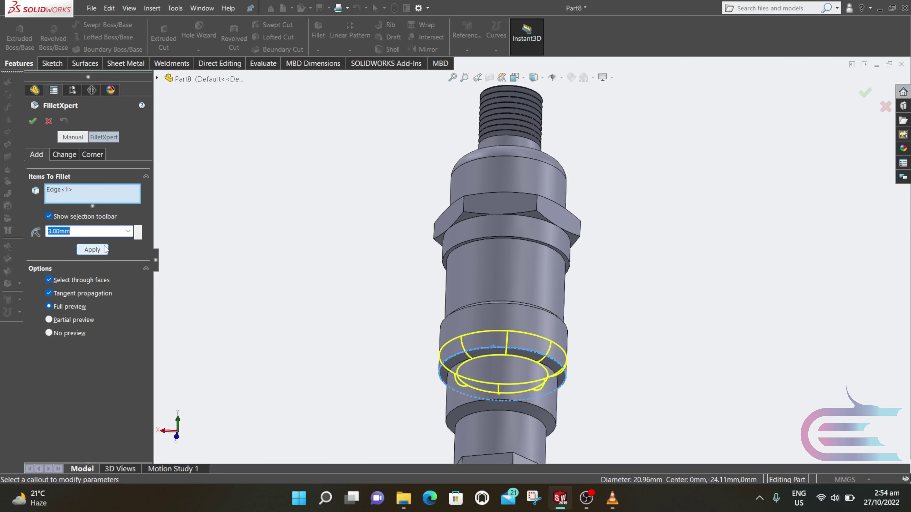
text(1)
click(103, 250)
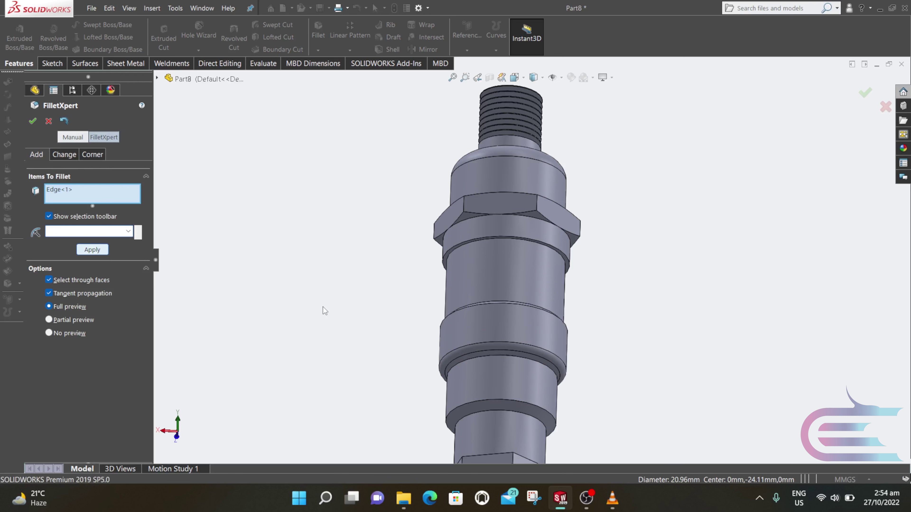
key(z)
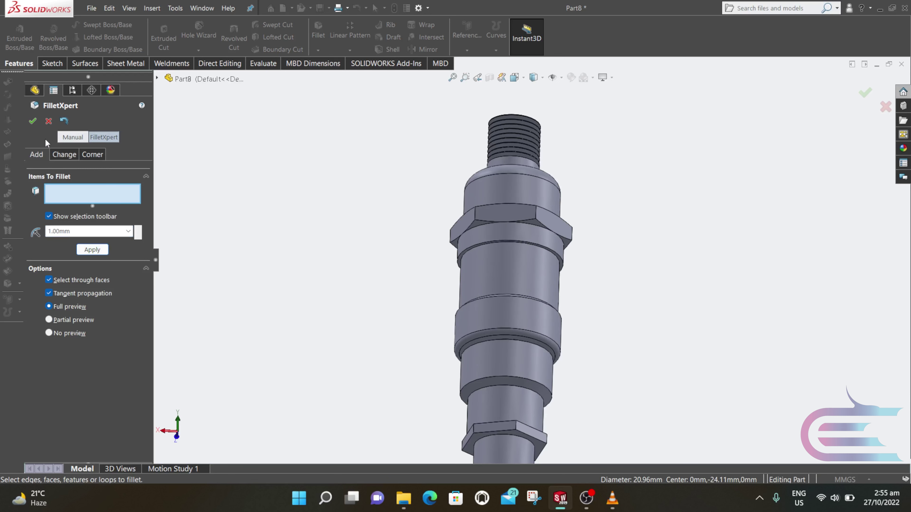
click(33, 121)
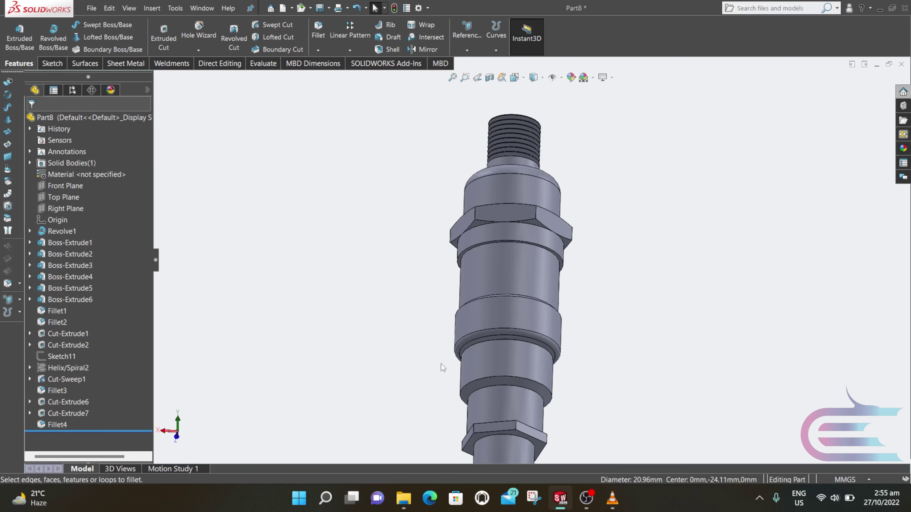
Add a second 1 mm fillet on the lower cylinder's circular edge (Fillet5).
key(Return)
middle_drag(468, 226, 468, 266)
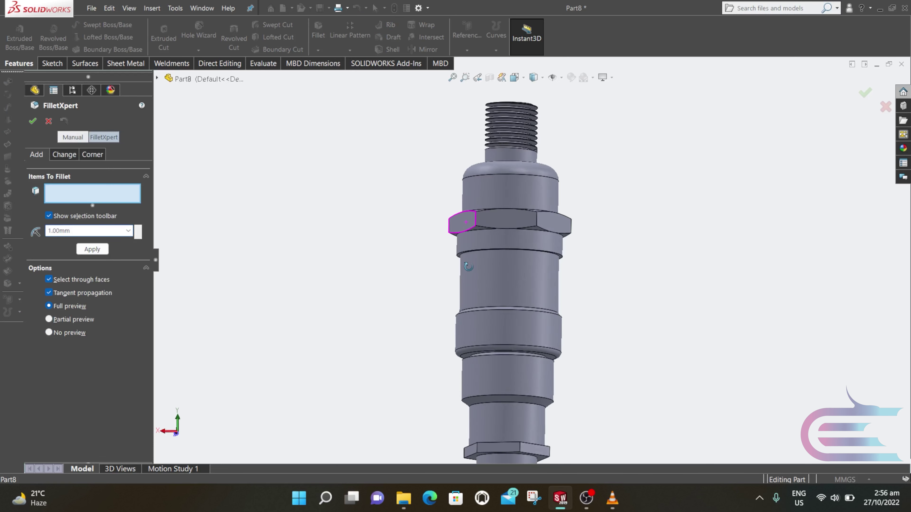
scroll(519, 361, down, 3)
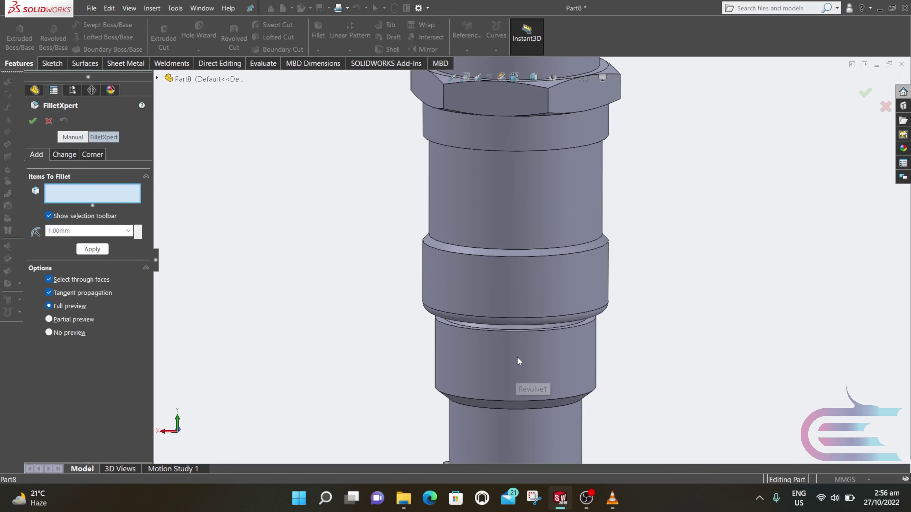
click(504, 335)
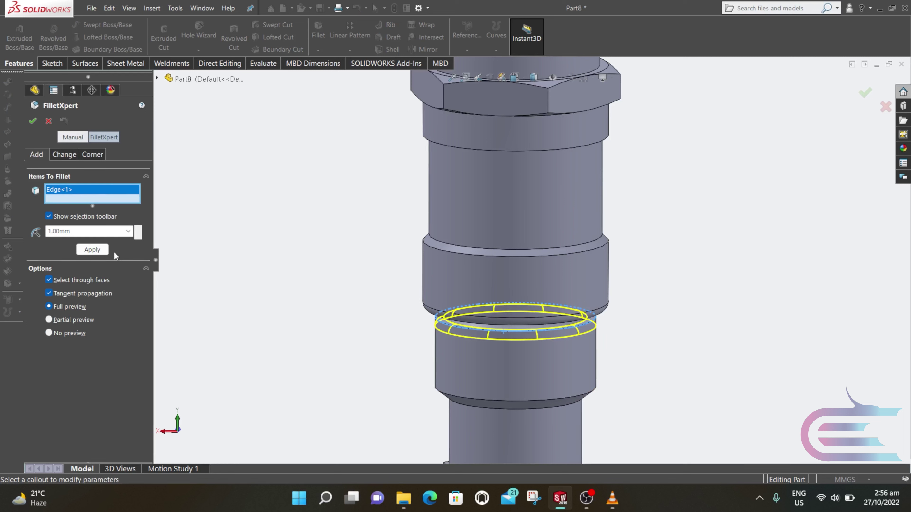
click(106, 250)
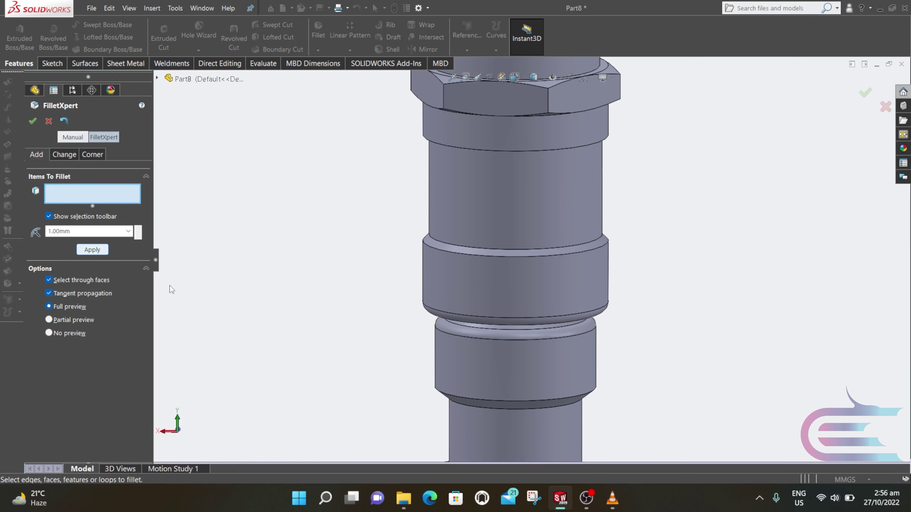
click(31, 120)
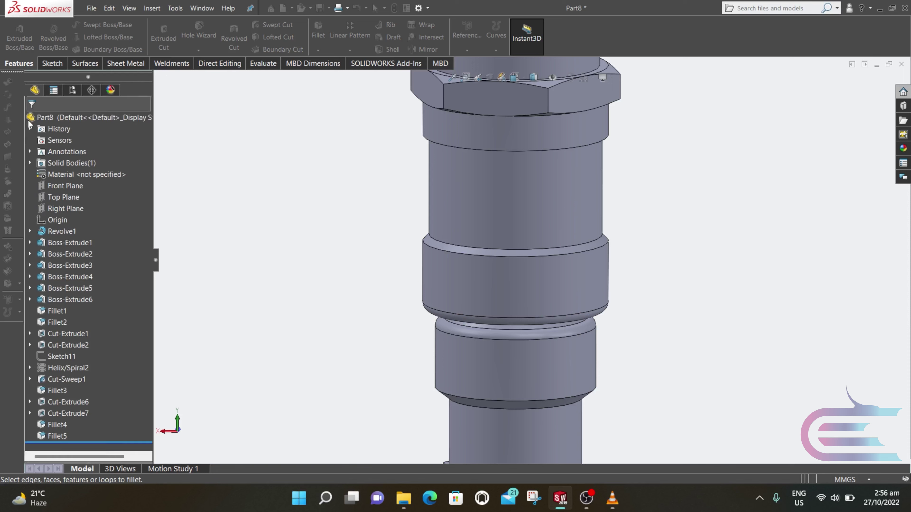
key(f)
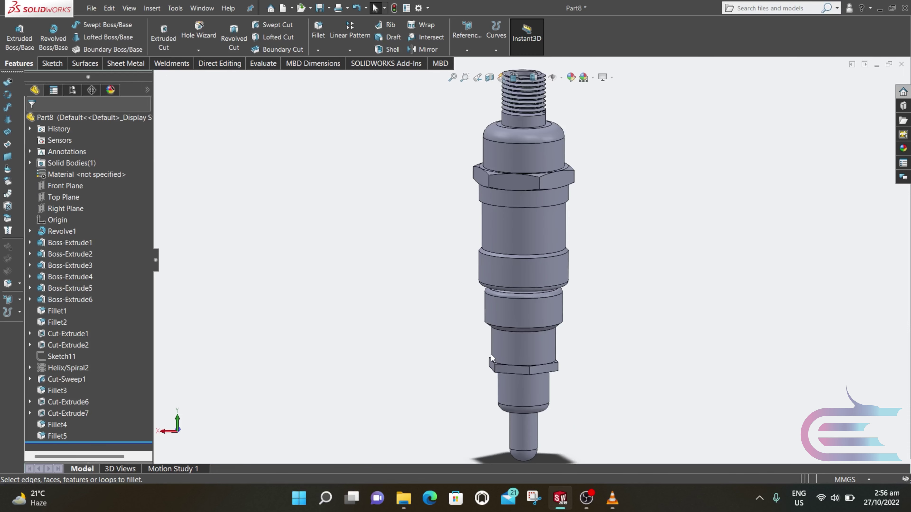
scroll(509, 337, down, 5)
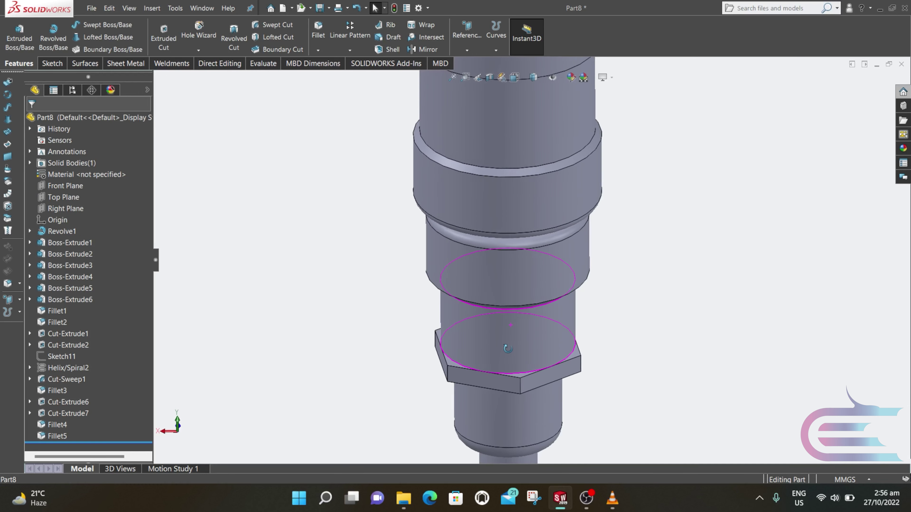
scroll(511, 349, down, 3)
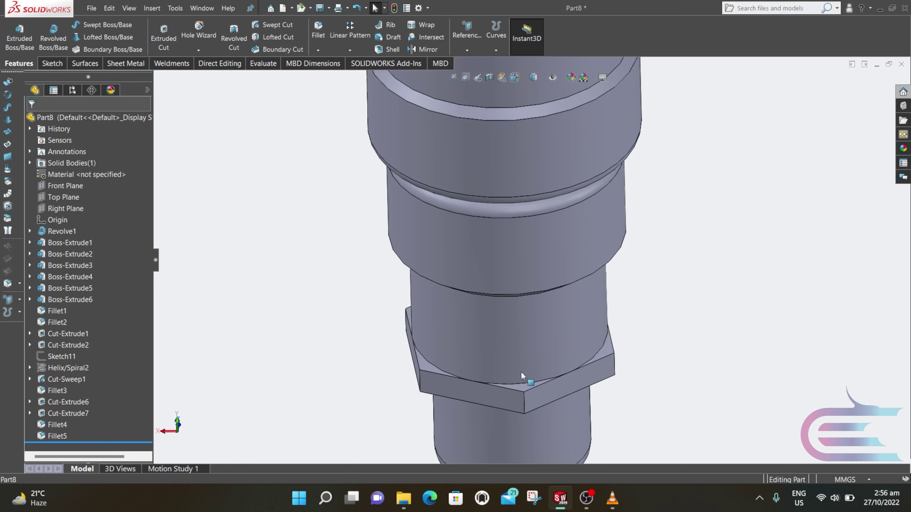
Sketch a R7.50 circle centred on the origin on the hex collar face.
right_click(521, 386)
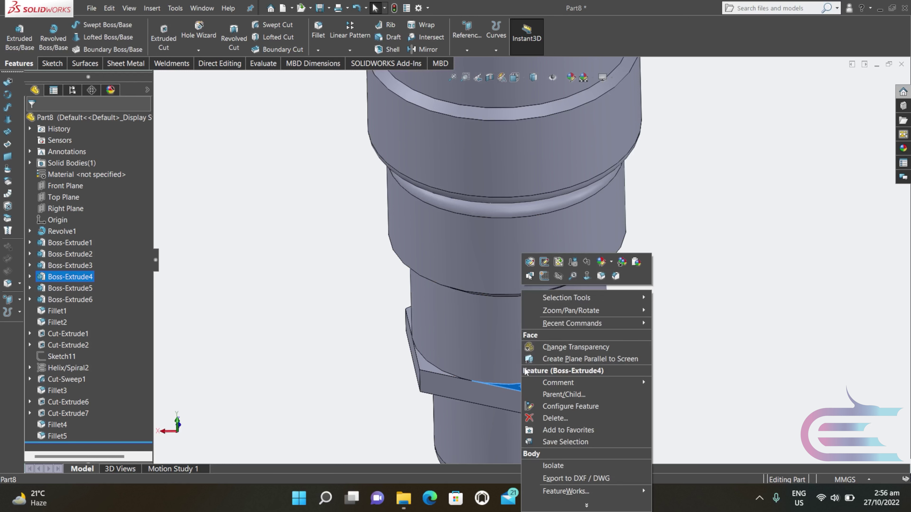
click(544, 276)
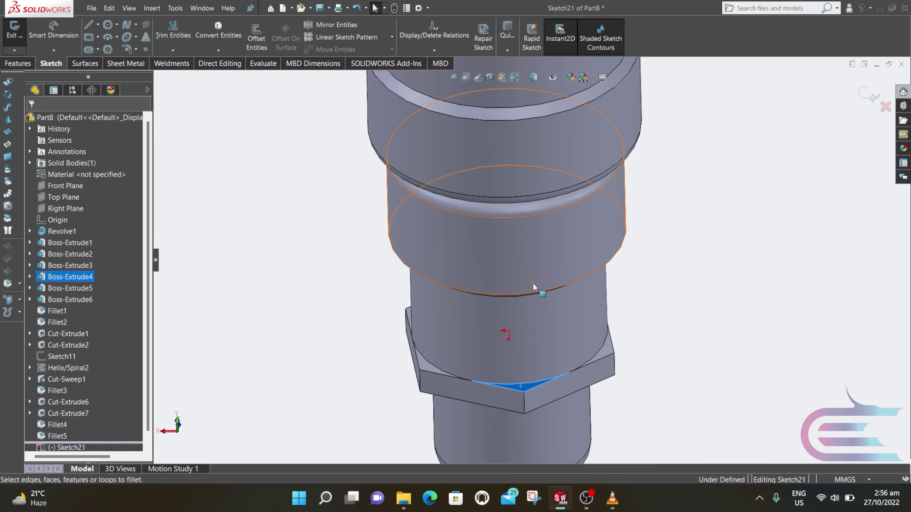
click(107, 25)
click(508, 332)
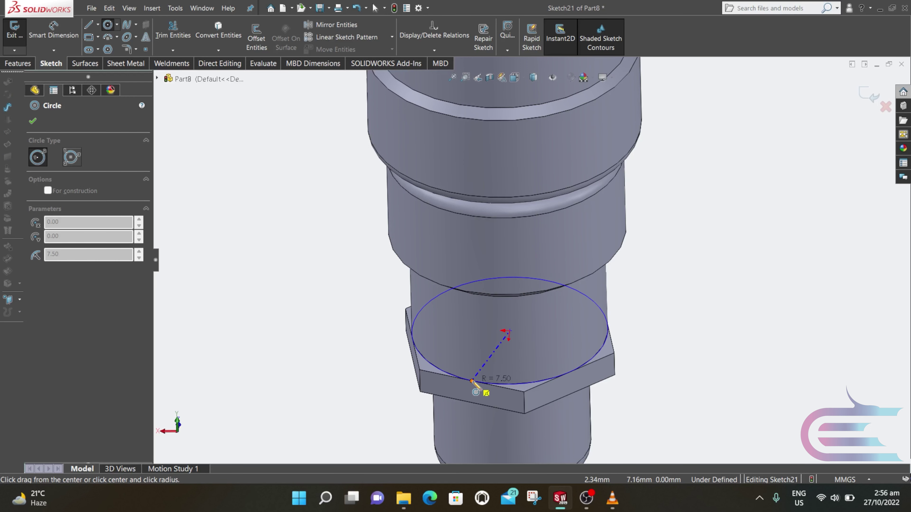
click(472, 381)
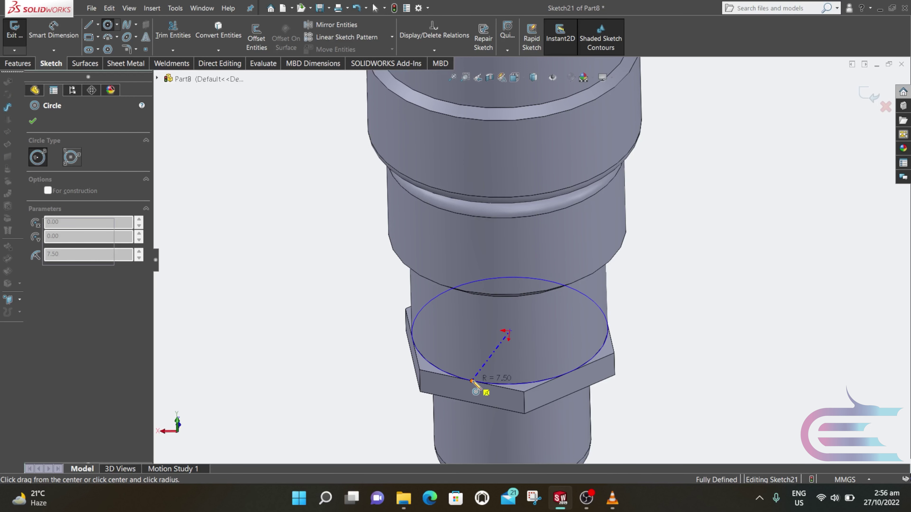
Extrude-cut outside the circle, 10 mm blind with 70° draft (Cut-Extrude8).
click(20, 64)
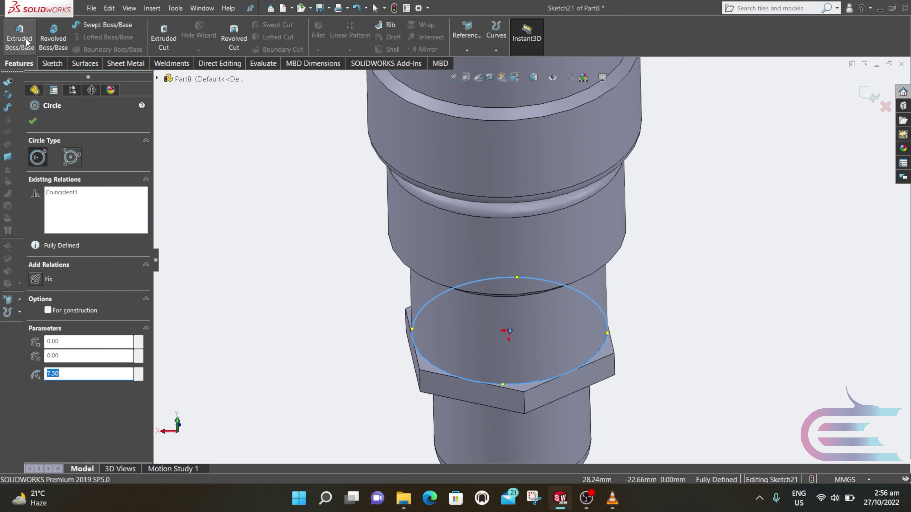
click(154, 40)
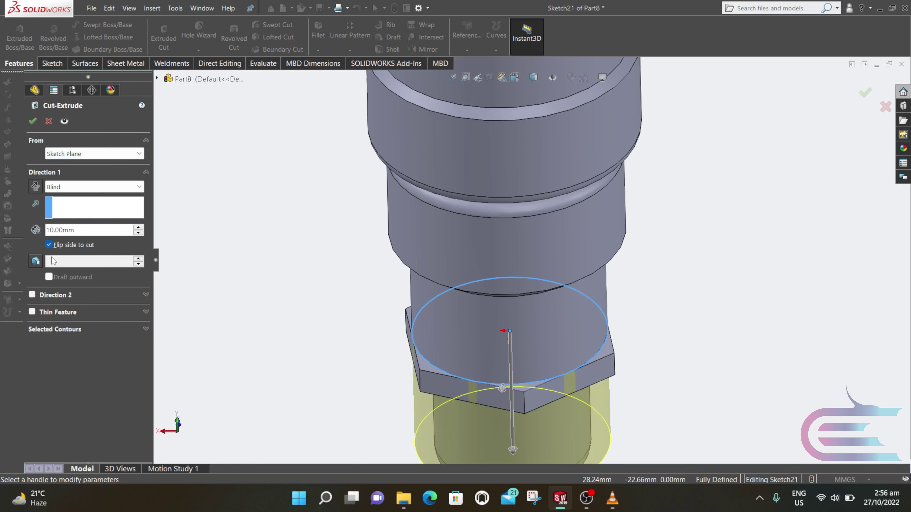
click(41, 262)
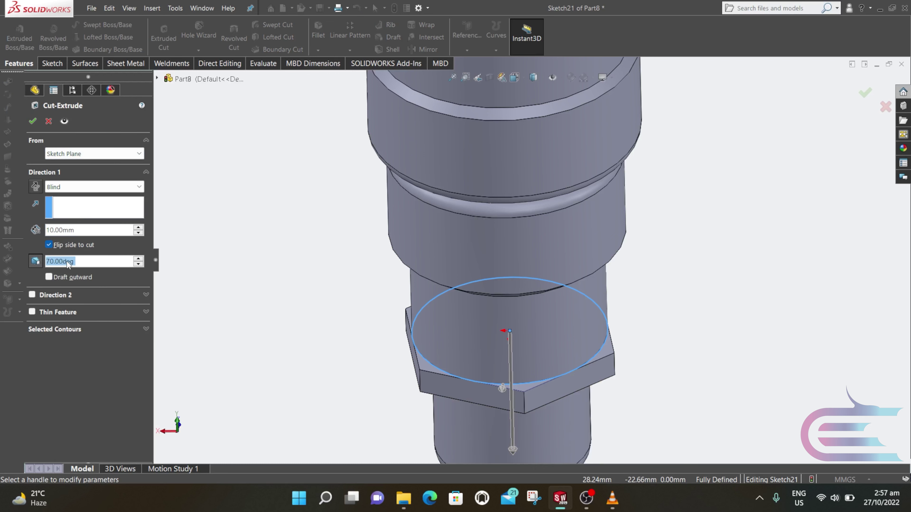
click(33, 121)
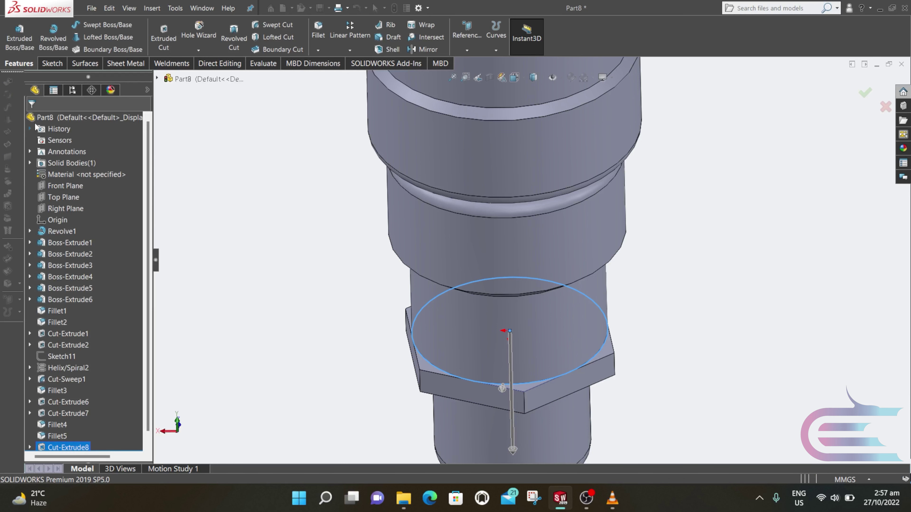
click(257, 327)
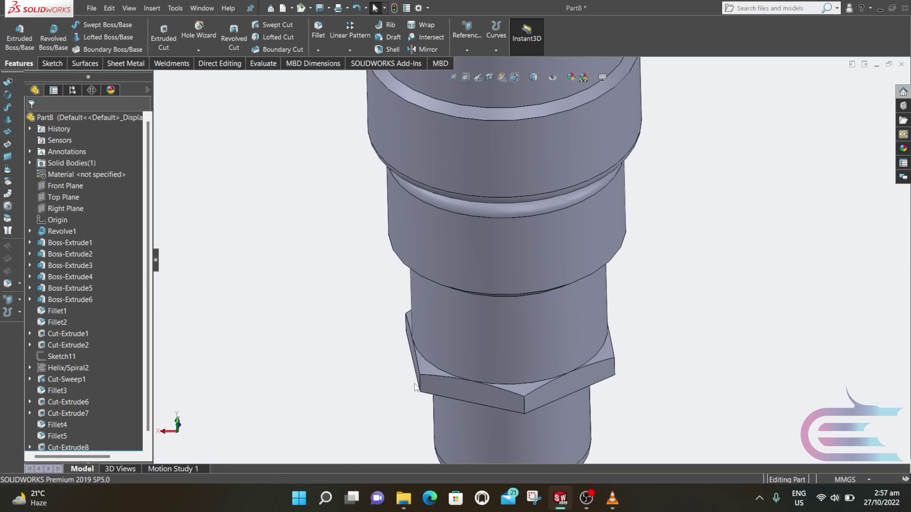
Sketch a R7.50 circle at the origin on the lower hex nut's face.
middle_drag(444, 373, 518, 322)
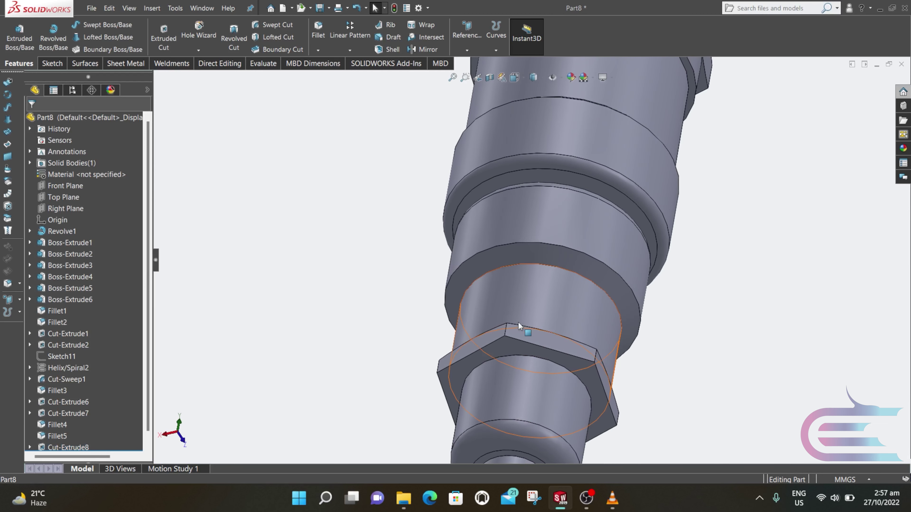
right_click(505, 348)
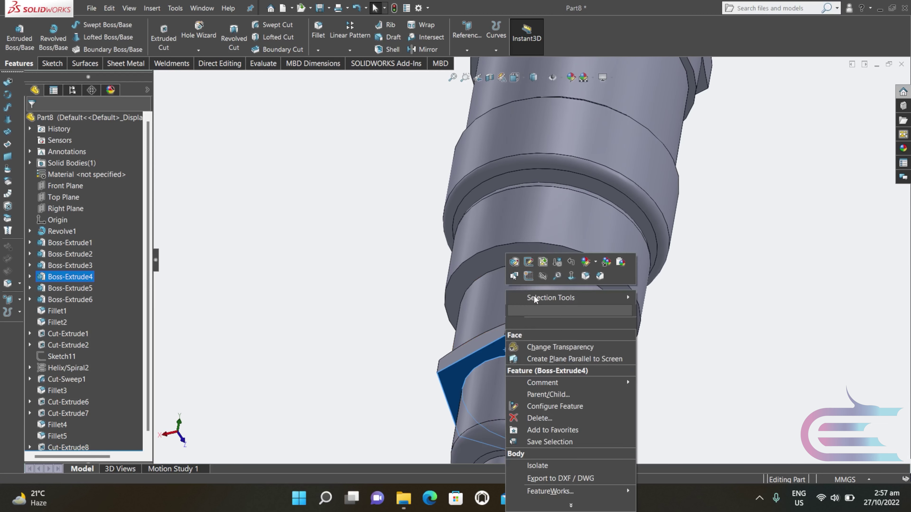
click(528, 276)
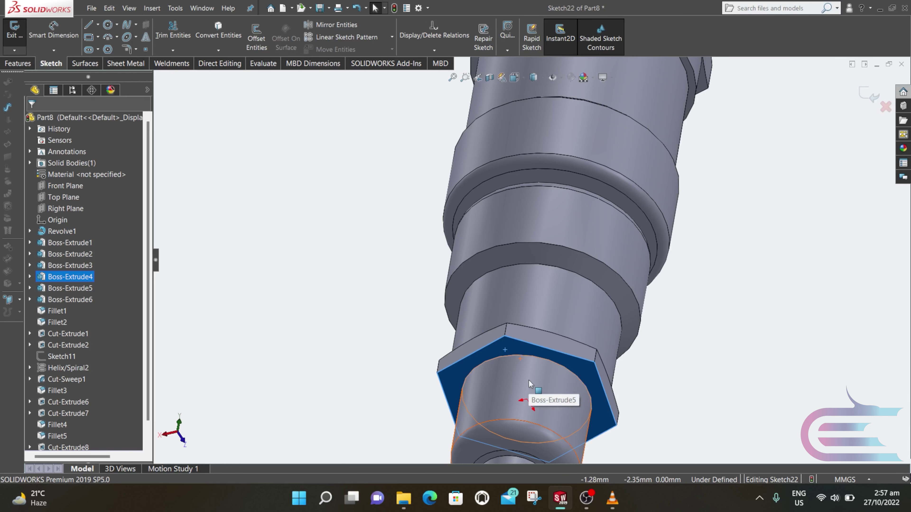
scroll(529, 380, down, 2)
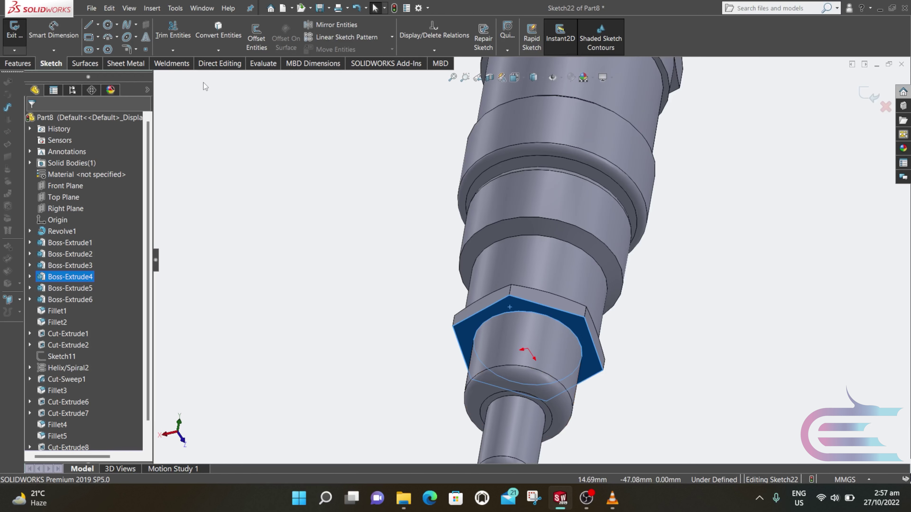
click(513, 353)
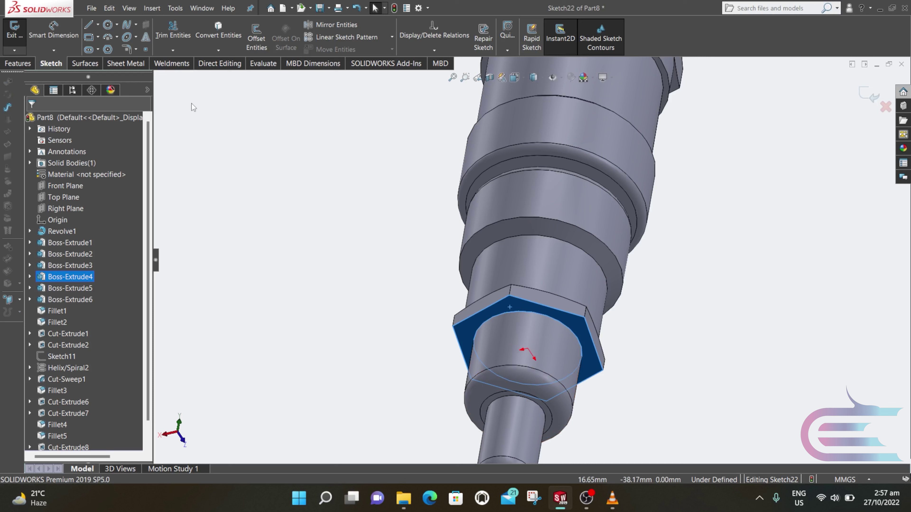
click(108, 24)
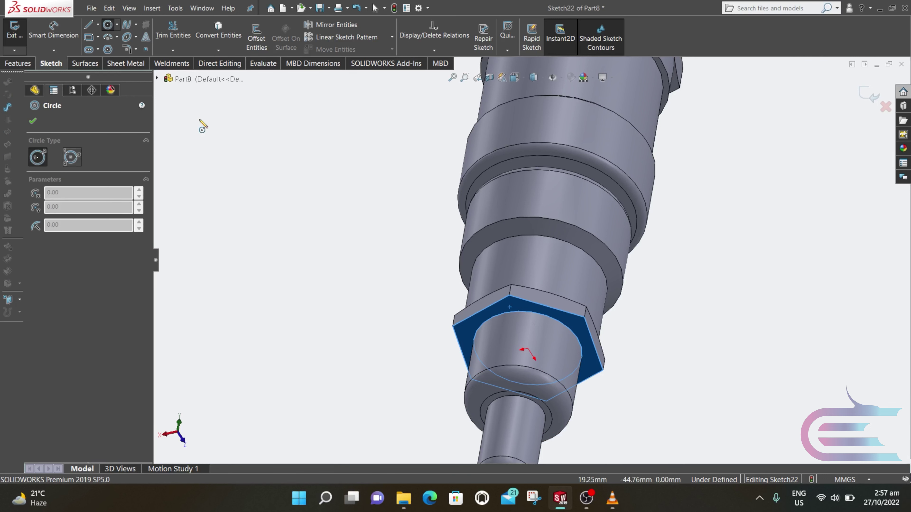
click(527, 348)
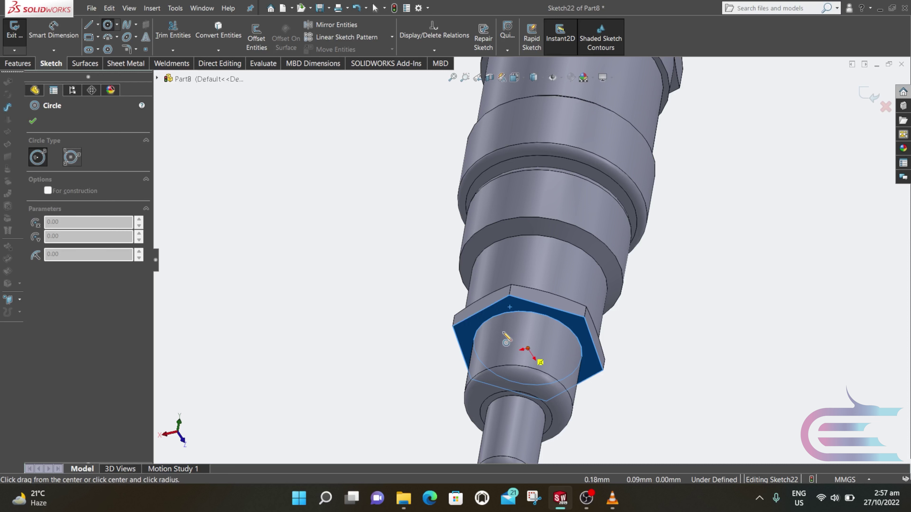
click(482, 312)
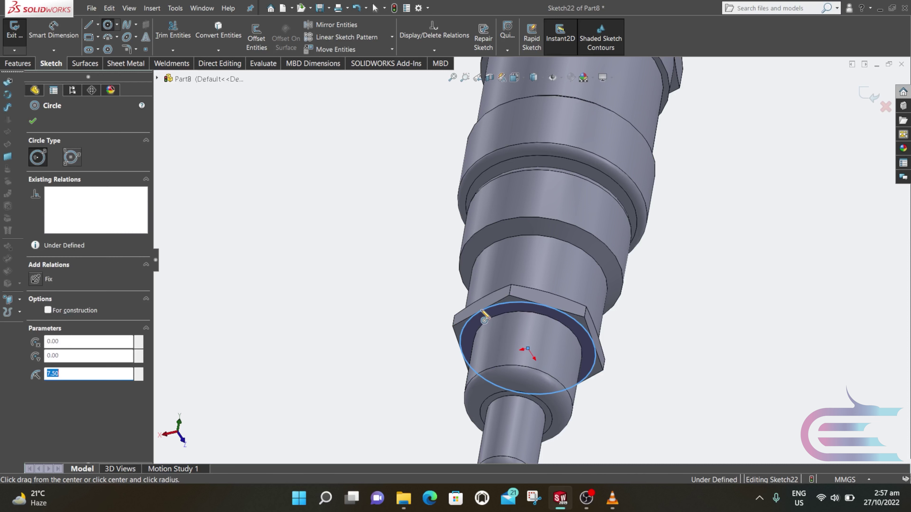
Extrude-cut outside the circle, 10 mm with 70° draft (Cut-Extrude9).
click(15, 66)
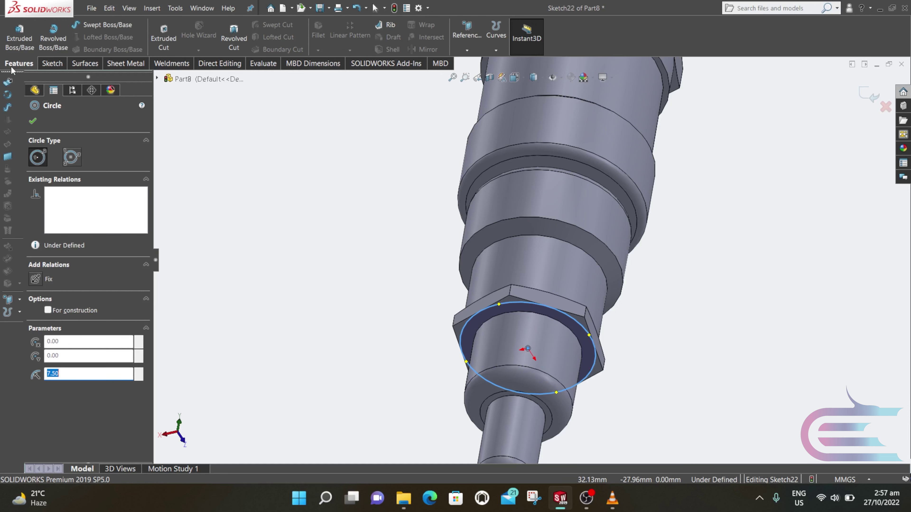
click(161, 40)
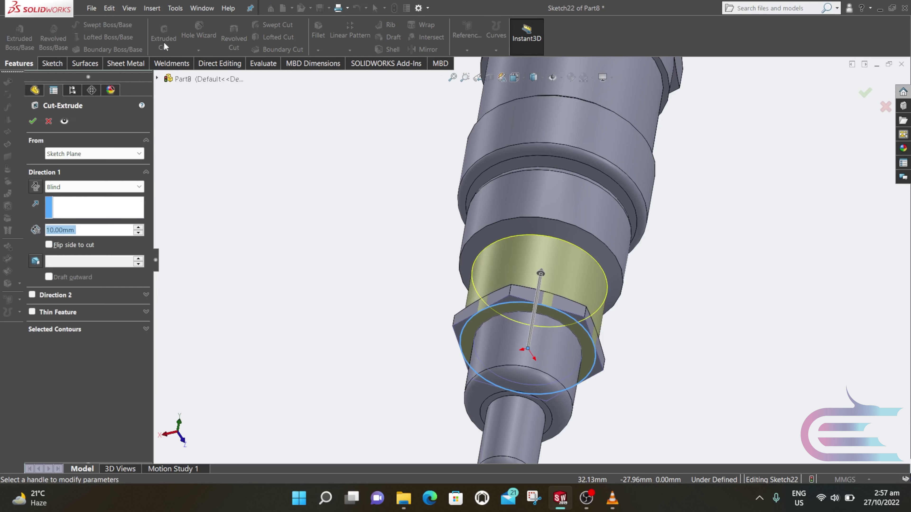
click(34, 261)
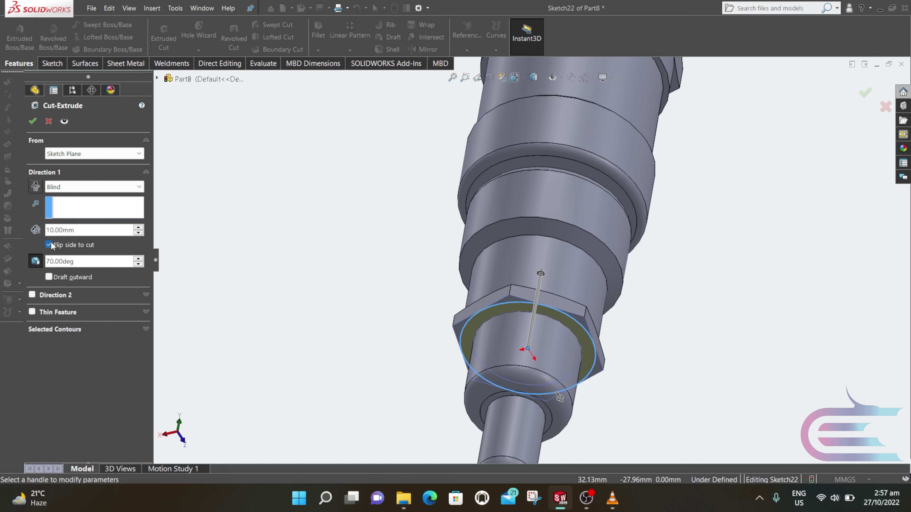
click(33, 121)
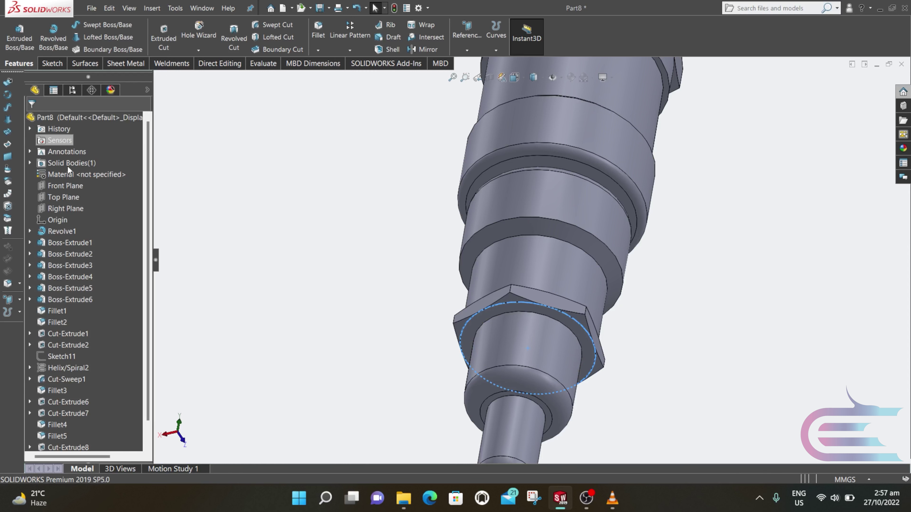
scroll(393, 298, up, 5)
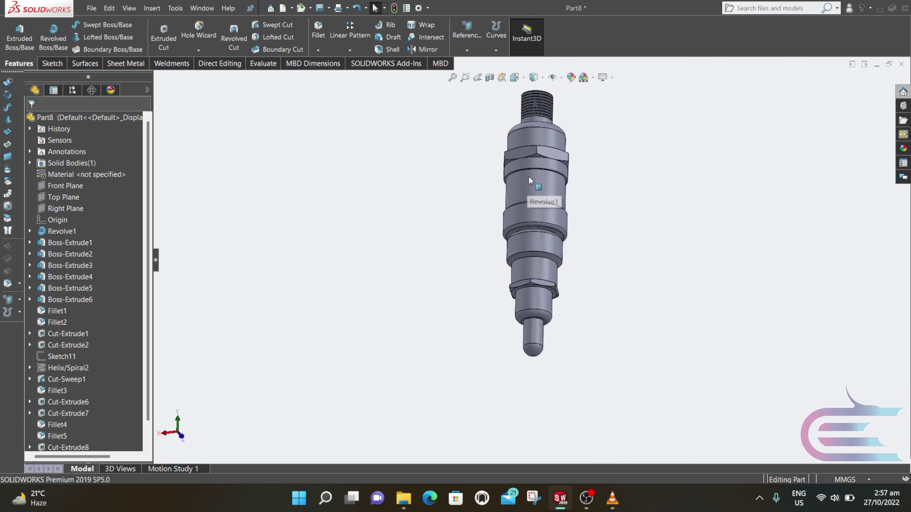
middle_drag(528, 177, 501, 277)
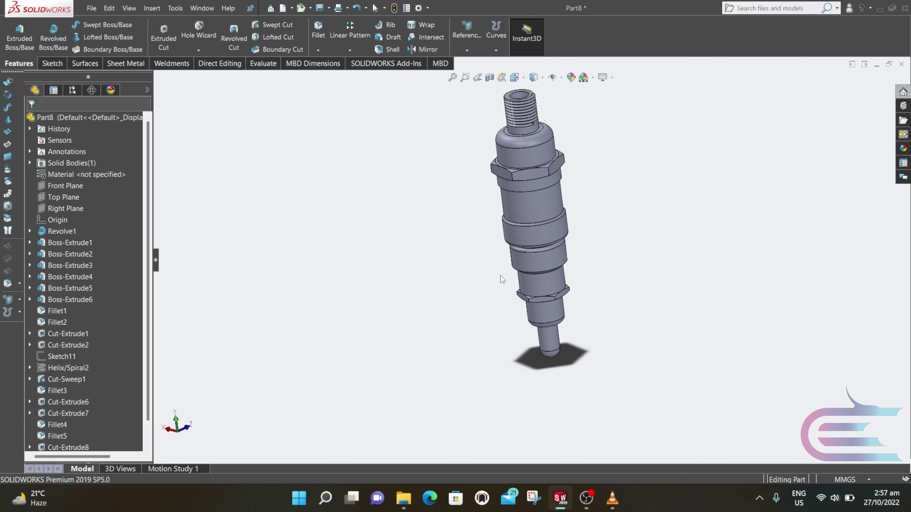
scroll(500, 276, down, 3)
middle_drag(565, 180, 457, 150)
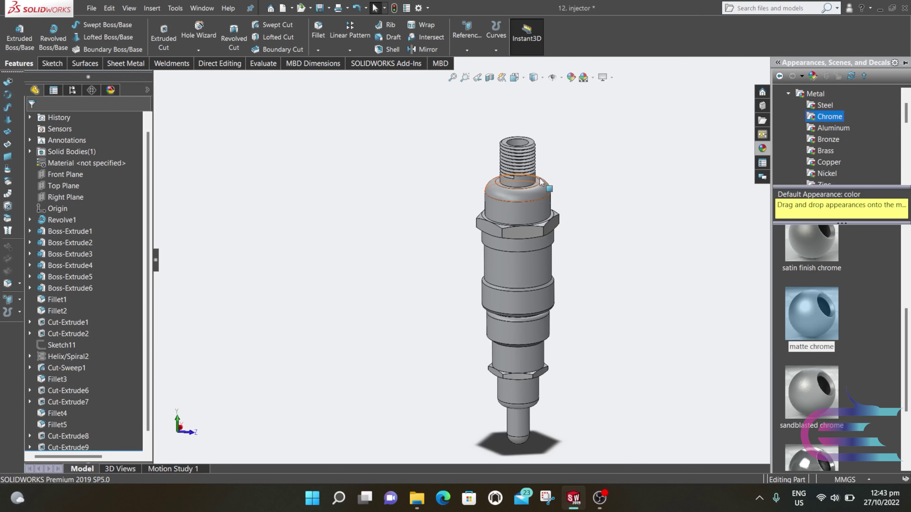
Select the threaded tip's faces: thread cut, face below it, and top end face.
scroll(540, 182, down, 5)
click(466, 222)
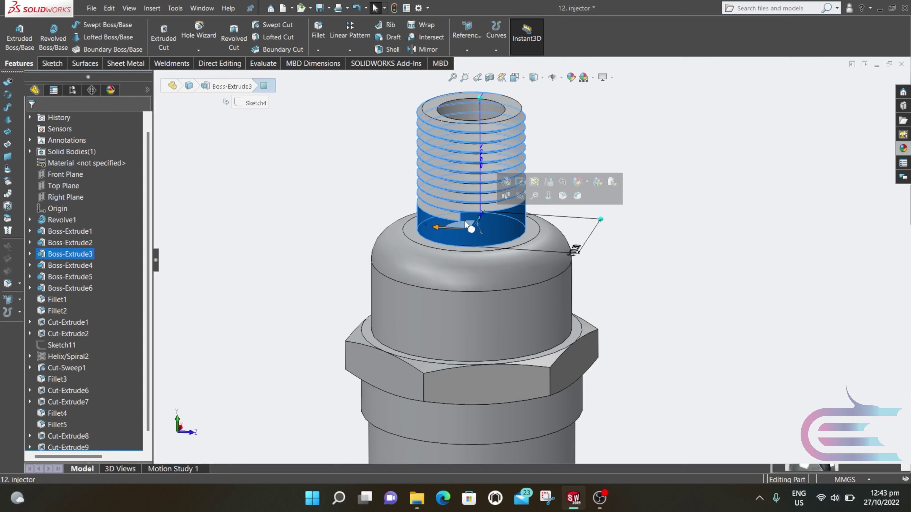
click(446, 219)
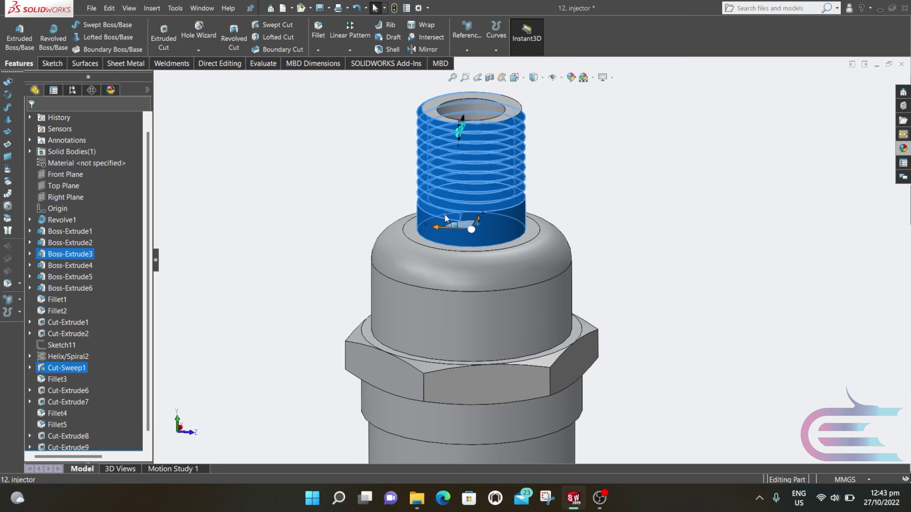
scroll(469, 109, up, 1)
click(52, 63)
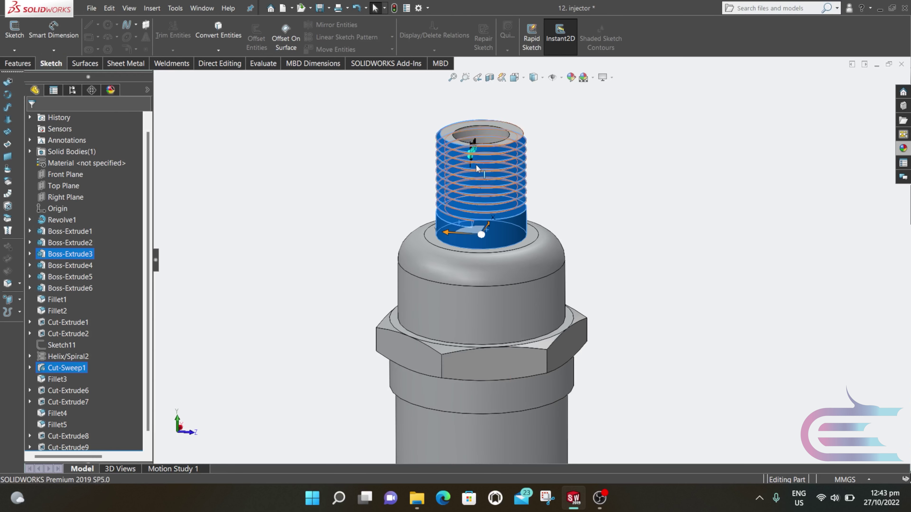
middle_drag(475, 163, 467, 118)
scroll(473, 178, down, 3)
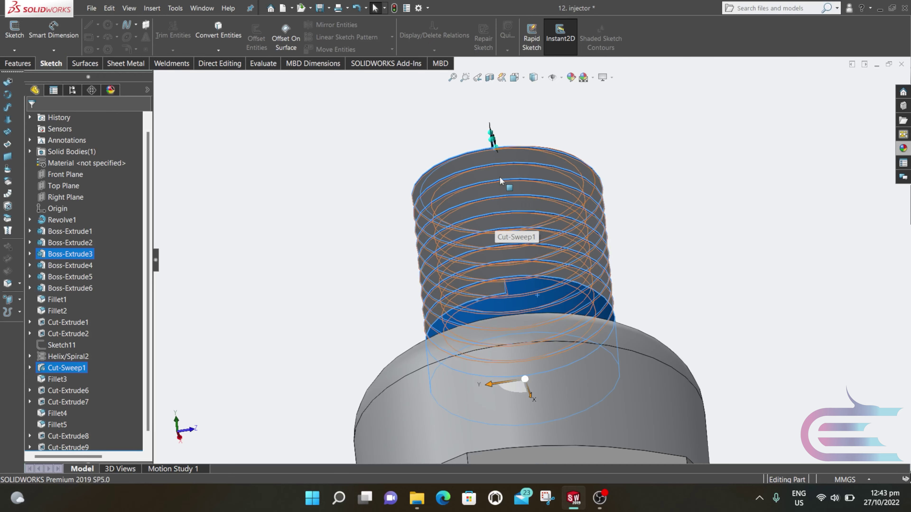
scroll(503, 201, down, 3)
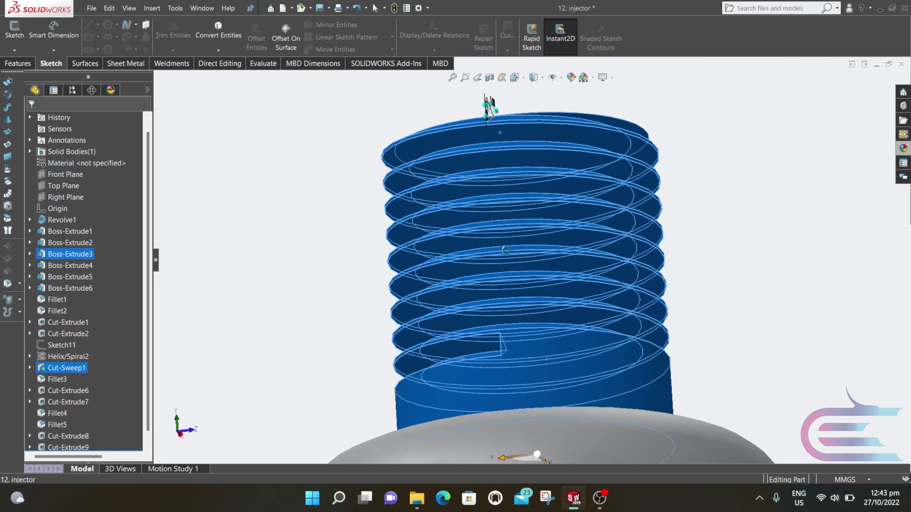
scroll(505, 249, up, 6)
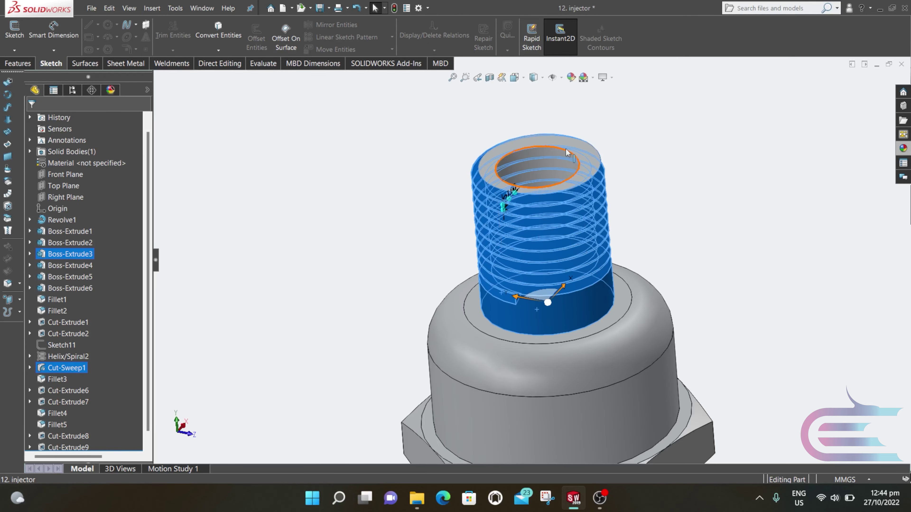
click(578, 148)
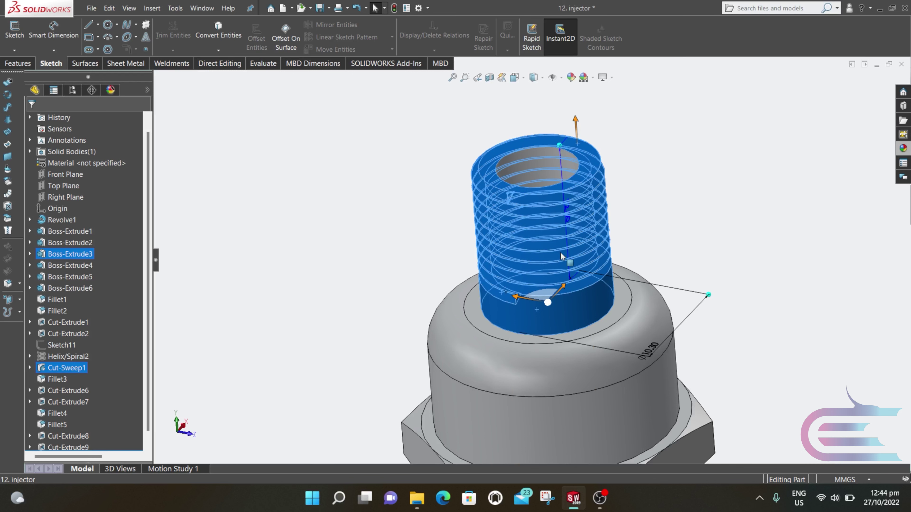
scroll(561, 255, up, 4)
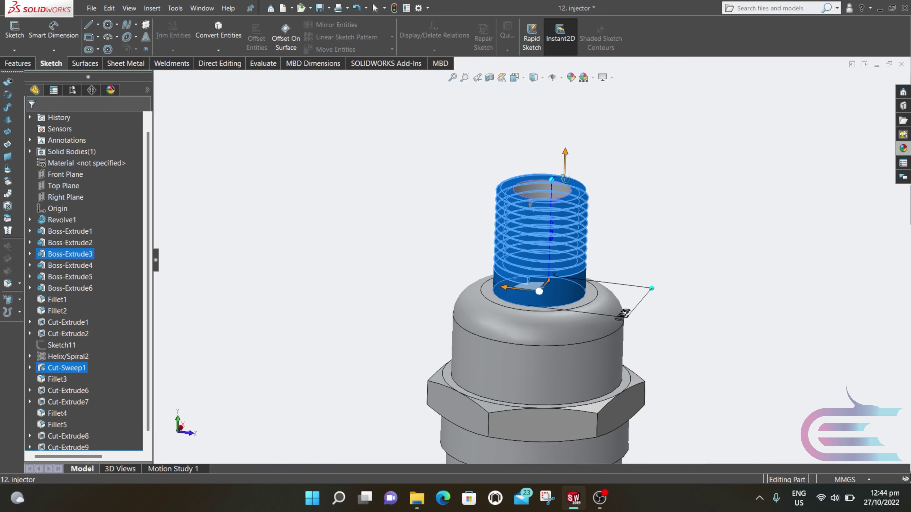
middle_drag(564, 179, 588, 195)
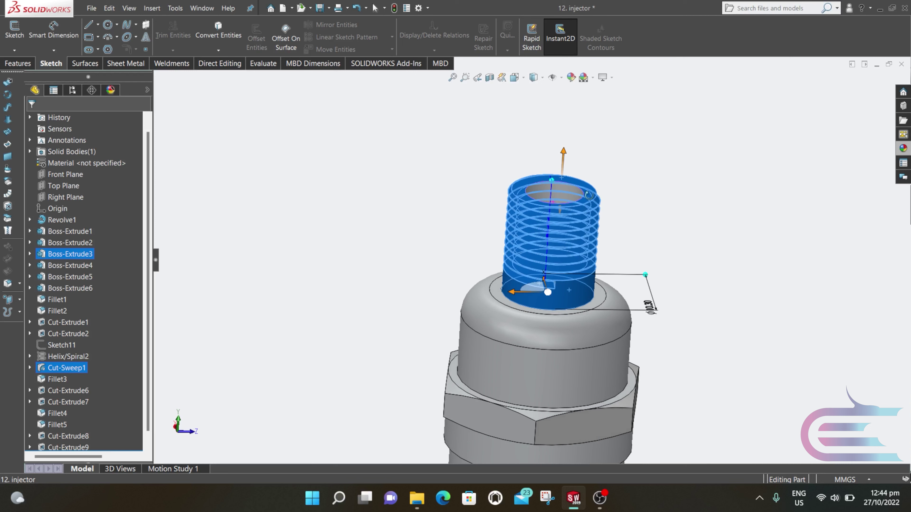
scroll(572, 295, up, 4)
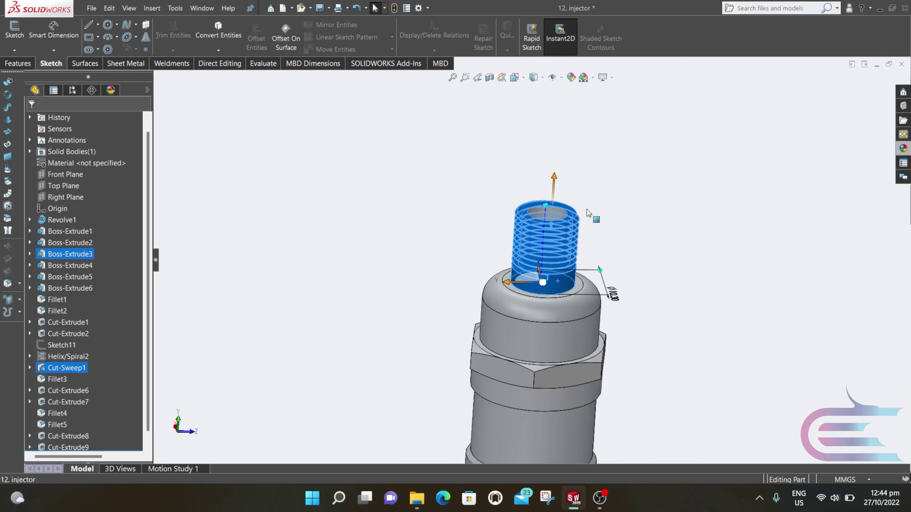
Apply the burnished nickel metal appearance to the selected tip faces.
click(902, 149)
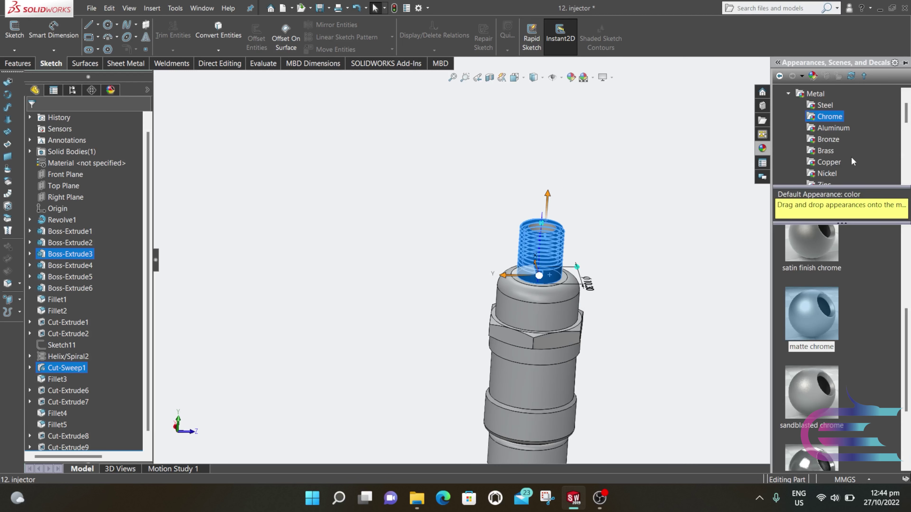
click(821, 174)
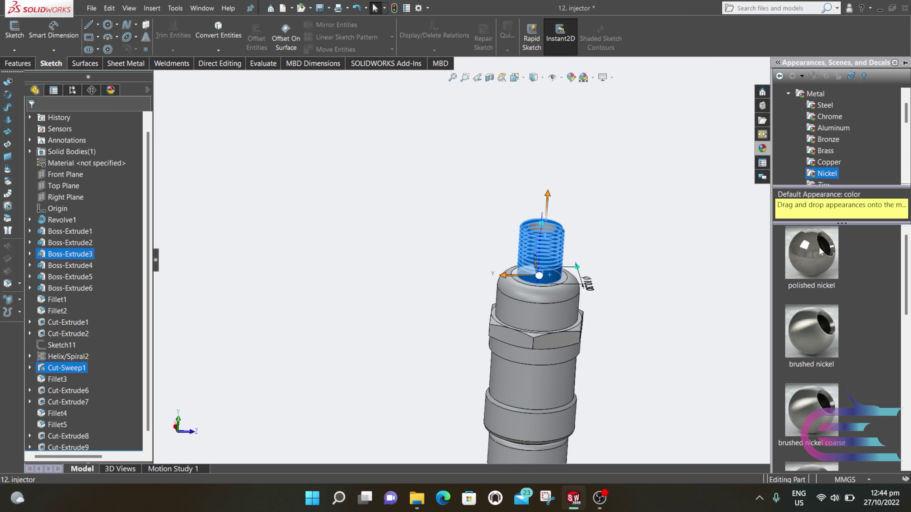
scroll(813, 280, down, 3)
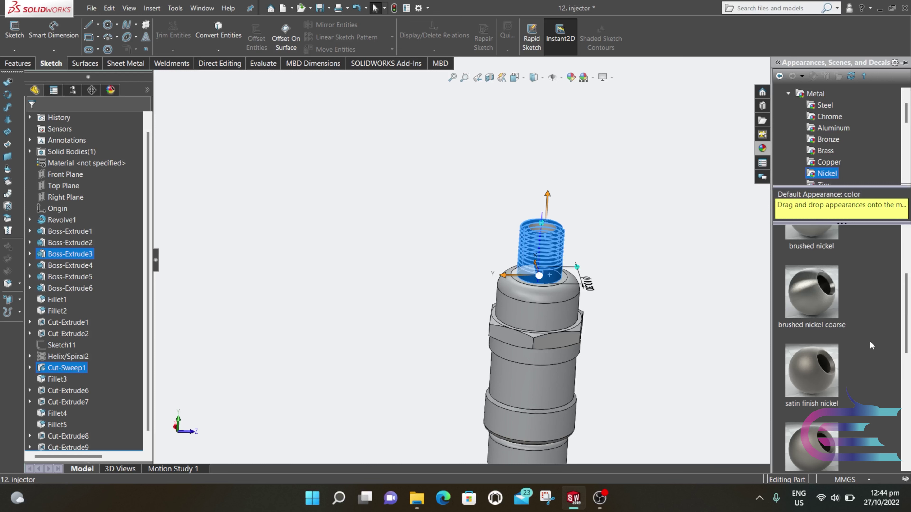
scroll(837, 325, down, 3)
mouse_move(838, 328)
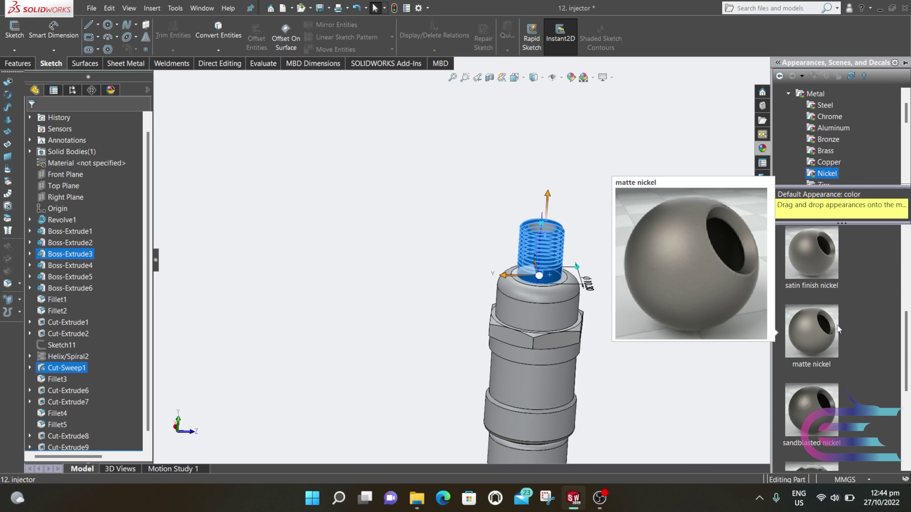
scroll(837, 324, down, 3)
click(821, 394)
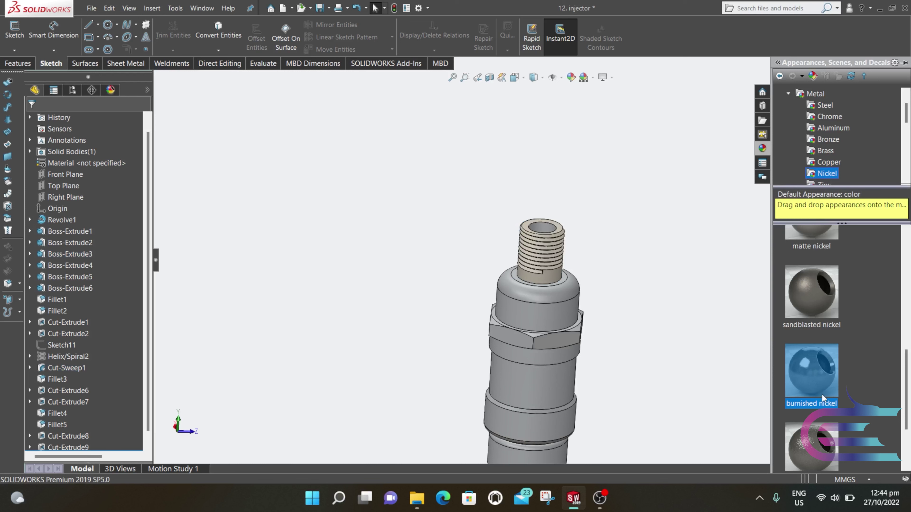
middle_drag(665, 294, 538, 309)
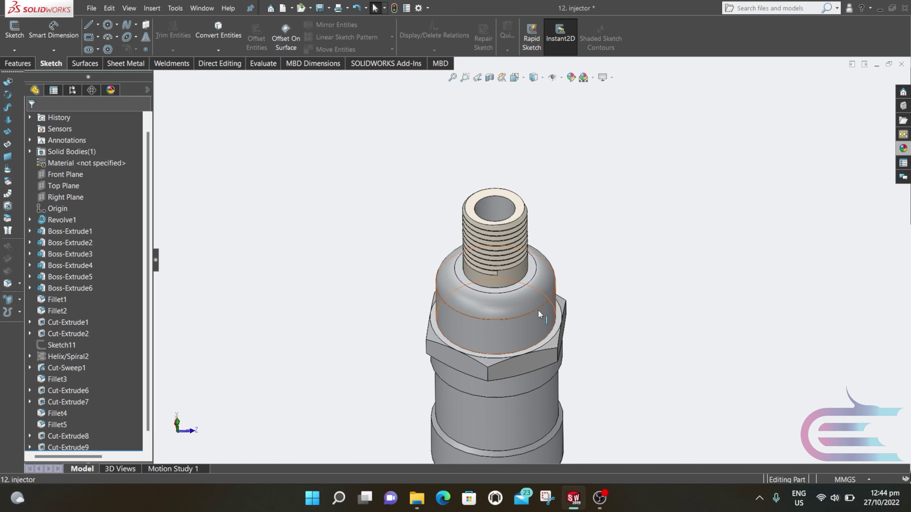
Apply chromium plate to the thread-base ring and rounded shoulder faces.
scroll(529, 290, down, 5)
click(499, 277)
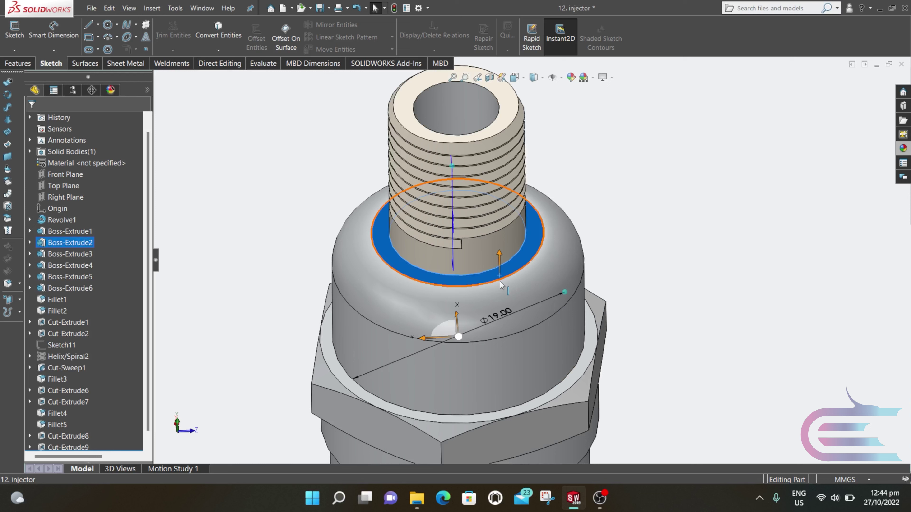
ctrl+click(497, 301)
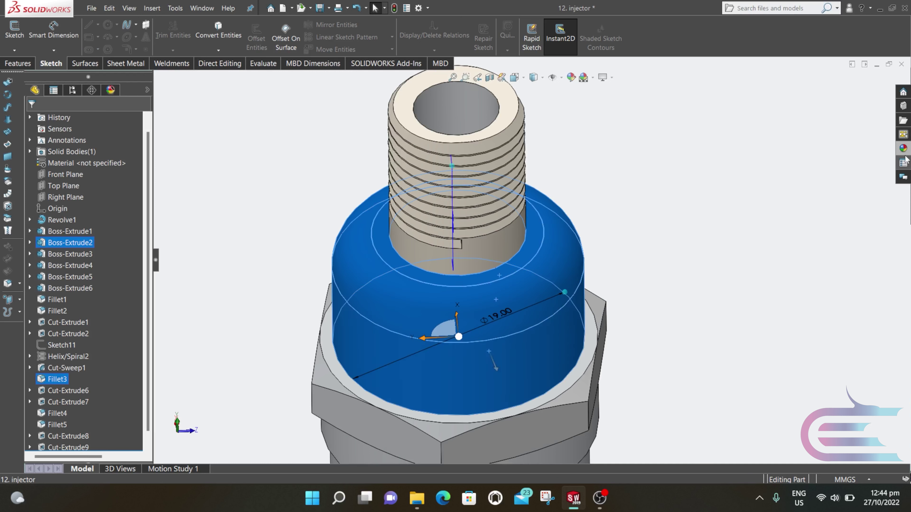
click(903, 149)
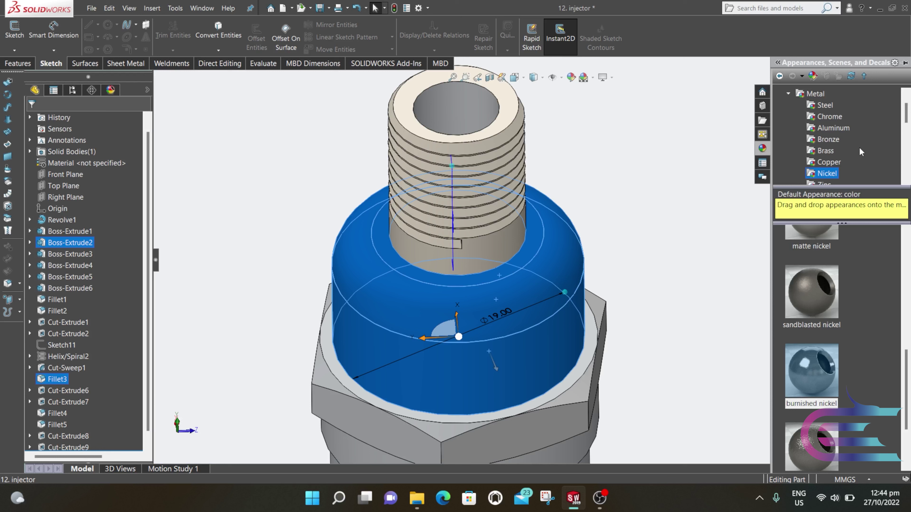
click(825, 117)
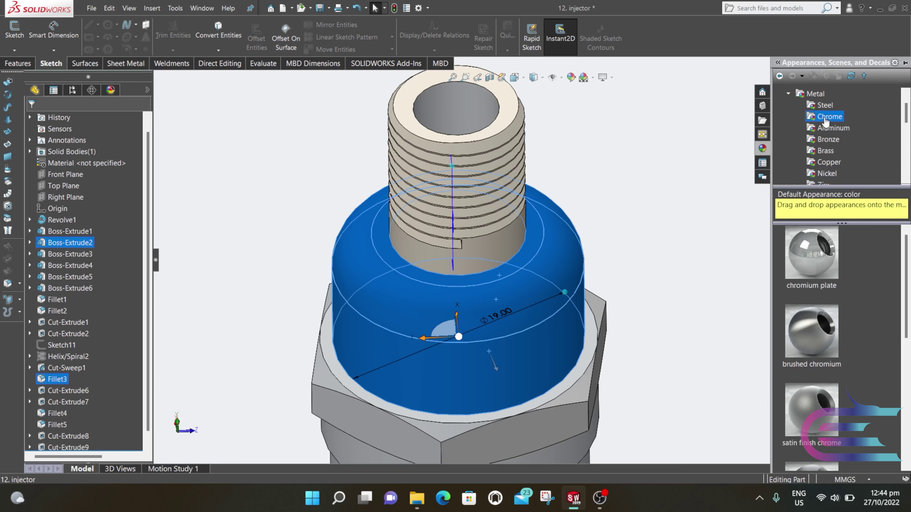
double_click(811, 269)
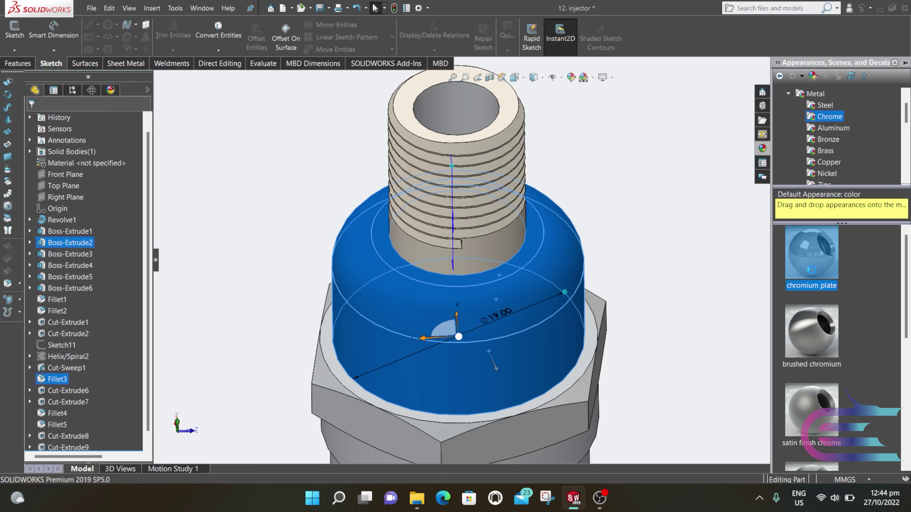
Give the middle cylindrical band below the nut a blue anodized aluminum appearance.
scroll(711, 329, up, 2)
middle_drag(635, 324, 594, 308)
scroll(560, 345, up, 1)
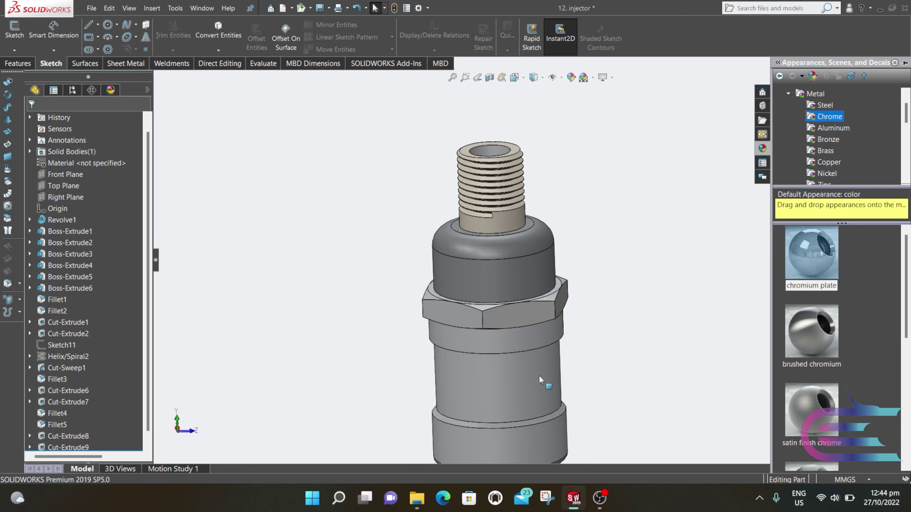
scroll(538, 375, down, 2)
click(506, 369)
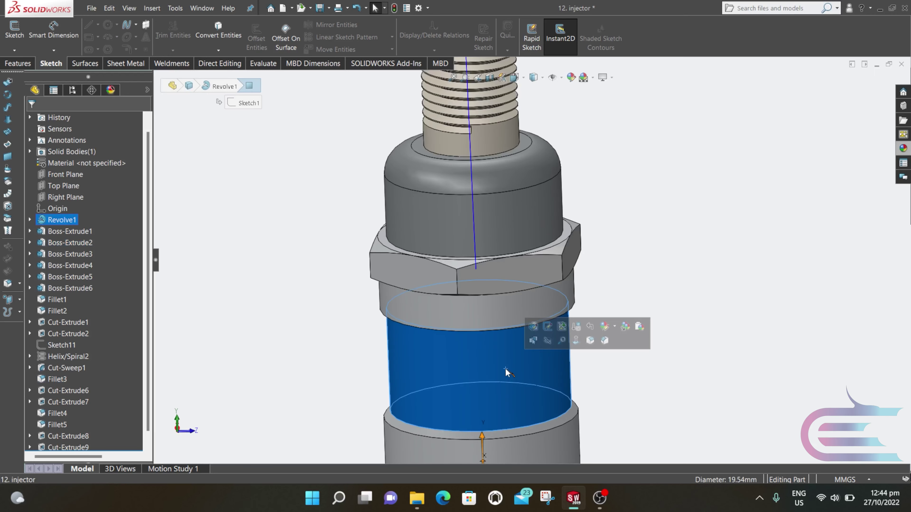
click(718, 333)
scroll(705, 343, up, 3)
click(502, 319)
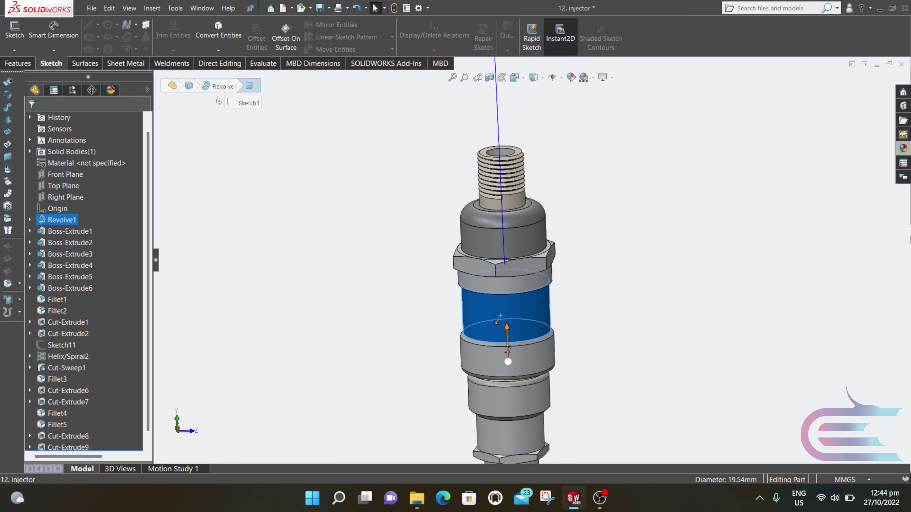
click(903, 149)
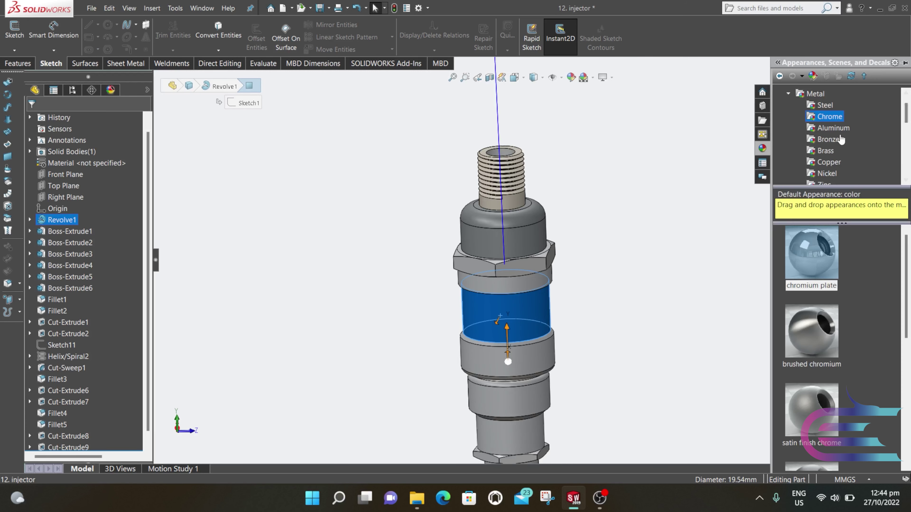
click(832, 128)
scroll(789, 341, down, 4)
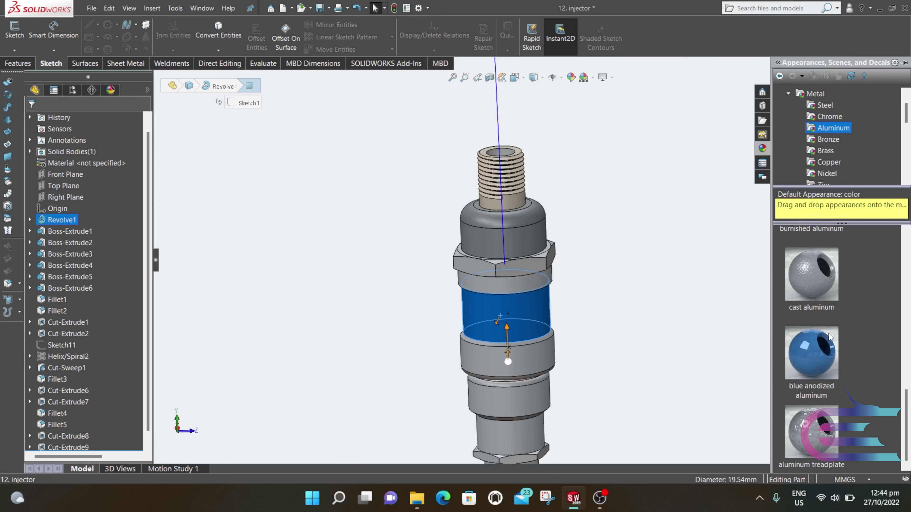
click(813, 359)
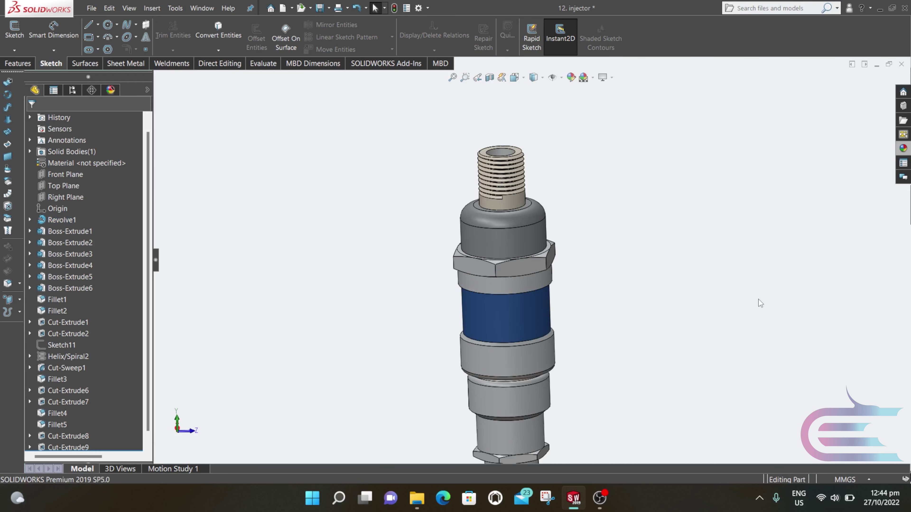
Apply chromium plate to the narrow ring above the blue band.
click(526, 277)
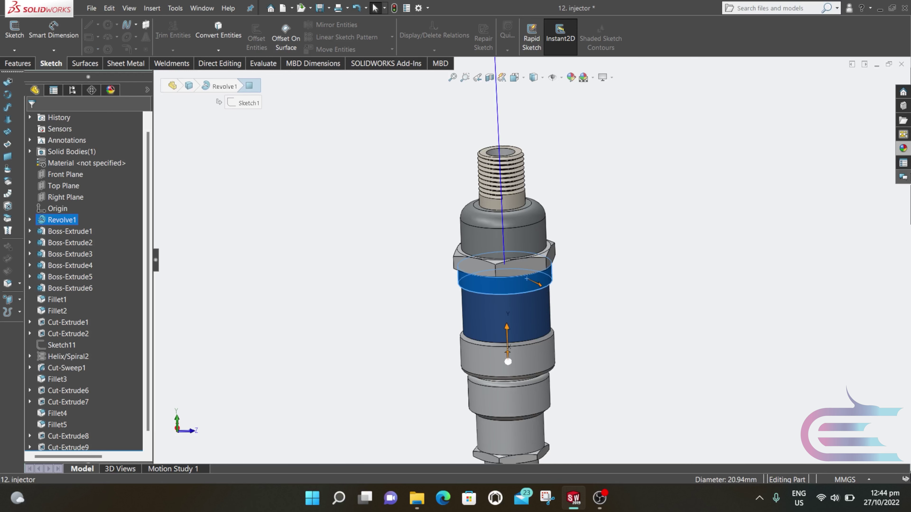
click(903, 148)
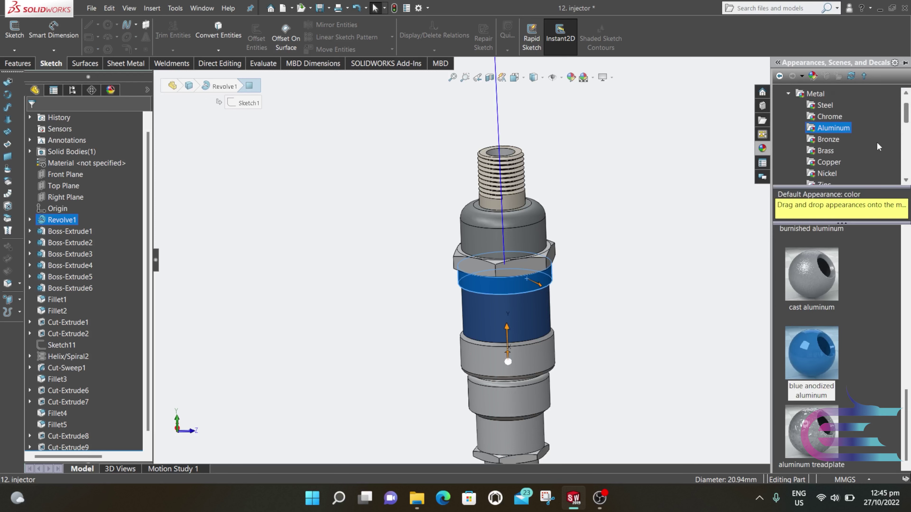
click(824, 118)
double_click(816, 245)
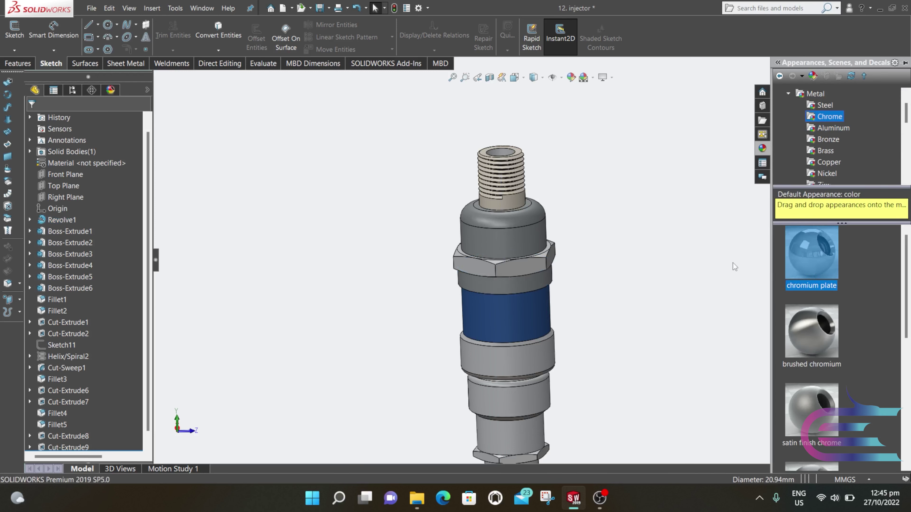
Apply matte magnesium from Metal > Magnesium to the ring below the blue band.
middle_drag(676, 270, 520, 308)
click(507, 314)
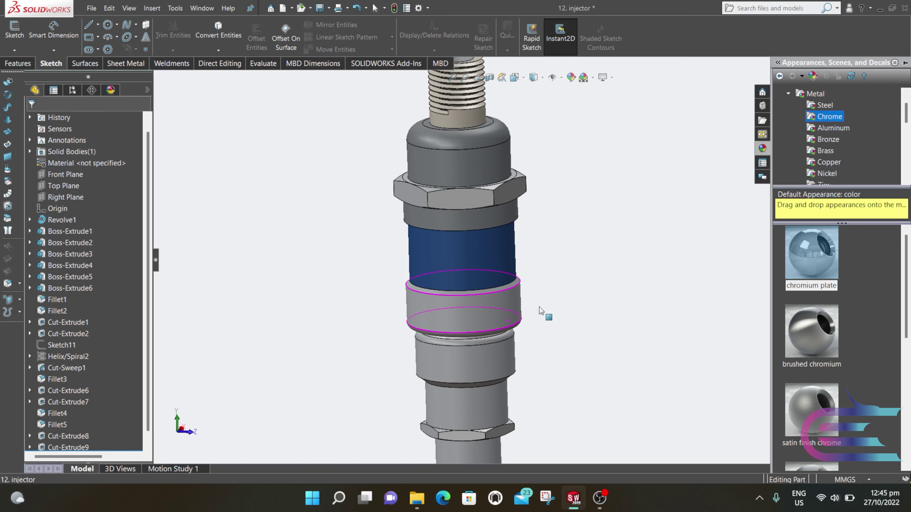
click(467, 319)
scroll(466, 309, down, 5)
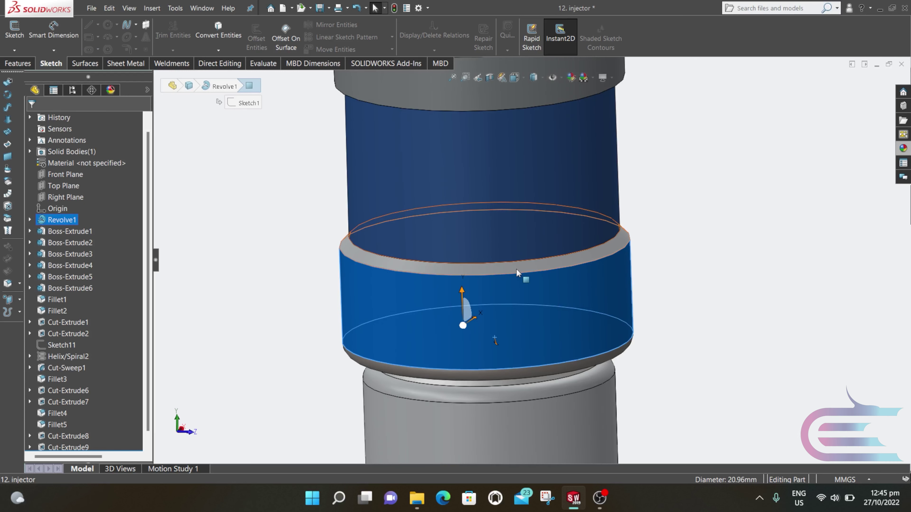
middle_drag(496, 317, 491, 229)
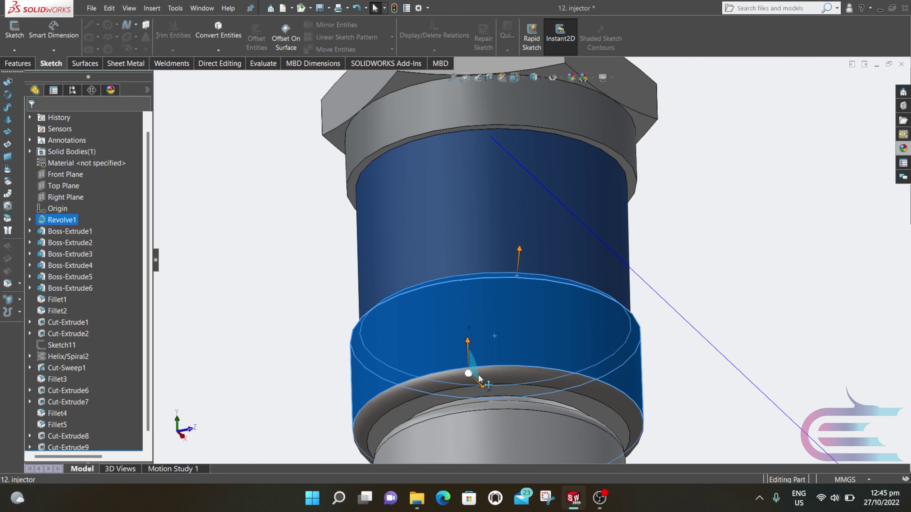
scroll(669, 301, up, 5)
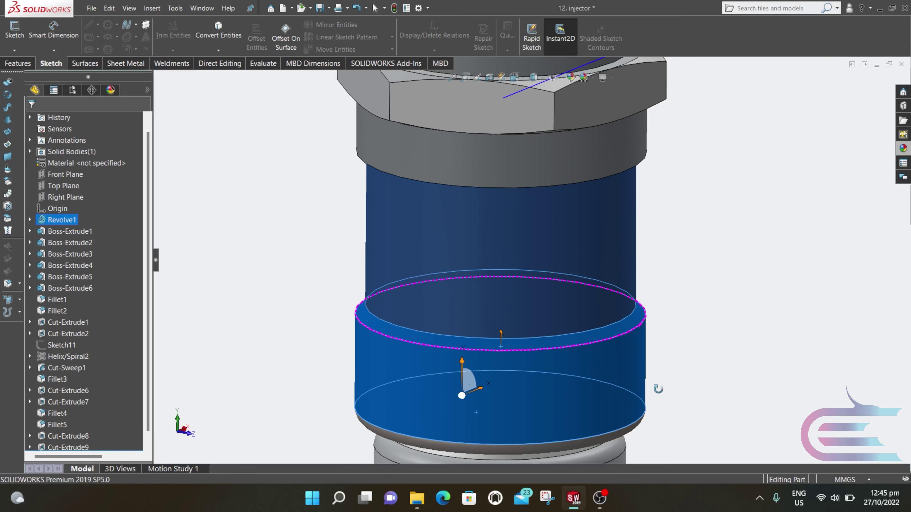
scroll(498, 337, down, 2)
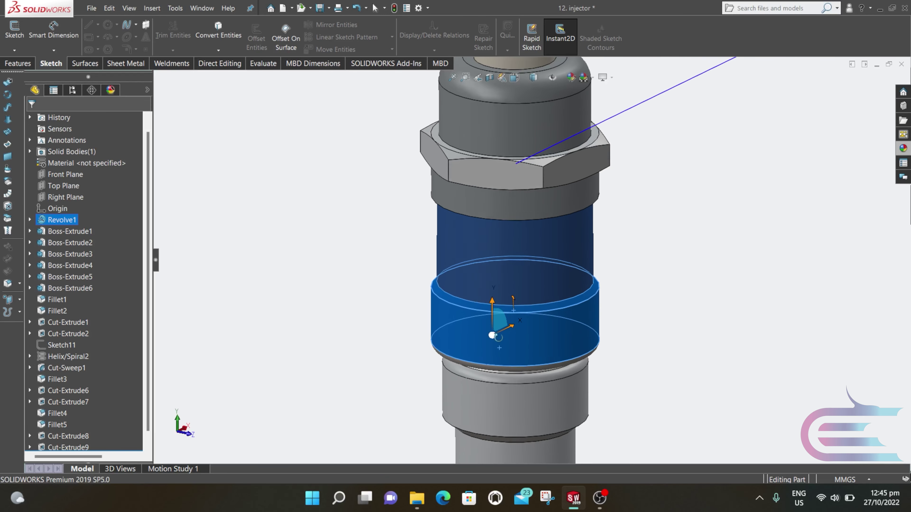
click(903, 150)
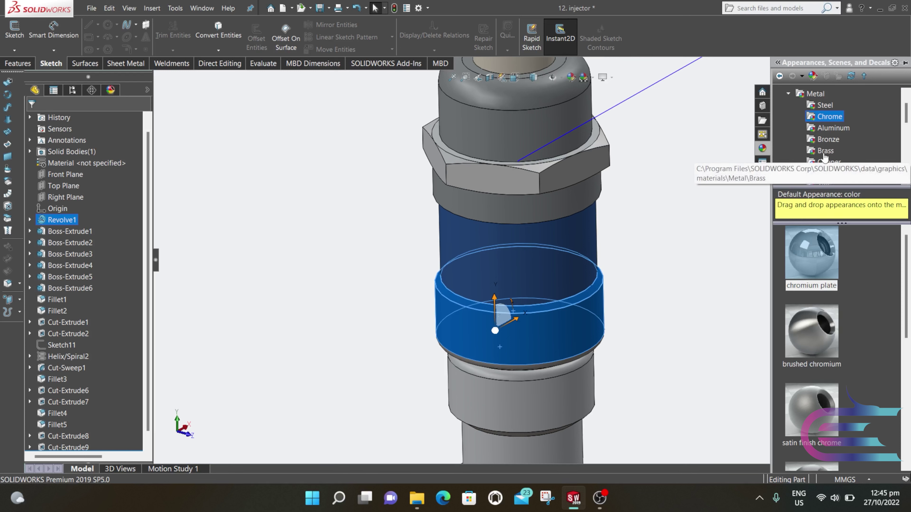
scroll(824, 158, down, 2)
click(836, 128)
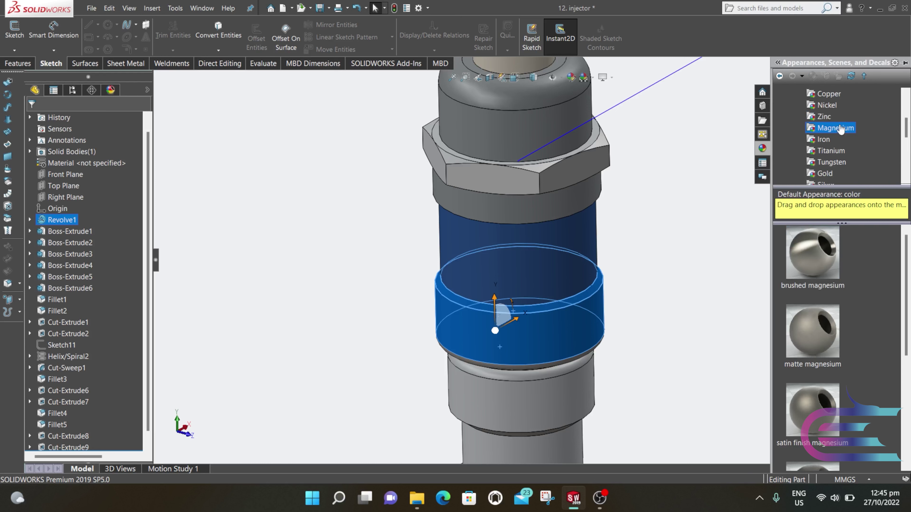
double_click(826, 331)
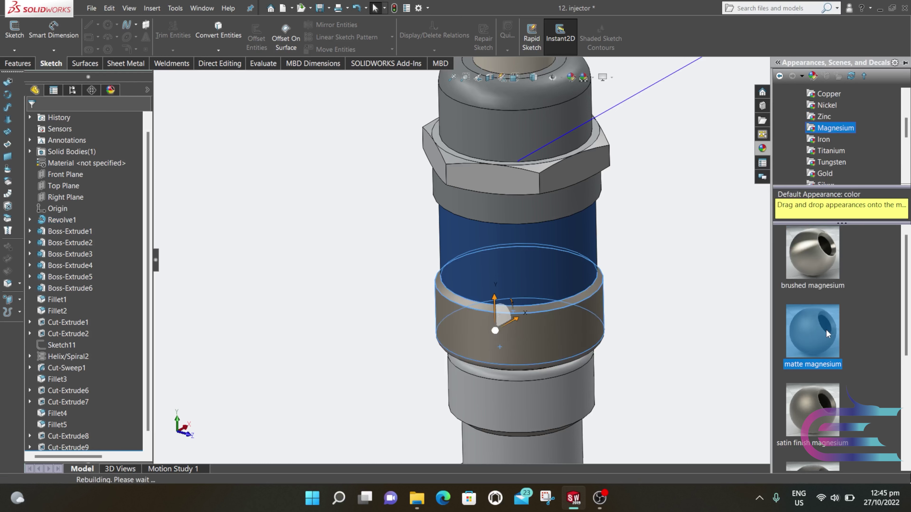
Select the lower cylindrical section and browse the Titanium appearances for it.
click(705, 326)
key(f)
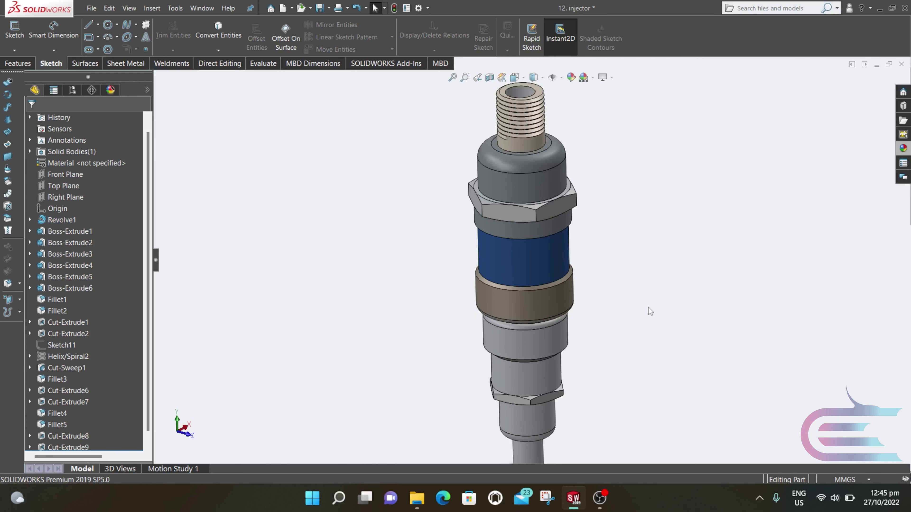
middle_drag(648, 307, 638, 288)
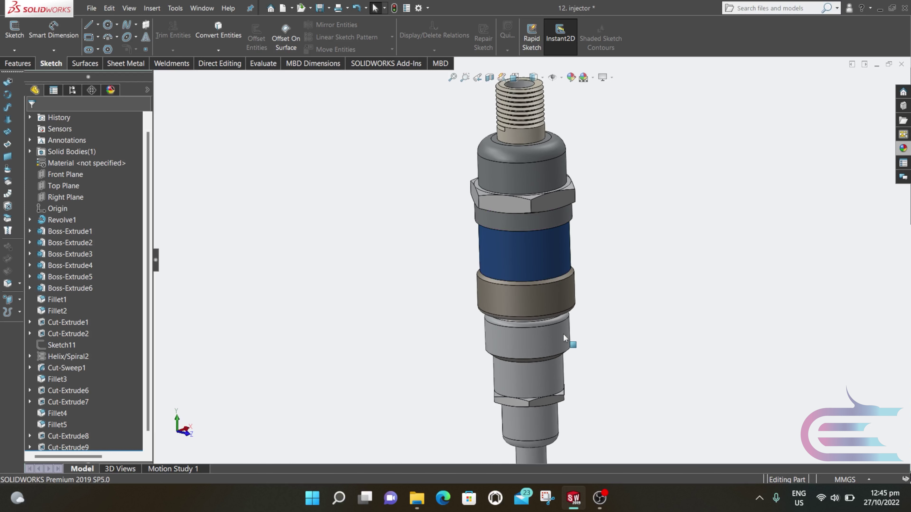
scroll(552, 334, down, 3)
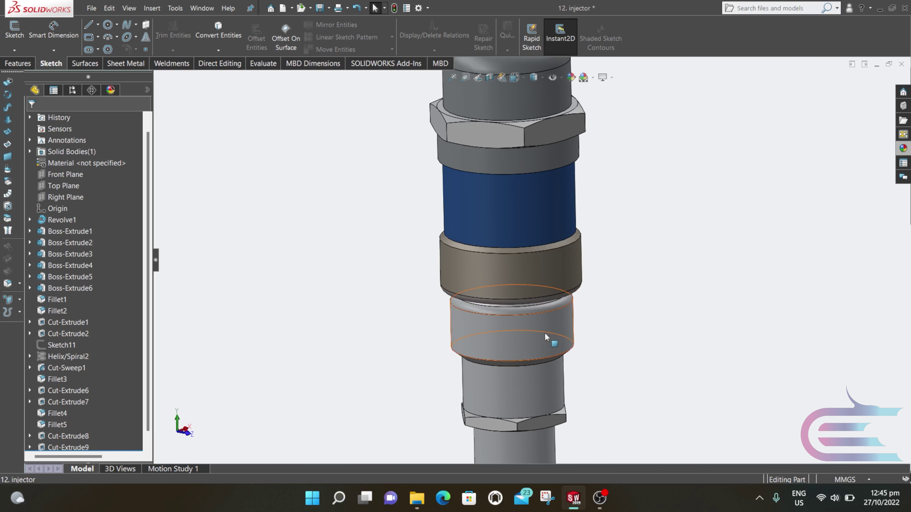
click(517, 386)
scroll(647, 393, up, 1)
scroll(708, 368, up, 3)
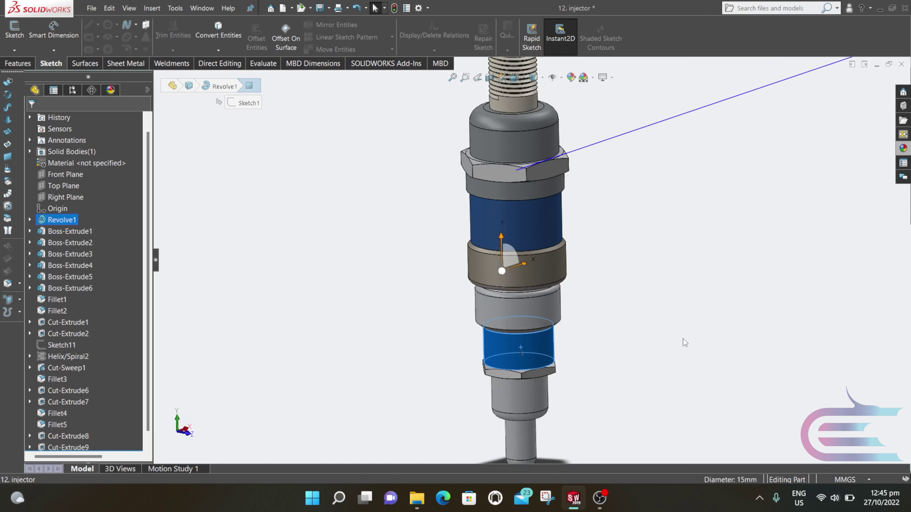
click(903, 149)
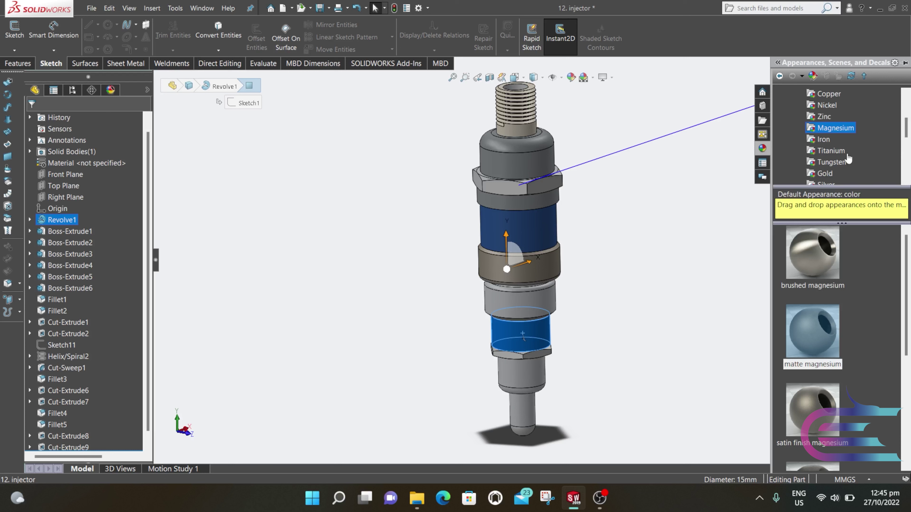
click(824, 153)
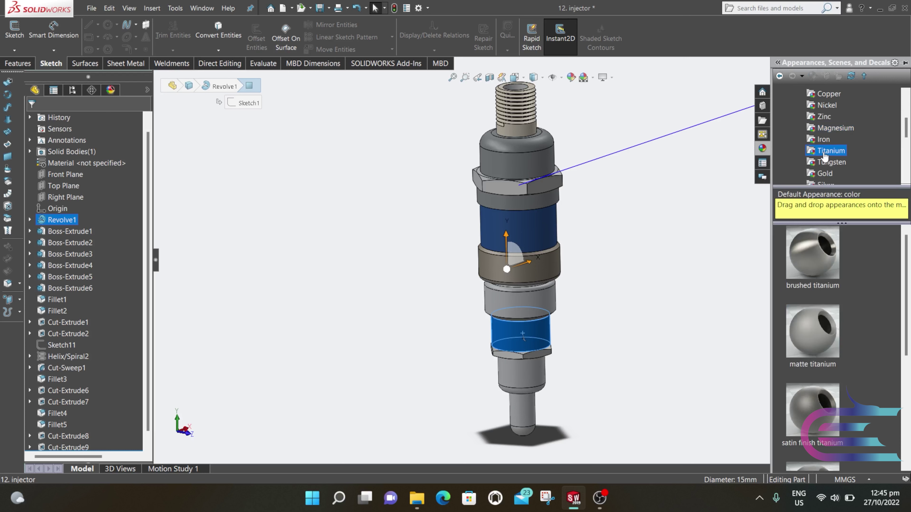
scroll(824, 253, down, 3)
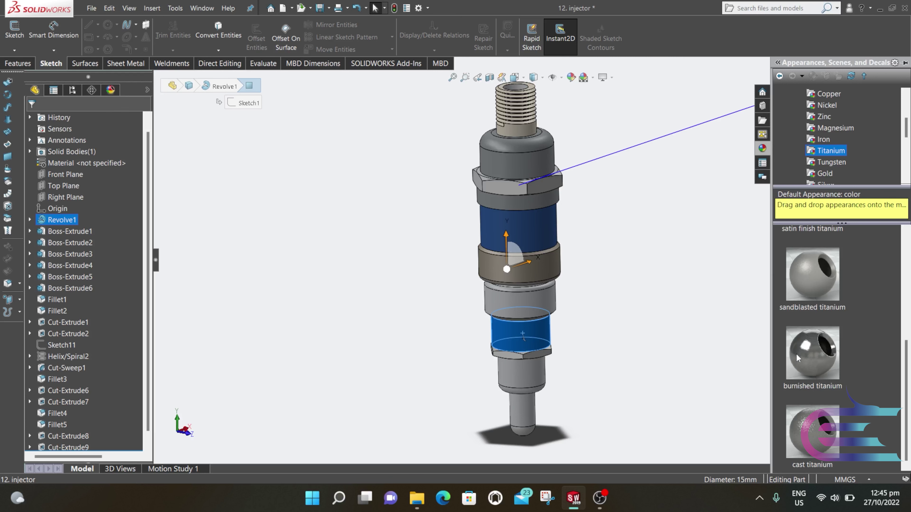
scroll(795, 353, up, 3)
mouse_move(798, 352)
scroll(807, 309, down, 5)
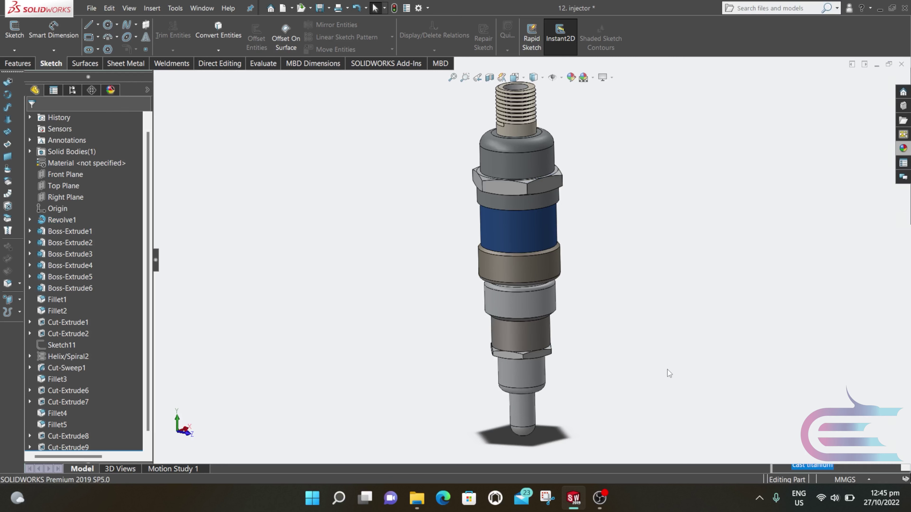
scroll(532, 414, down, 3)
scroll(531, 414, down, 2)
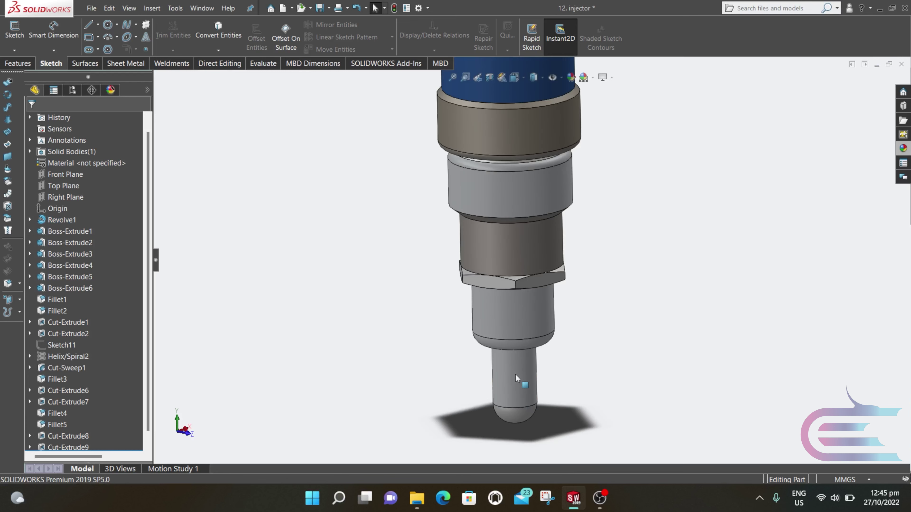
Drag the burnished tungsten swatch from Metal > Tungsten onto the injector's rounded tip.
click(517, 378)
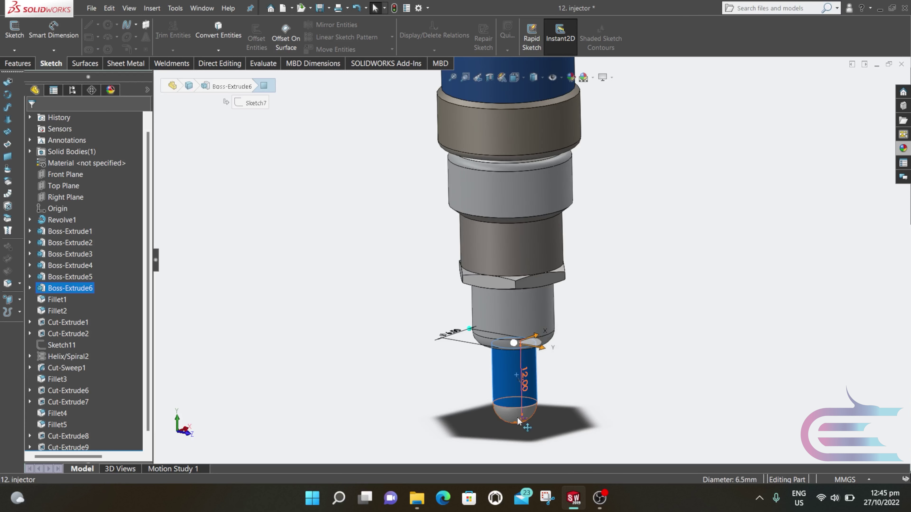
mouse_move(904, 152)
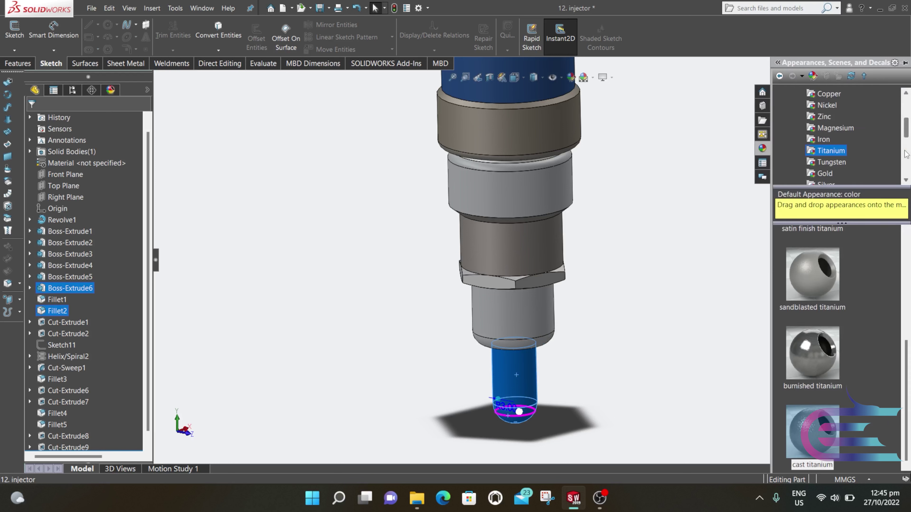
click(831, 162)
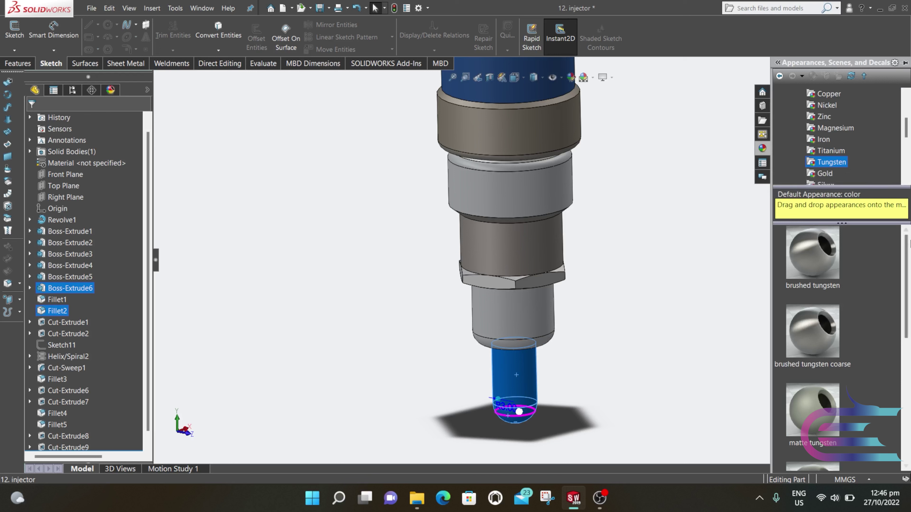
scroll(846, 296, down, 3)
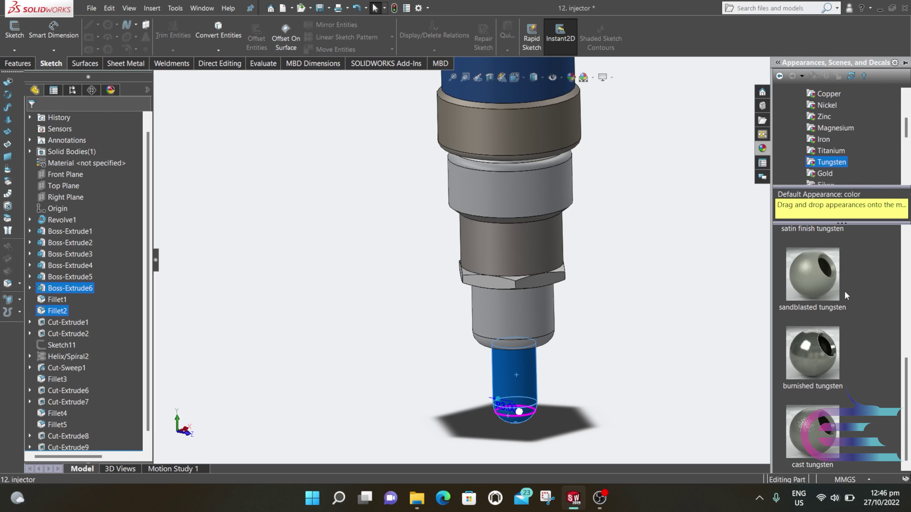
drag(823, 342, 514, 405)
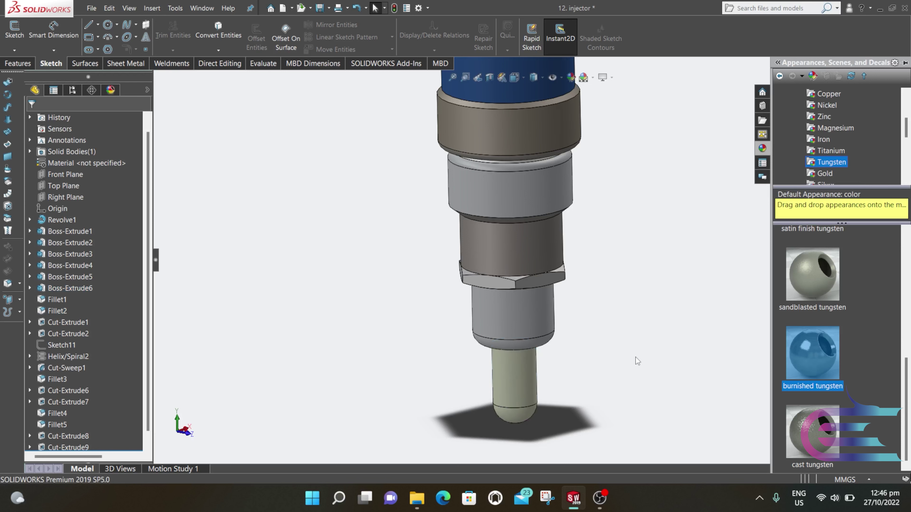
scroll(593, 252, up, 3)
Select the short cylinder face above the tip and apply burnished titanium from Metal > Titanium.
mouse_move(521, 177)
middle_down()
mouse_move(504, 153)
mouse_move(519, 179)
middle_up()
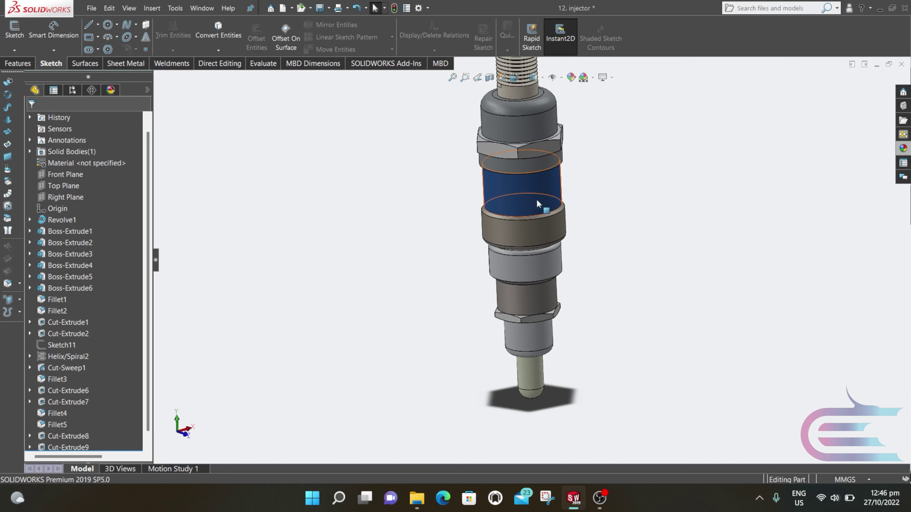
scroll(535, 218, down, 2)
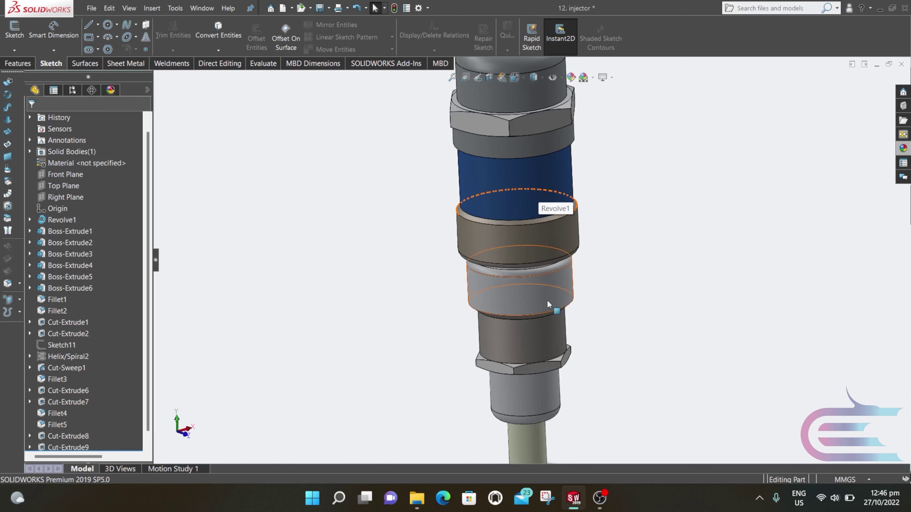
middle_drag(528, 378, 520, 397)
click(523, 398)
ctrl+click(528, 429)
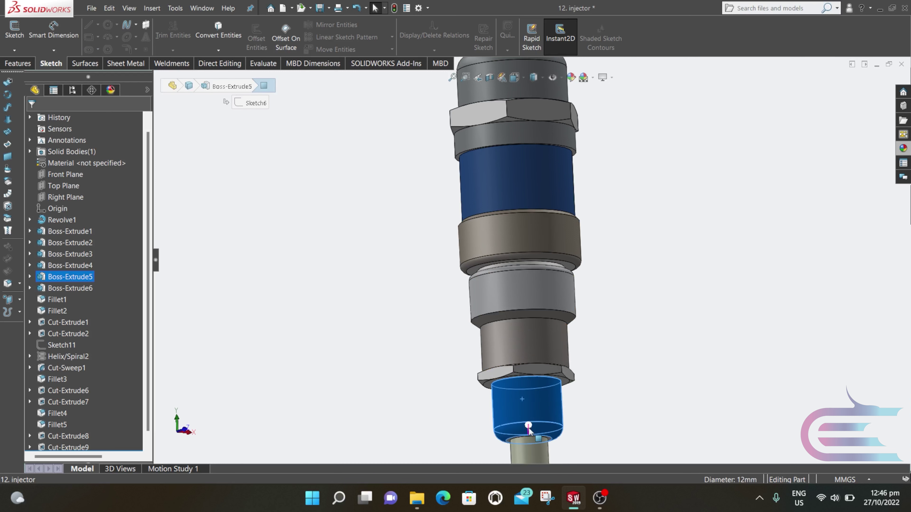
click(902, 149)
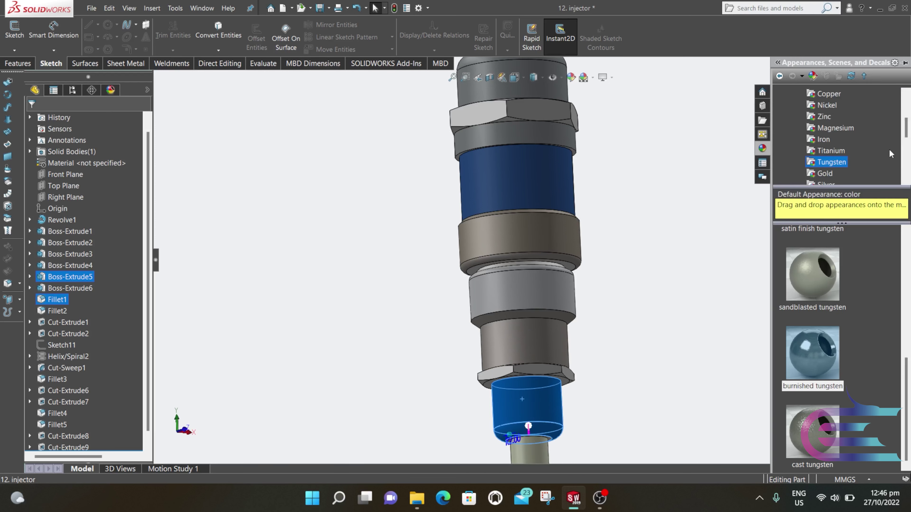
click(830, 150)
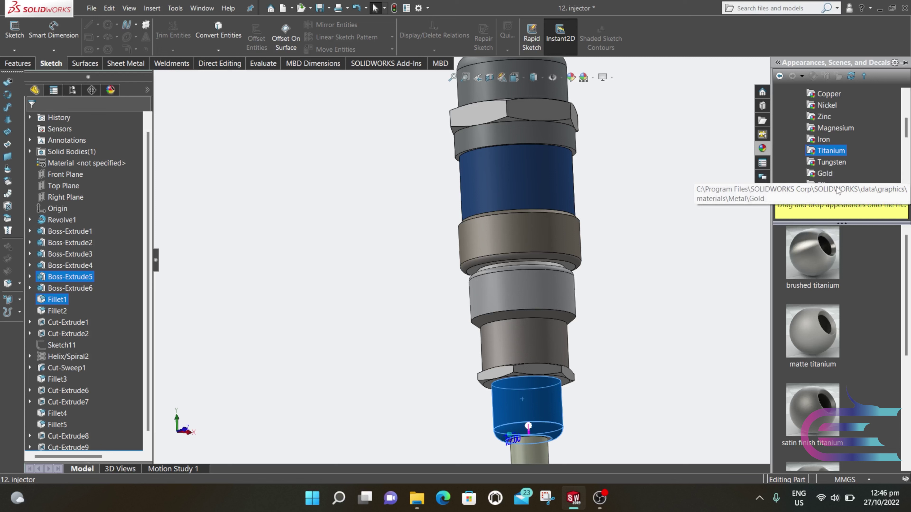
scroll(811, 269, down, 3)
mouse_move(811, 269)
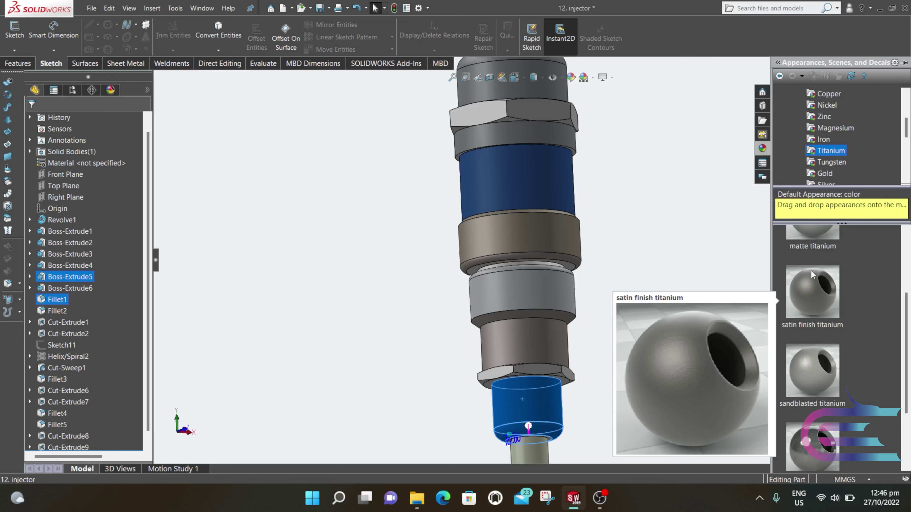
scroll(810, 270, down, 3)
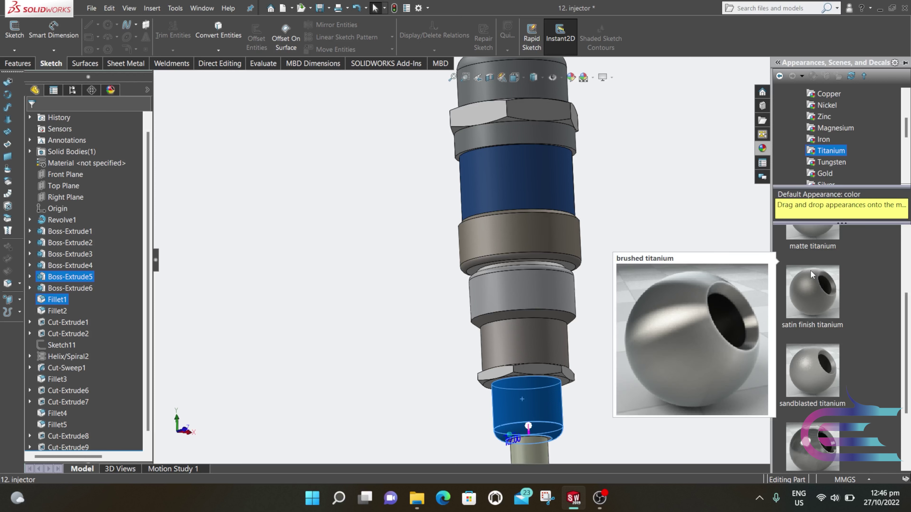
double_click(831, 373)
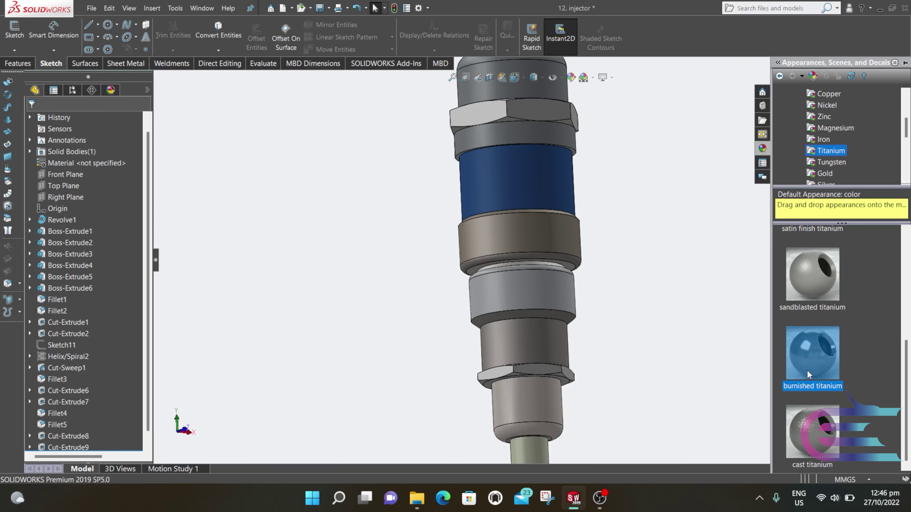
Select the band under the blue section and apply chromium plate from Metal > Chrome.
key(f)
middle_drag(579, 335, 454, 336)
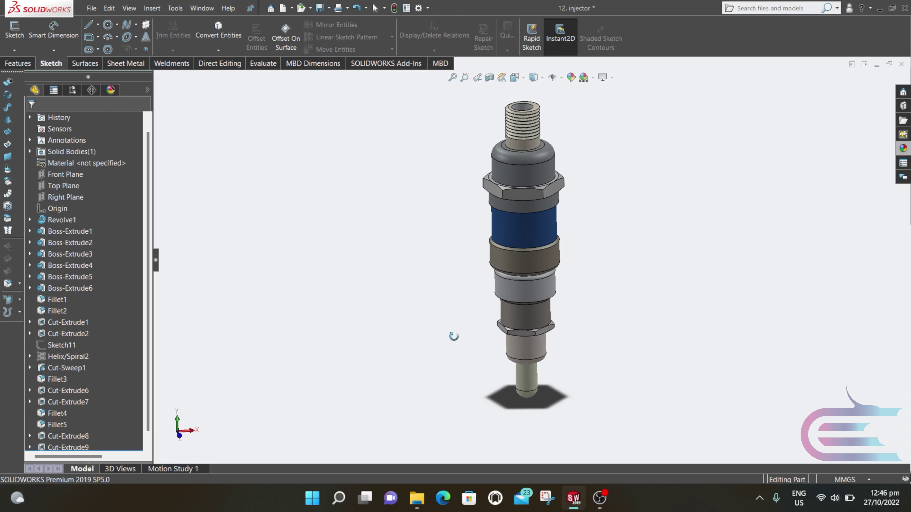
scroll(545, 112, down, 2)
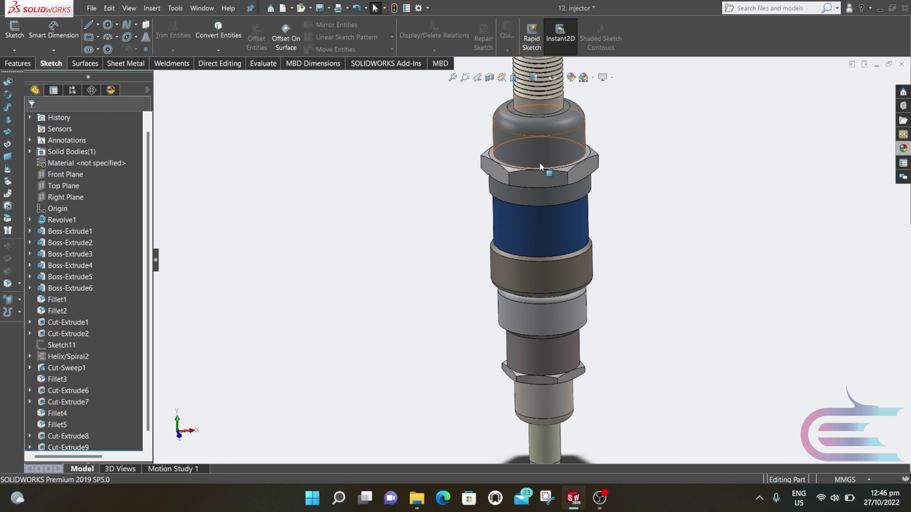
scroll(534, 248, up, 2)
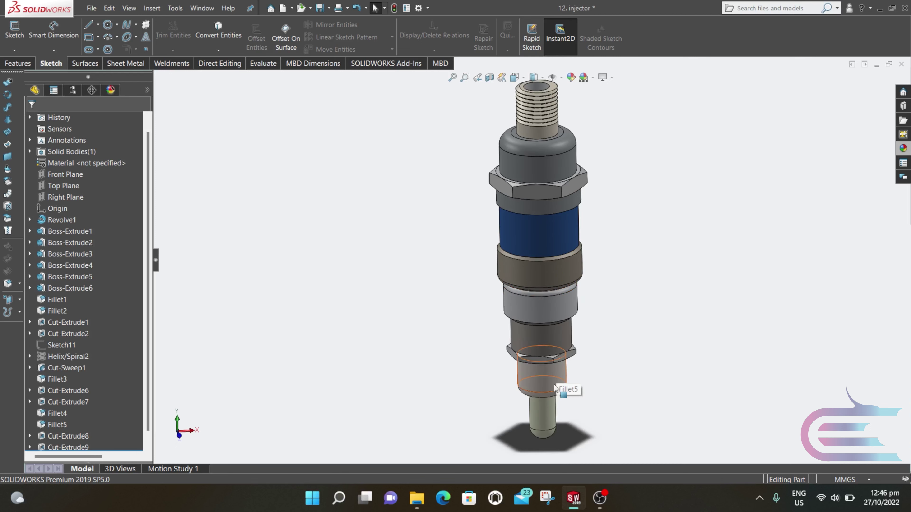
middle_drag(551, 351, 546, 310)
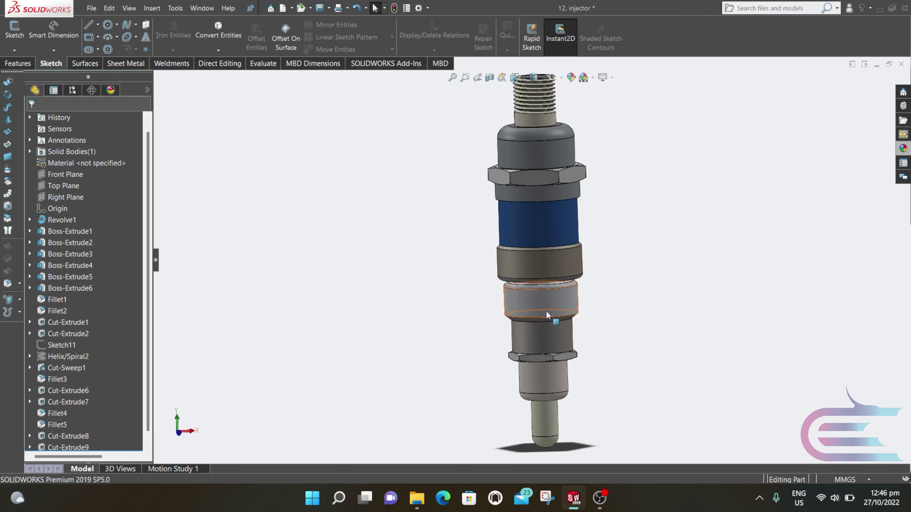
click(545, 309)
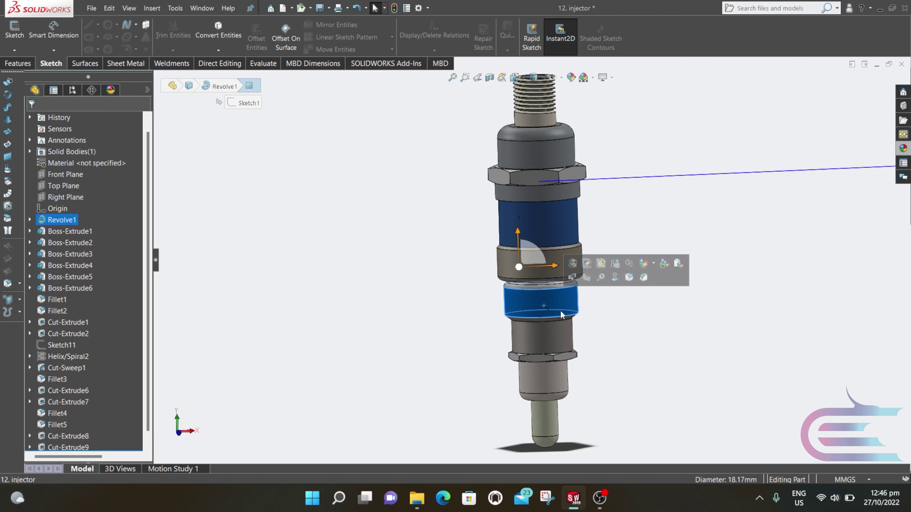
click(903, 148)
scroll(846, 162, down, 2)
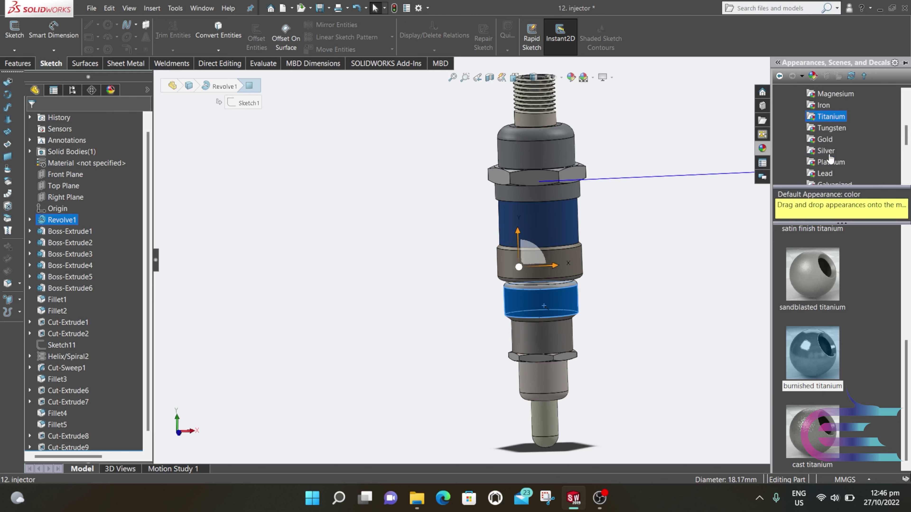
scroll(847, 166, up, 4)
click(829, 116)
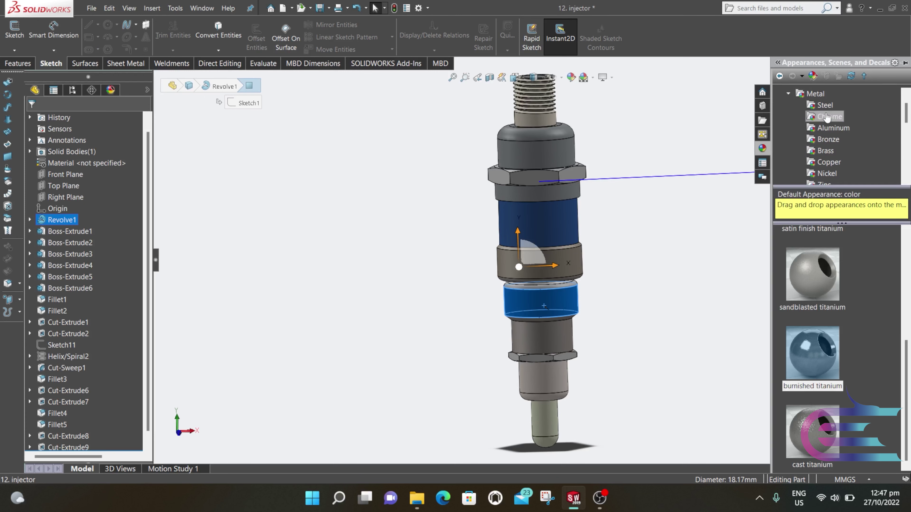
double_click(823, 252)
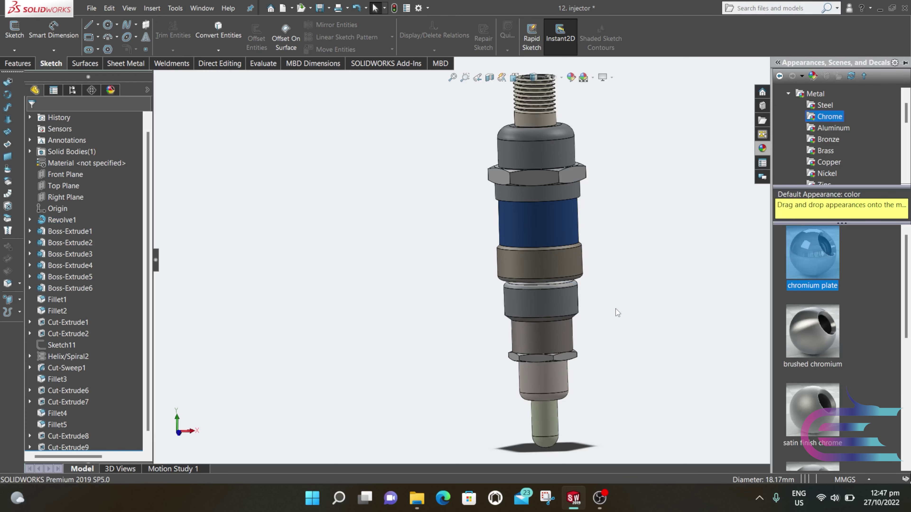
middle_drag(613, 305, 586, 313)
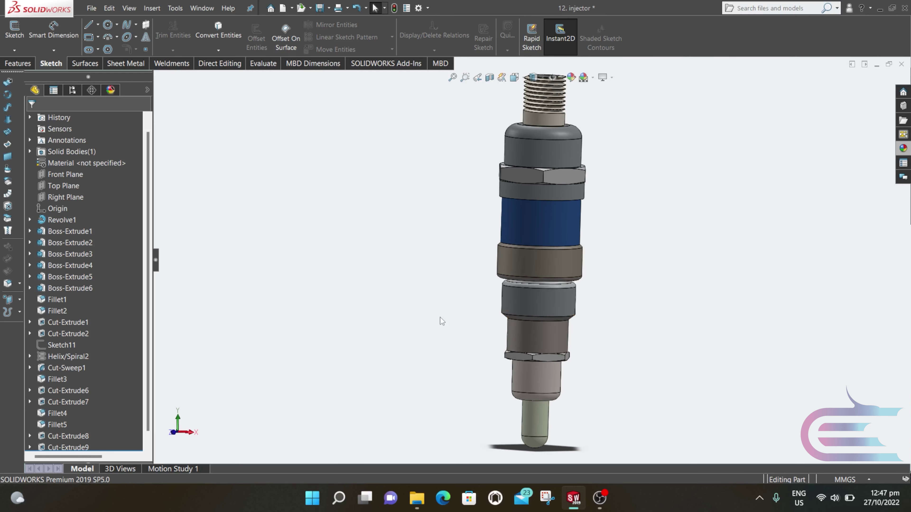
Save the part with Save As under the name 12.injector in the engine folder.
click(91, 8)
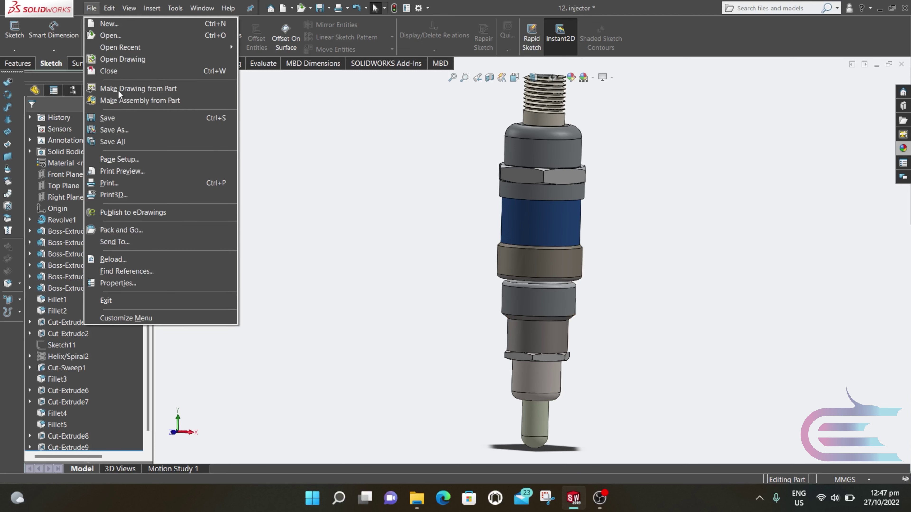
click(181, 129)
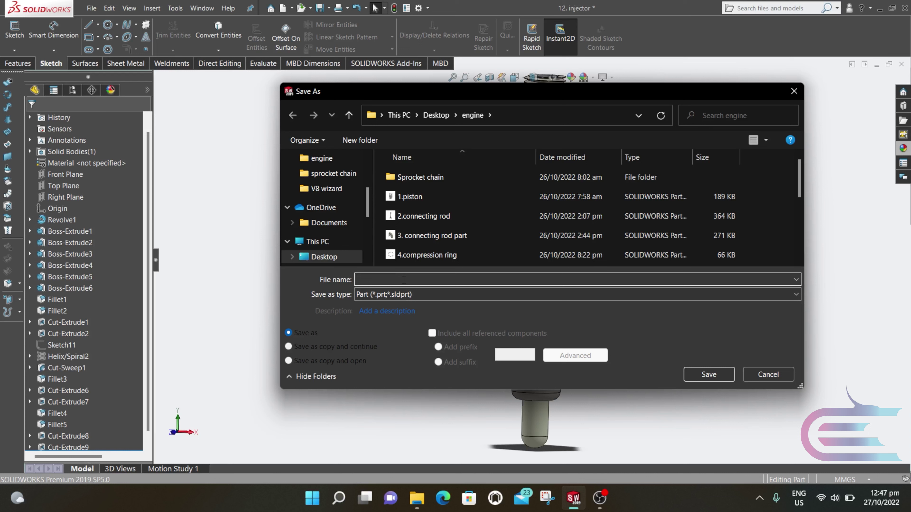
text(12.injector)
click(721, 373)
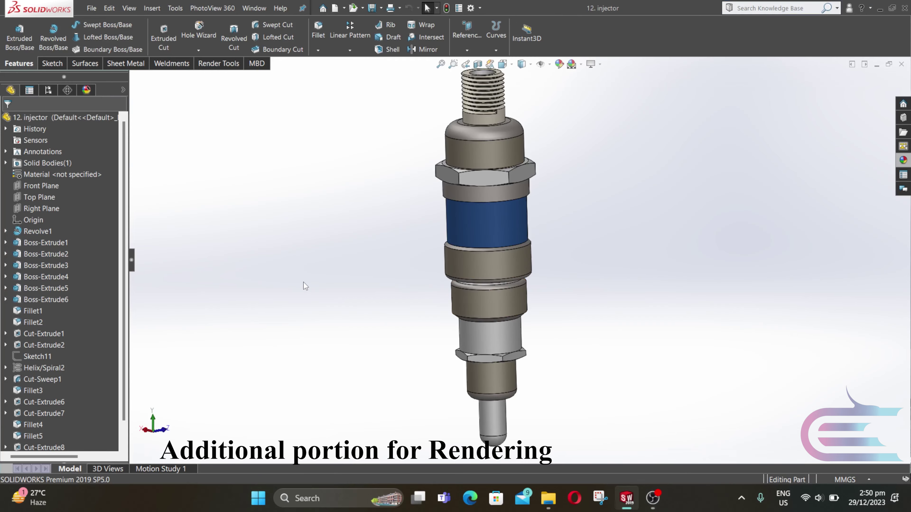
Bring up the appearances library showing the Copper finishes.
click(218, 63)
click(903, 160)
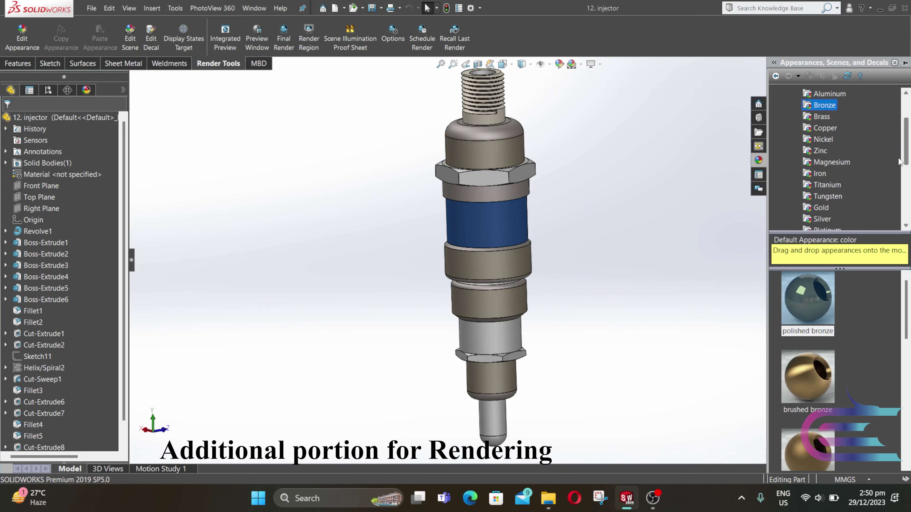
scroll(829, 120, up, 2)
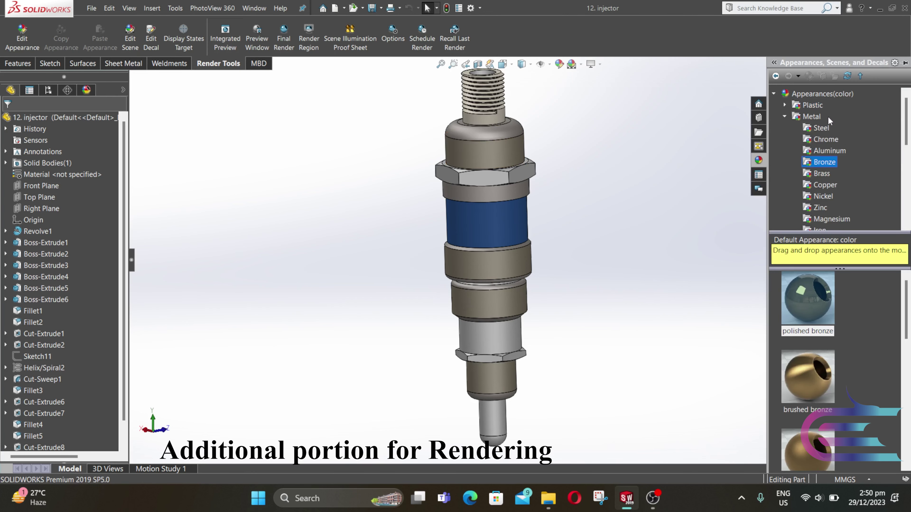
click(825, 185)
scroll(477, 94, down, 5)
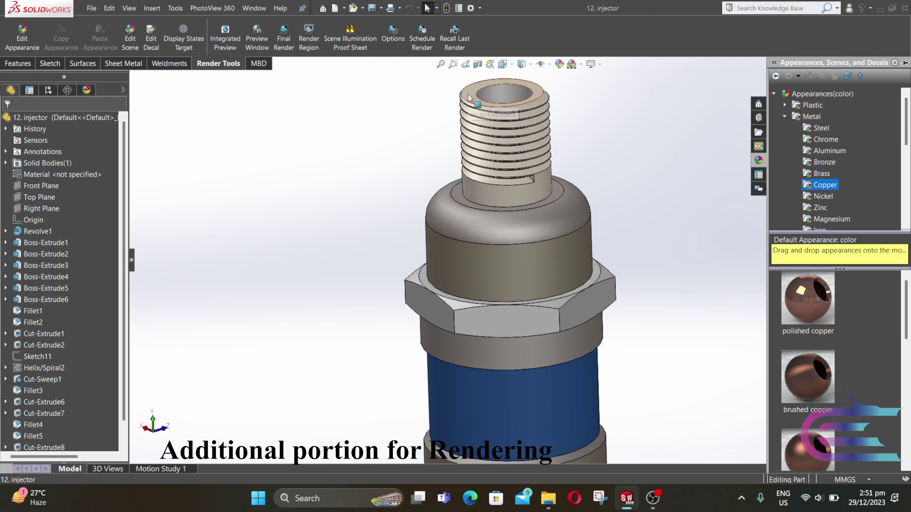
Select the threaded top faces together with the wide middle band face.
click(504, 95)
scroll(525, 366, down, 3)
click(539, 333)
middle_drag(539, 333, 528, 318)
click(529, 317)
middle_drag(590, 301, 578, 328)
scroll(577, 328, up, 8)
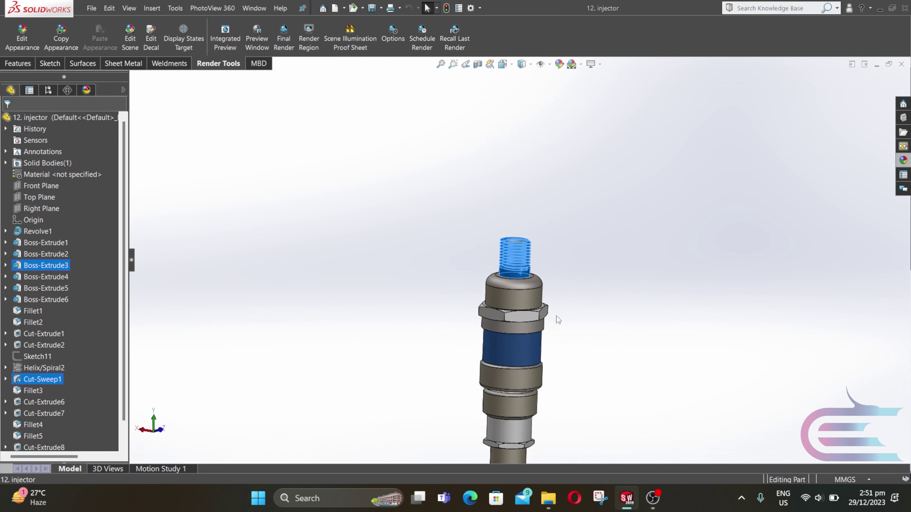
click(531, 355)
scroll(533, 394, up, 2)
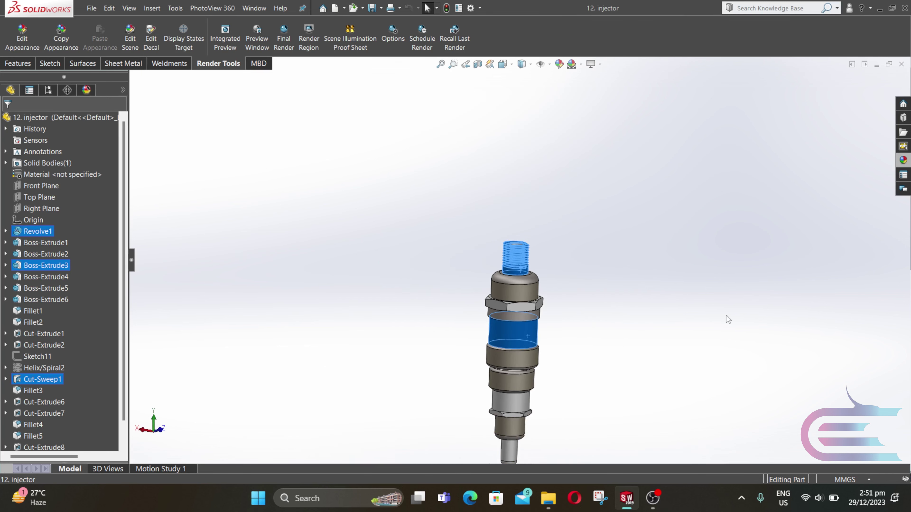
Apply copper to the selected thread and middle band faces.
click(903, 160)
double_click(810, 297)
scroll(522, 208, down, 5)
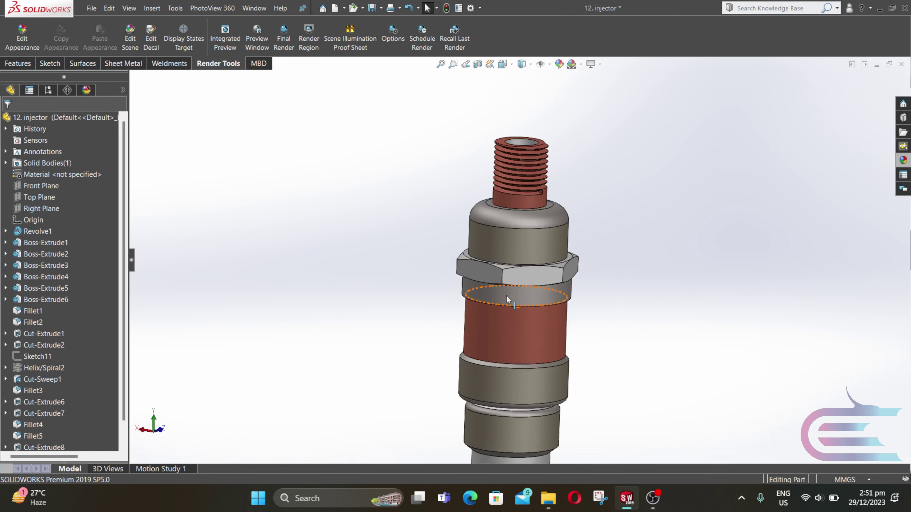
scroll(522, 208, down, 3)
Select the thread-base ring, upper nut body, lower hex ring and cylinder above the lower hex.
click(518, 209)
scroll(506, 229, down, 3)
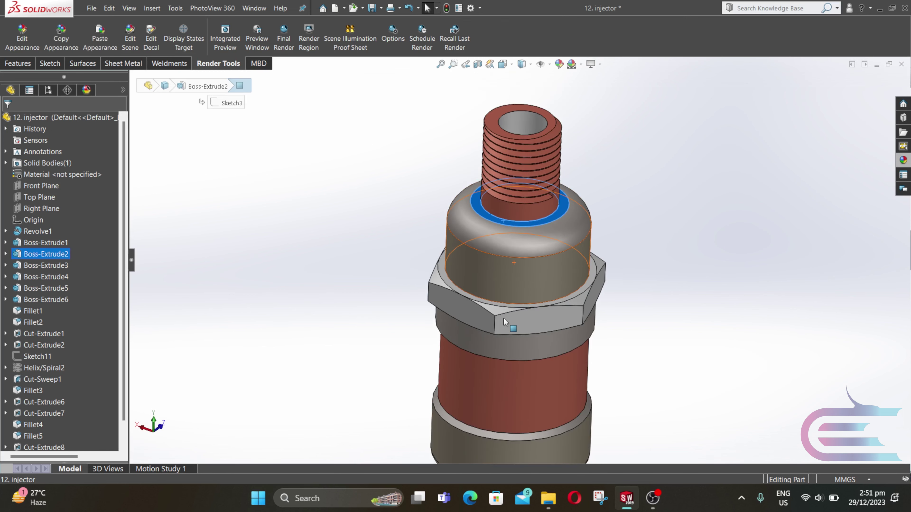
ctrl+click(507, 303)
middle_drag(507, 303, 539, 209)
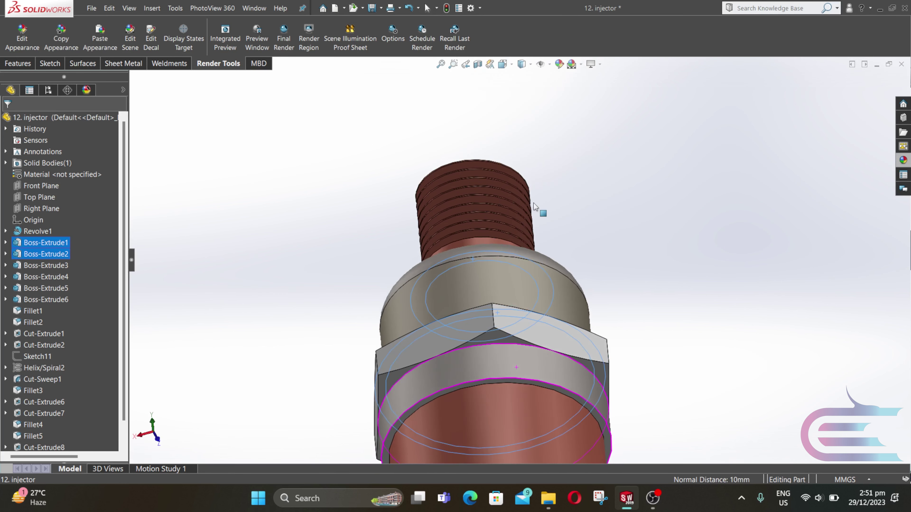
ctrl+middle_drag(505, 410, 524, 197)
middle_drag(527, 355, 538, 366)
scroll(533, 410, up, 3)
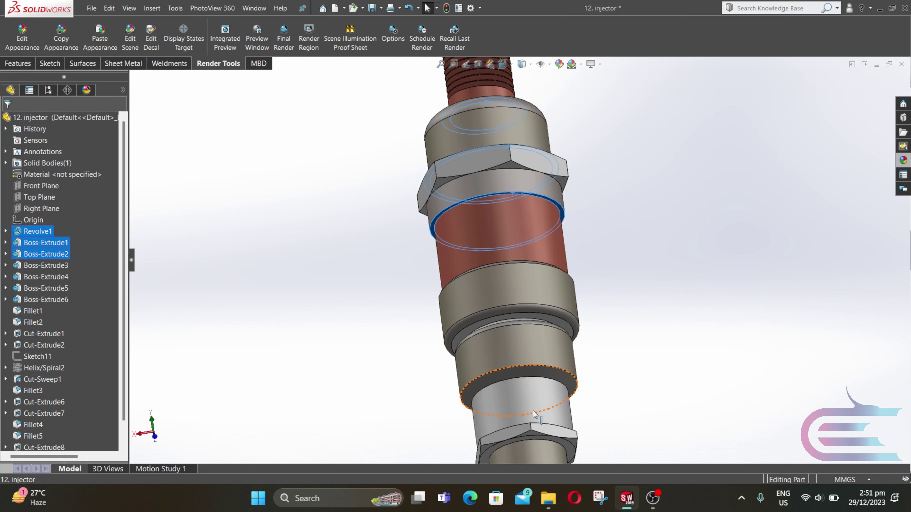
scroll(530, 413, down, 3)
ctrl+click(527, 378)
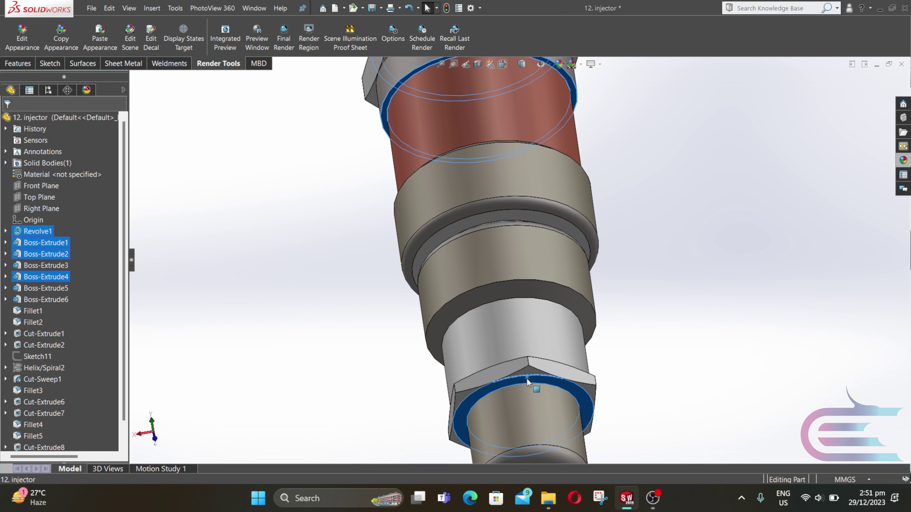
ctrl+click(531, 336)
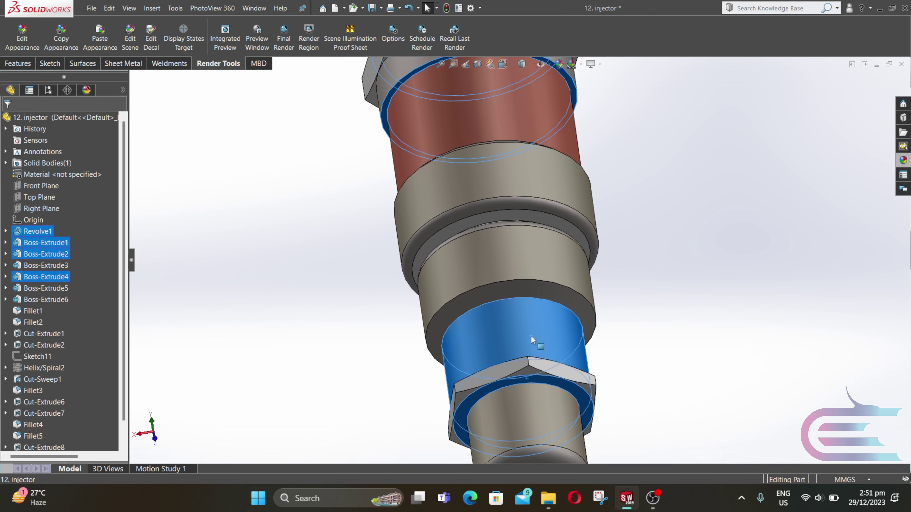
scroll(523, 424, down, 2)
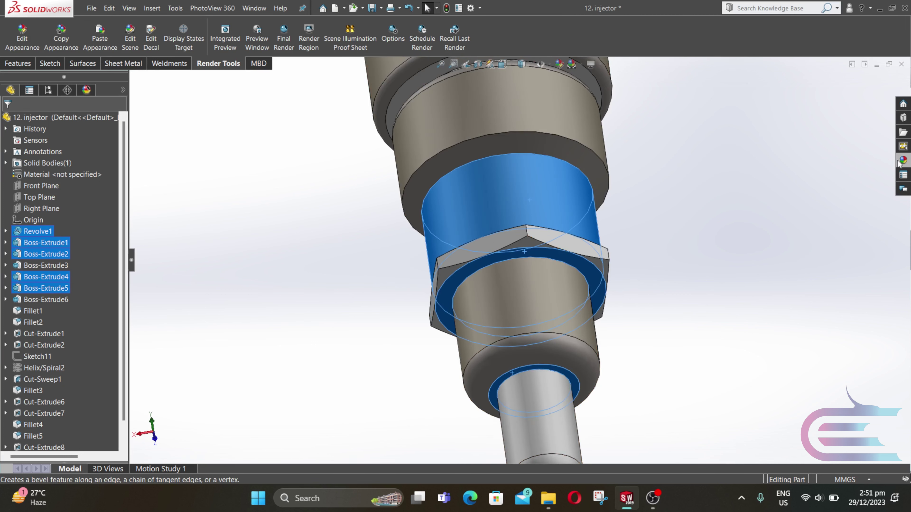
Apply polished bronze from the Bronze appearances to the selected faces.
click(900, 162)
scroll(835, 179, down, 2)
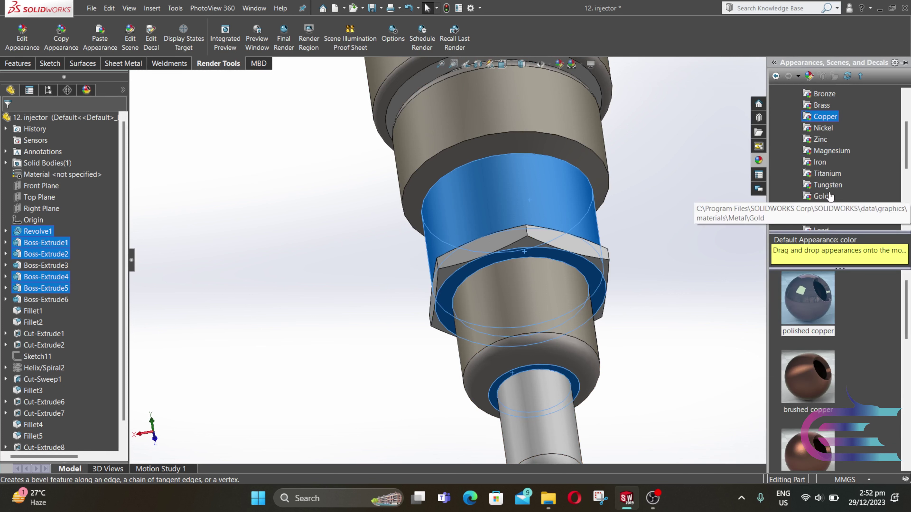
scroll(835, 191, down, 2)
scroll(842, 190, up, 1)
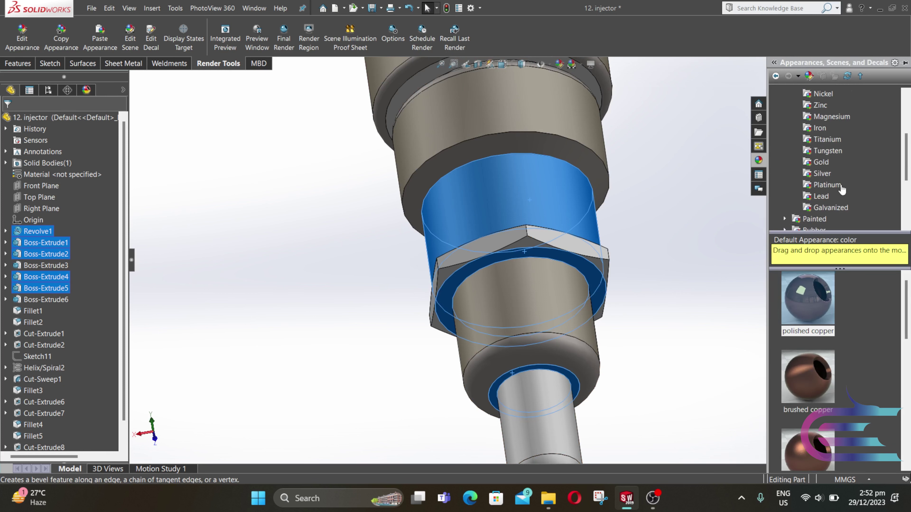
scroll(841, 190, up, 2)
click(824, 128)
double_click(807, 297)
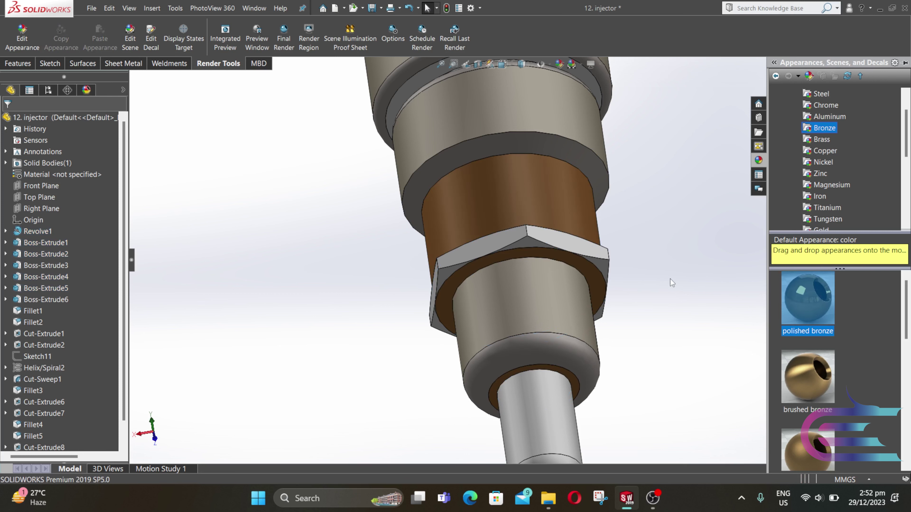
Apply nickel to the rounded tip and the ring face below the upper nut.
click(556, 391)
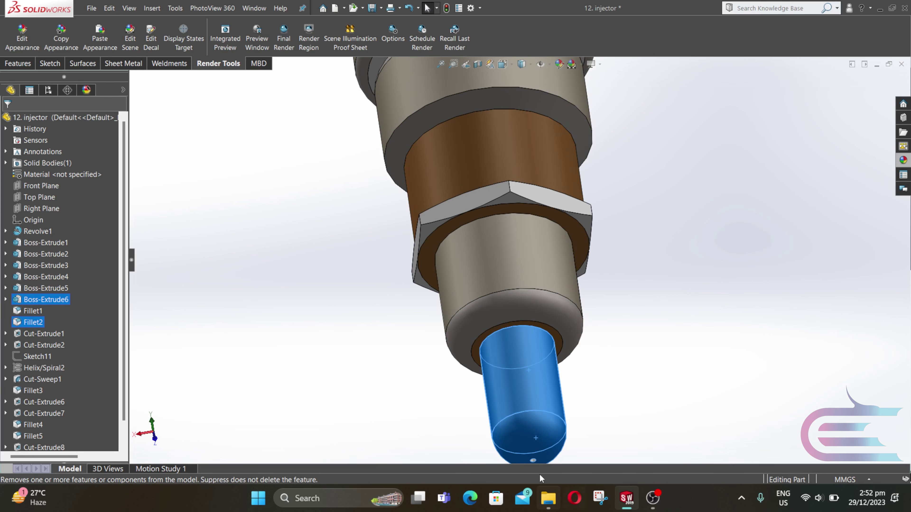
middle_drag(534, 463, 522, 442)
scroll(538, 405, down, 2)
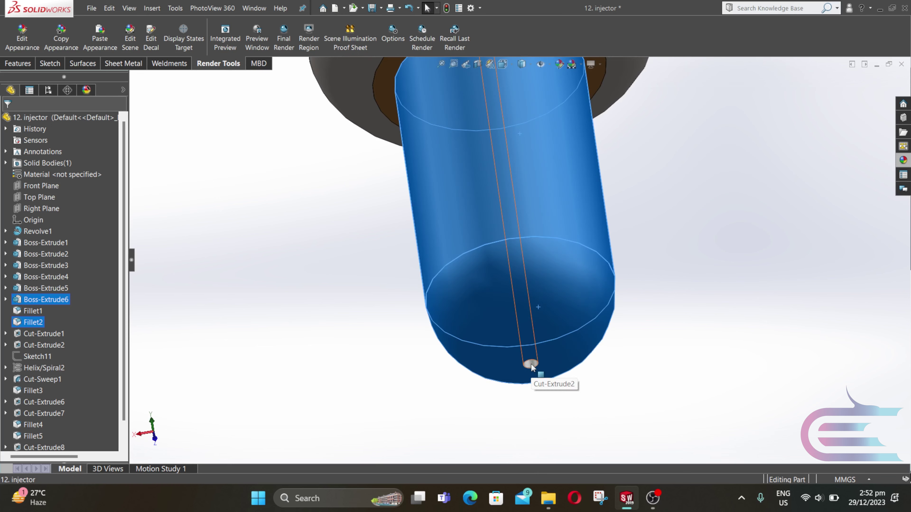
scroll(531, 364, up, 8)
scroll(529, 159, down, 3)
middle_drag(530, 159, 518, 201)
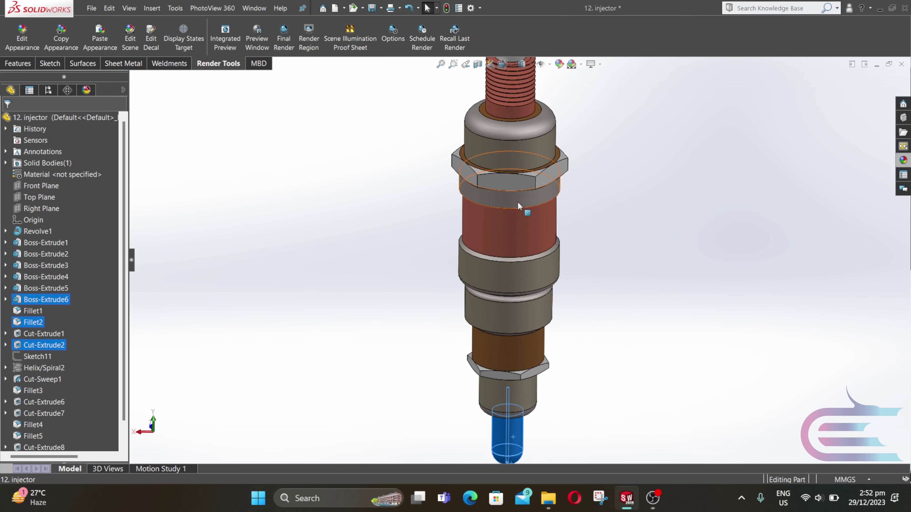
ctrl+click(517, 198)
click(903, 163)
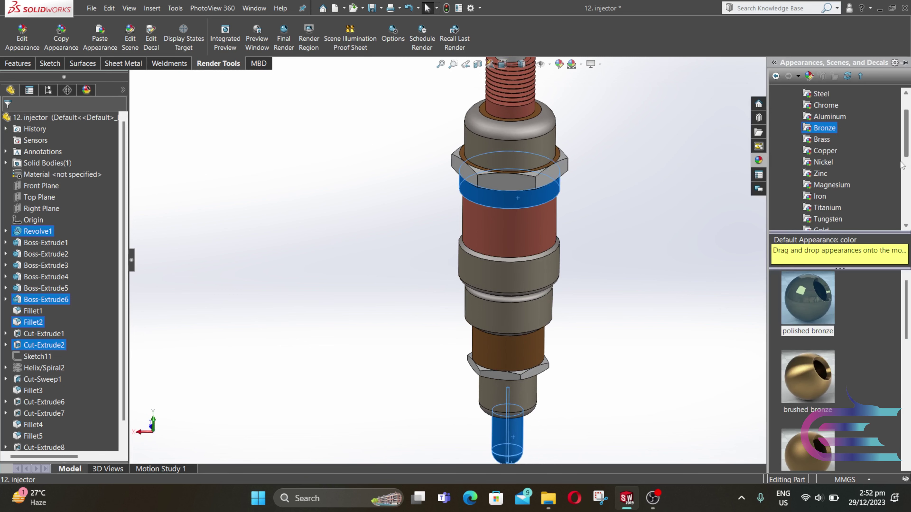
click(823, 162)
click(678, 303)
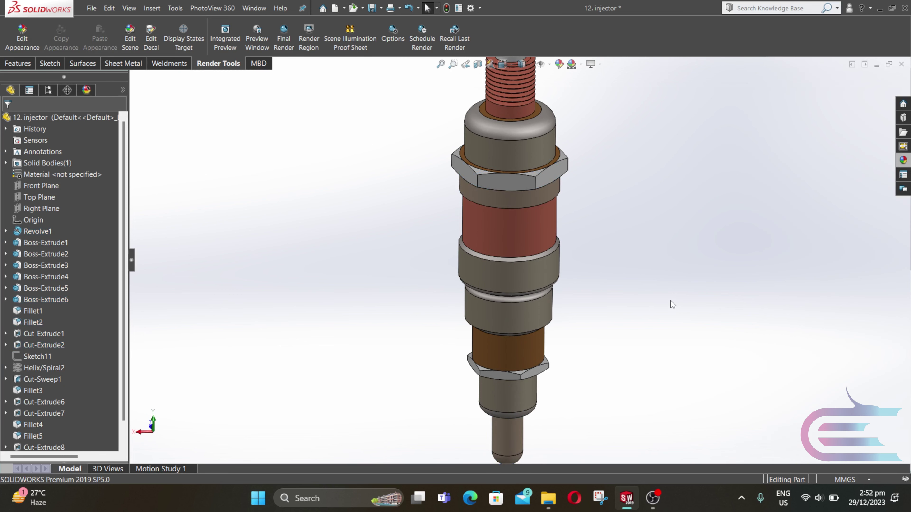
Select the rounded face below the thread plus the fillet and ring faces.
click(530, 129)
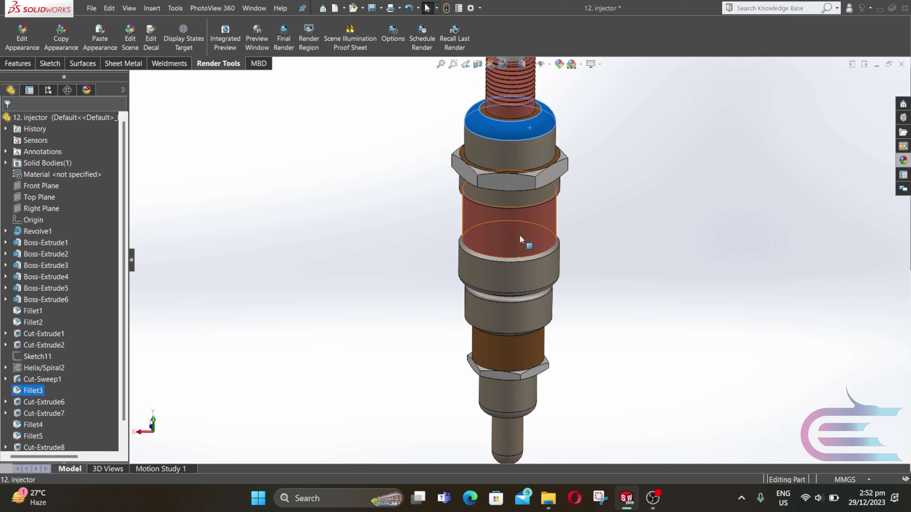
scroll(502, 300, down, 5)
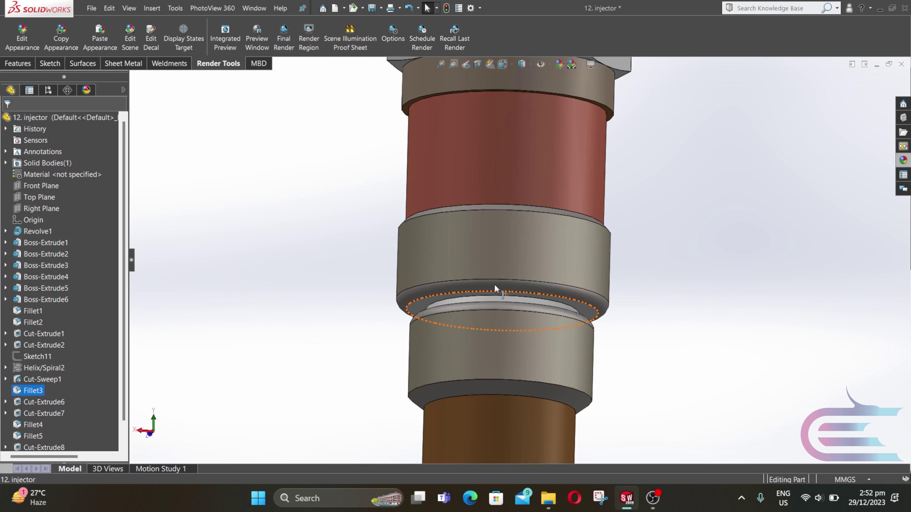
ctrl+click(488, 286)
ctrl+click(484, 304)
scroll(484, 386, up, 5)
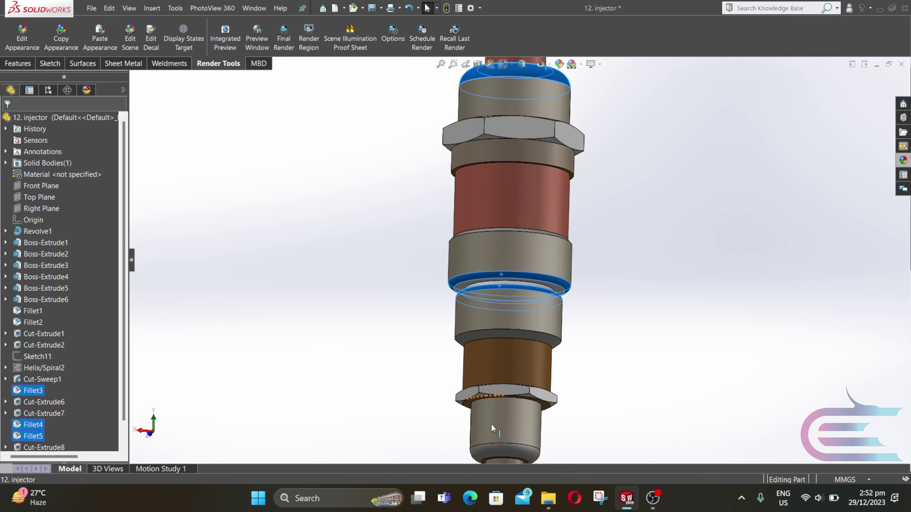
ctrl+click(497, 454)
scroll(492, 436, up, 3)
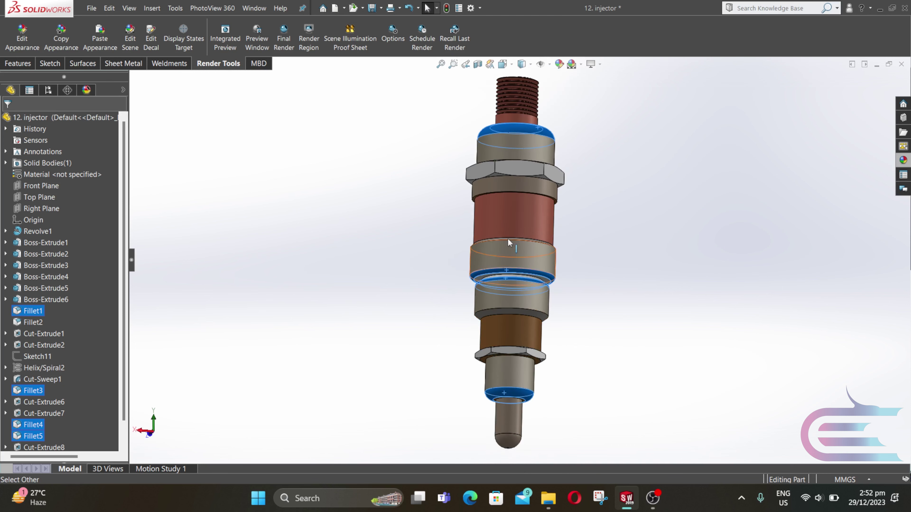
scroll(503, 264, down, 4)
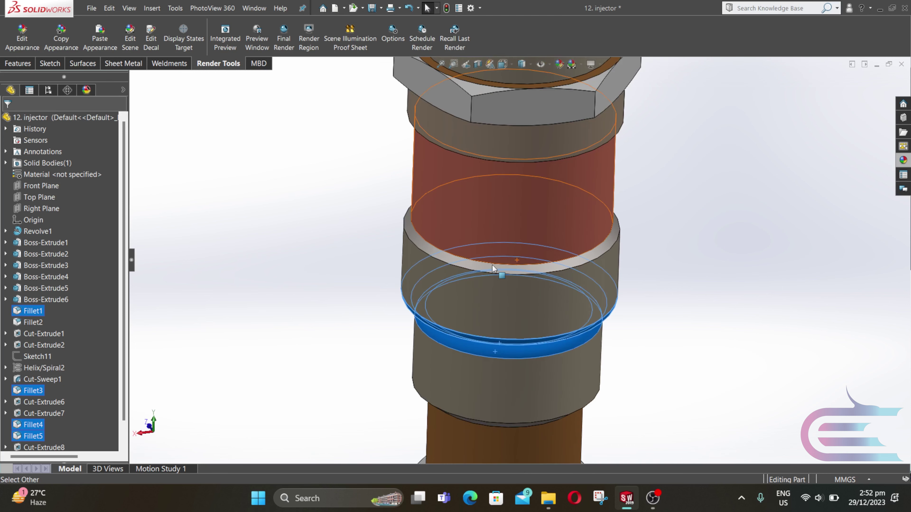
ctrl+click(425, 249)
scroll(471, 228, up, 3)
middle_drag(469, 217, 465, 117)
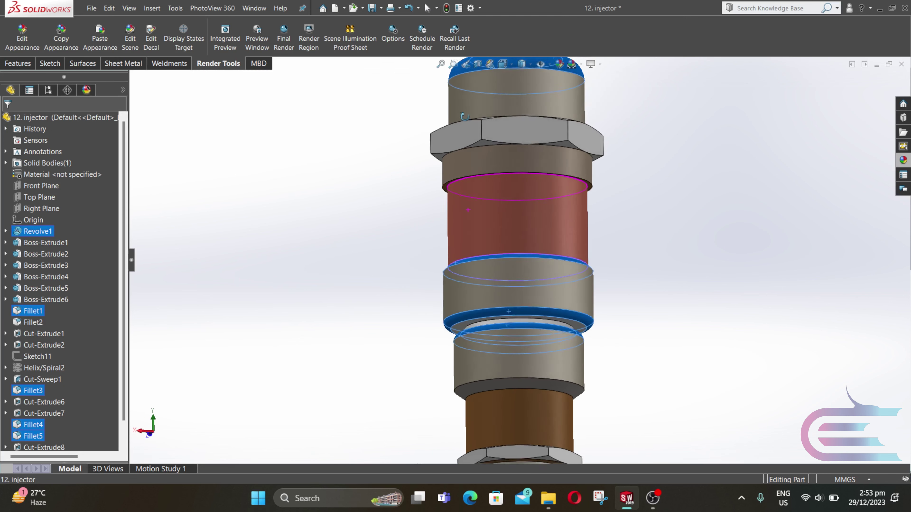
ctrl+click(518, 387)
Apply polished brass to the selected fillet and ring faces.
click(903, 161)
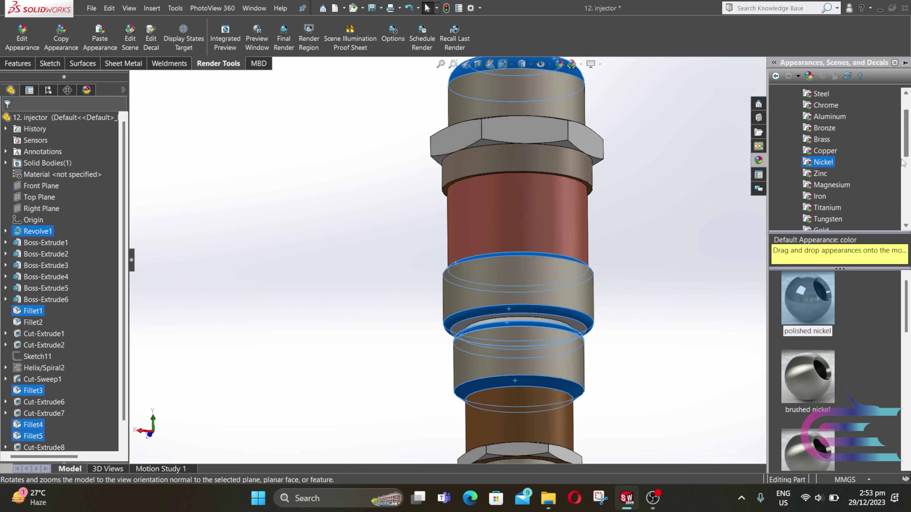
double_click(821, 139)
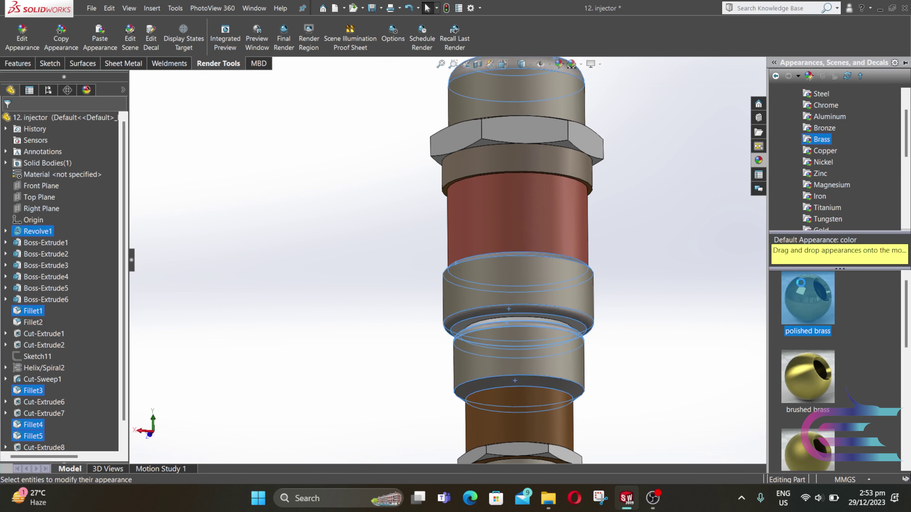
scroll(610, 283, up, 3)
middle_drag(608, 280, 626, 372)
Select the upper and lower hex nuts along with their cut features.
scroll(520, 241, down, 4)
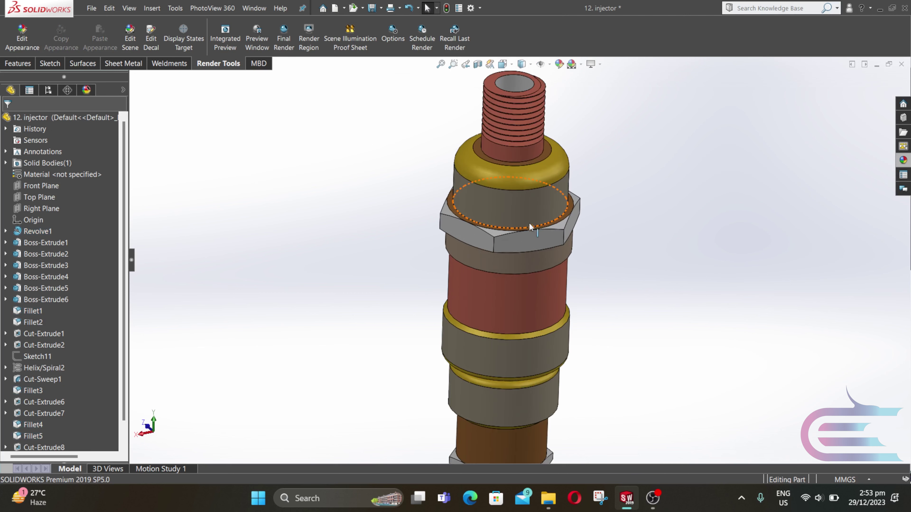
click(518, 240)
click(493, 236)
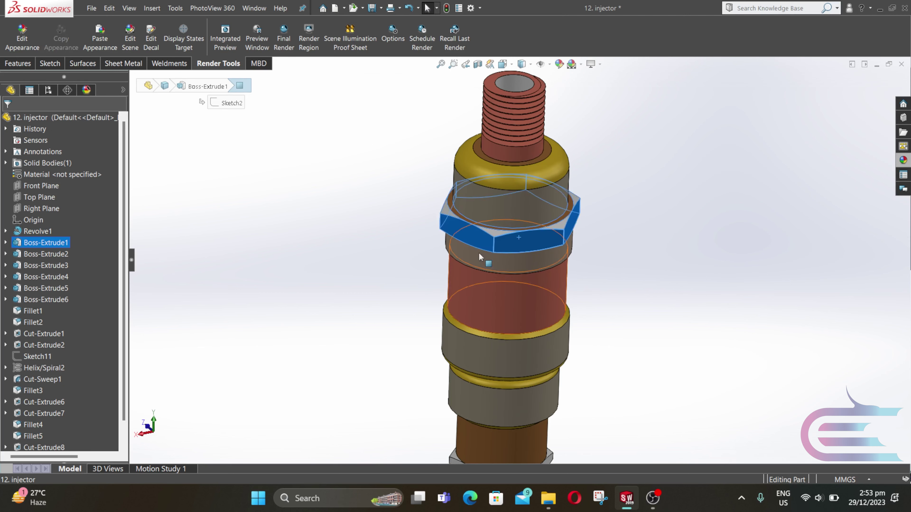
ctrl+click(493, 235)
middle_drag(494, 234, 501, 230)
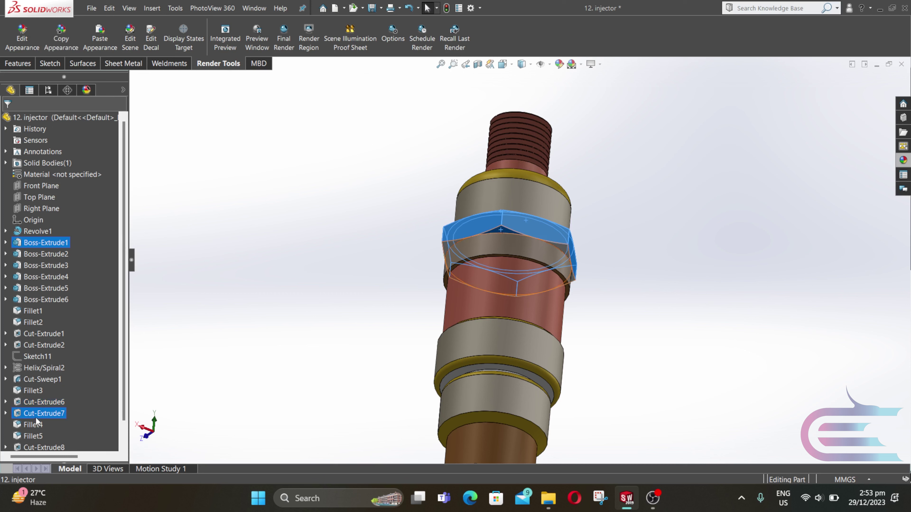
middle_drag(425, 402, 502, 371)
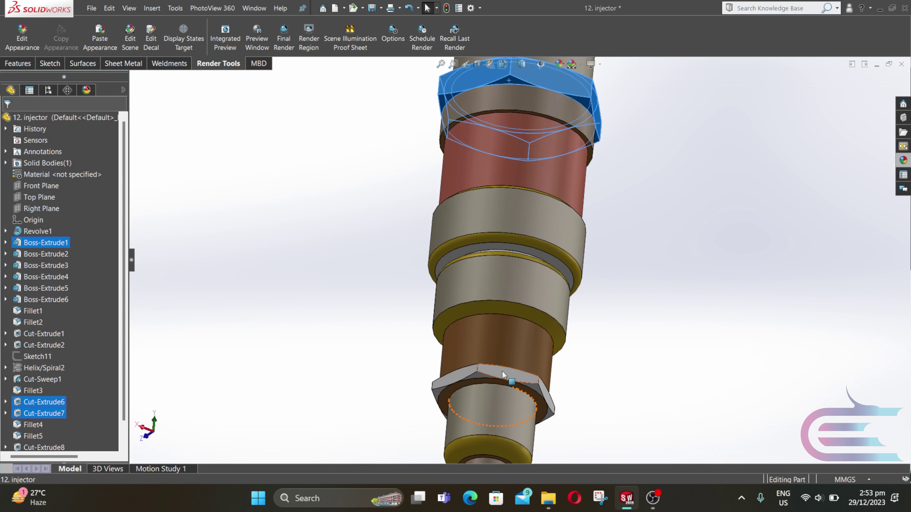
ctrl+click(501, 371)
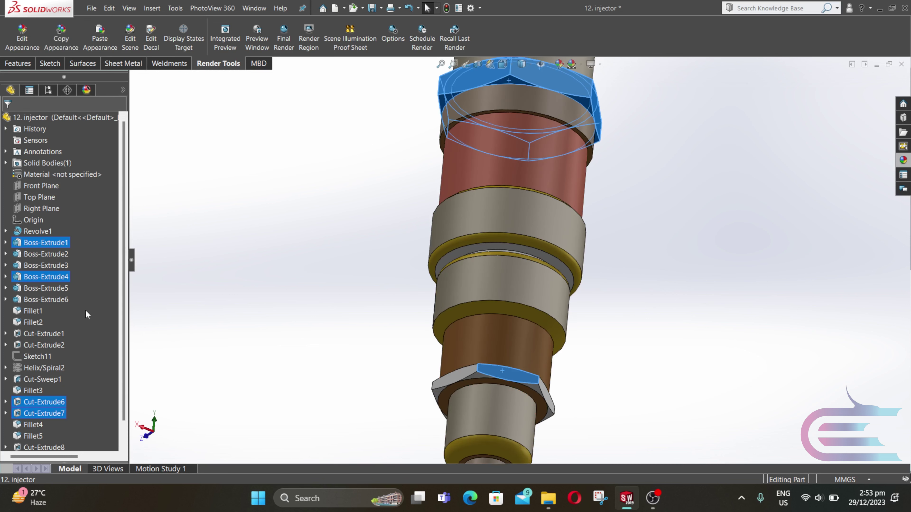
ctrl+click(478, 375)
middle_drag(481, 380, 496, 463)
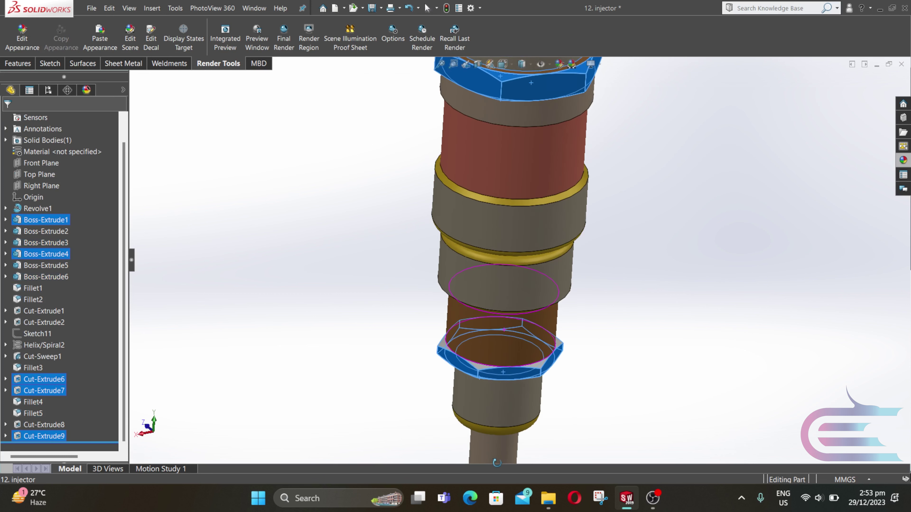
ctrl+click(477, 371)
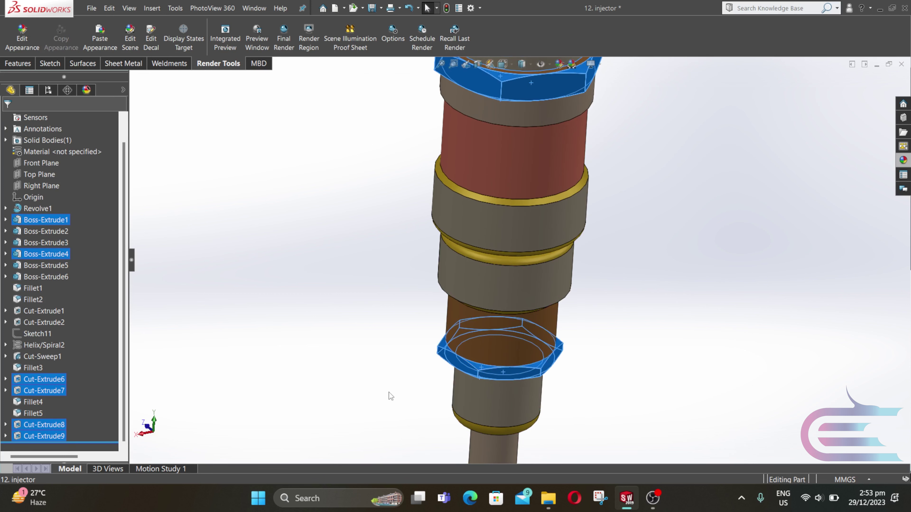
middle_drag(419, 375, 426, 398)
Apply polished silver from Metal > Silver to the selected nut faces.
click(903, 160)
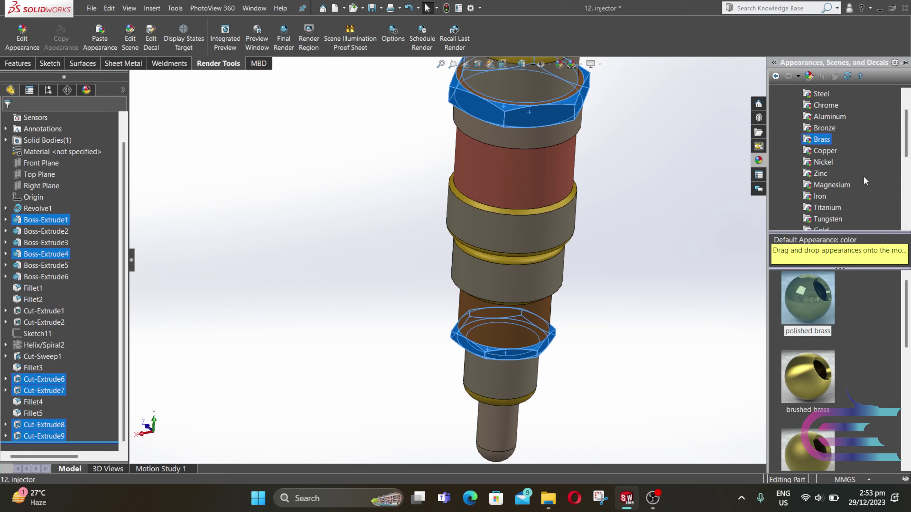
scroll(835, 161, down, 1)
click(821, 207)
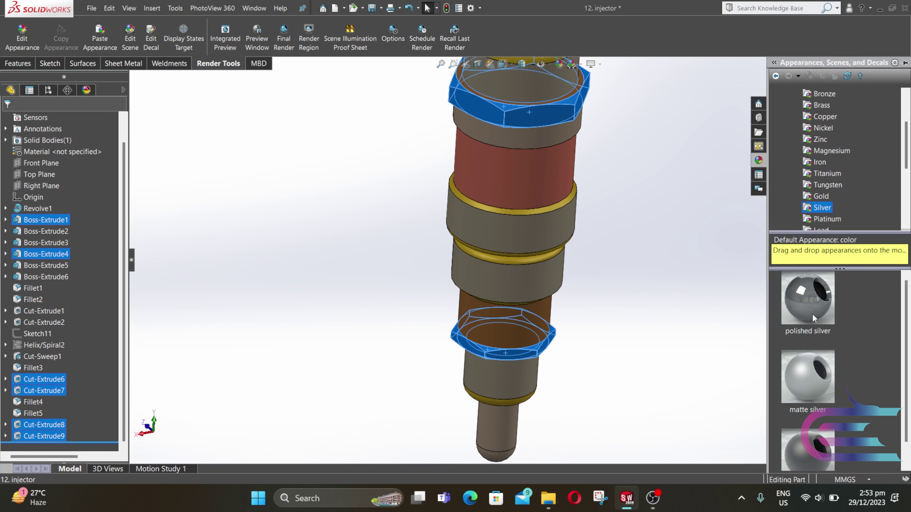
double_click(808, 301)
middle_drag(648, 339, 631, 290)
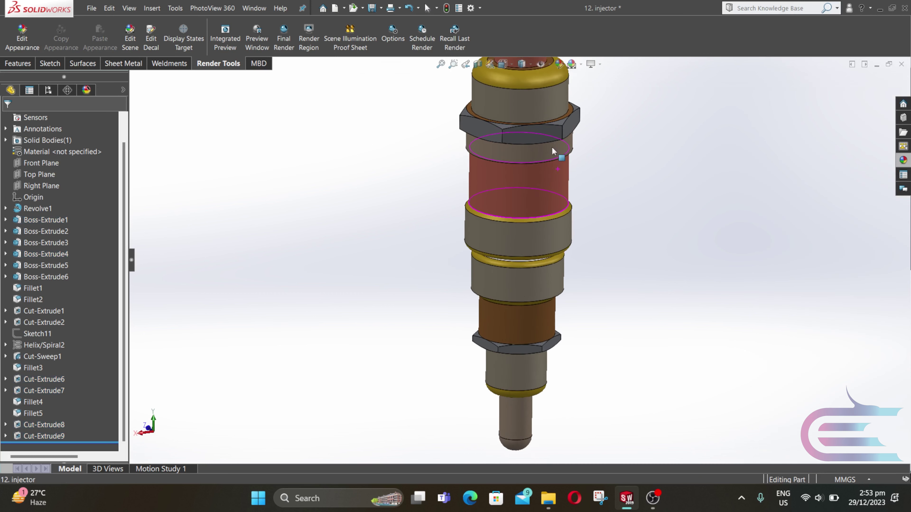
Give the lowest grey band a polished aluminum appearance.
click(522, 371)
click(903, 160)
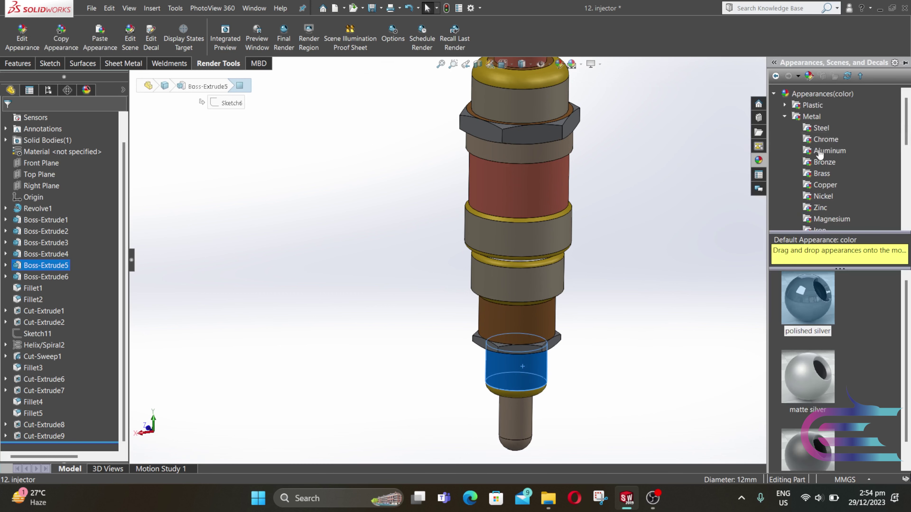
click(824, 150)
double_click(808, 299)
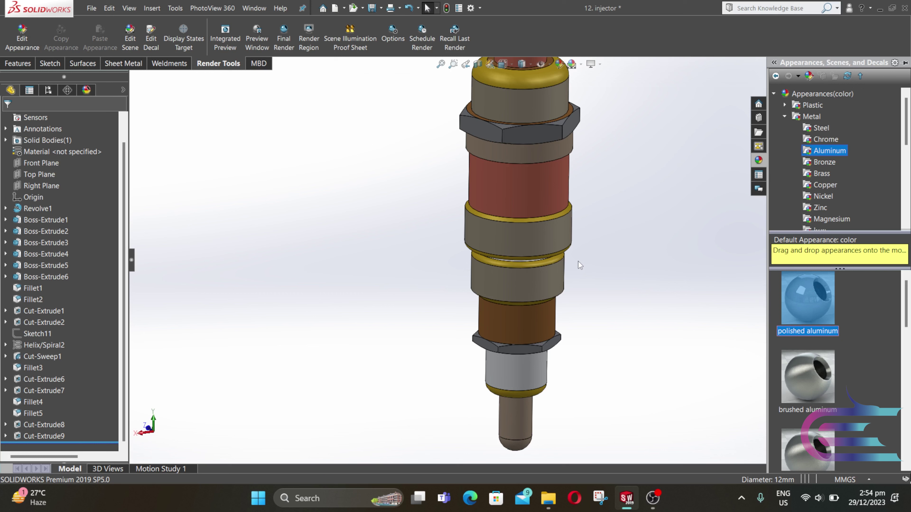
Apply chromium plate to the grey band below the red section.
click(547, 242)
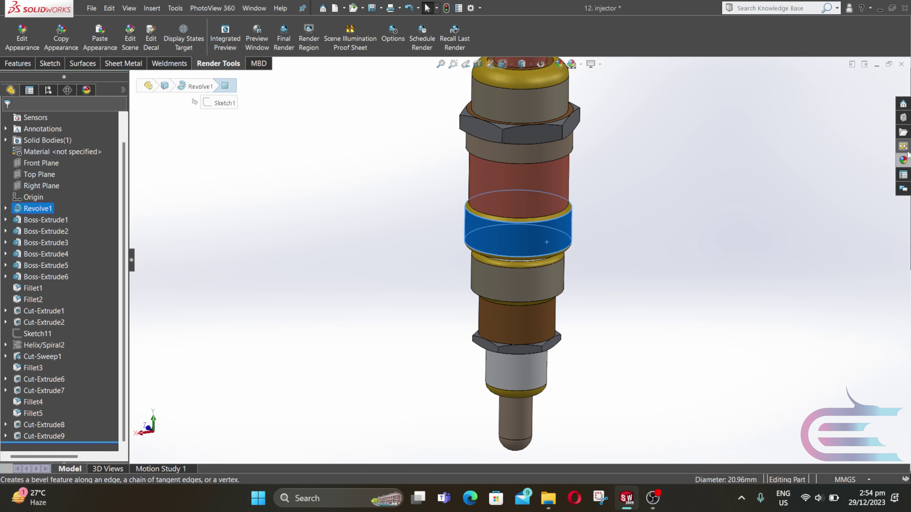
click(902, 158)
click(825, 139)
double_click(798, 301)
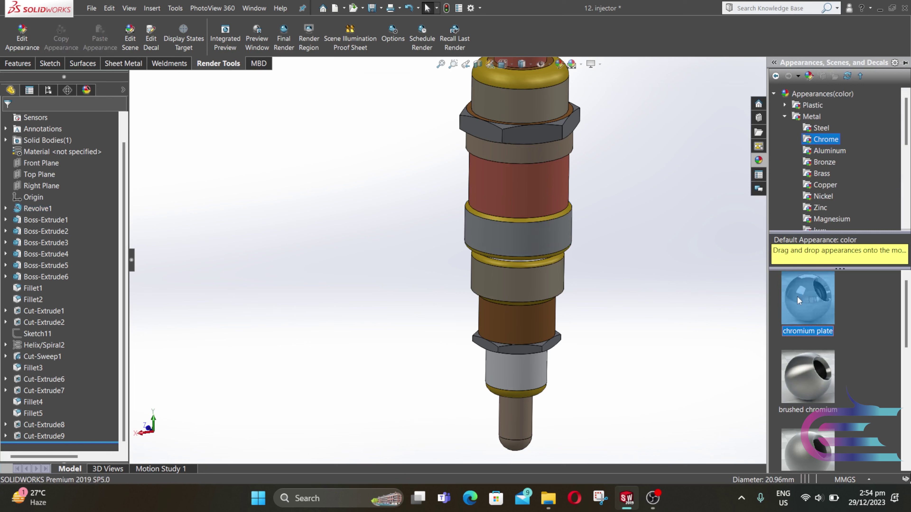
Finish the top collar face of the injector in polished steel.
click(506, 103)
click(906, 165)
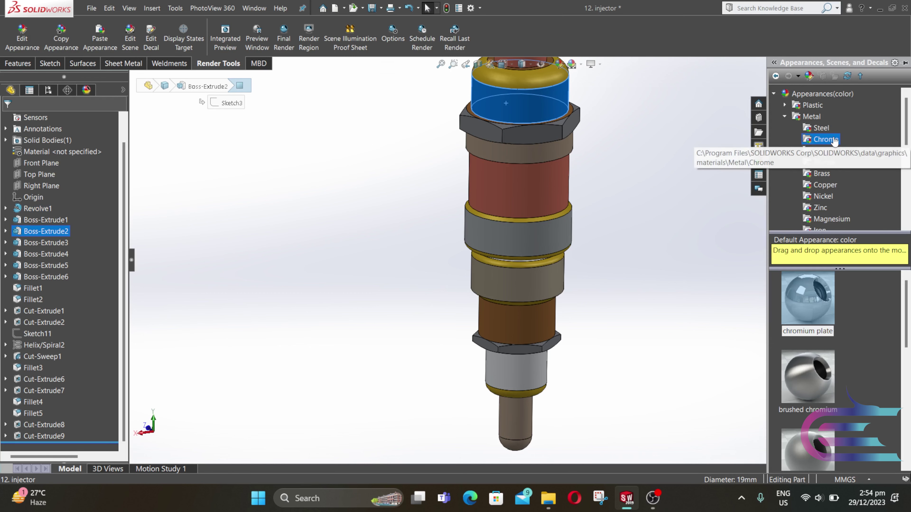
click(821, 128)
double_click(814, 297)
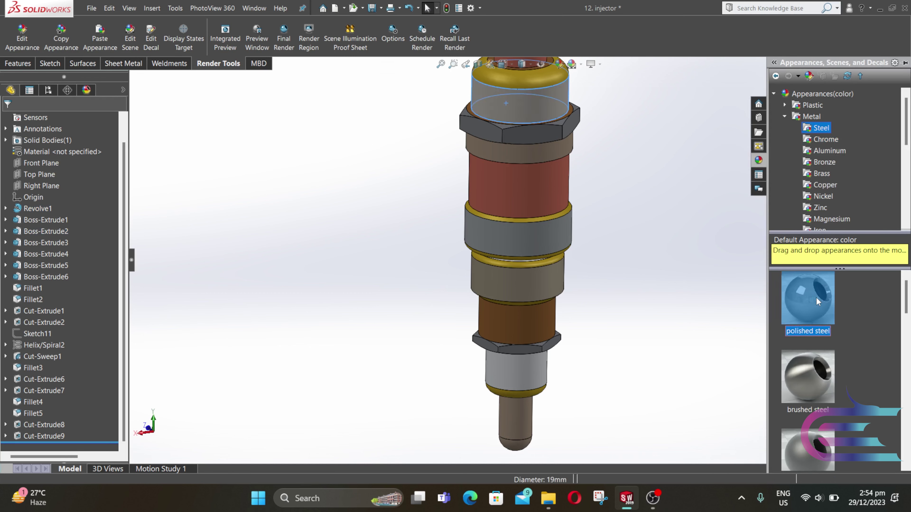
Apply polished zinc to the grey band above the brown section.
click(537, 285)
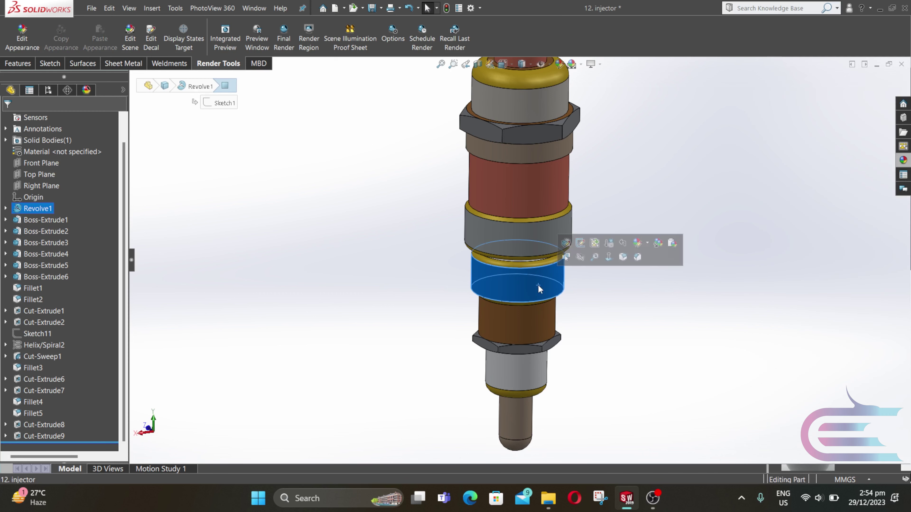
click(905, 167)
click(820, 207)
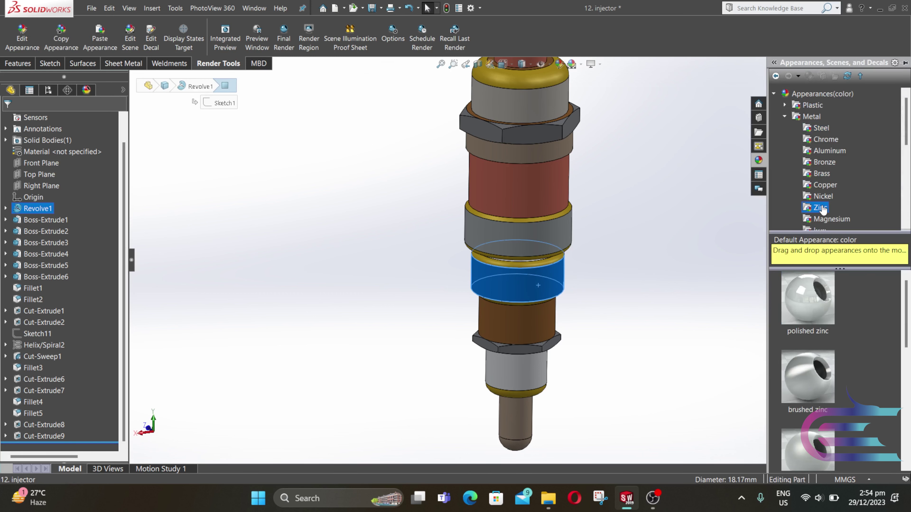
double_click(809, 302)
Apply polished bronze to the bore face inside the threaded end.
key(f)
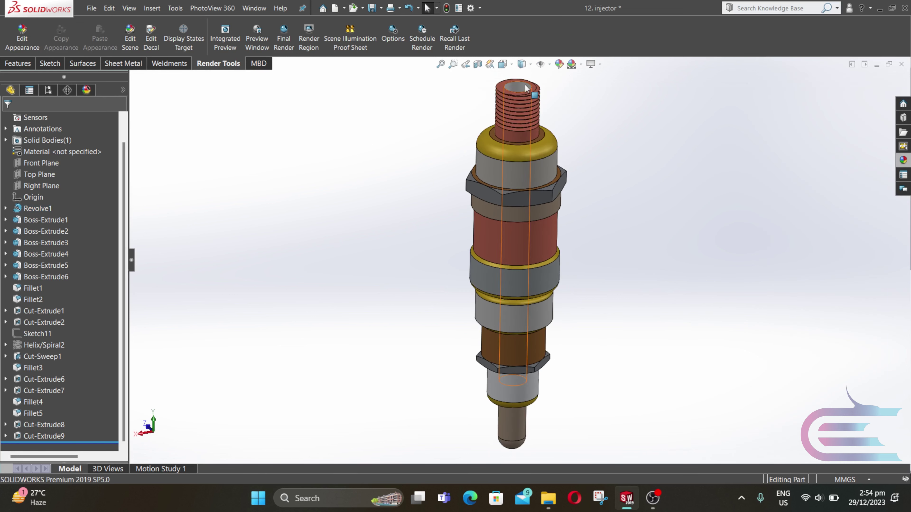
click(521, 87)
click(905, 167)
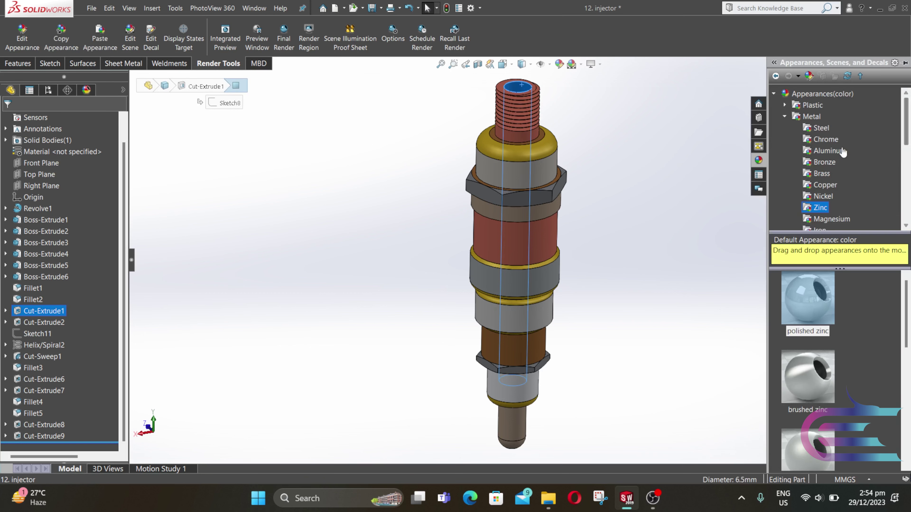
click(818, 163)
double_click(822, 309)
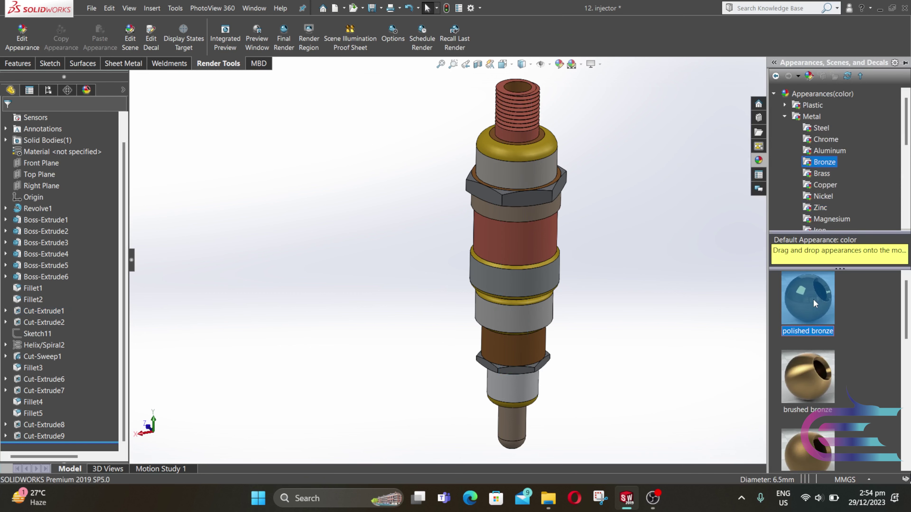
Give the recessed ring between the middle bands polished steel, then change it to polished aluminum.
scroll(502, 290, down, 5)
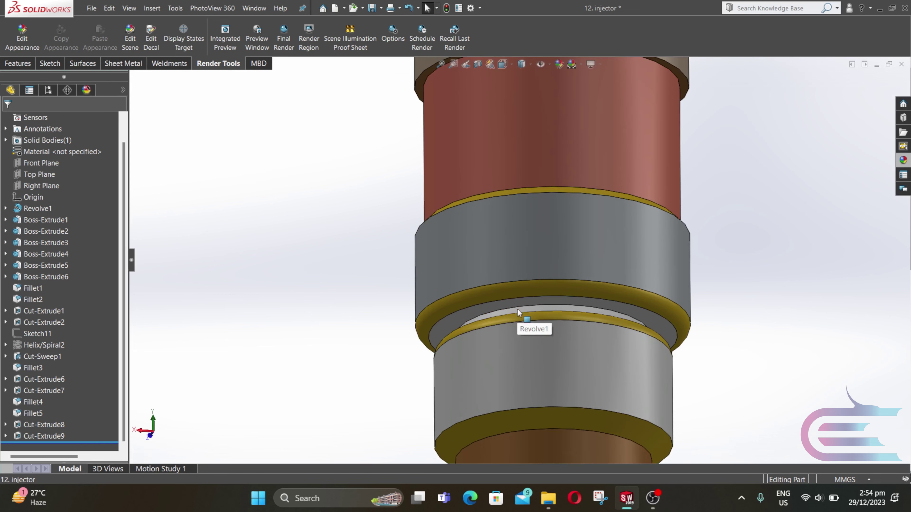
click(522, 309)
click(903, 160)
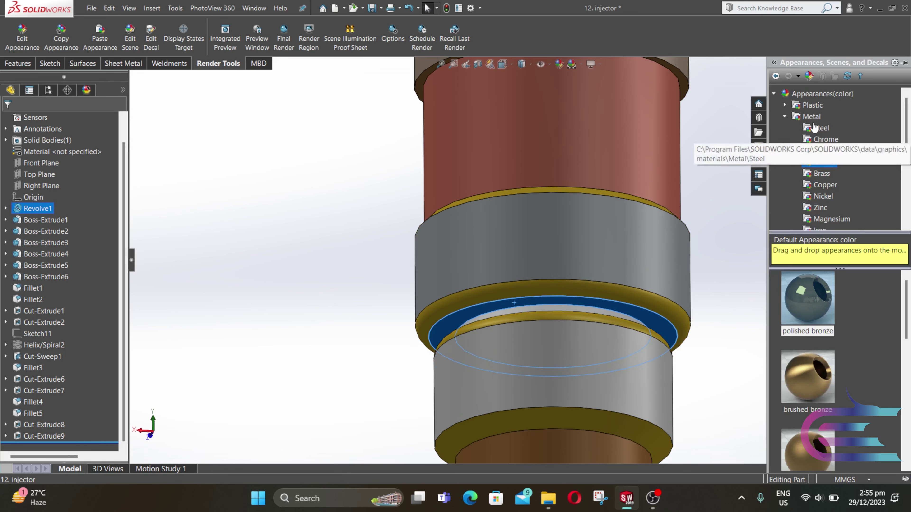
click(821, 127)
double_click(807, 298)
click(559, 307)
click(902, 161)
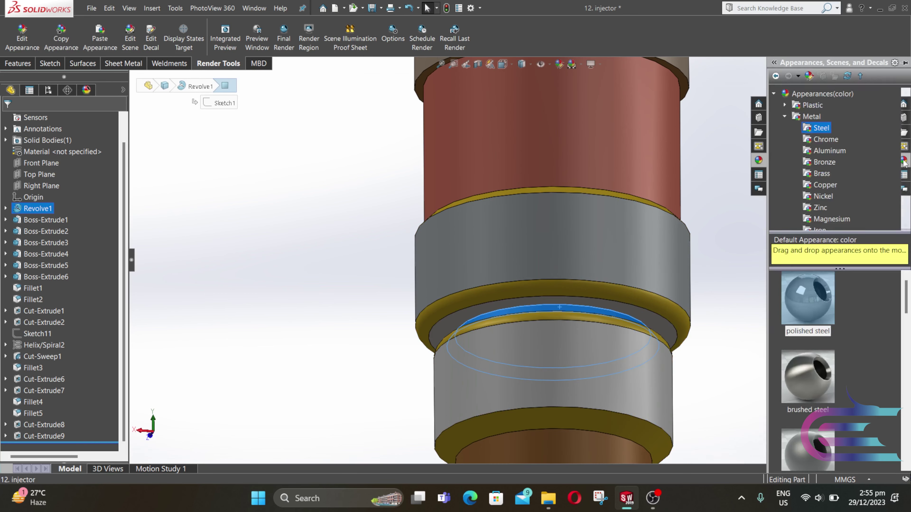
click(829, 150)
double_click(807, 297)
Tilt the fitted injector to a diagonal angle and turn on the Integrated Preview.
key(f)
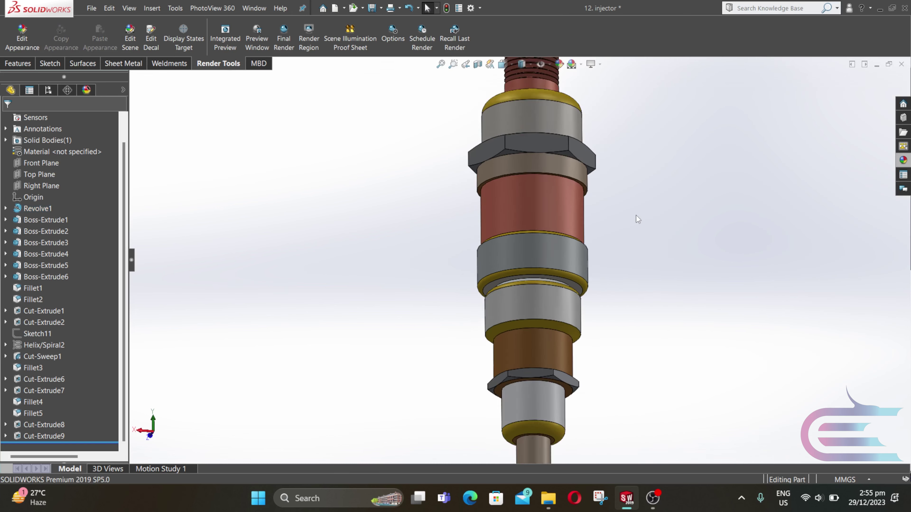
middle_drag(636, 215, 517, 268)
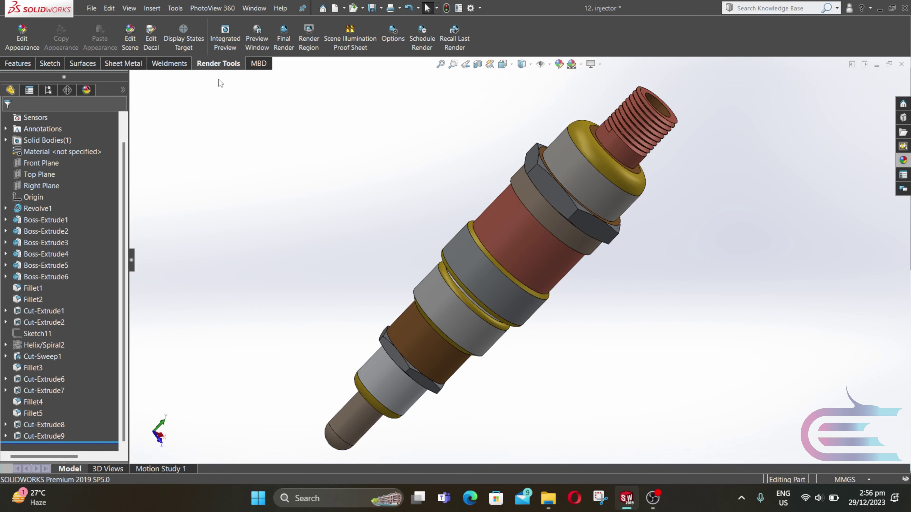
click(227, 37)
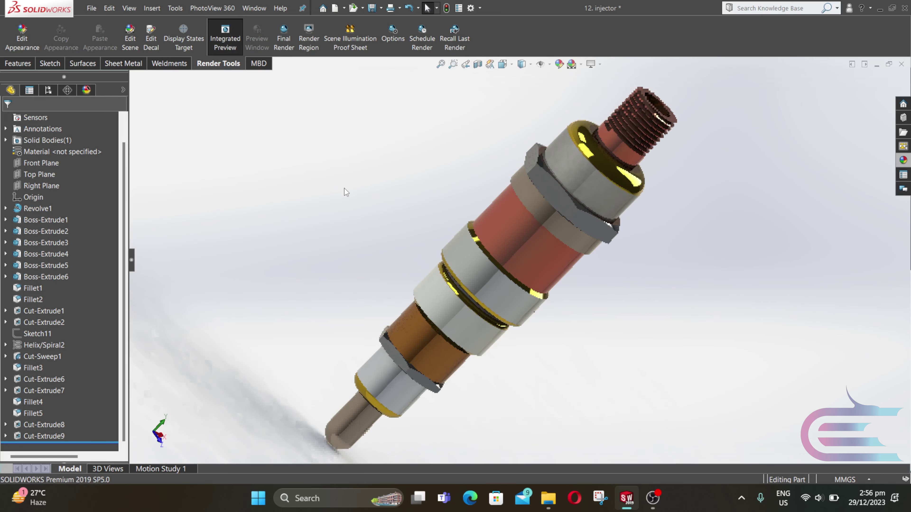
Run a PhotoView 360 Final Render of the tilted injector.
click(291, 38)
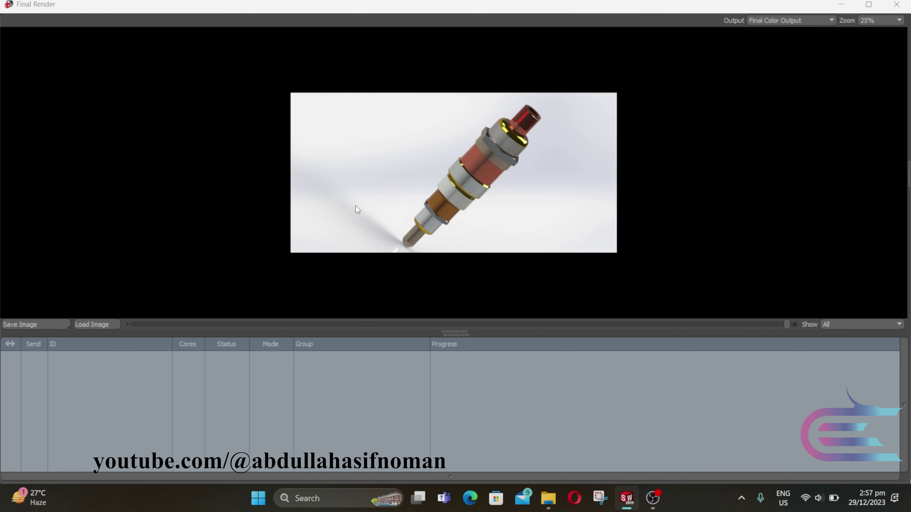
click(695, 467)
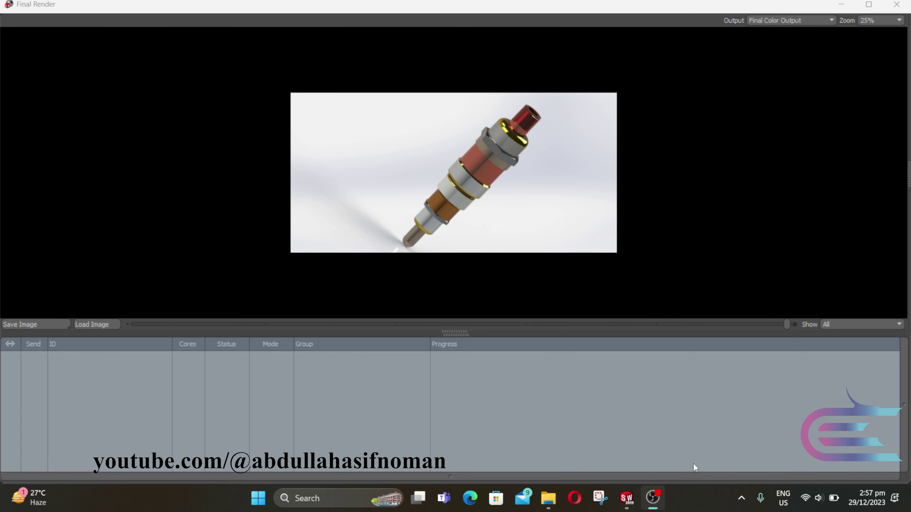